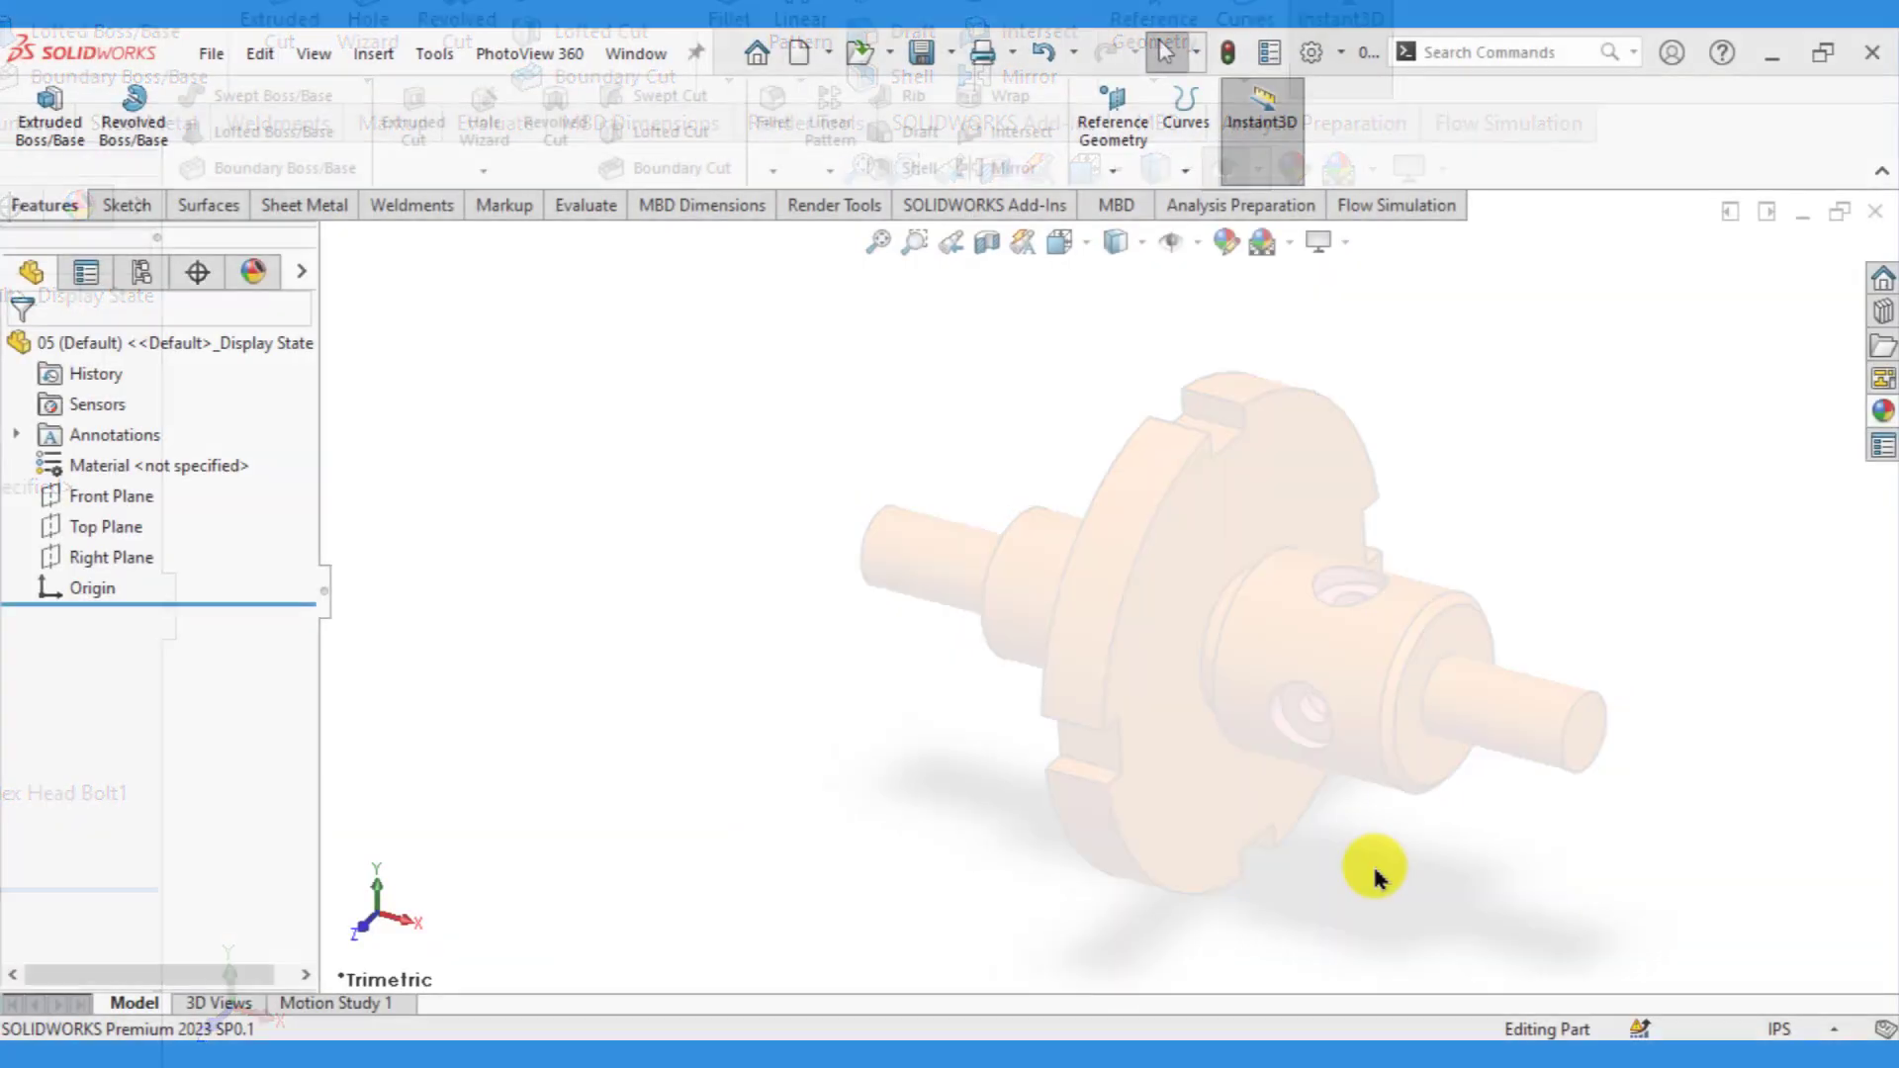
- Set the part units to MMGS and begin a new sketch on the Front Plane
{"action": "left_click", "coordinate": [1769, 1029]}
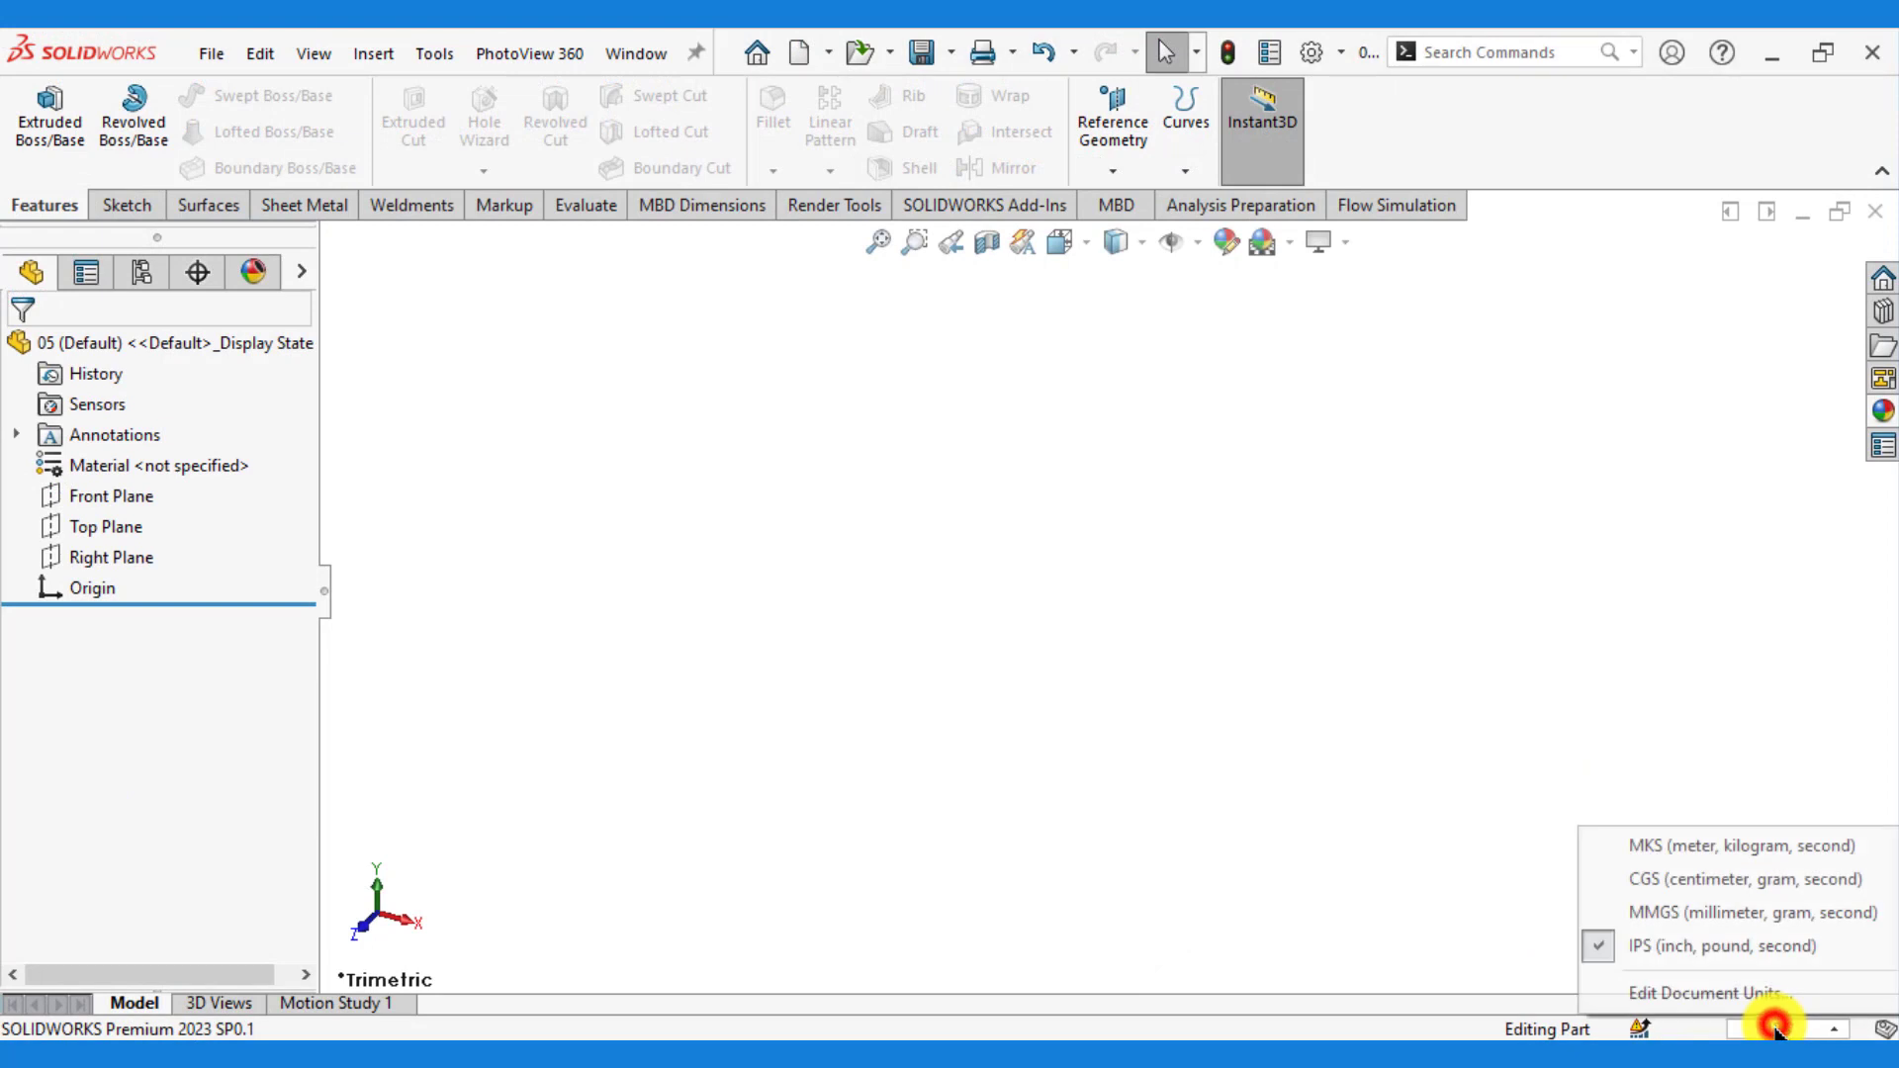
{"action": "left_click", "coordinate": [1730, 914]}
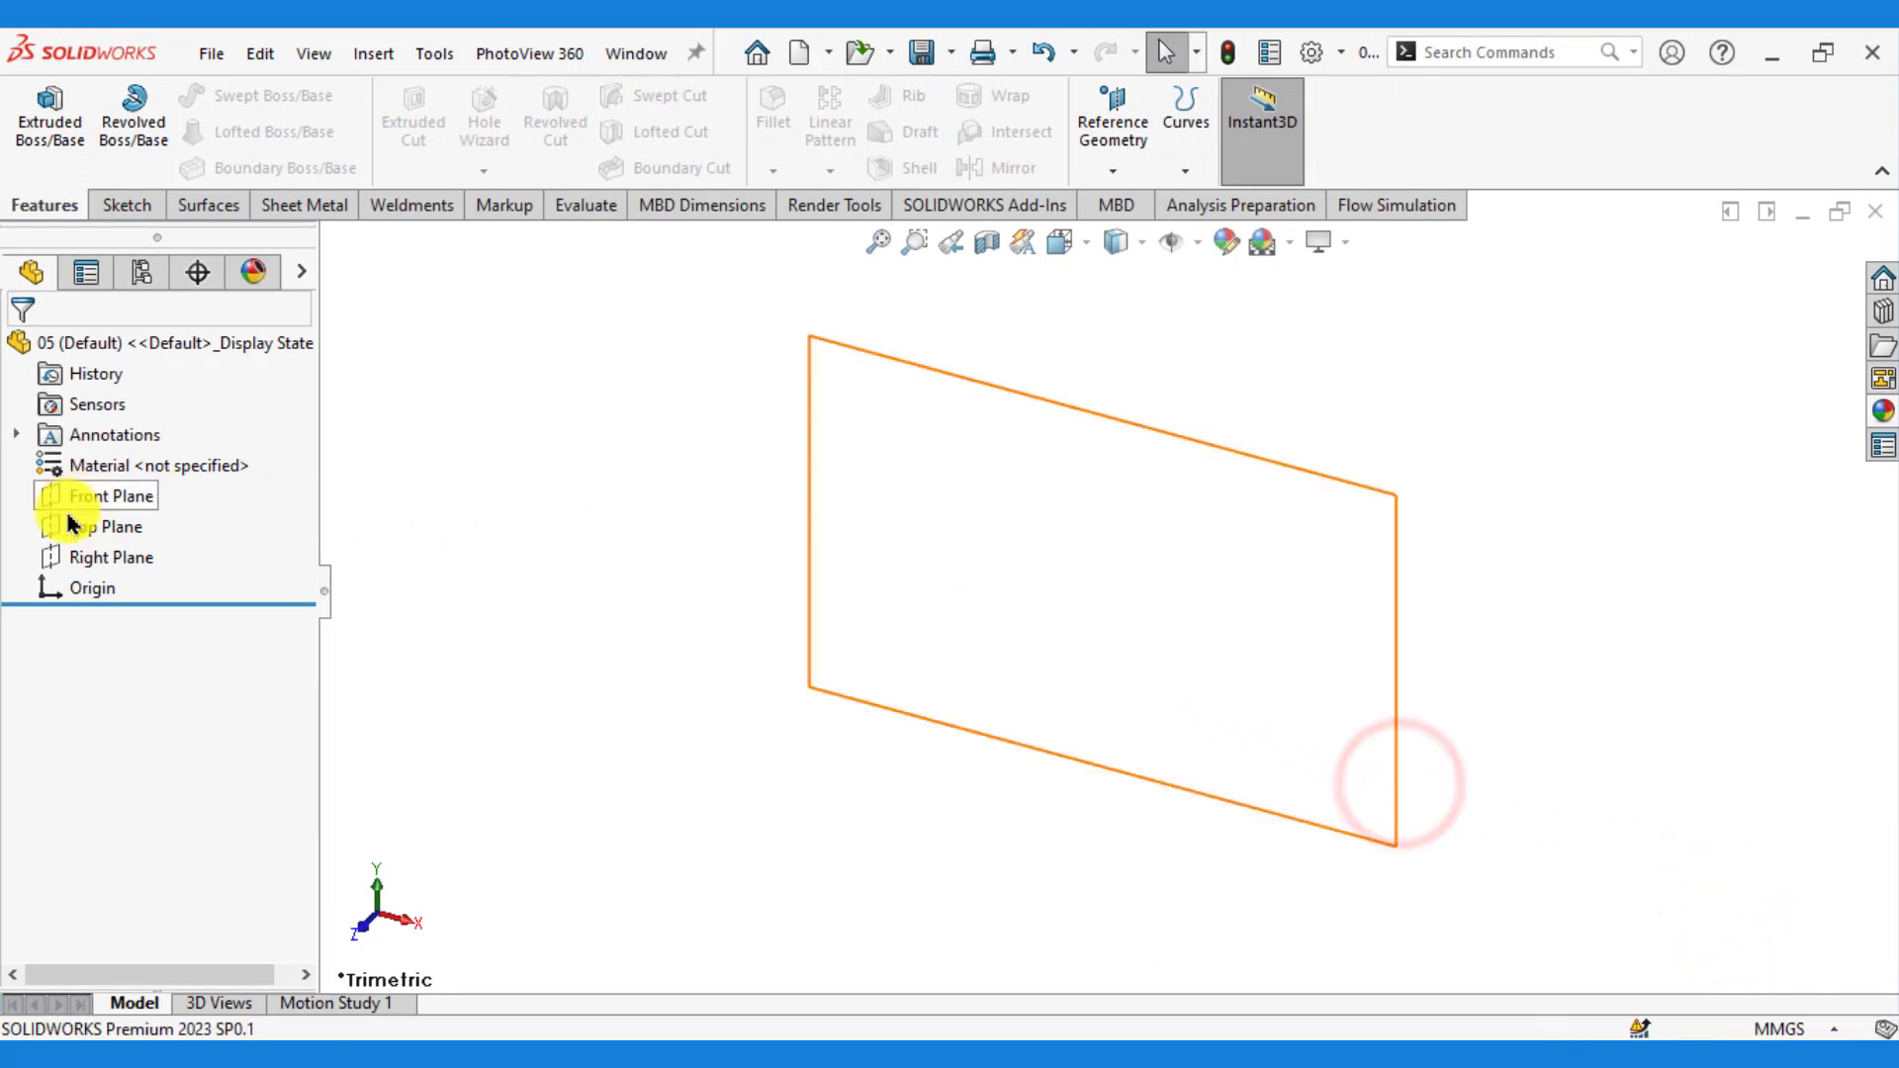
{"action": "left_click", "coordinate": [99, 495]}
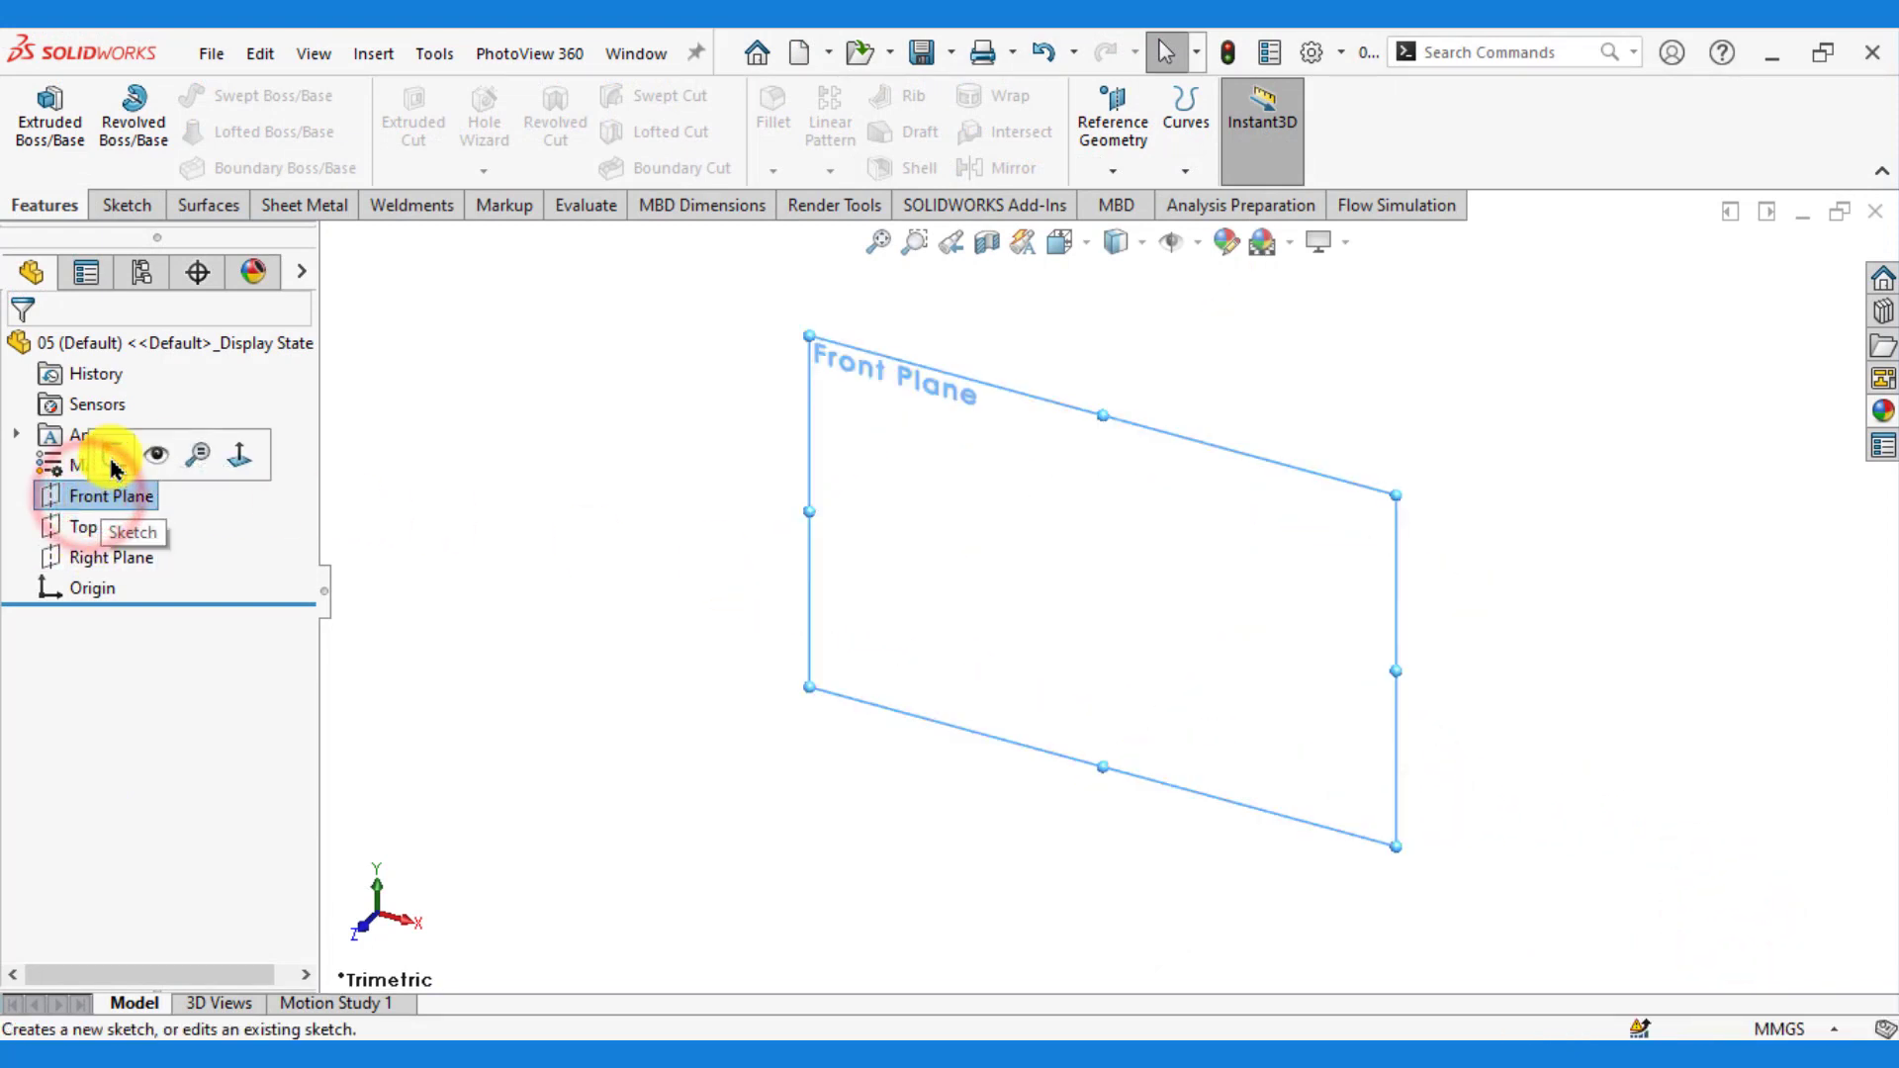
{"action": "left_click", "coordinate": [109, 457]}
{"action": "left_click", "coordinate": [539, 584]}
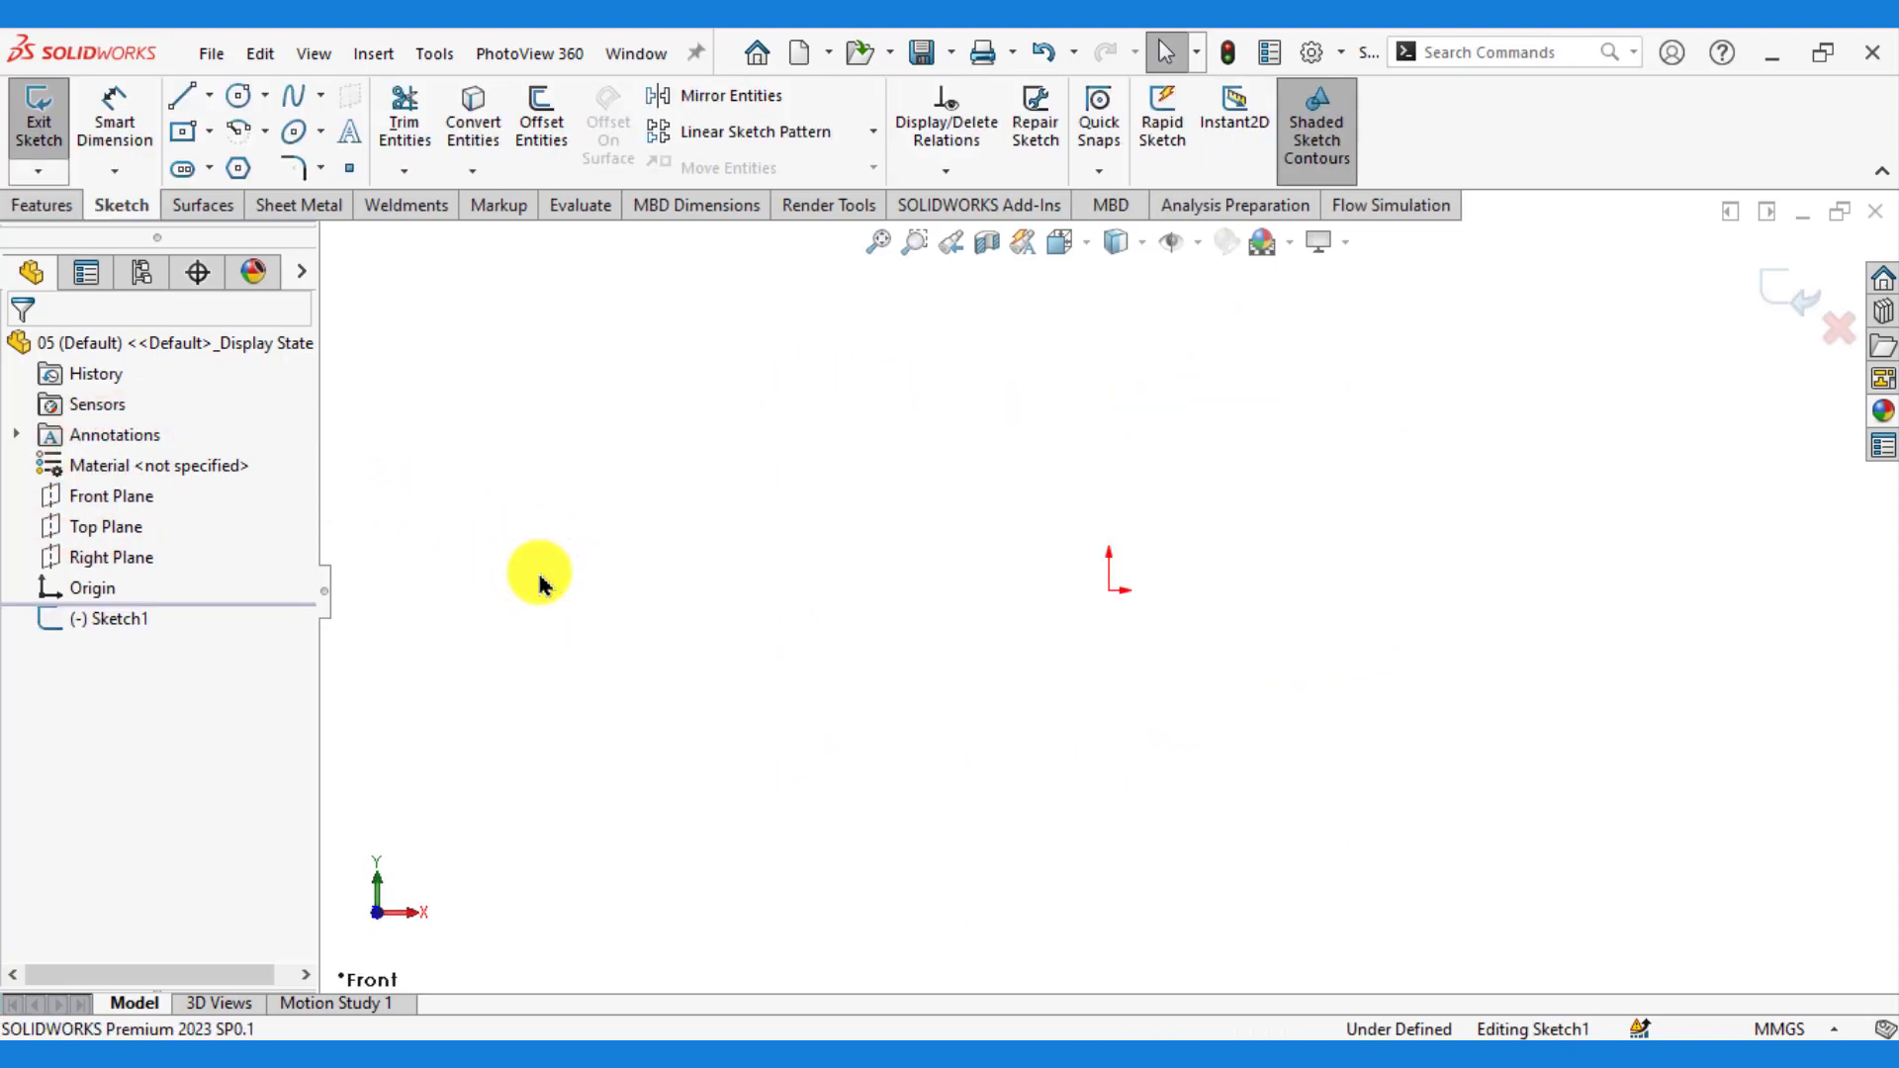
- Draw a horizontal construction centerline from the origin to the right and fit it in view
{"action": "left_click", "coordinate": [209, 95]}
{"action": "left_click", "coordinate": [213, 158]}
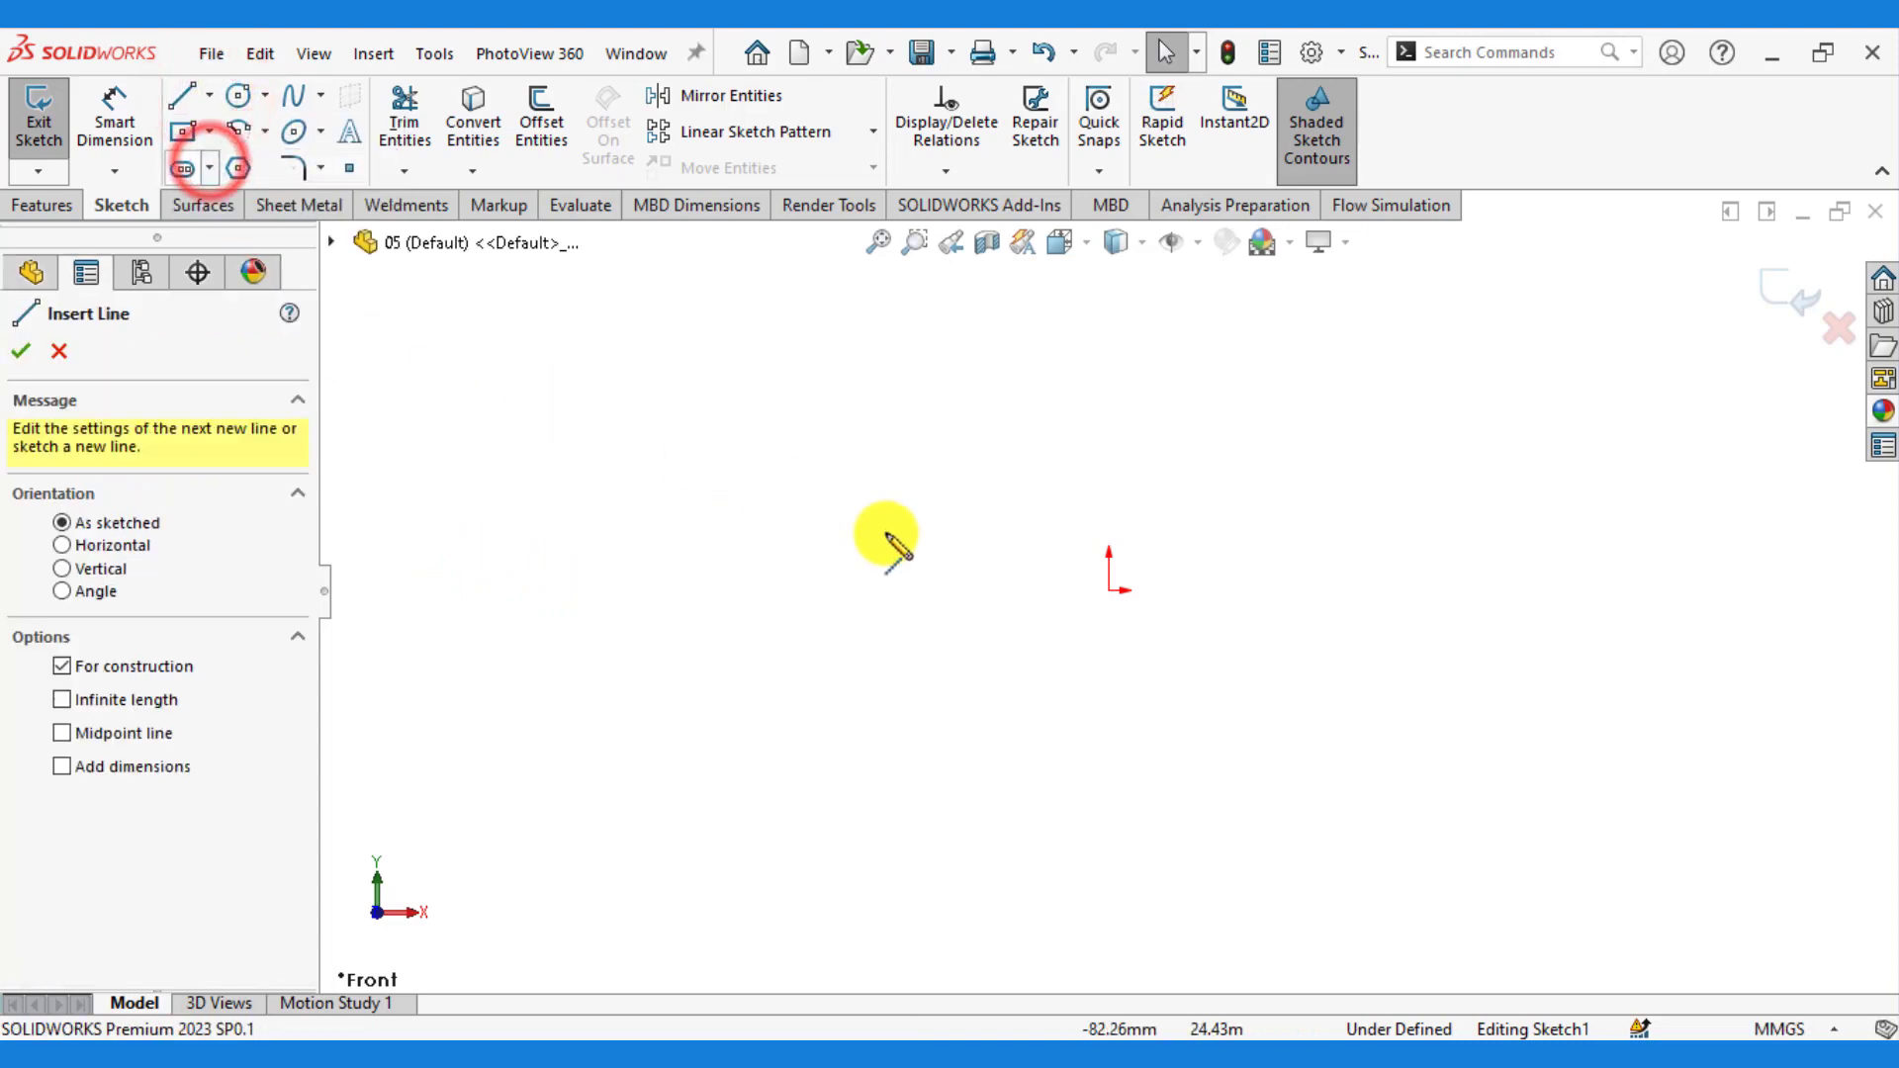
{"action": "left_click", "coordinate": [1109, 591]}
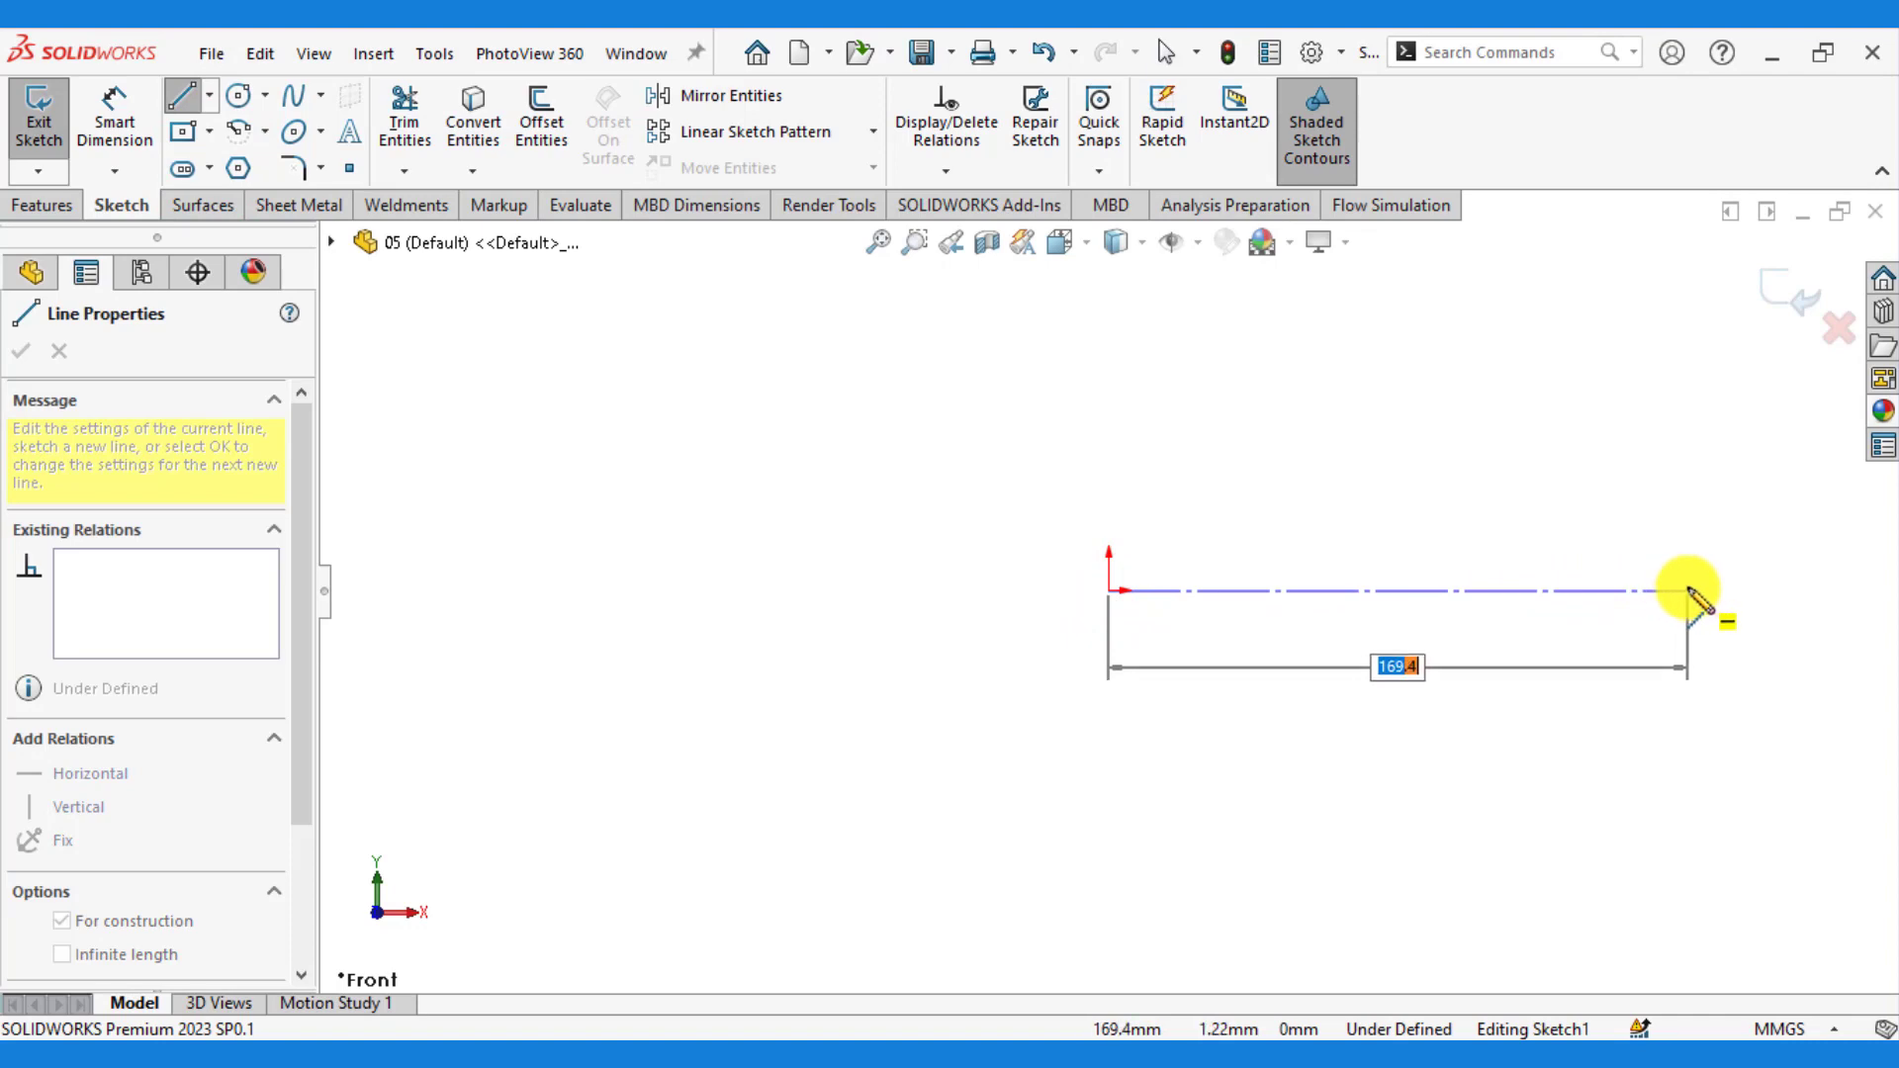
{"action": "left_click", "coordinate": [1689, 591]}
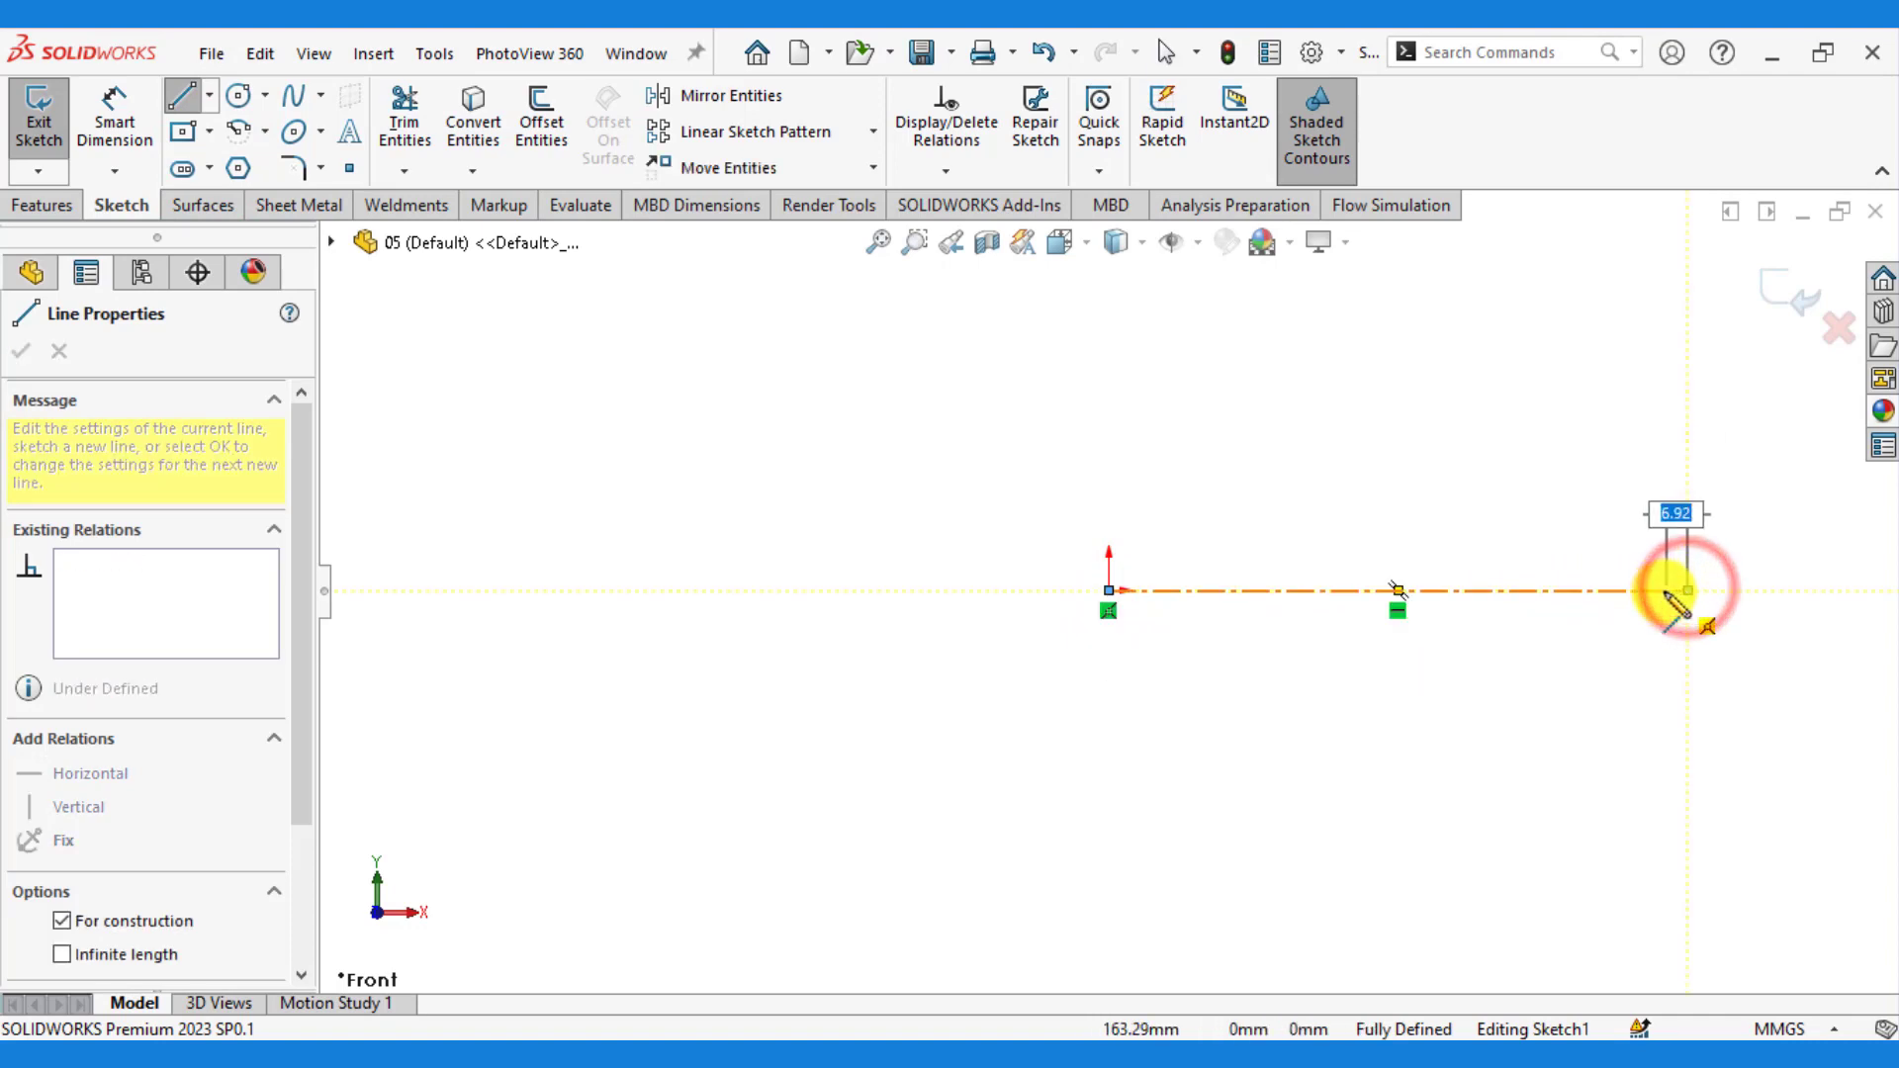
{"action": "key", "text": "Escape"}
{"action": "key", "text": "f"}
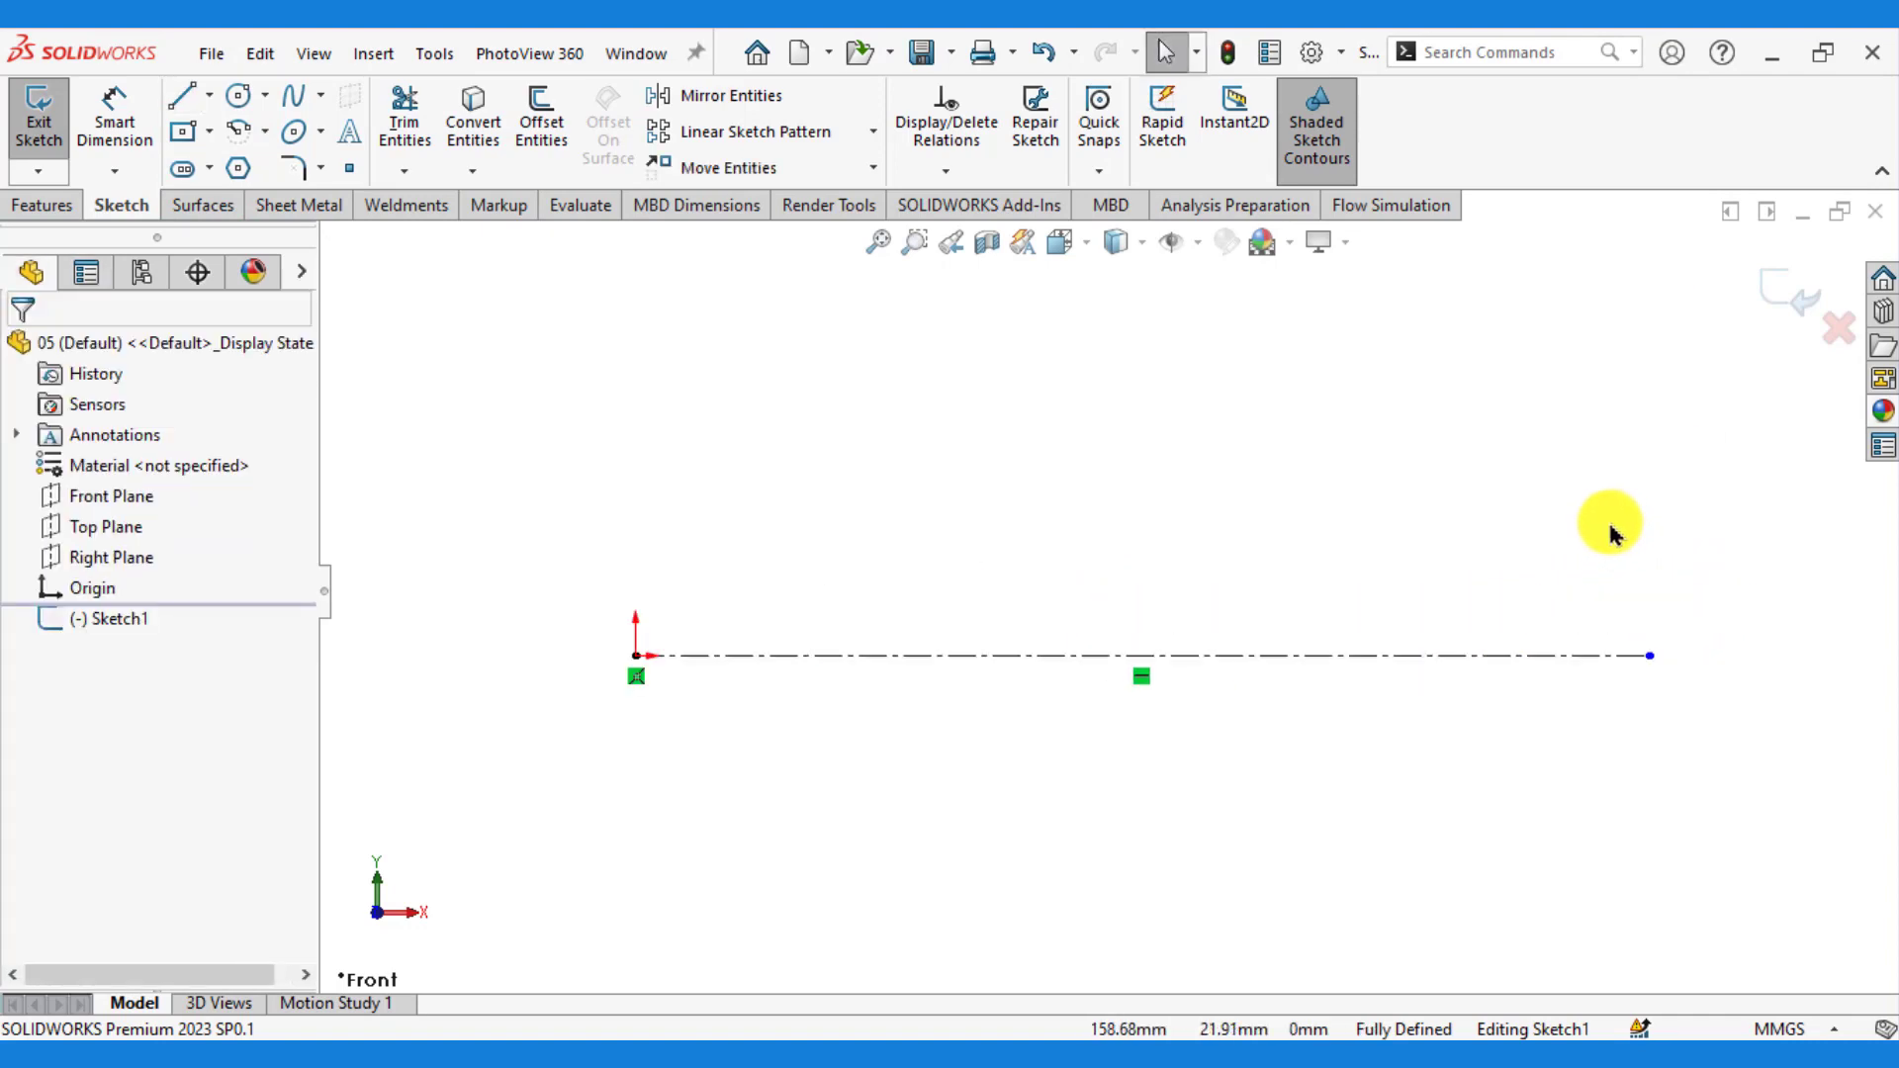
{"action": "left_click", "coordinate": [171, 107]}
- Sketch the left end face, a 32 mm first step, a 30 mm second step and a short pre-flange step
{"action": "left_click", "coordinate": [636, 655]}
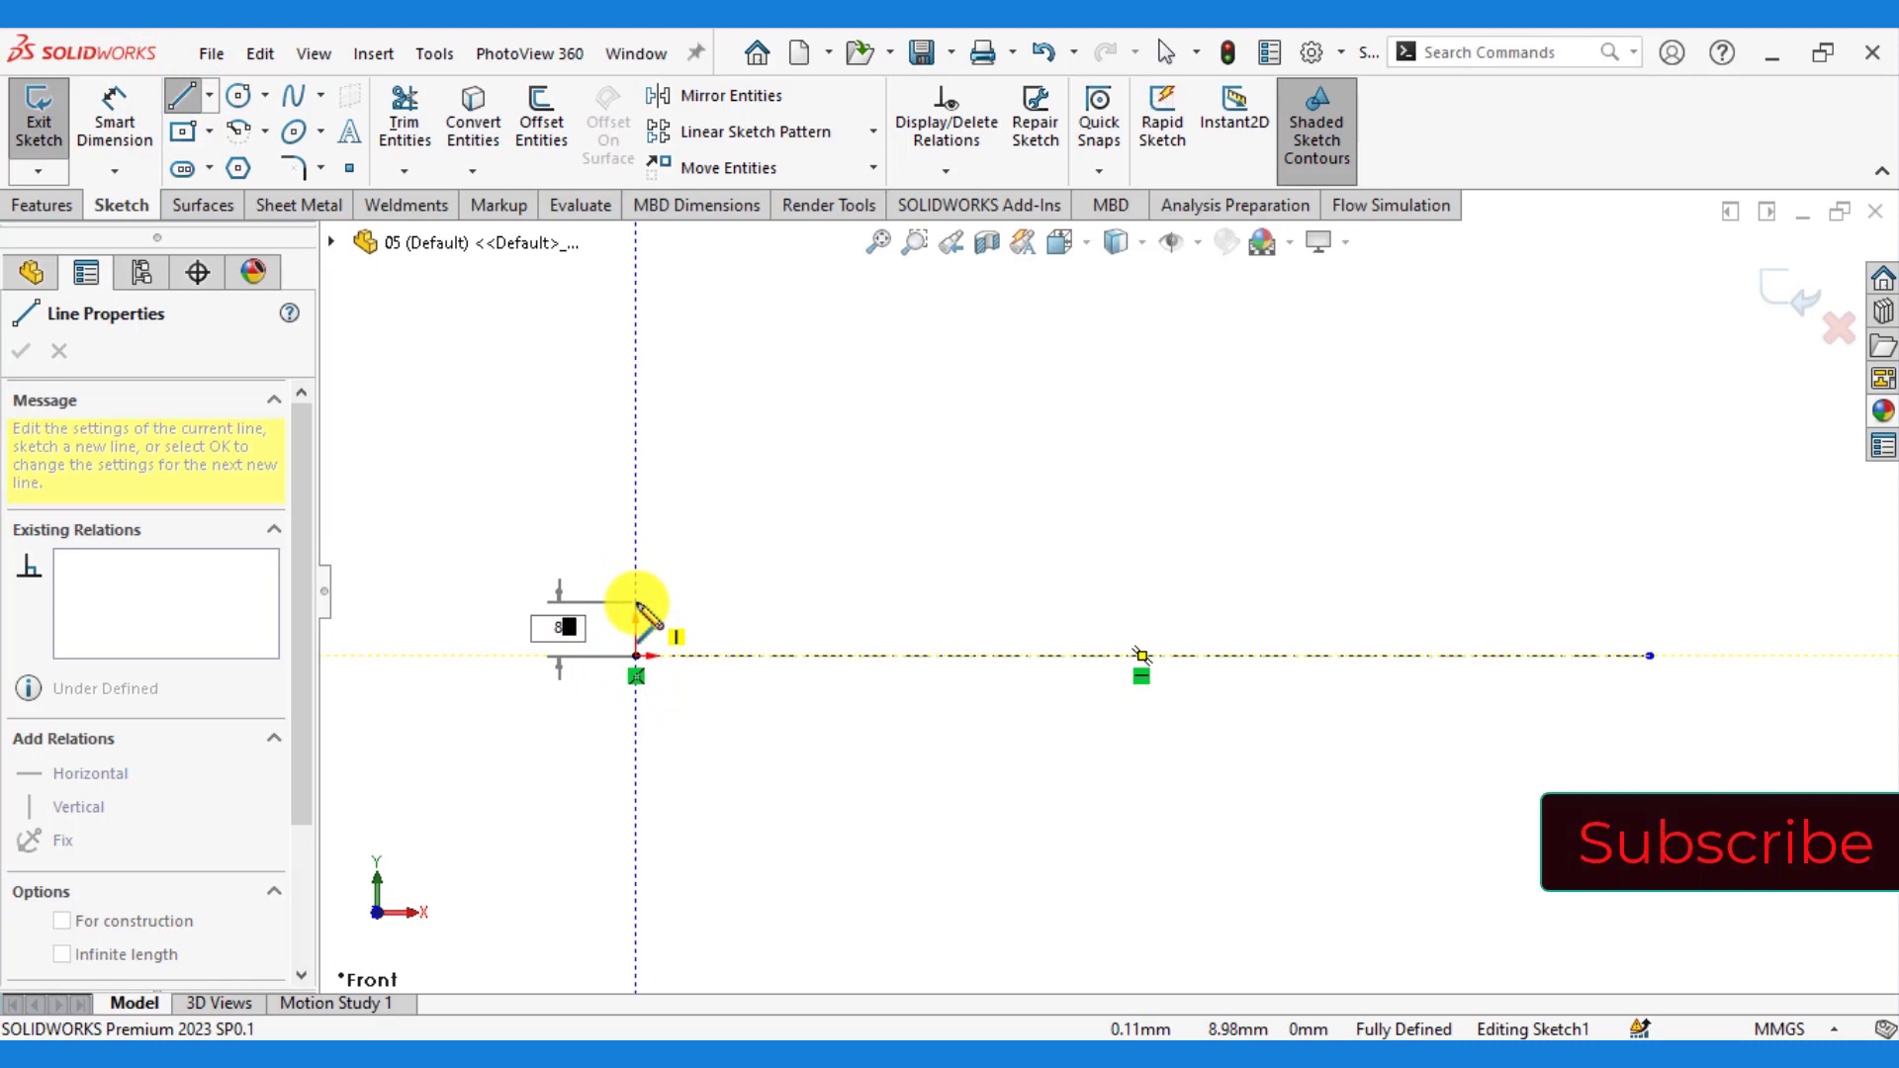
{"action": "left_click", "coordinate": [636, 607]}
{"action": "type", "text": "32"}
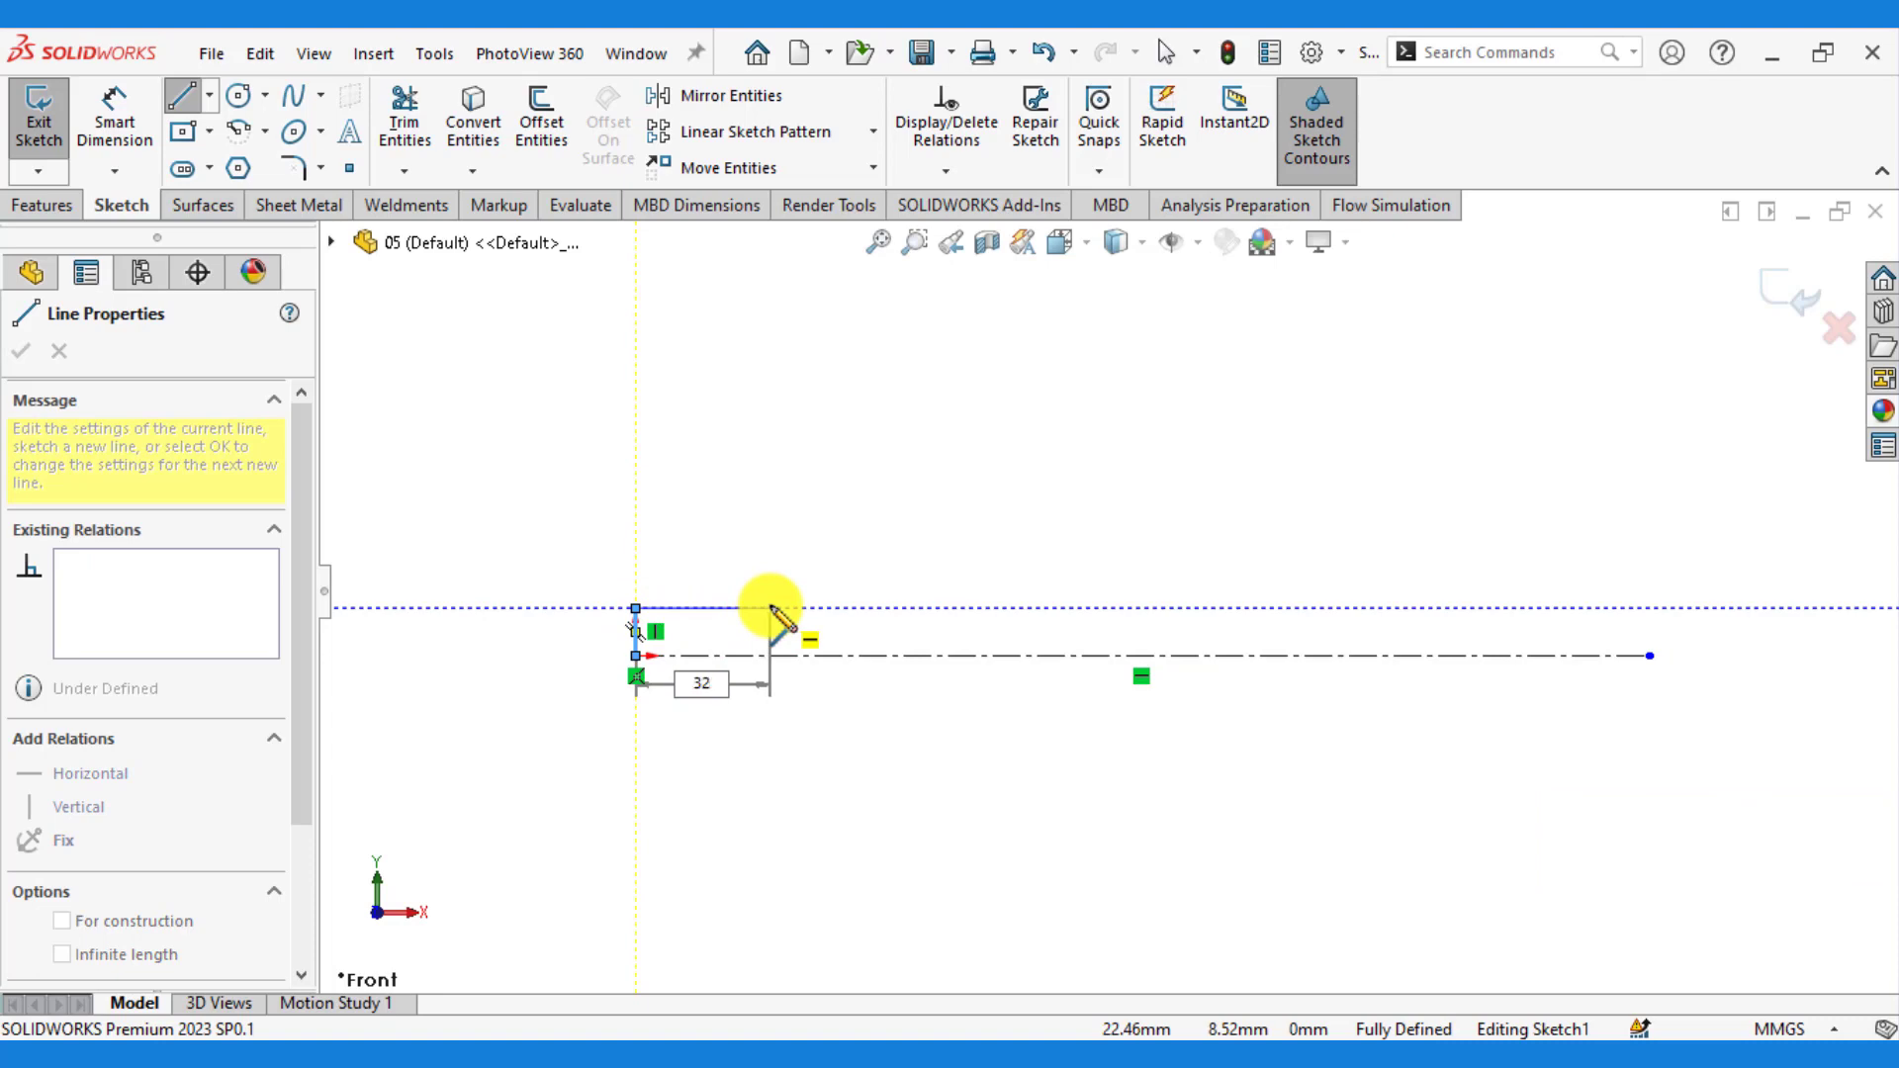
{"action": "key", "text": "Return"}
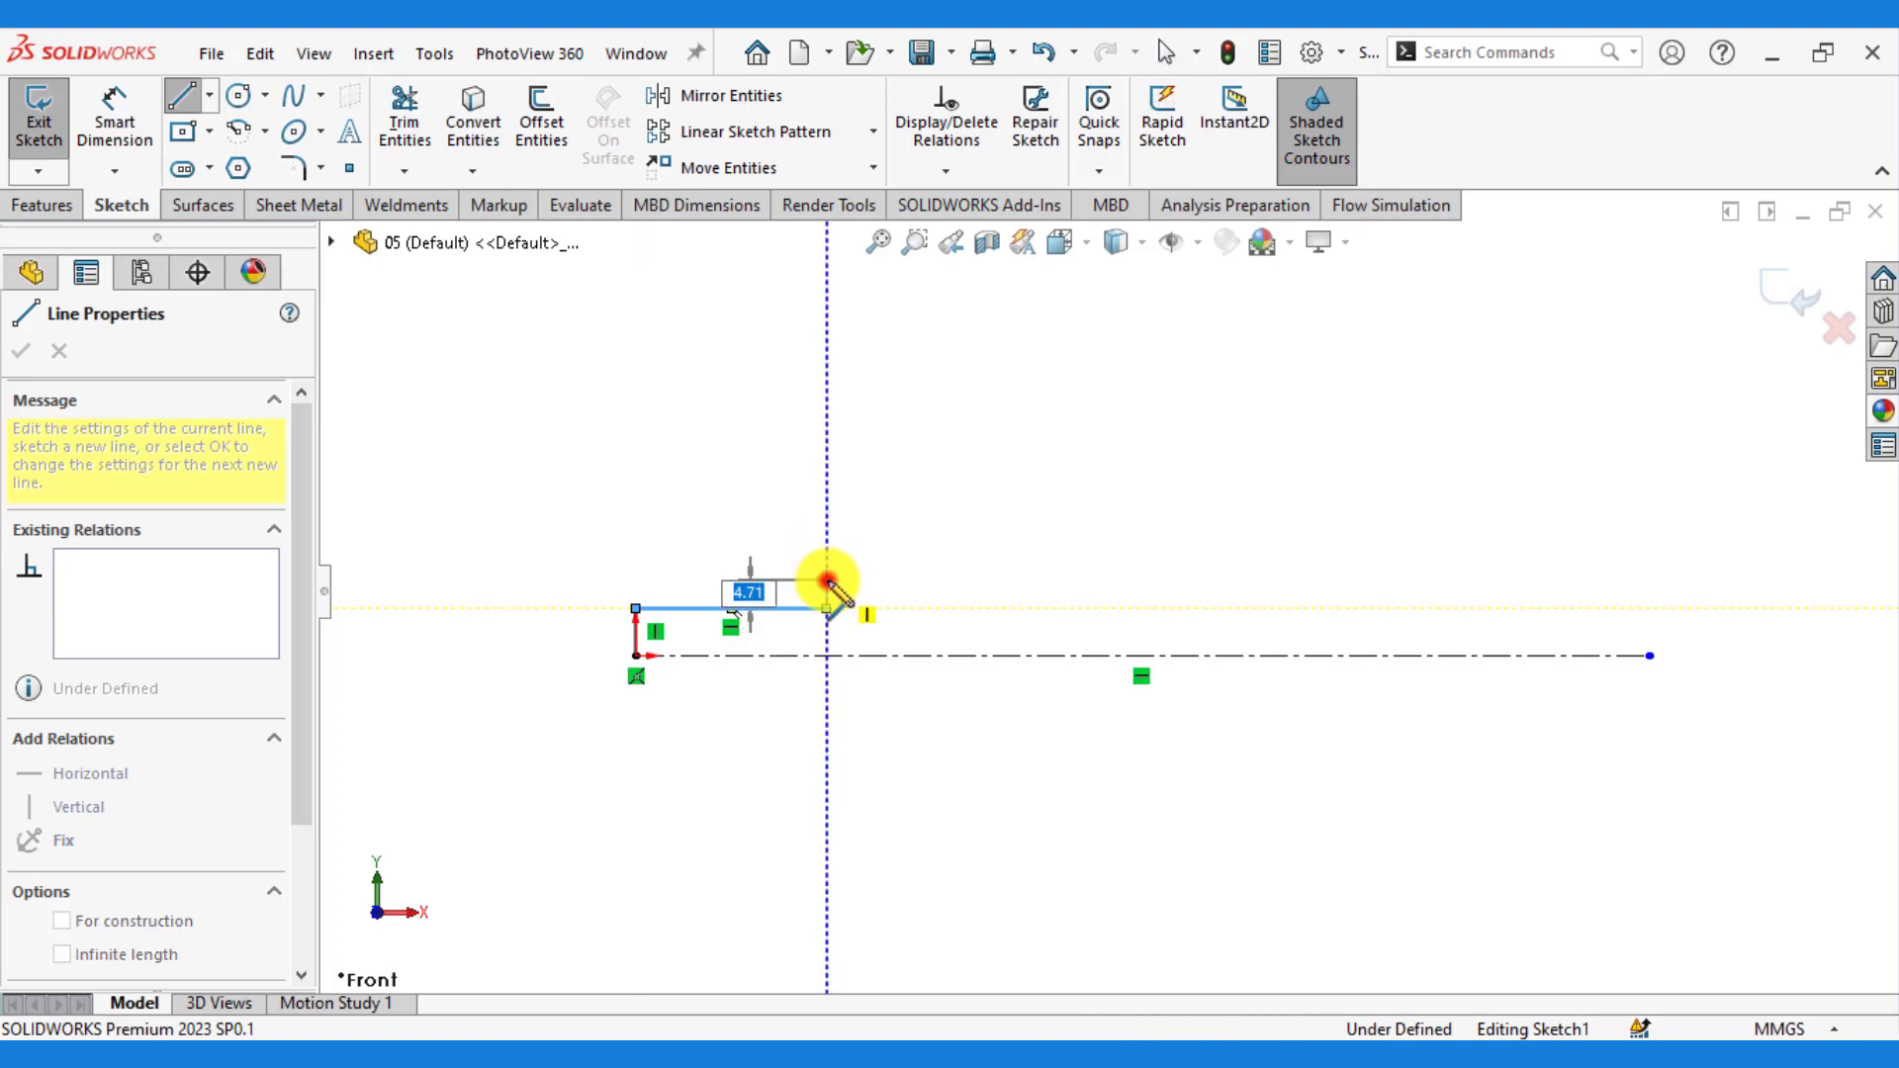
{"action": "left_click", "coordinate": [828, 580]}
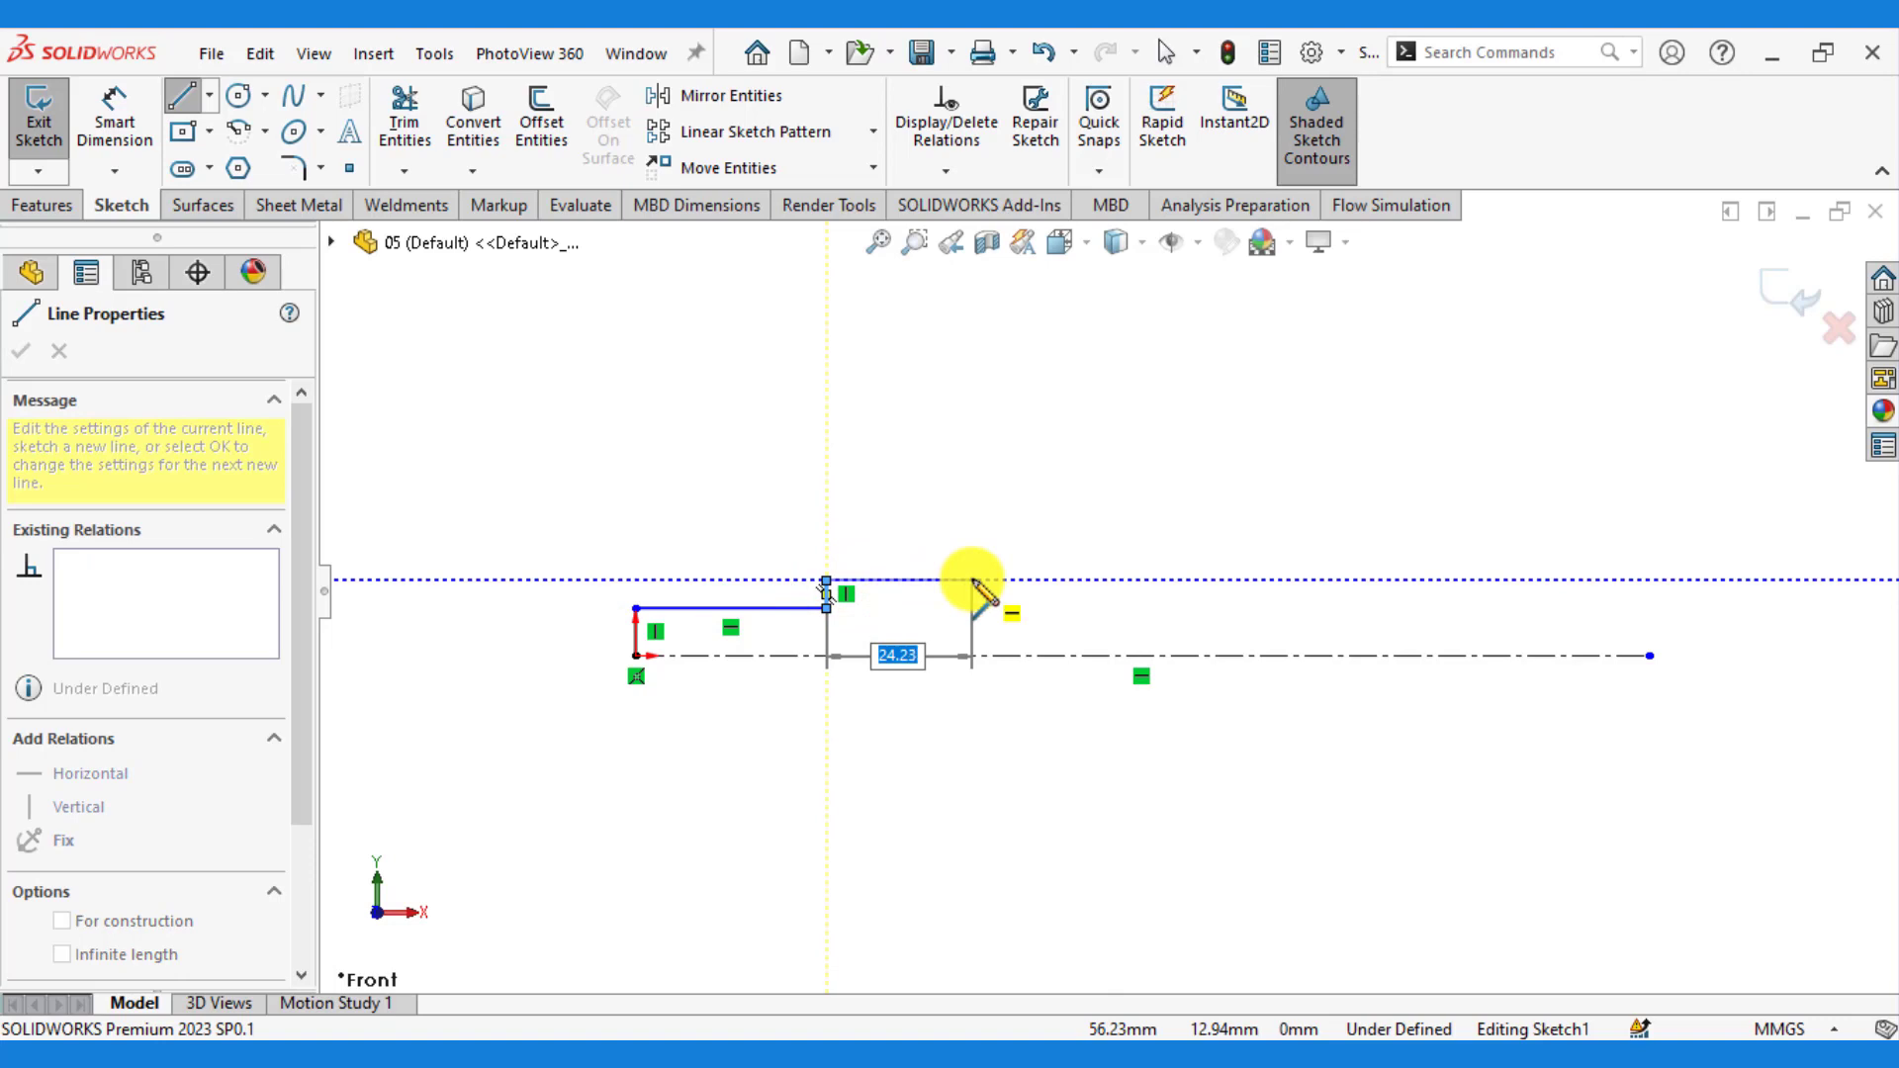
{"action": "key", "text": "Return"}
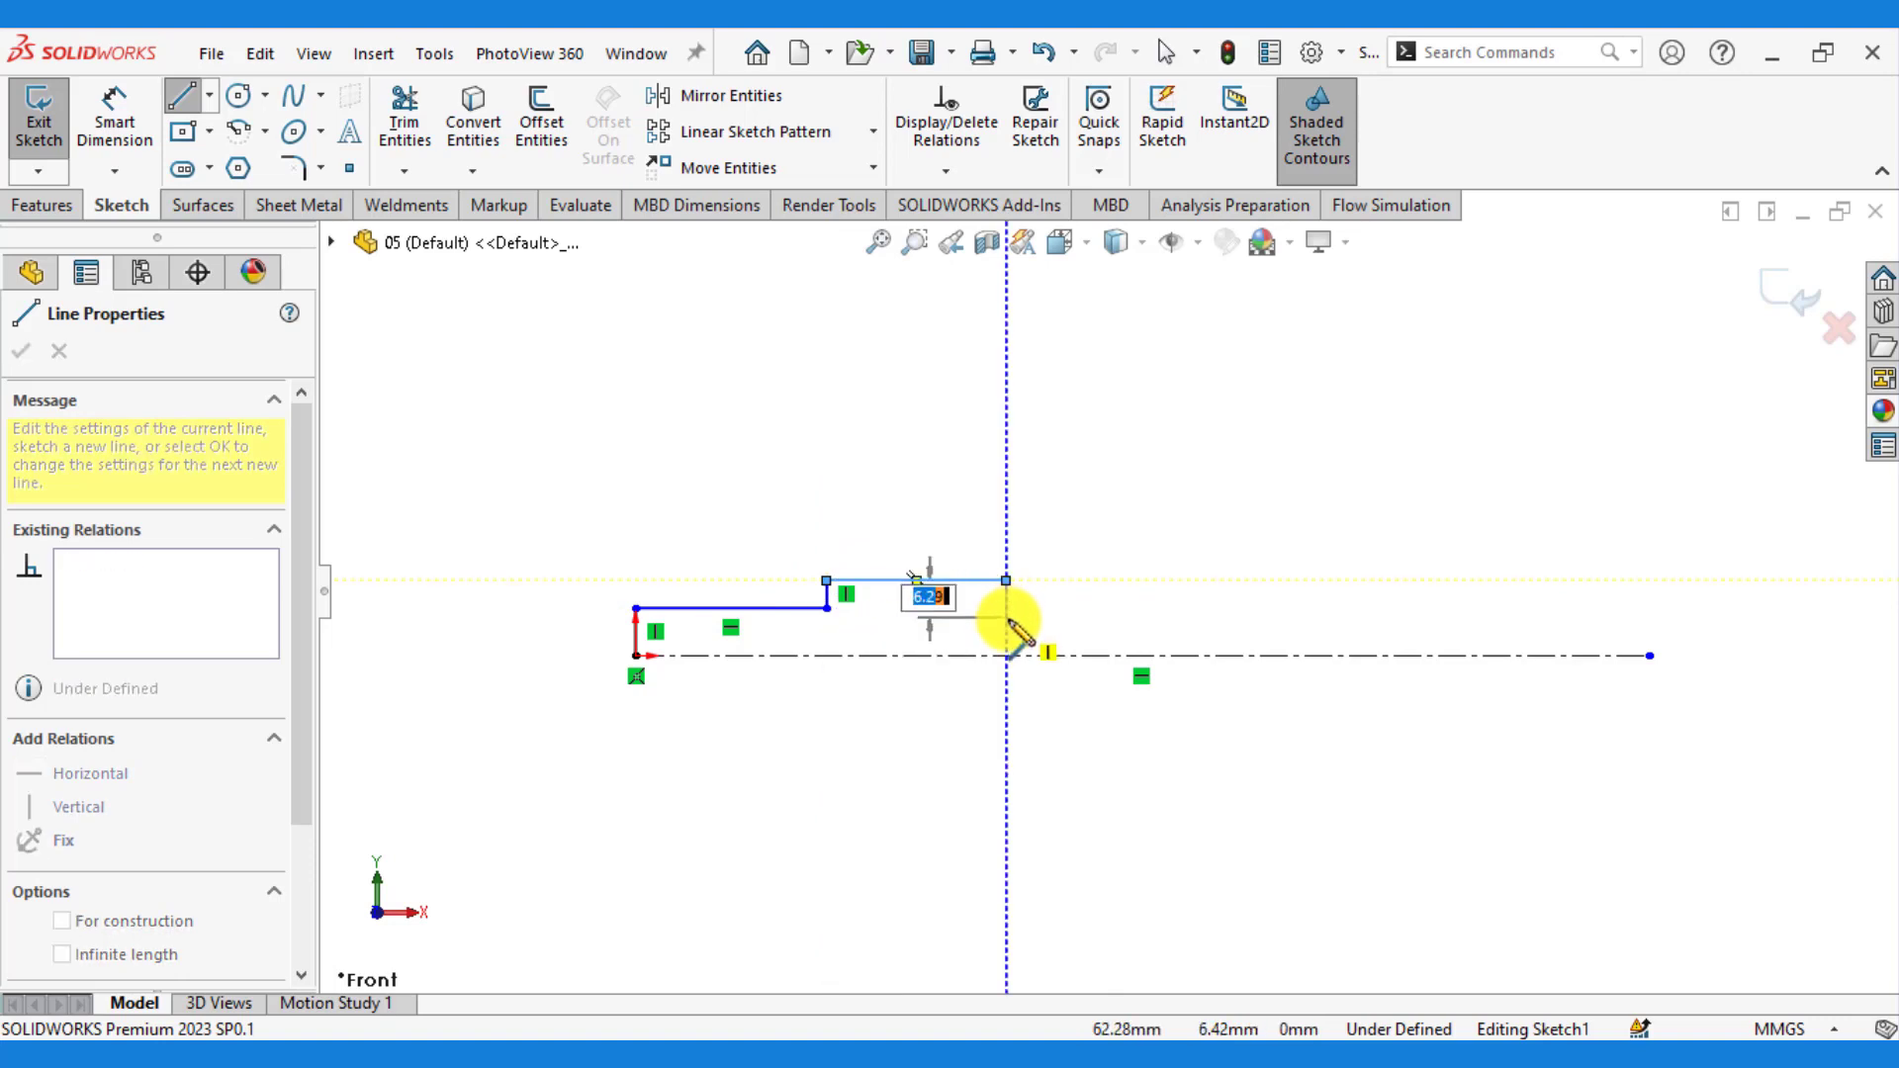
{"action": "scroll", "coordinate": [1010, 623], "scroll_direction": "down", "scroll_amount": 2}
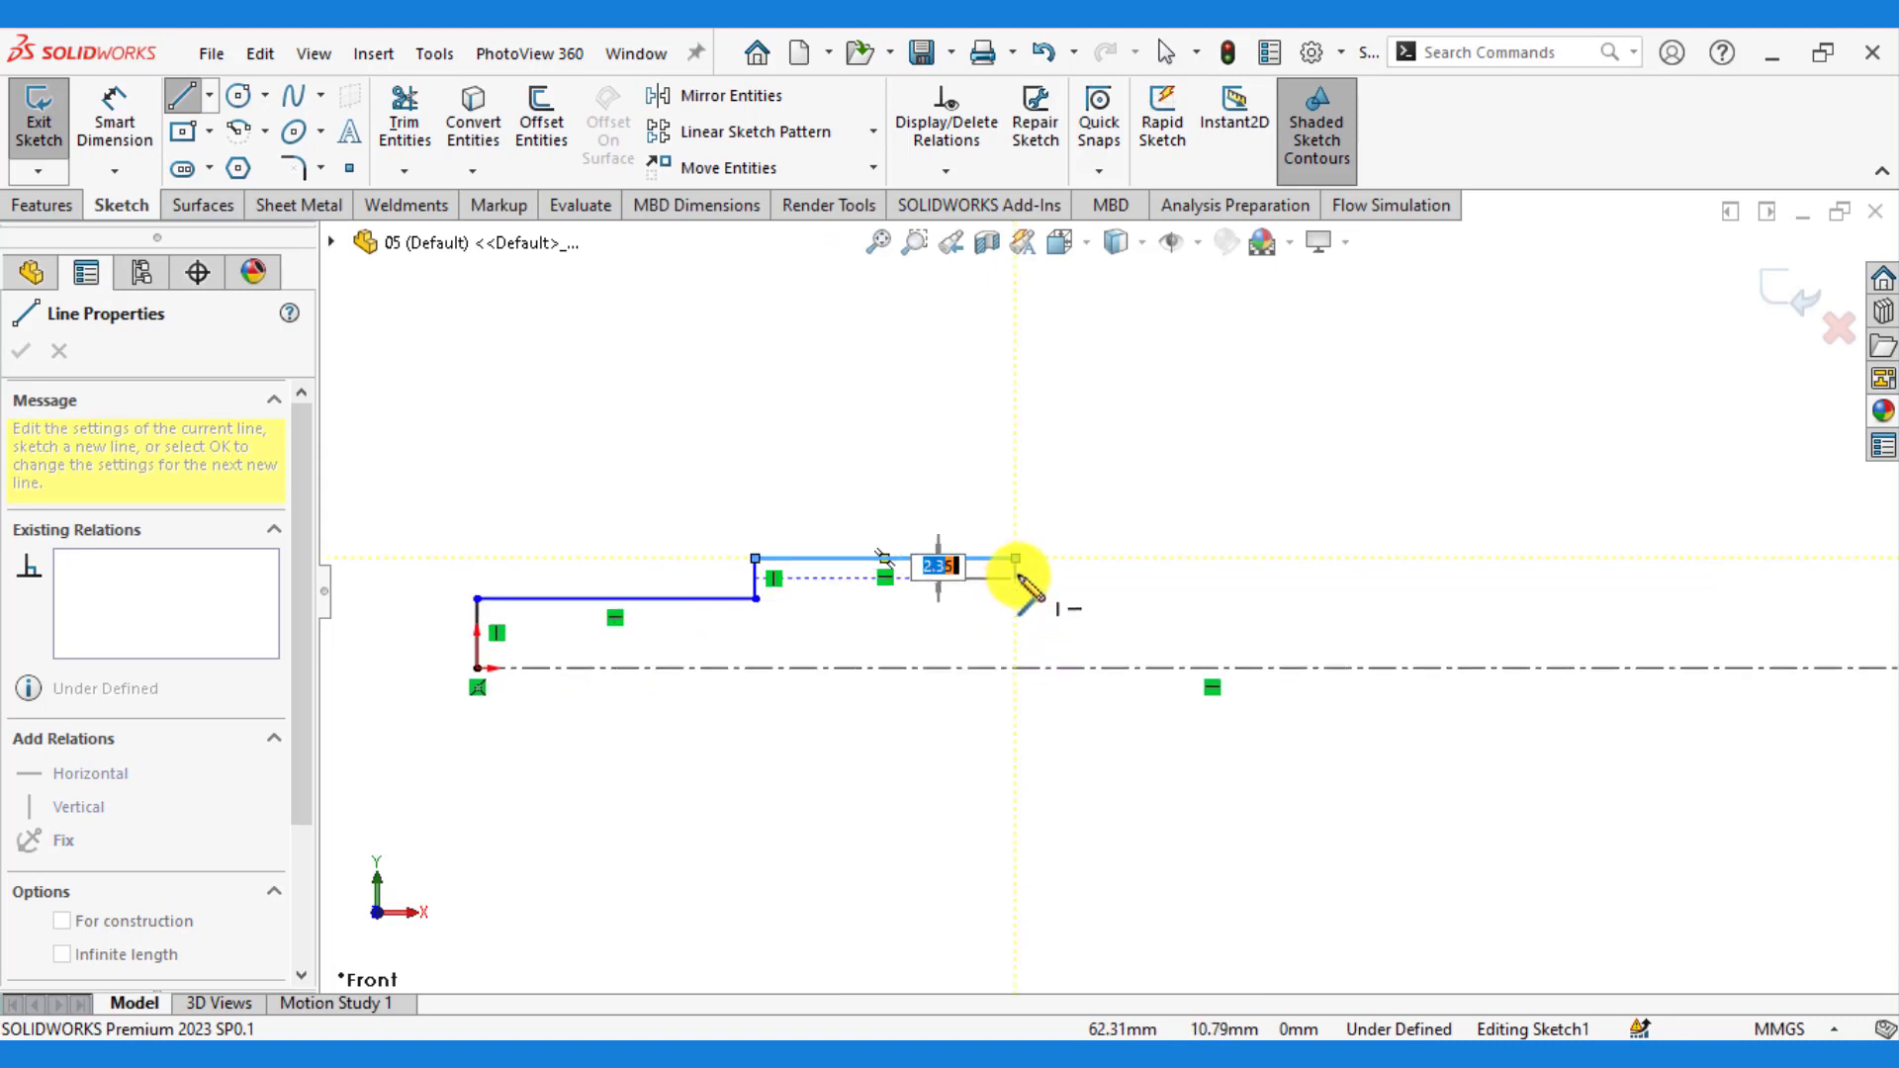
{"action": "left_click", "coordinate": [1017, 572]}
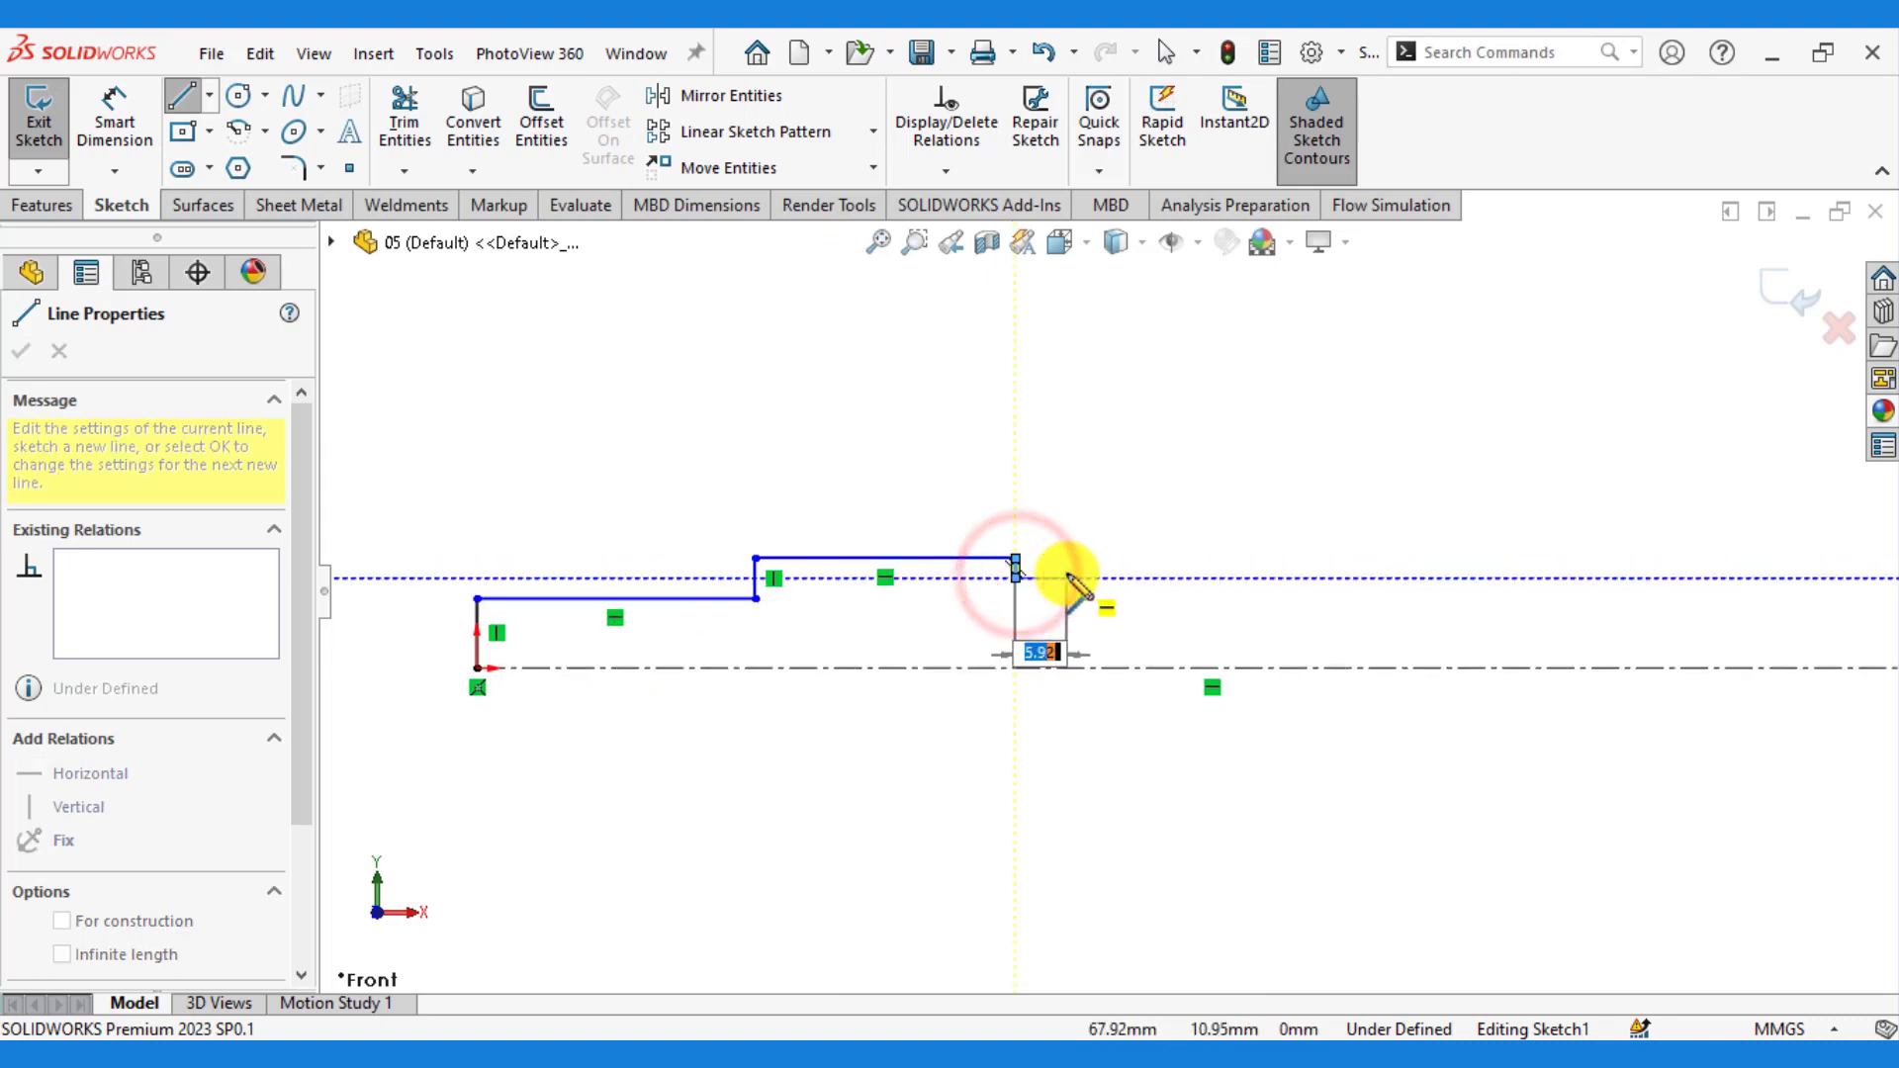
{"action": "left_click", "coordinate": [1066, 578]}
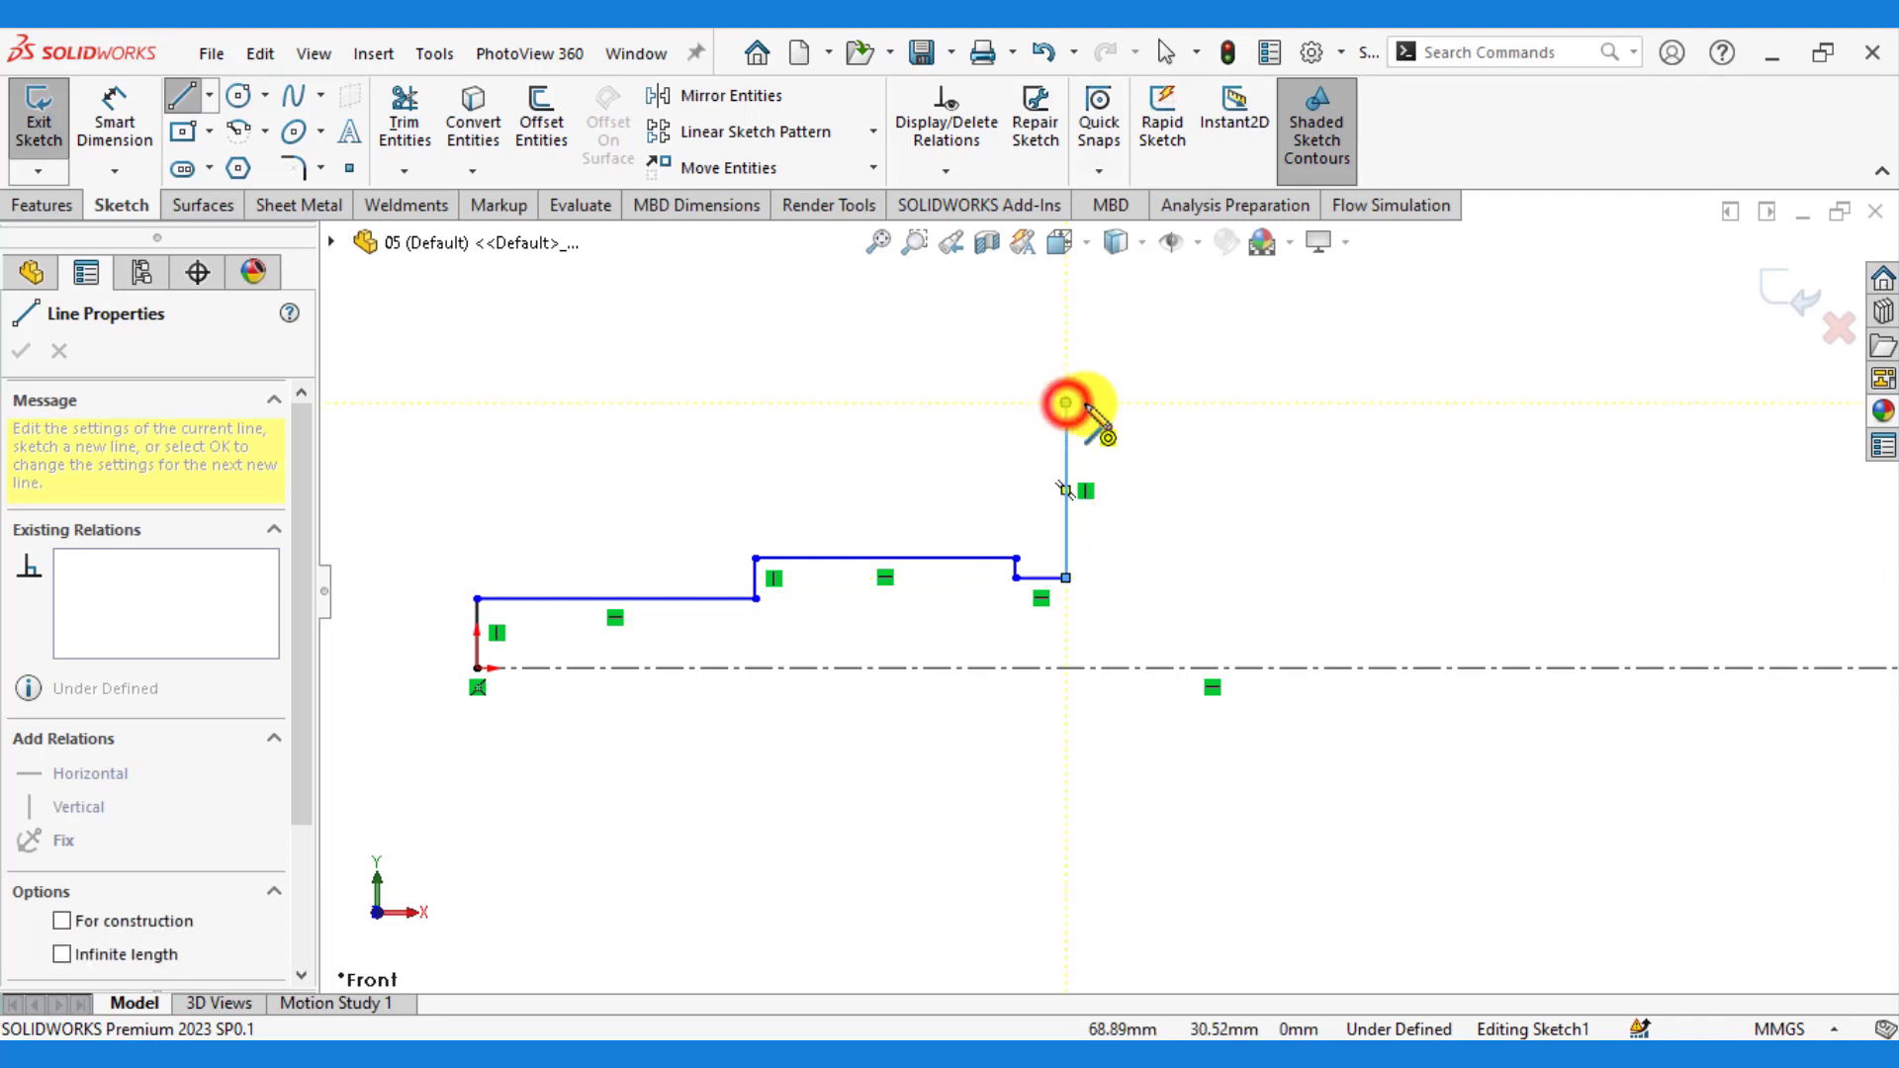
- Draw the tall flange, side ledge, 40 mm hub step and end step, closing the profile on the centerline
{"action": "left_click", "coordinate": [1066, 402]}
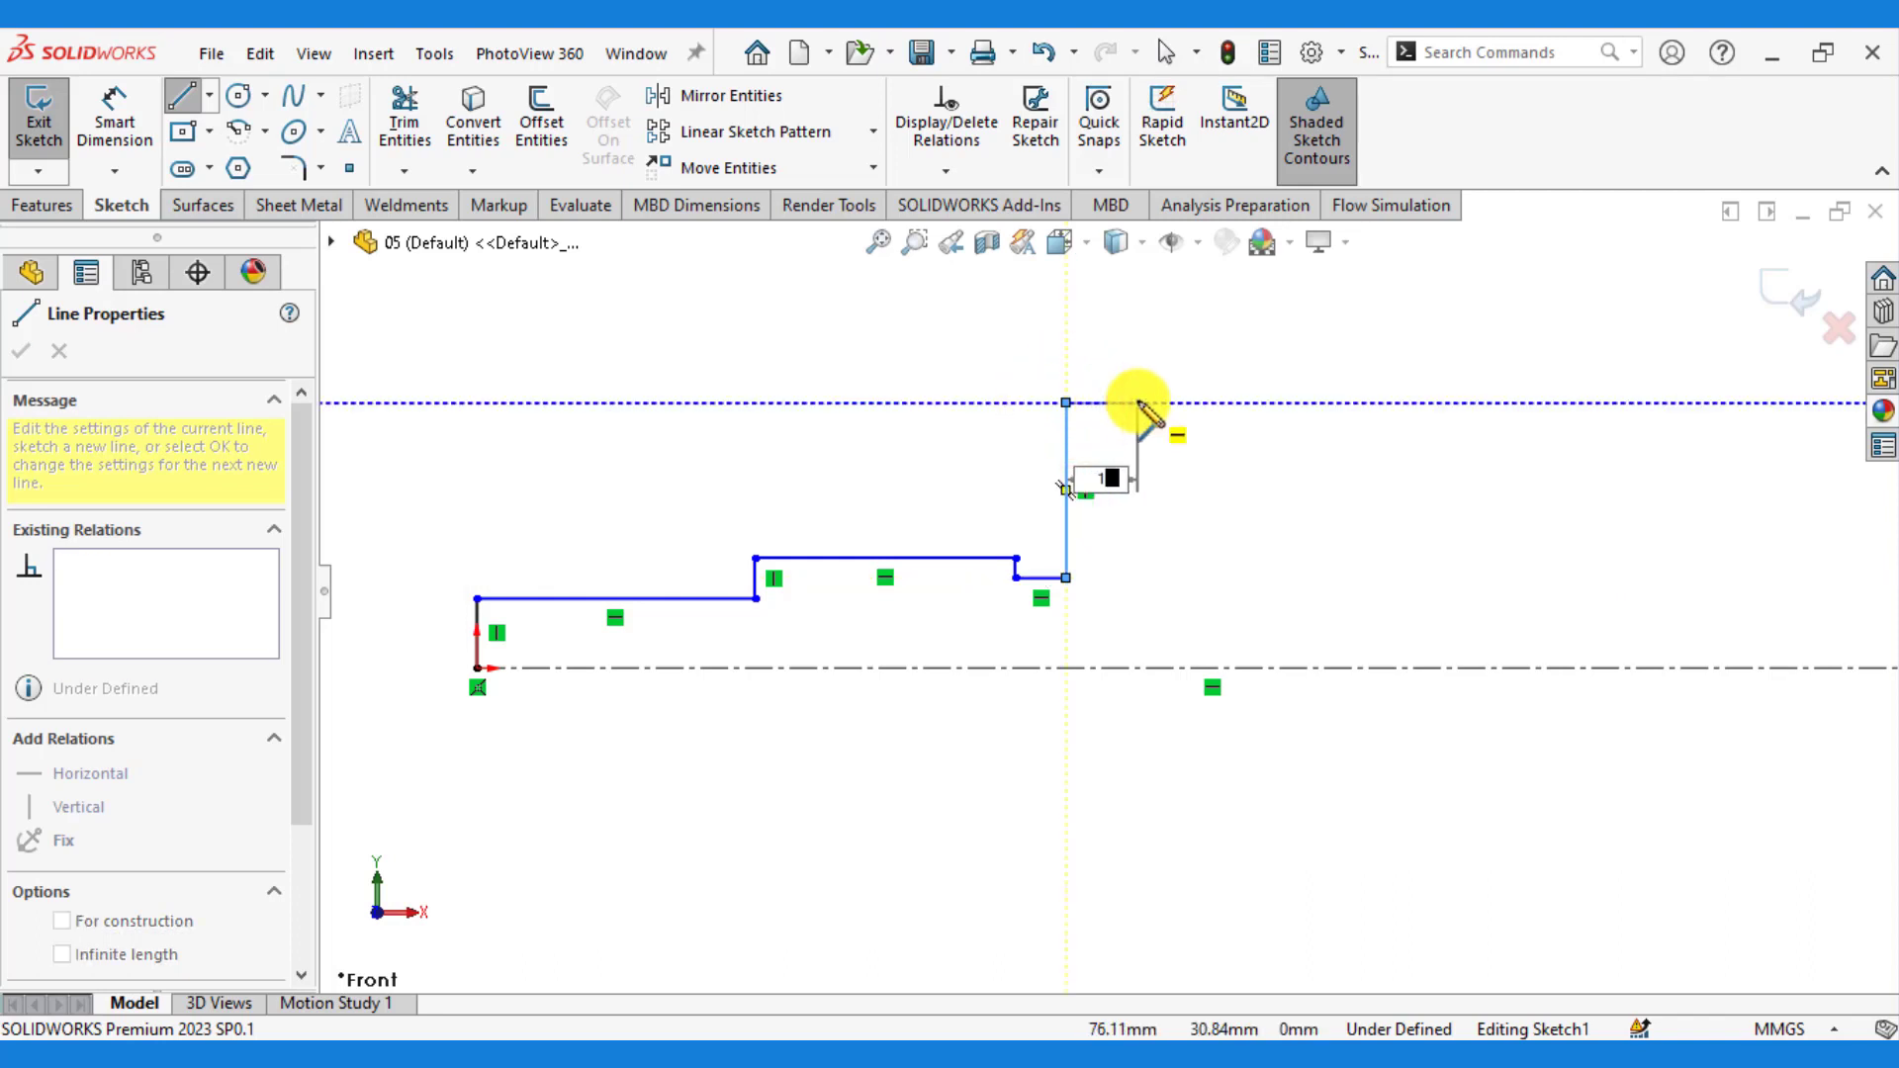
{"action": "key", "text": "Return"}
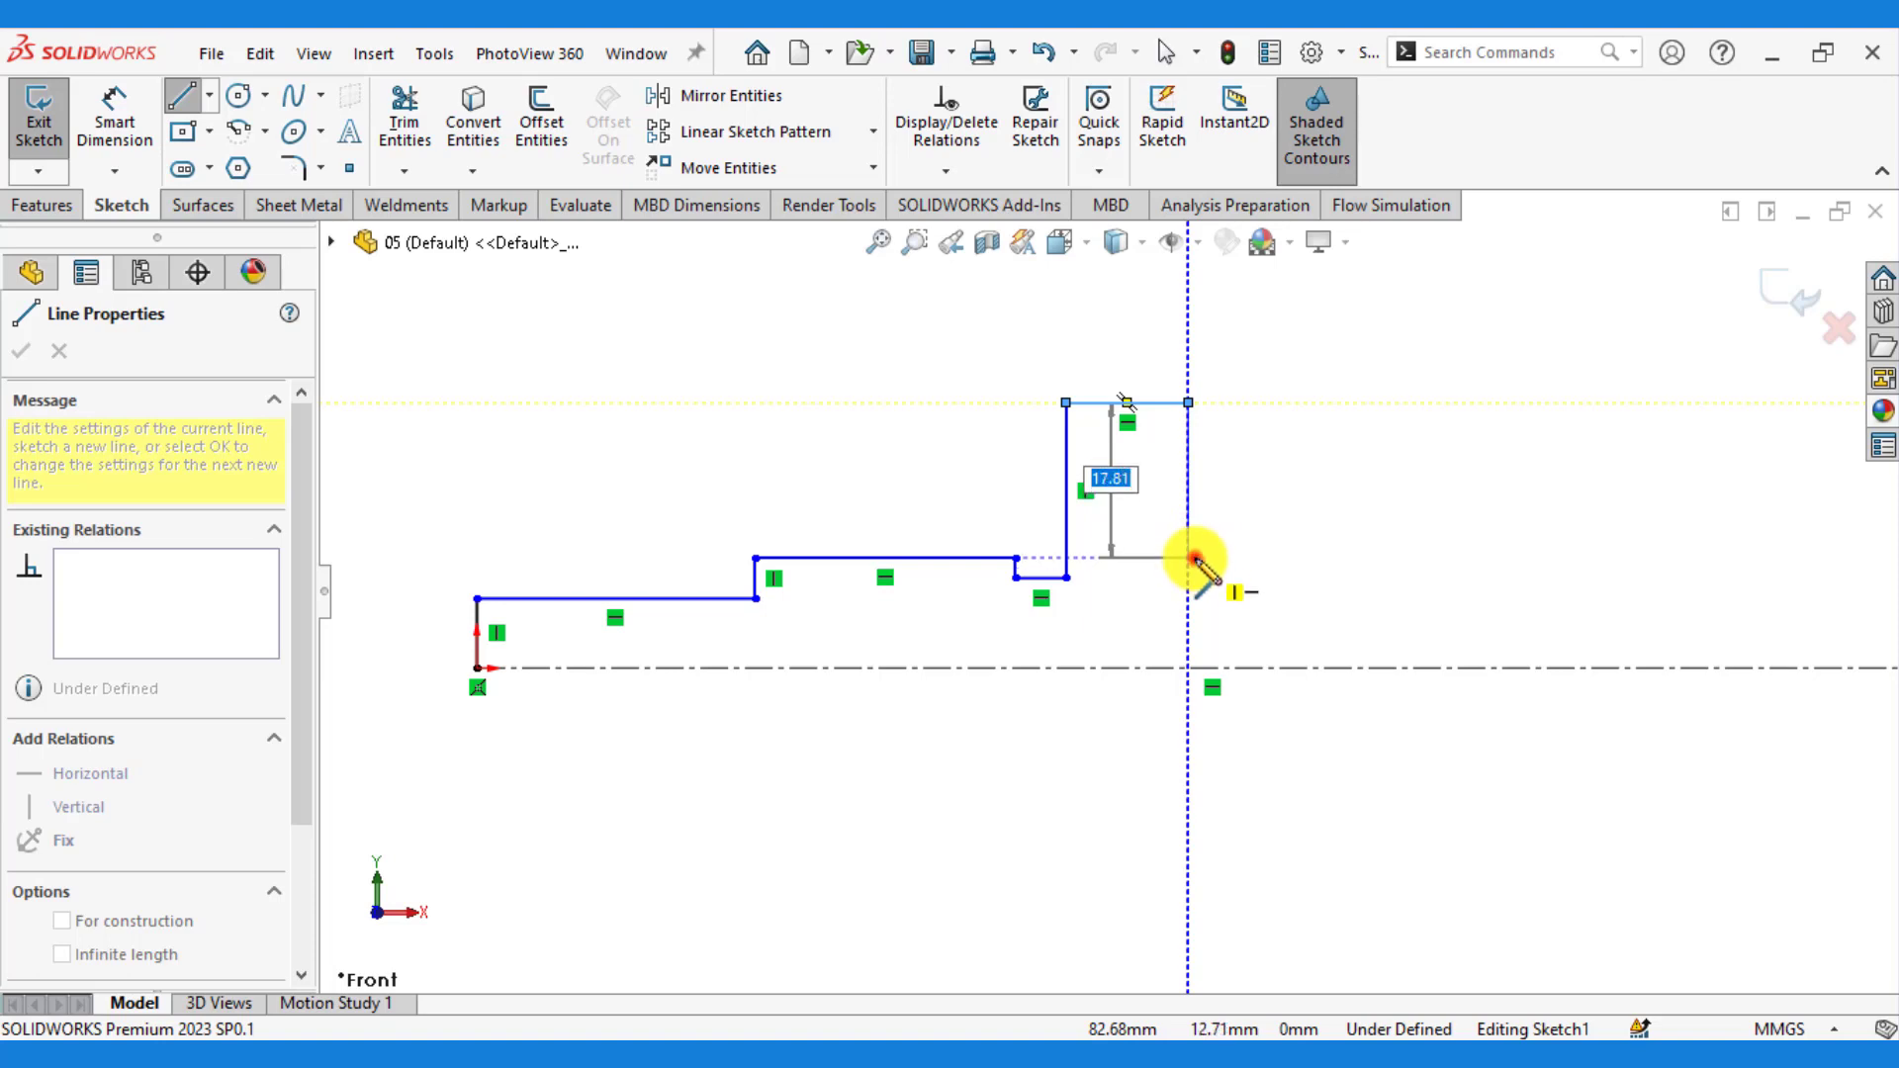
{"action": "left_click", "coordinate": [1192, 558]}
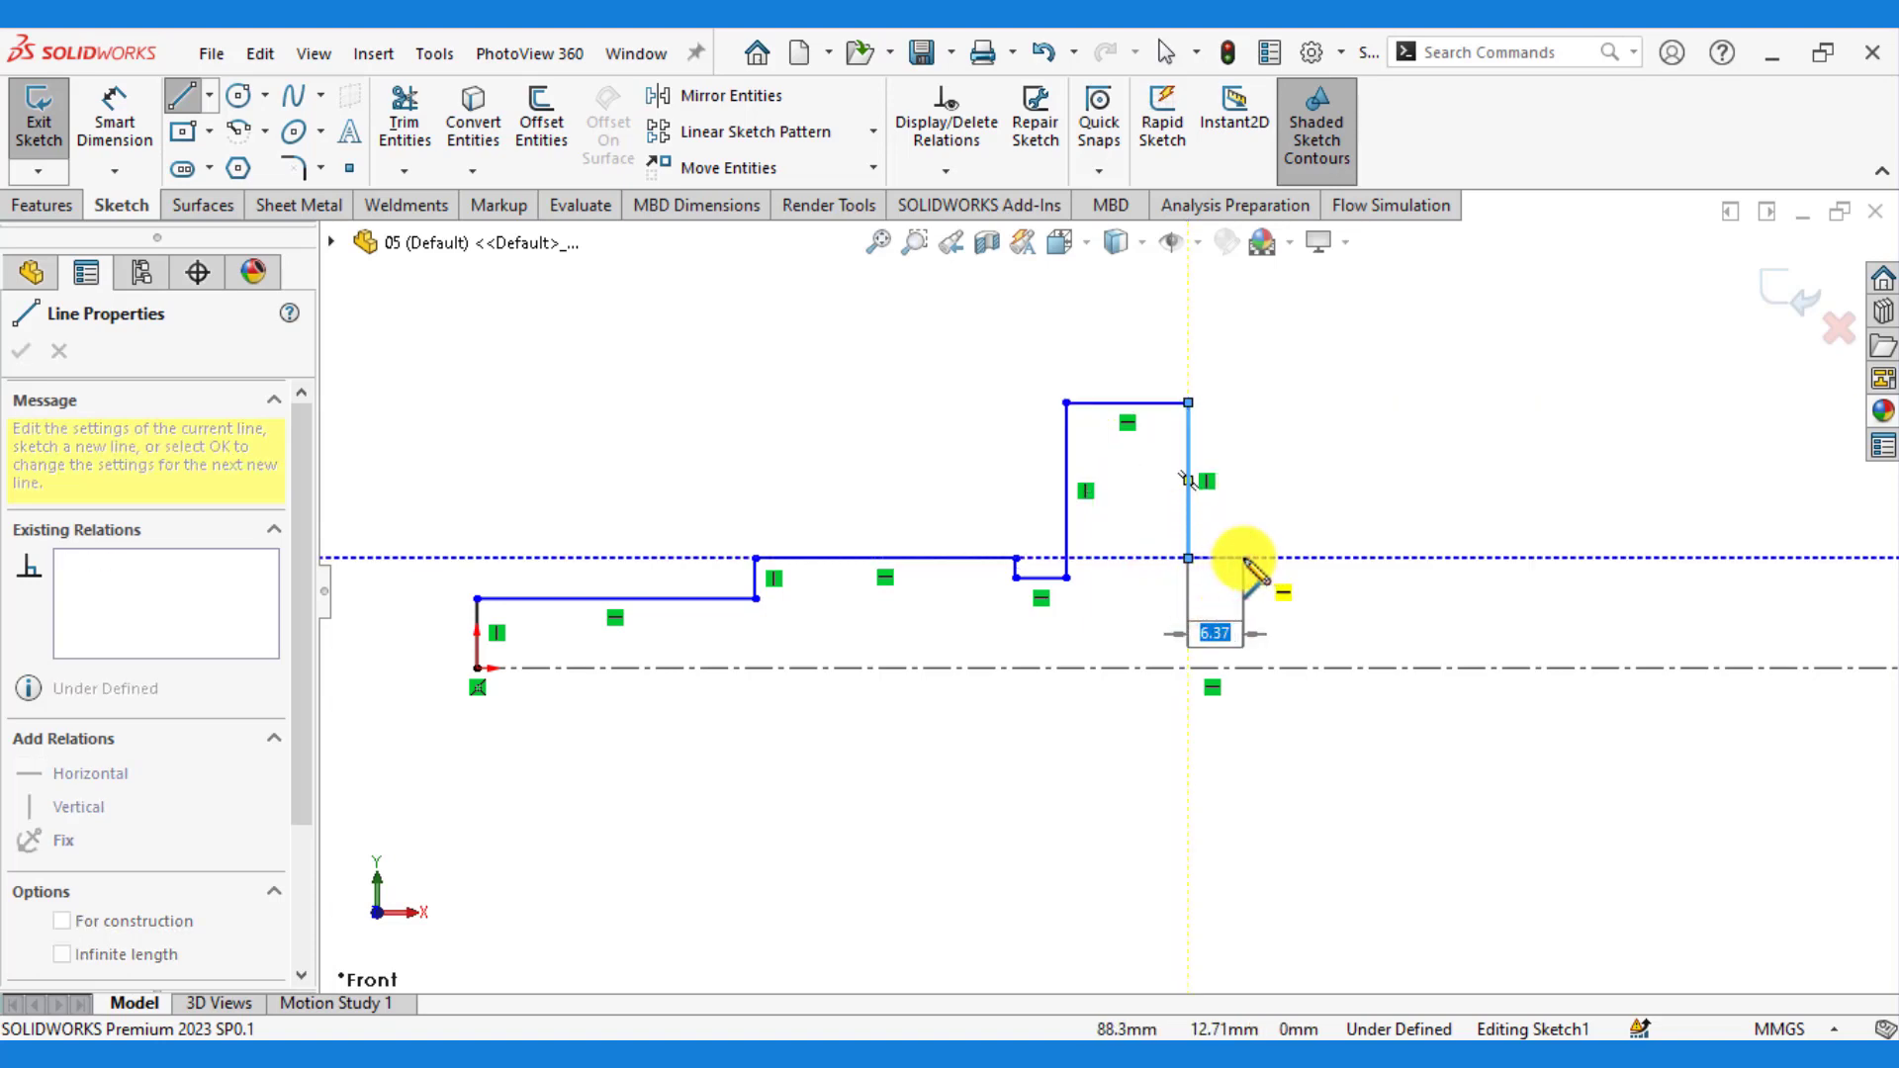
{"action": "left_click", "coordinate": [1244, 560]}
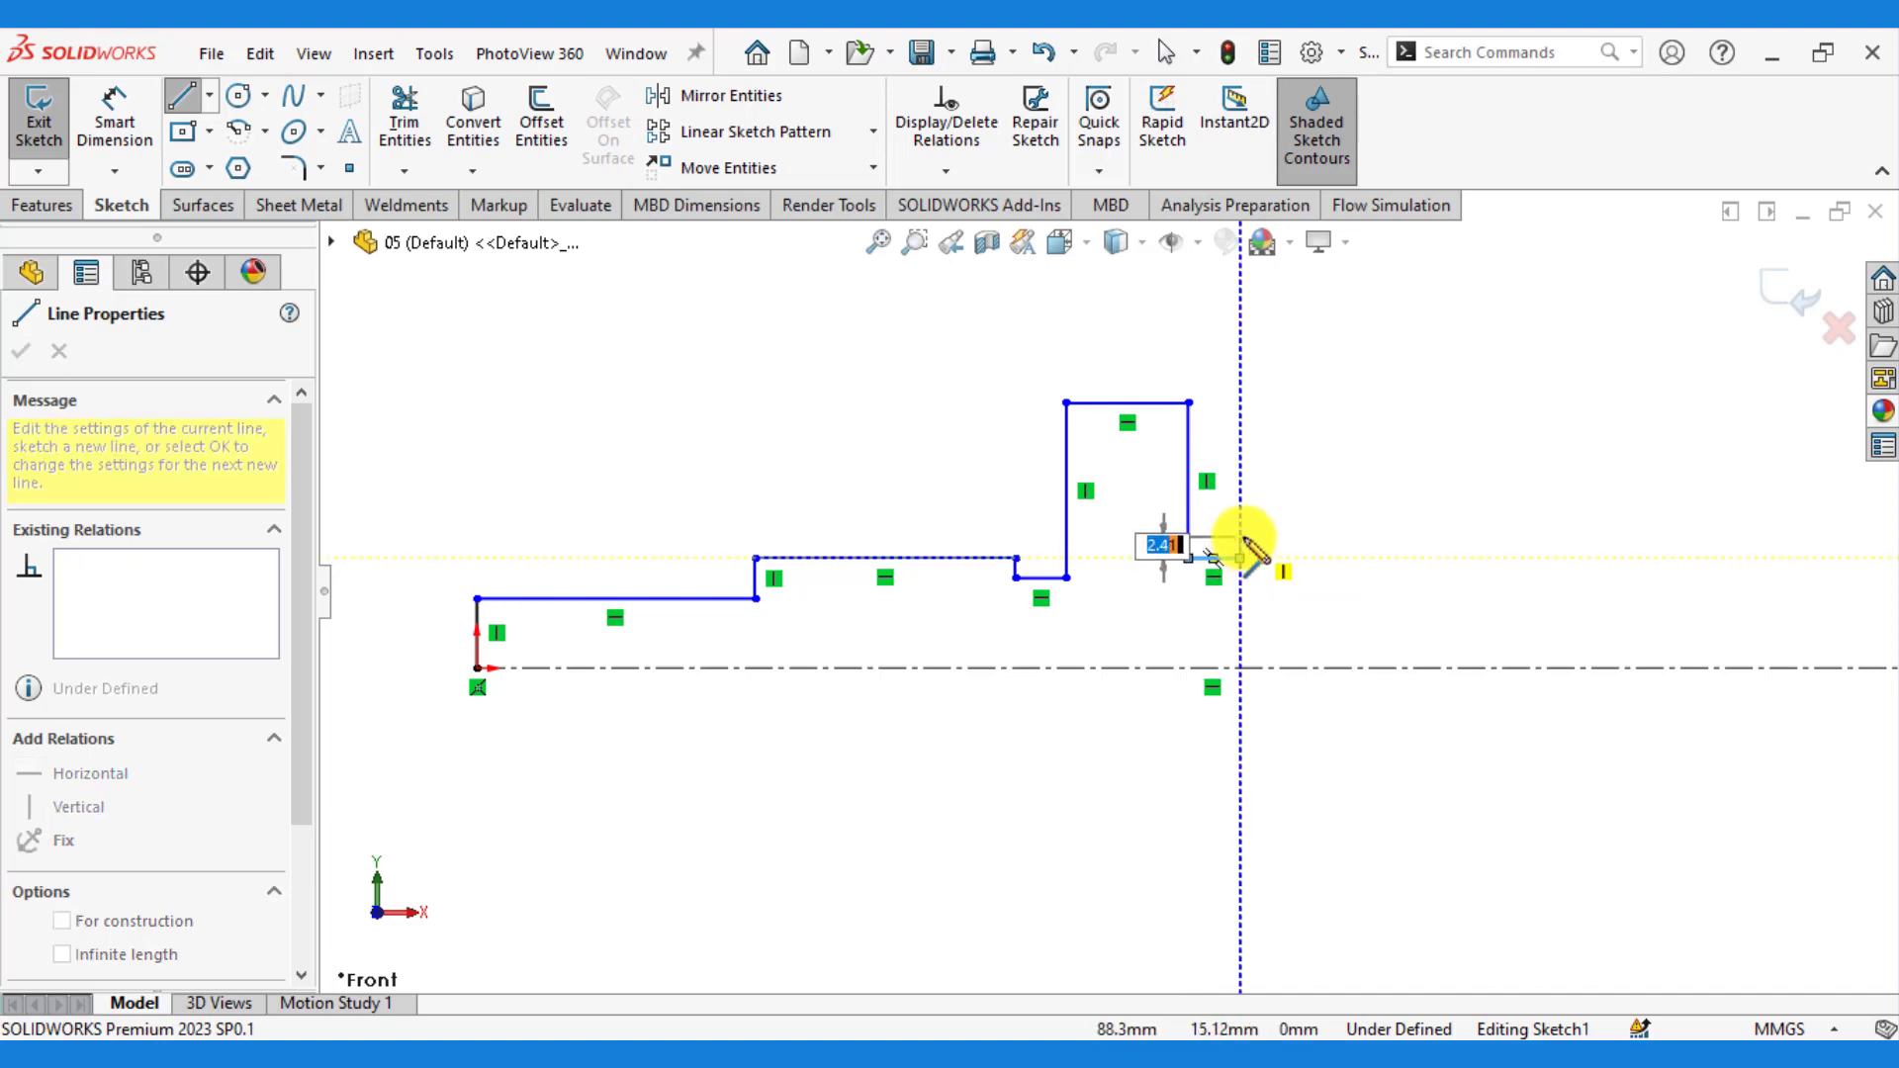
{"action": "left_click", "coordinate": [1241, 536]}
{"action": "type", "text": "40"}
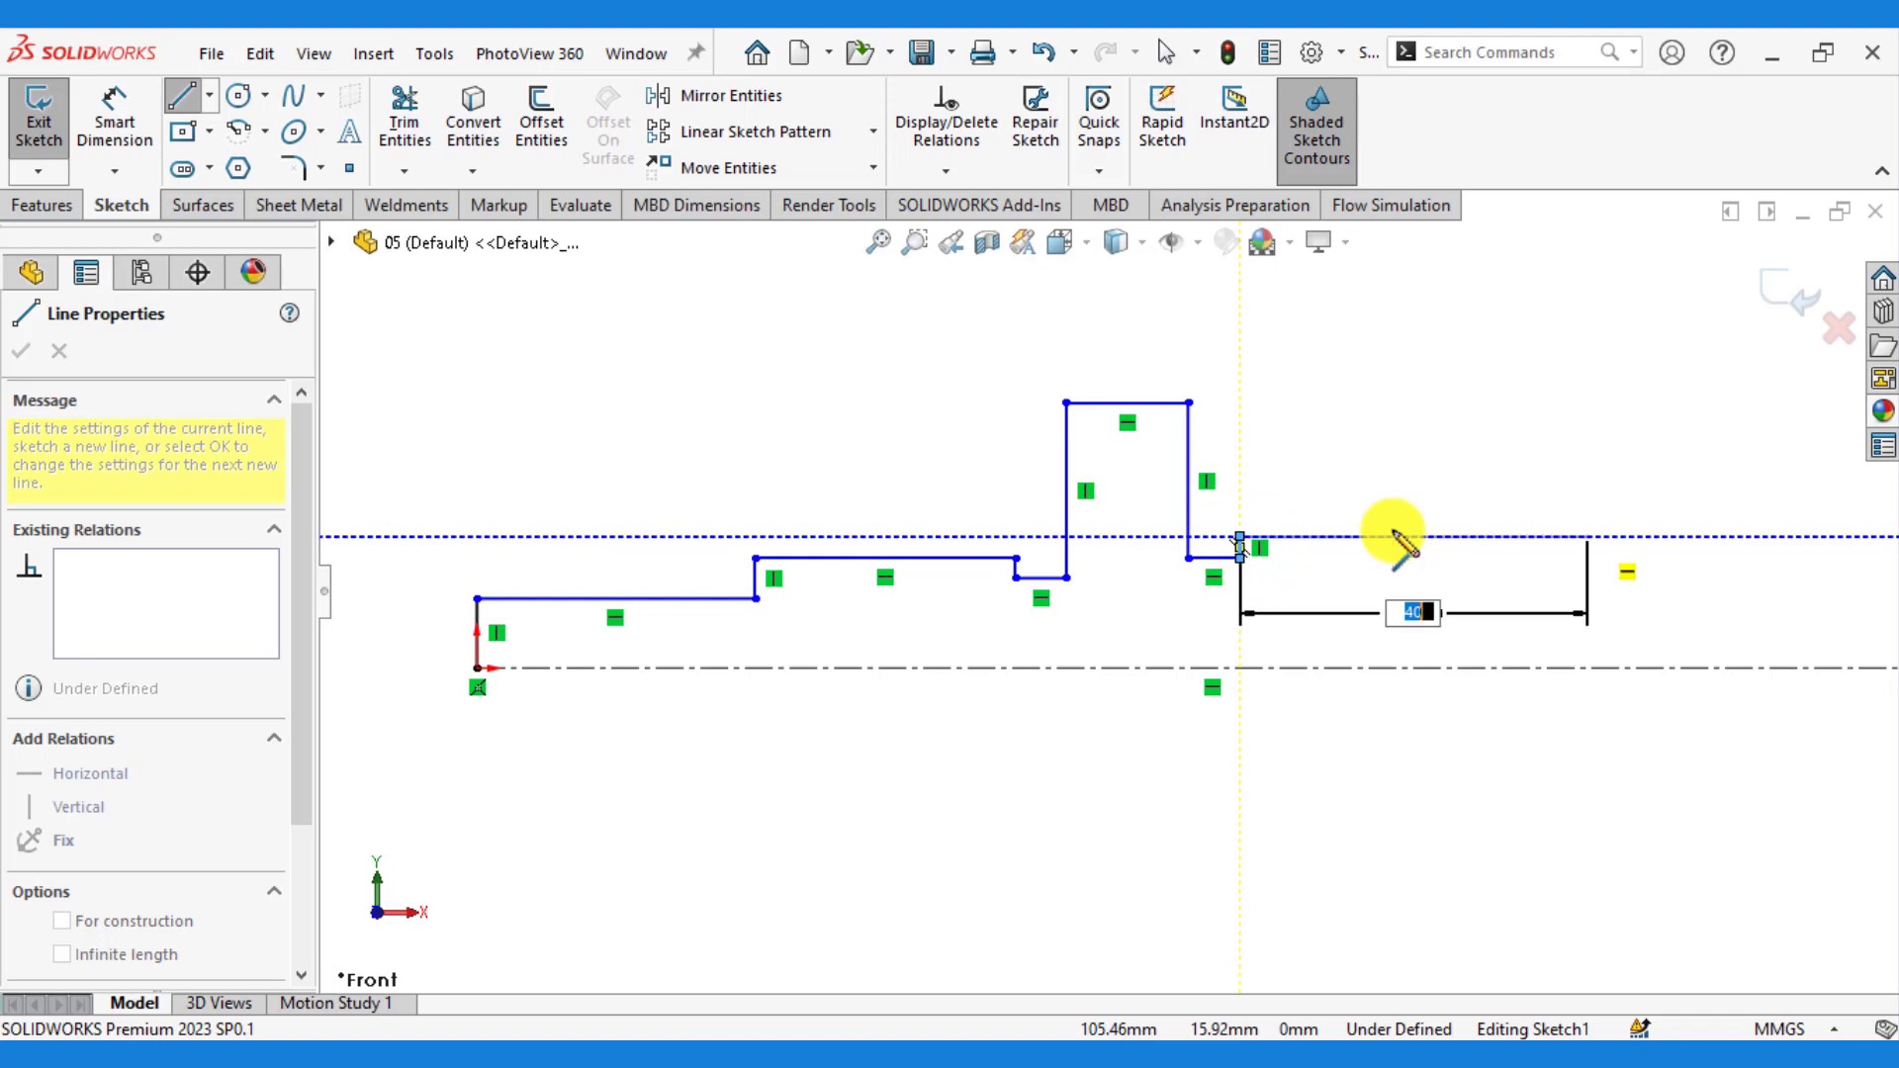
{"action": "key", "text": "Return"}
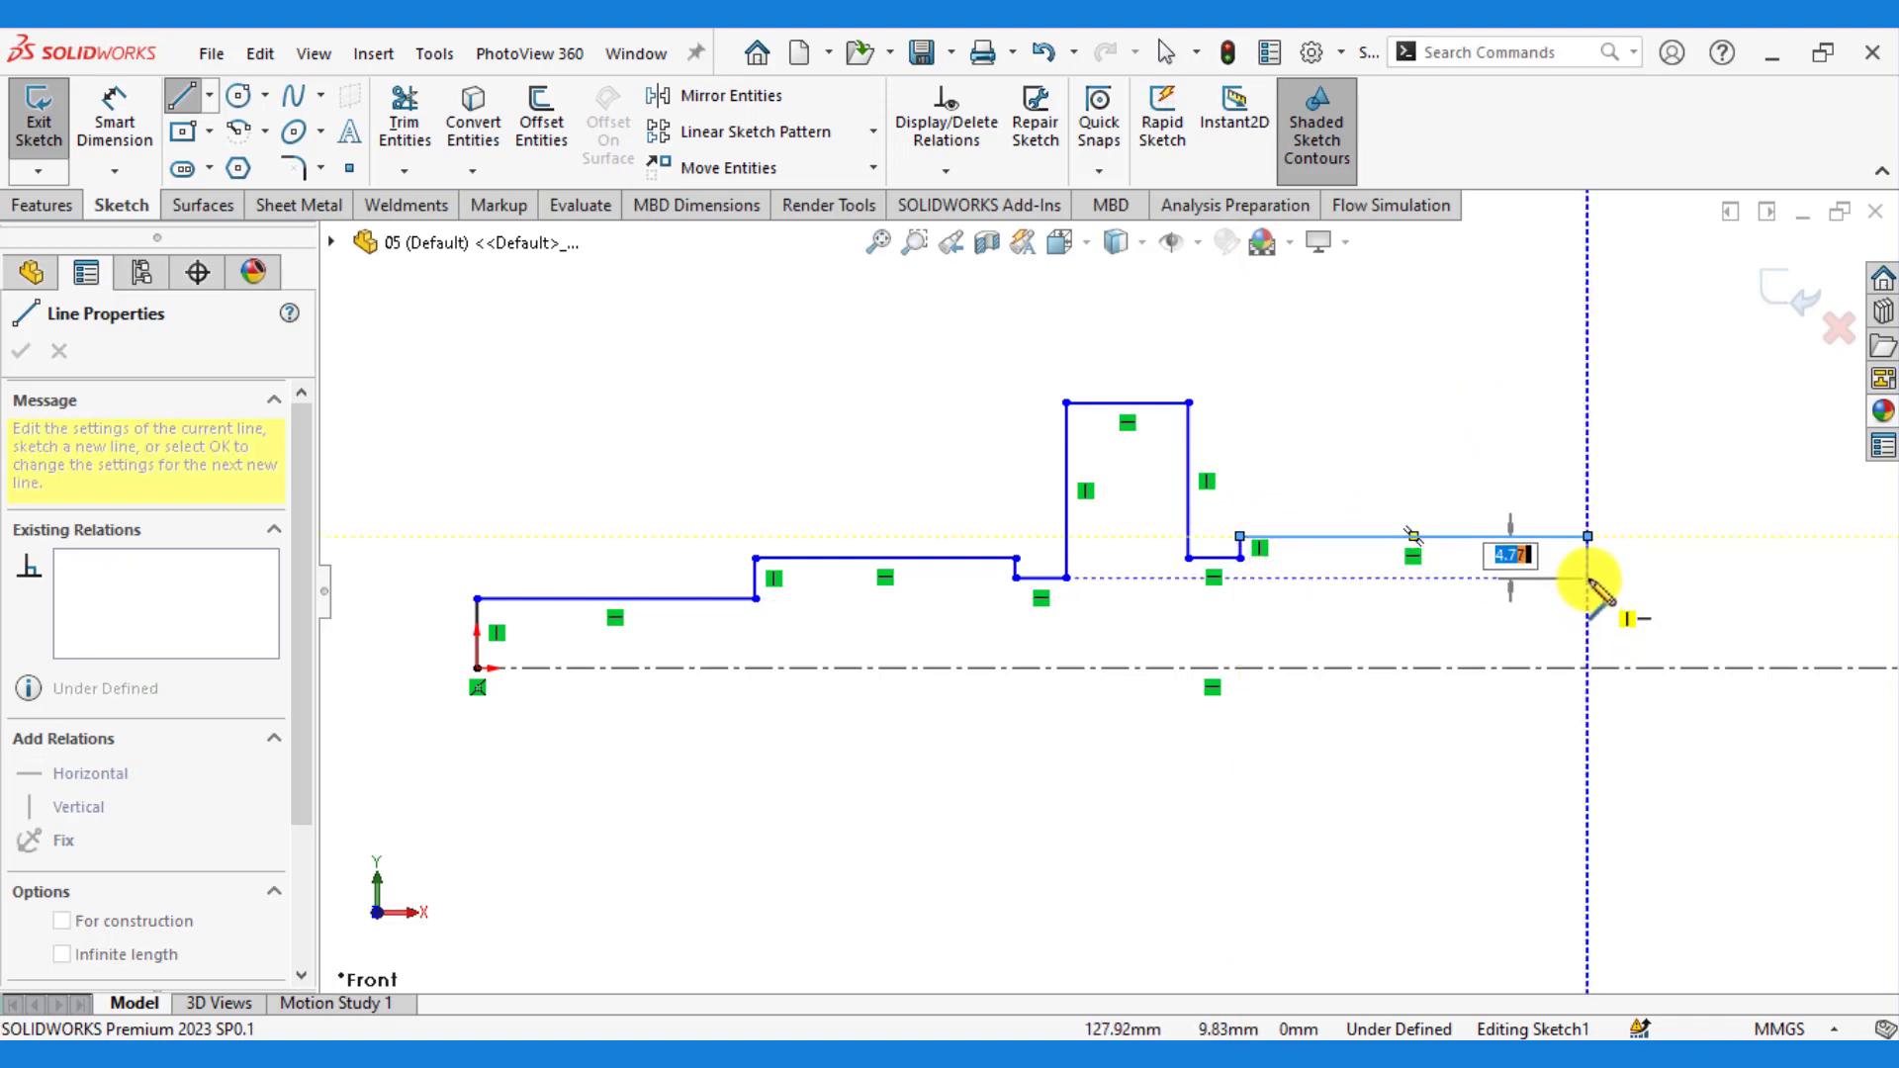
{"action": "left_click", "coordinate": [1588, 598]}
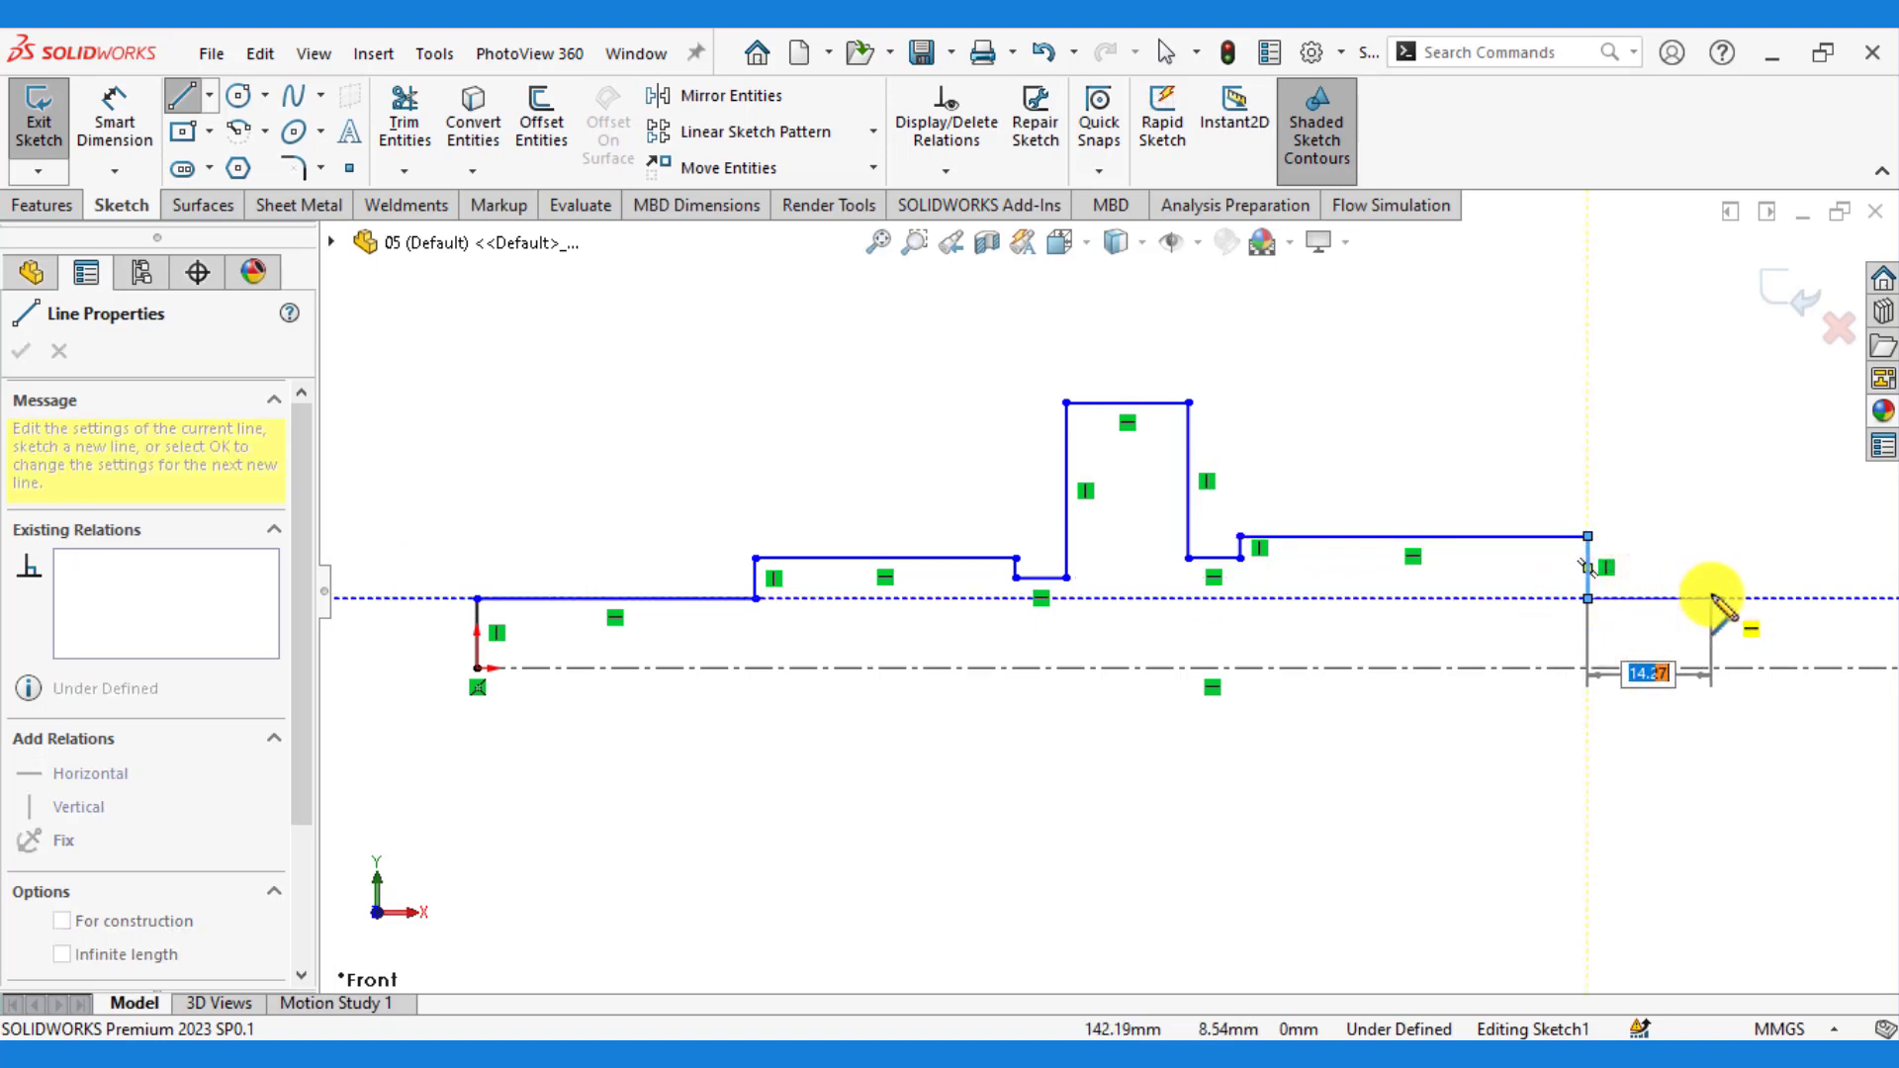
{"action": "key", "text": "Return"}
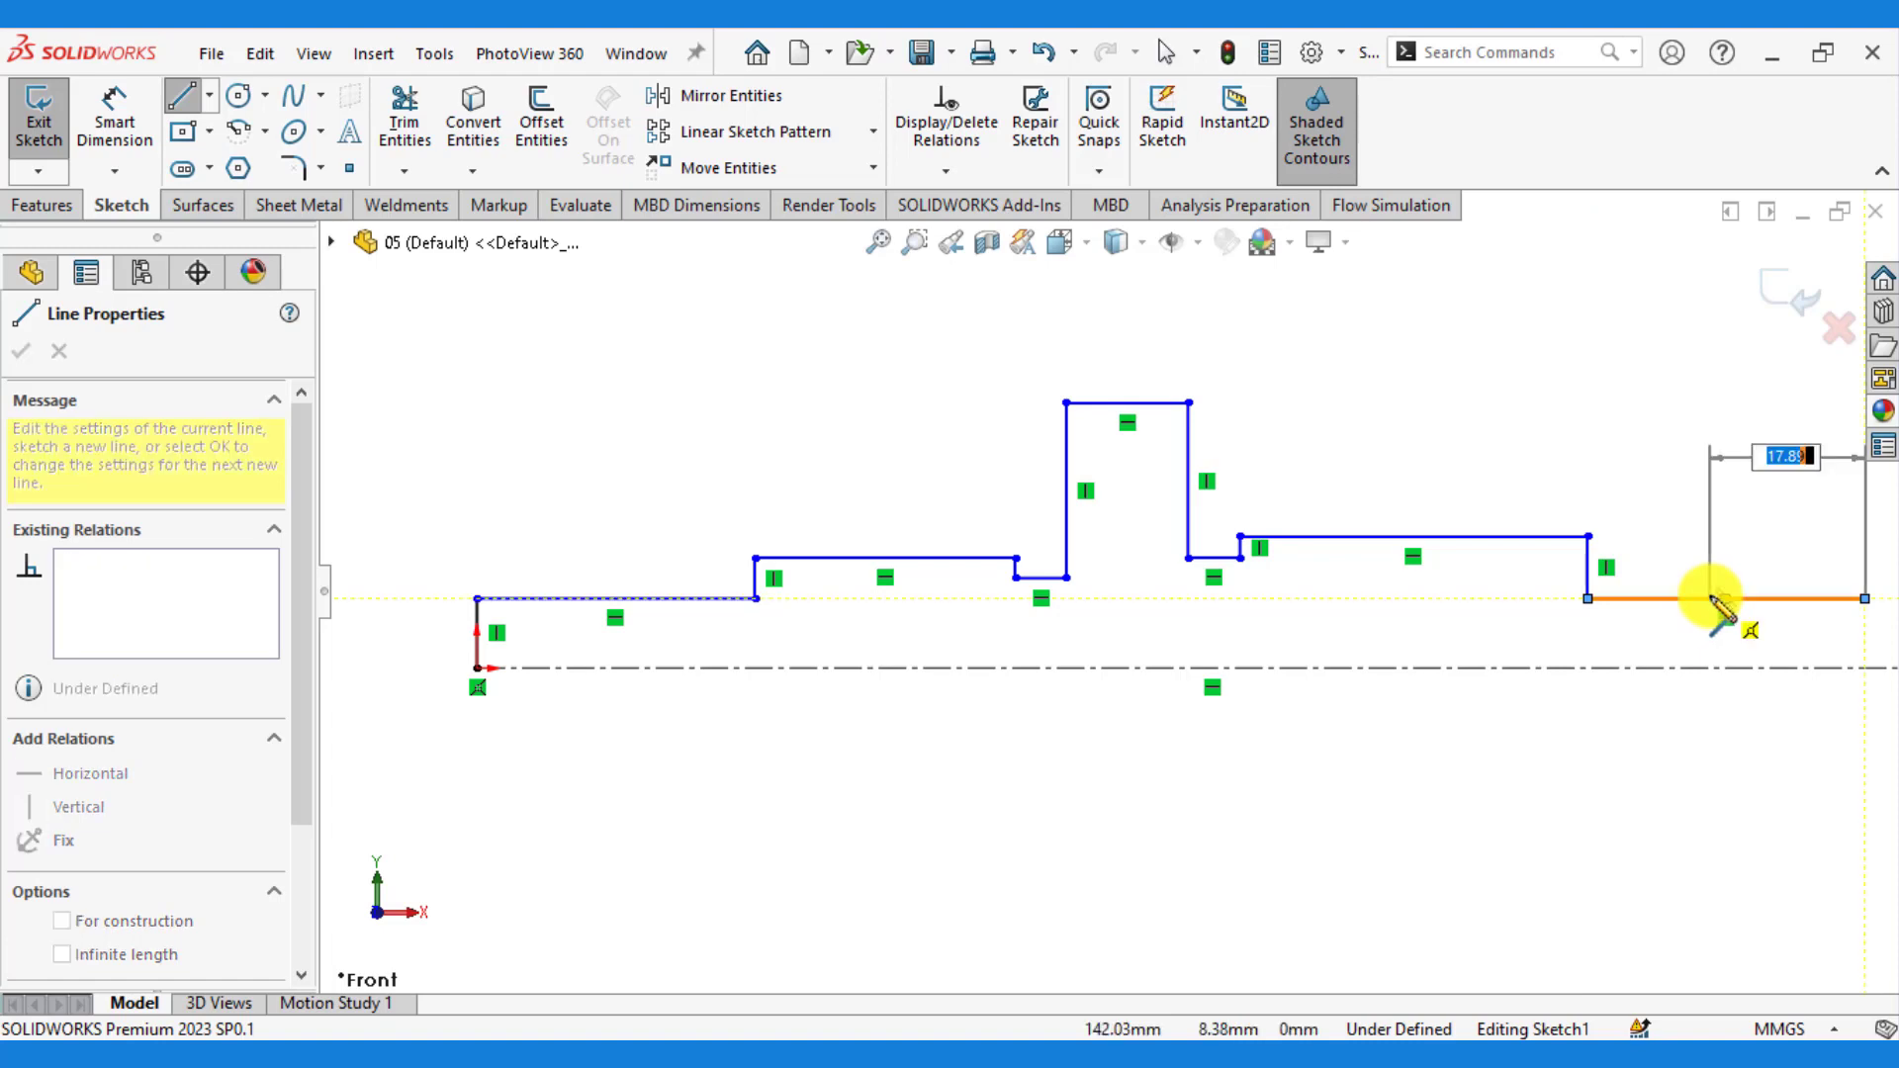
{"action": "left_click", "coordinate": [1865, 668]}
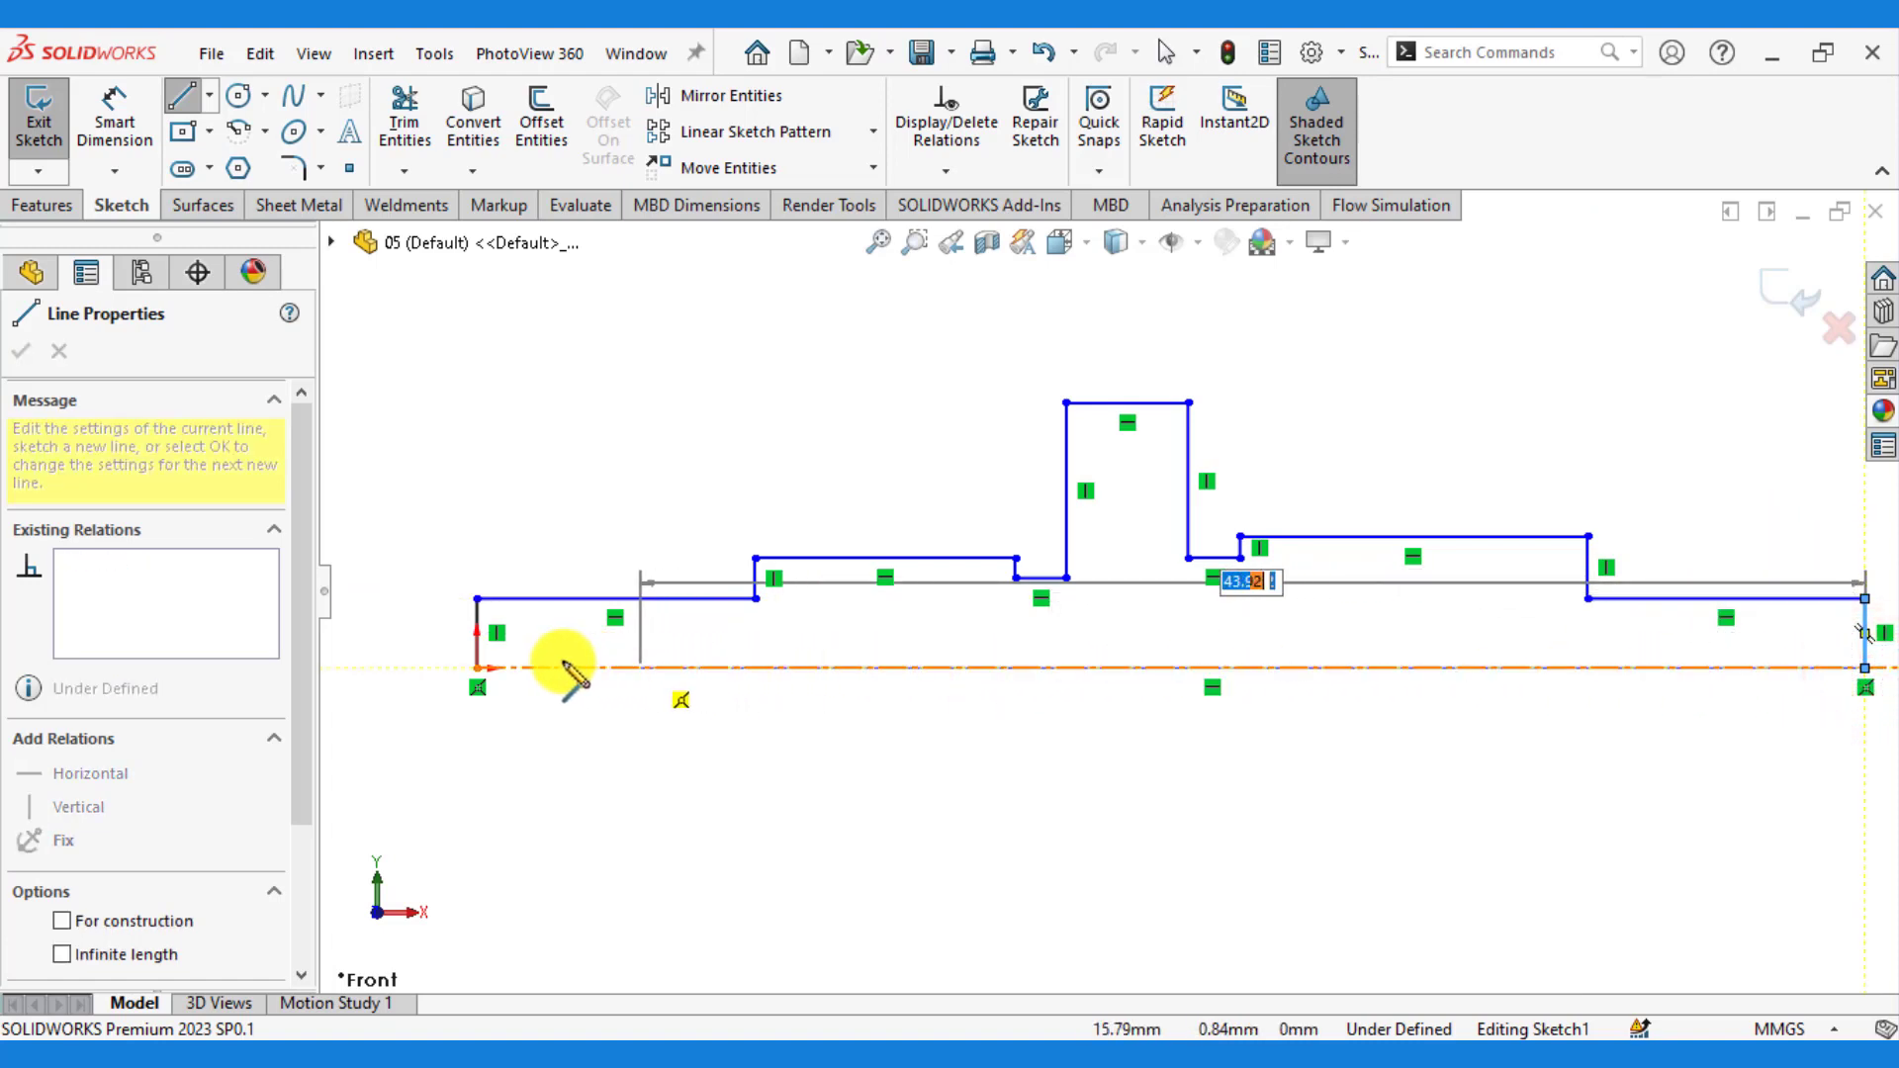
{"action": "left_click", "coordinate": [477, 668]}
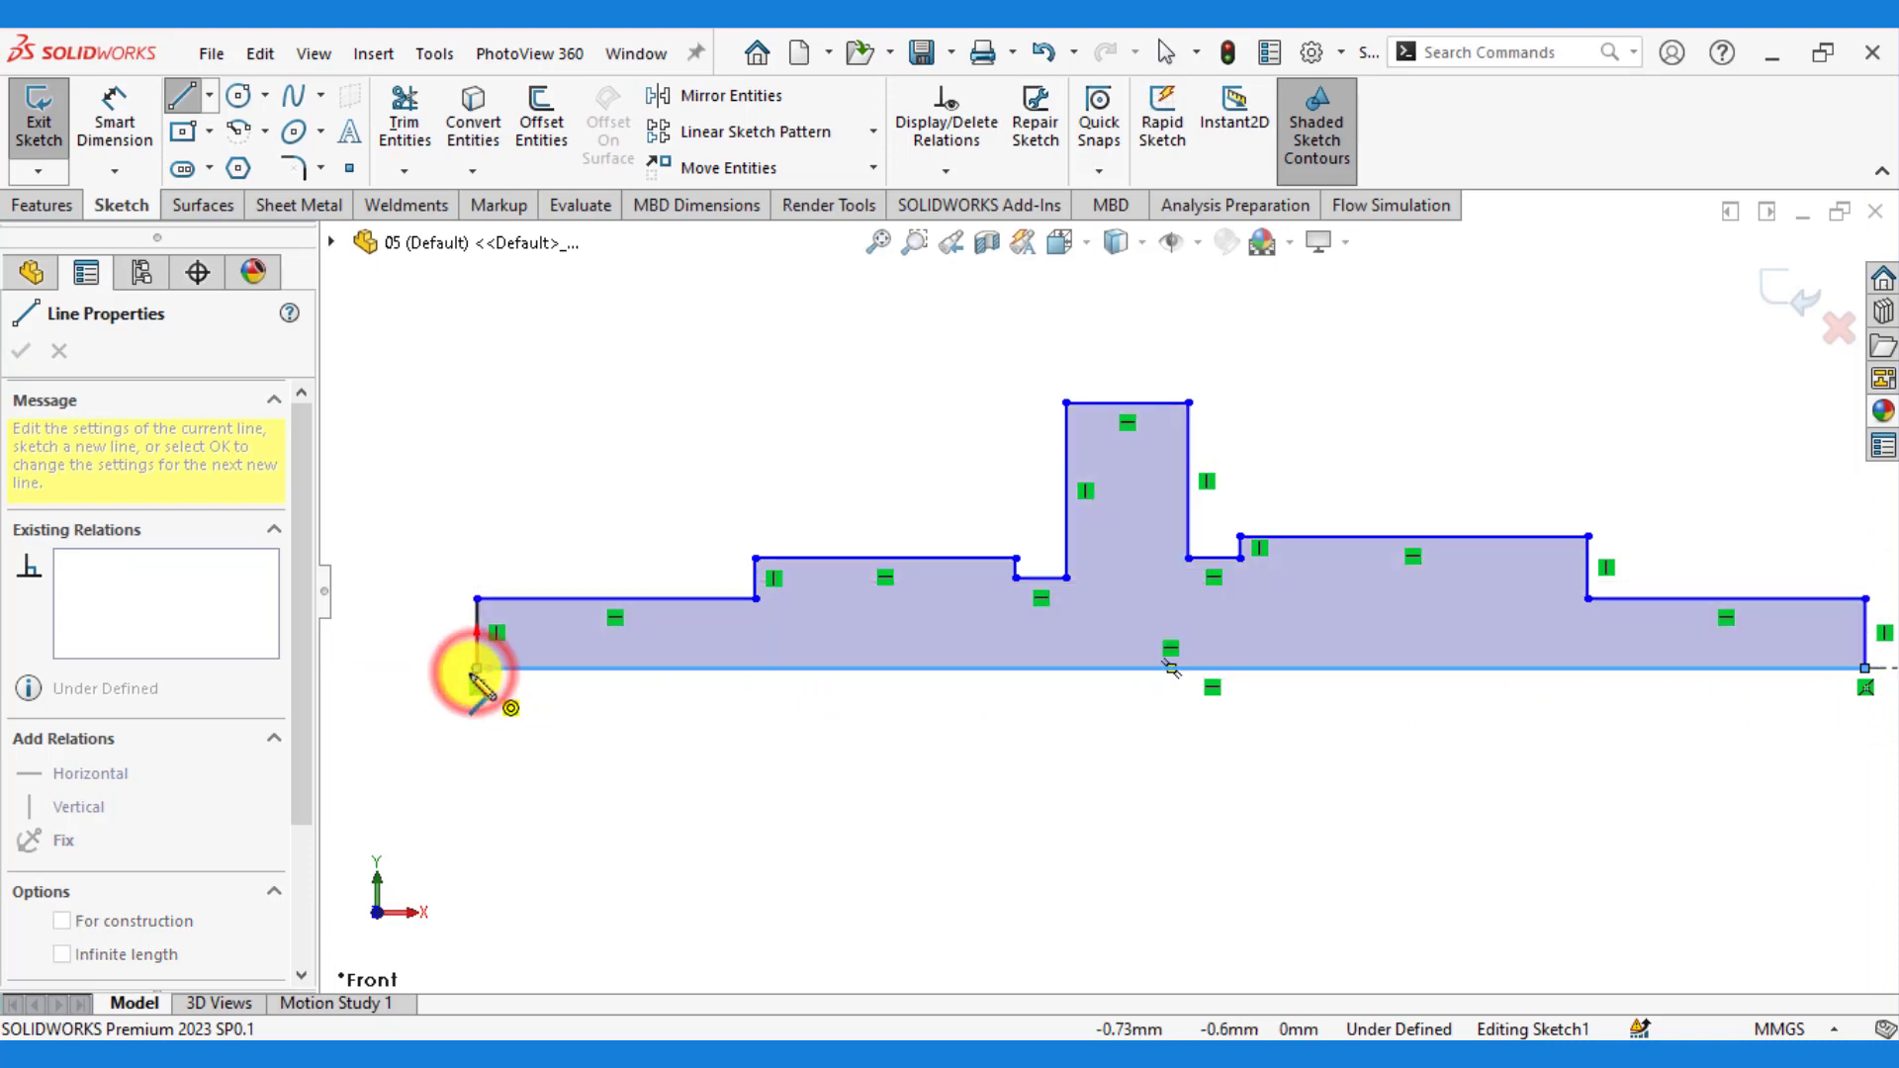
{"action": "key", "text": "Escape"}
- Make the top lines of the first and last shaft steps collinear
{"action": "key", "text": "f"}
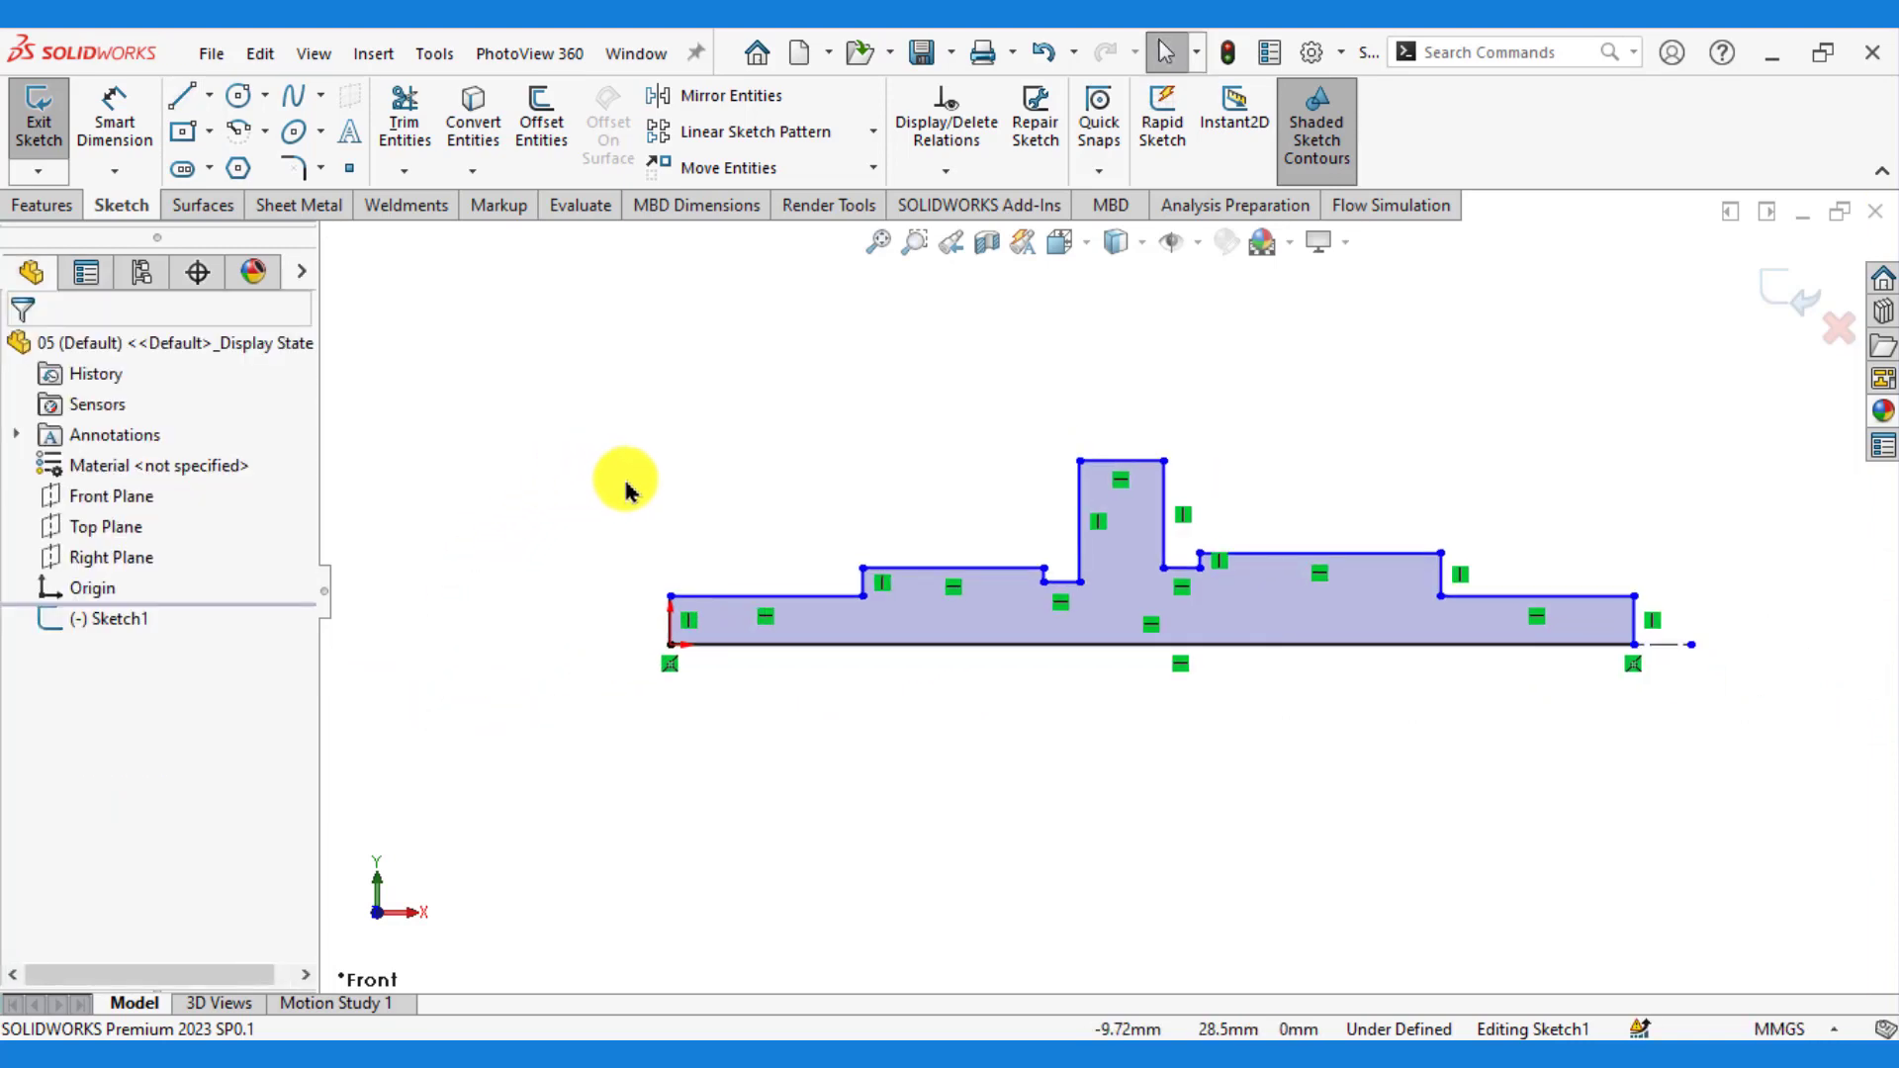
{"action": "scroll", "coordinate": [933, 485], "scroll_direction": "down", "scroll_amount": 1}
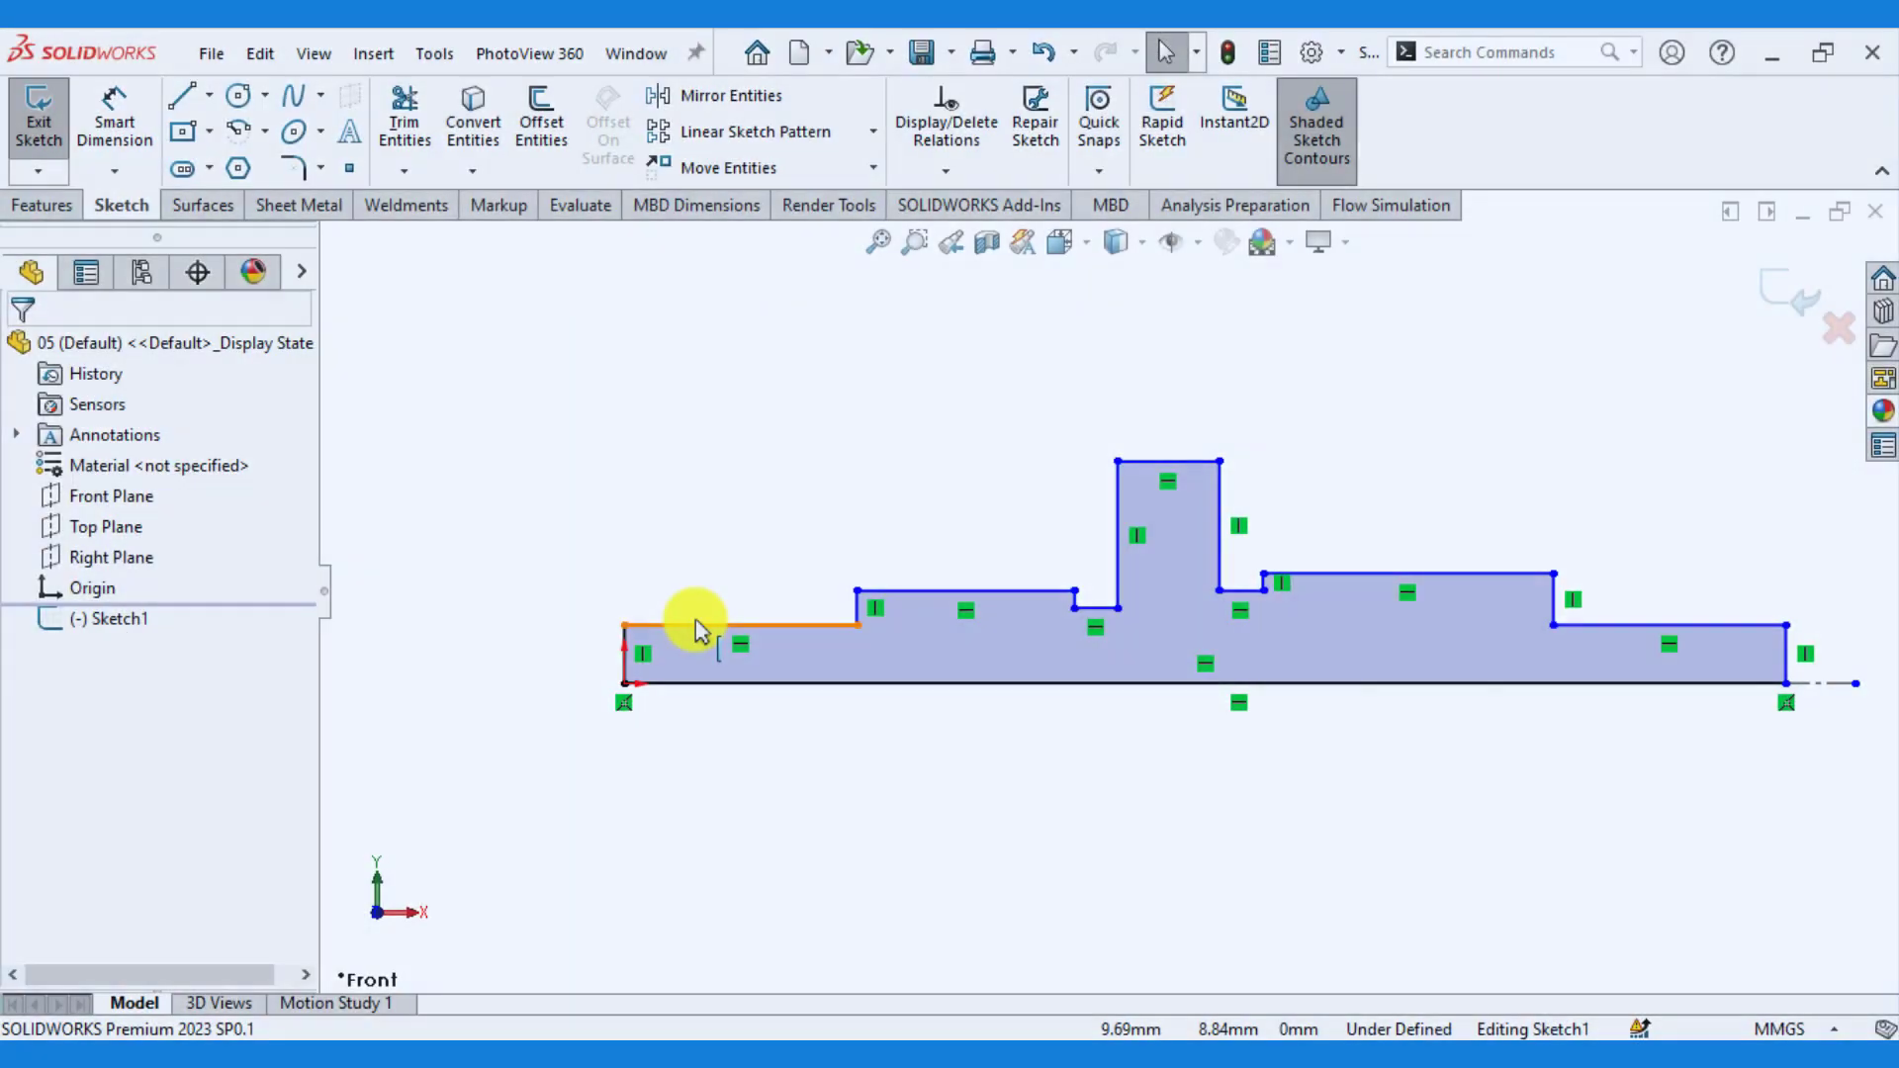
{"action": "left_click", "coordinate": [695, 623]}
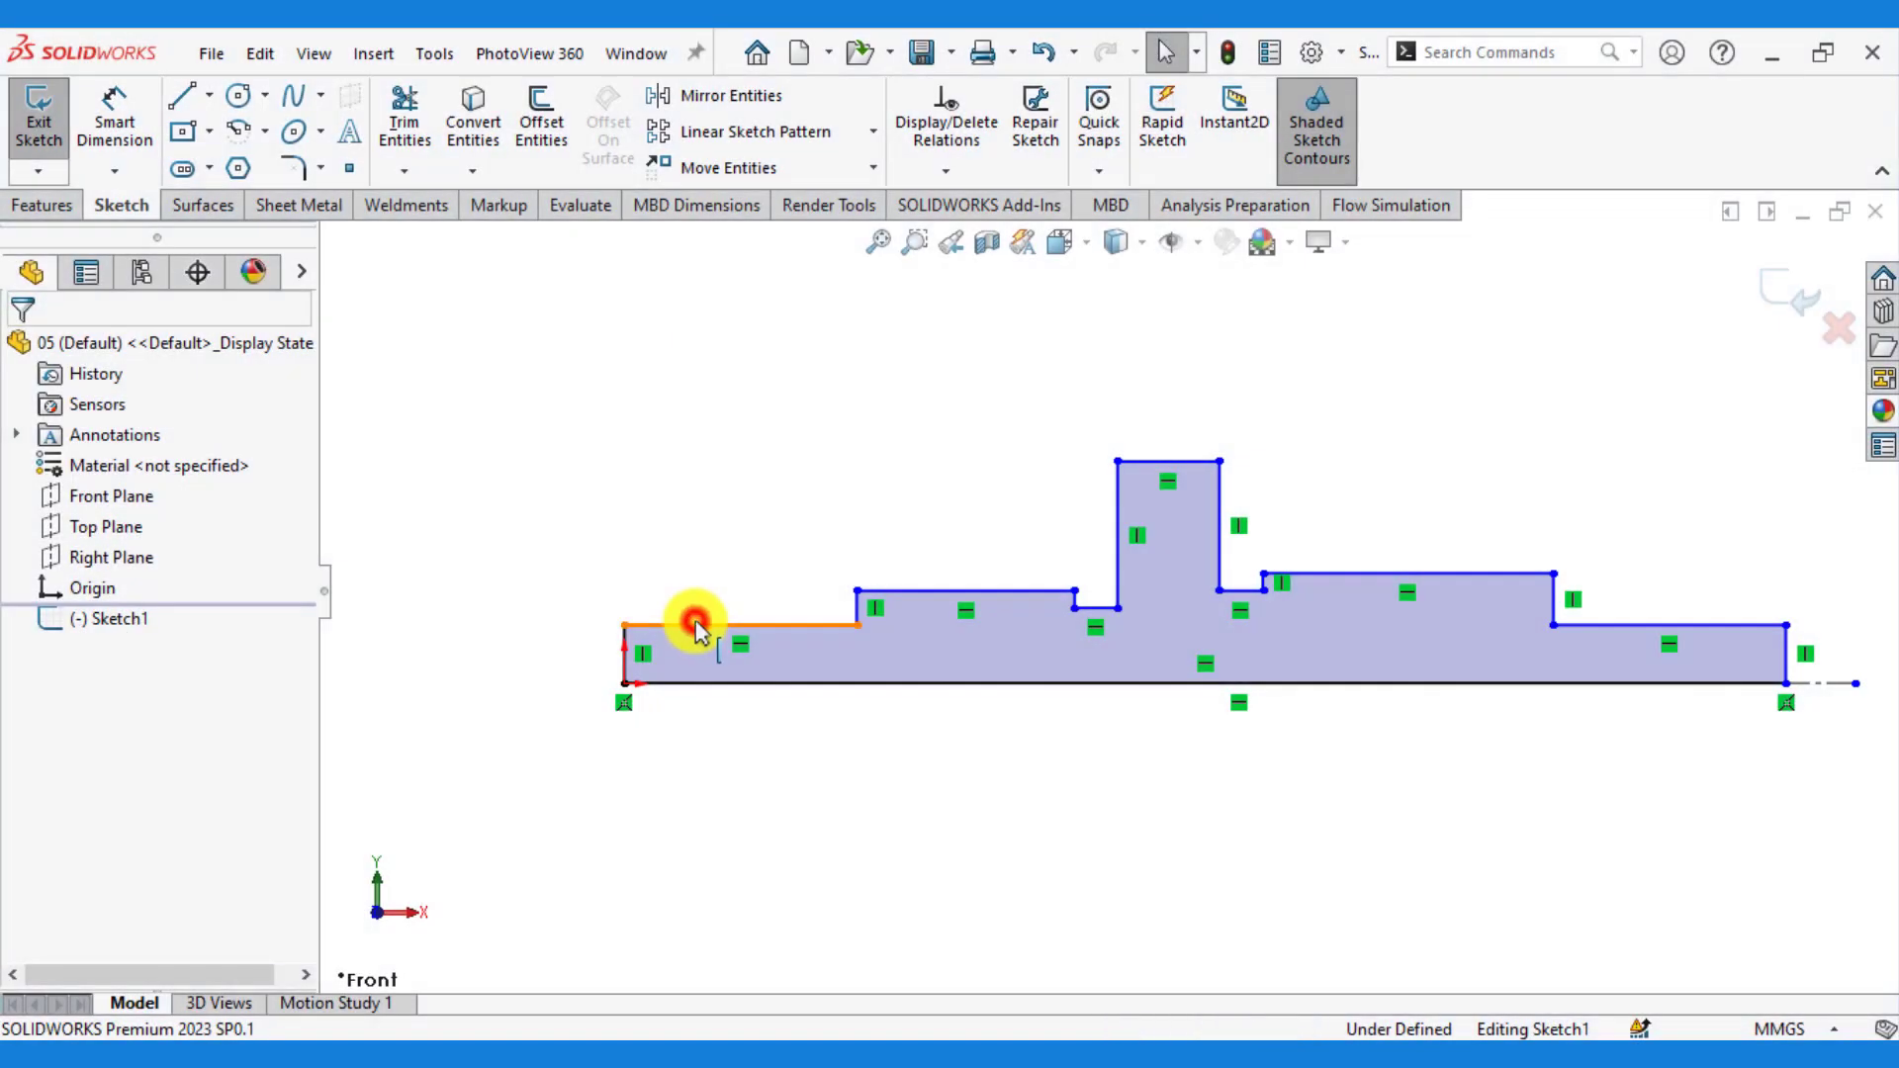
{"action": "left_click", "coordinate": [1594, 625], "text": "ctrl"}
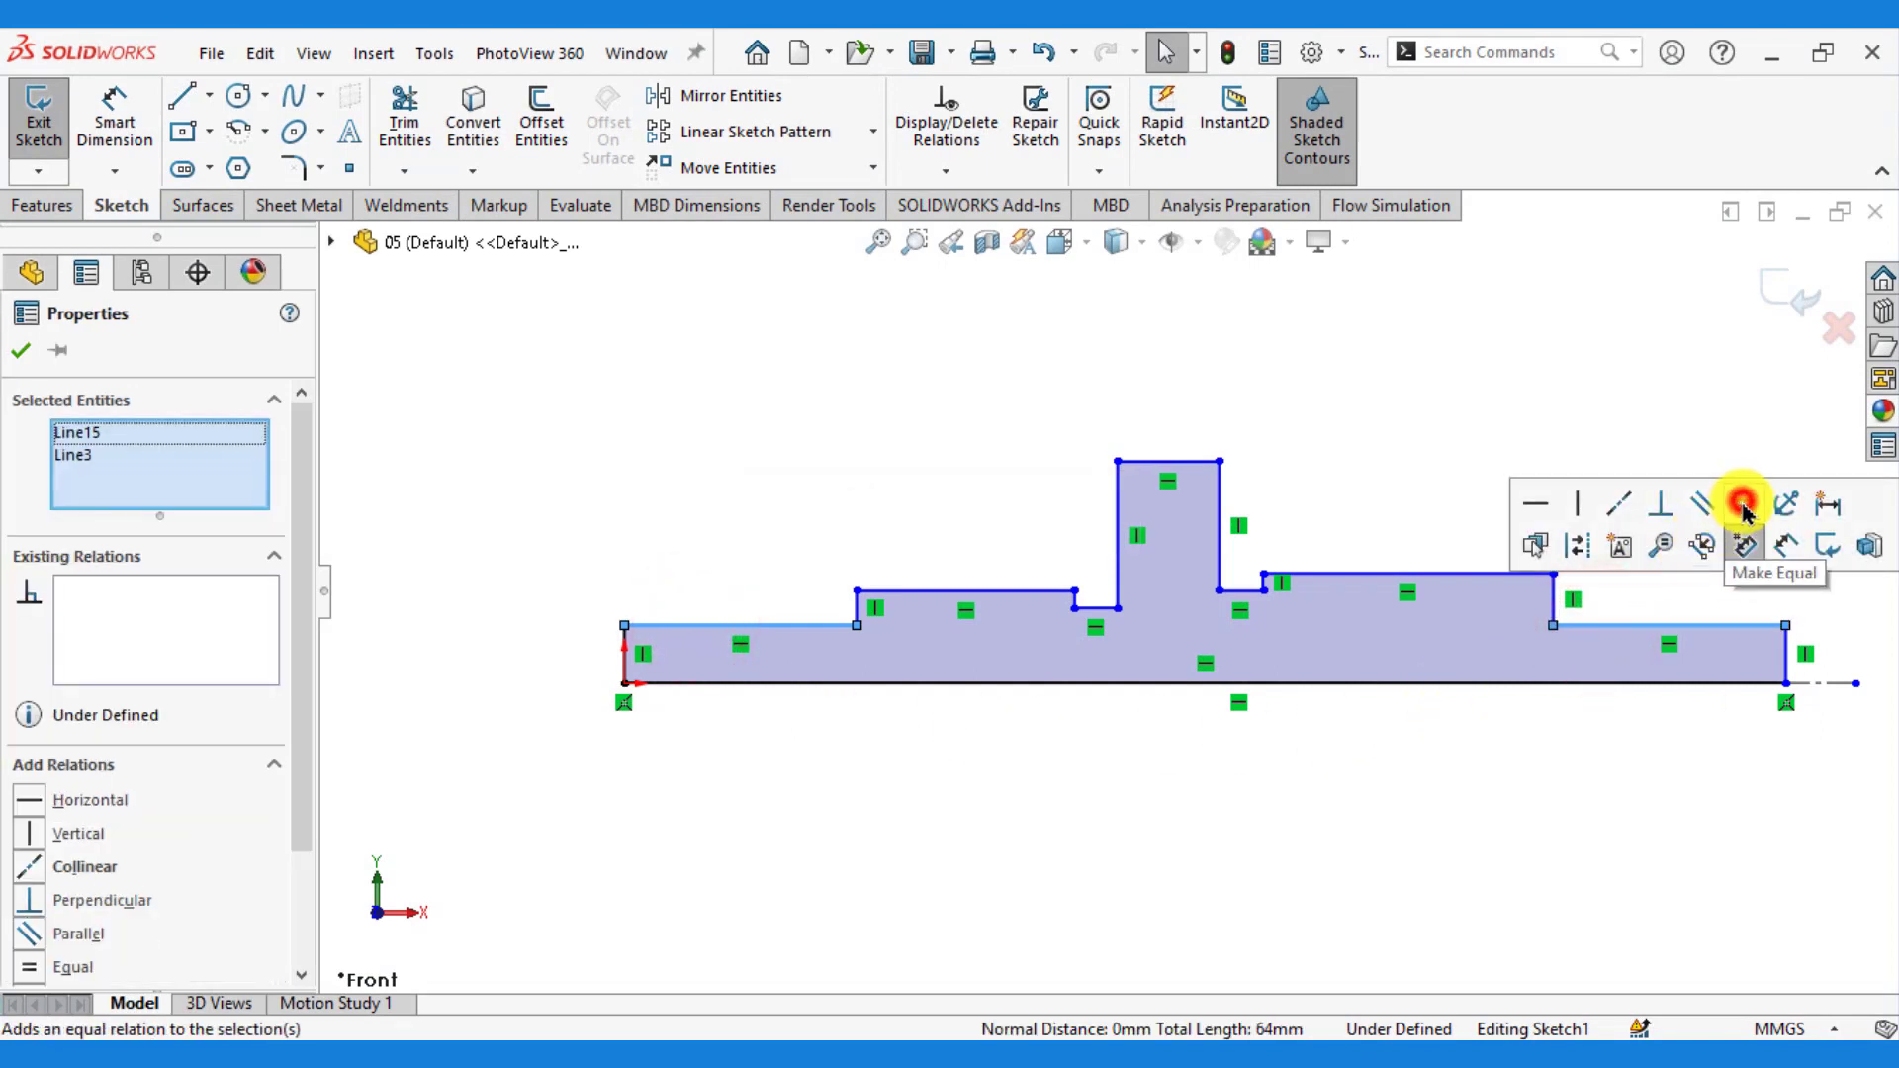
{"action": "left_click", "coordinate": [1619, 509]}
{"action": "left_click", "coordinate": [1073, 787]}
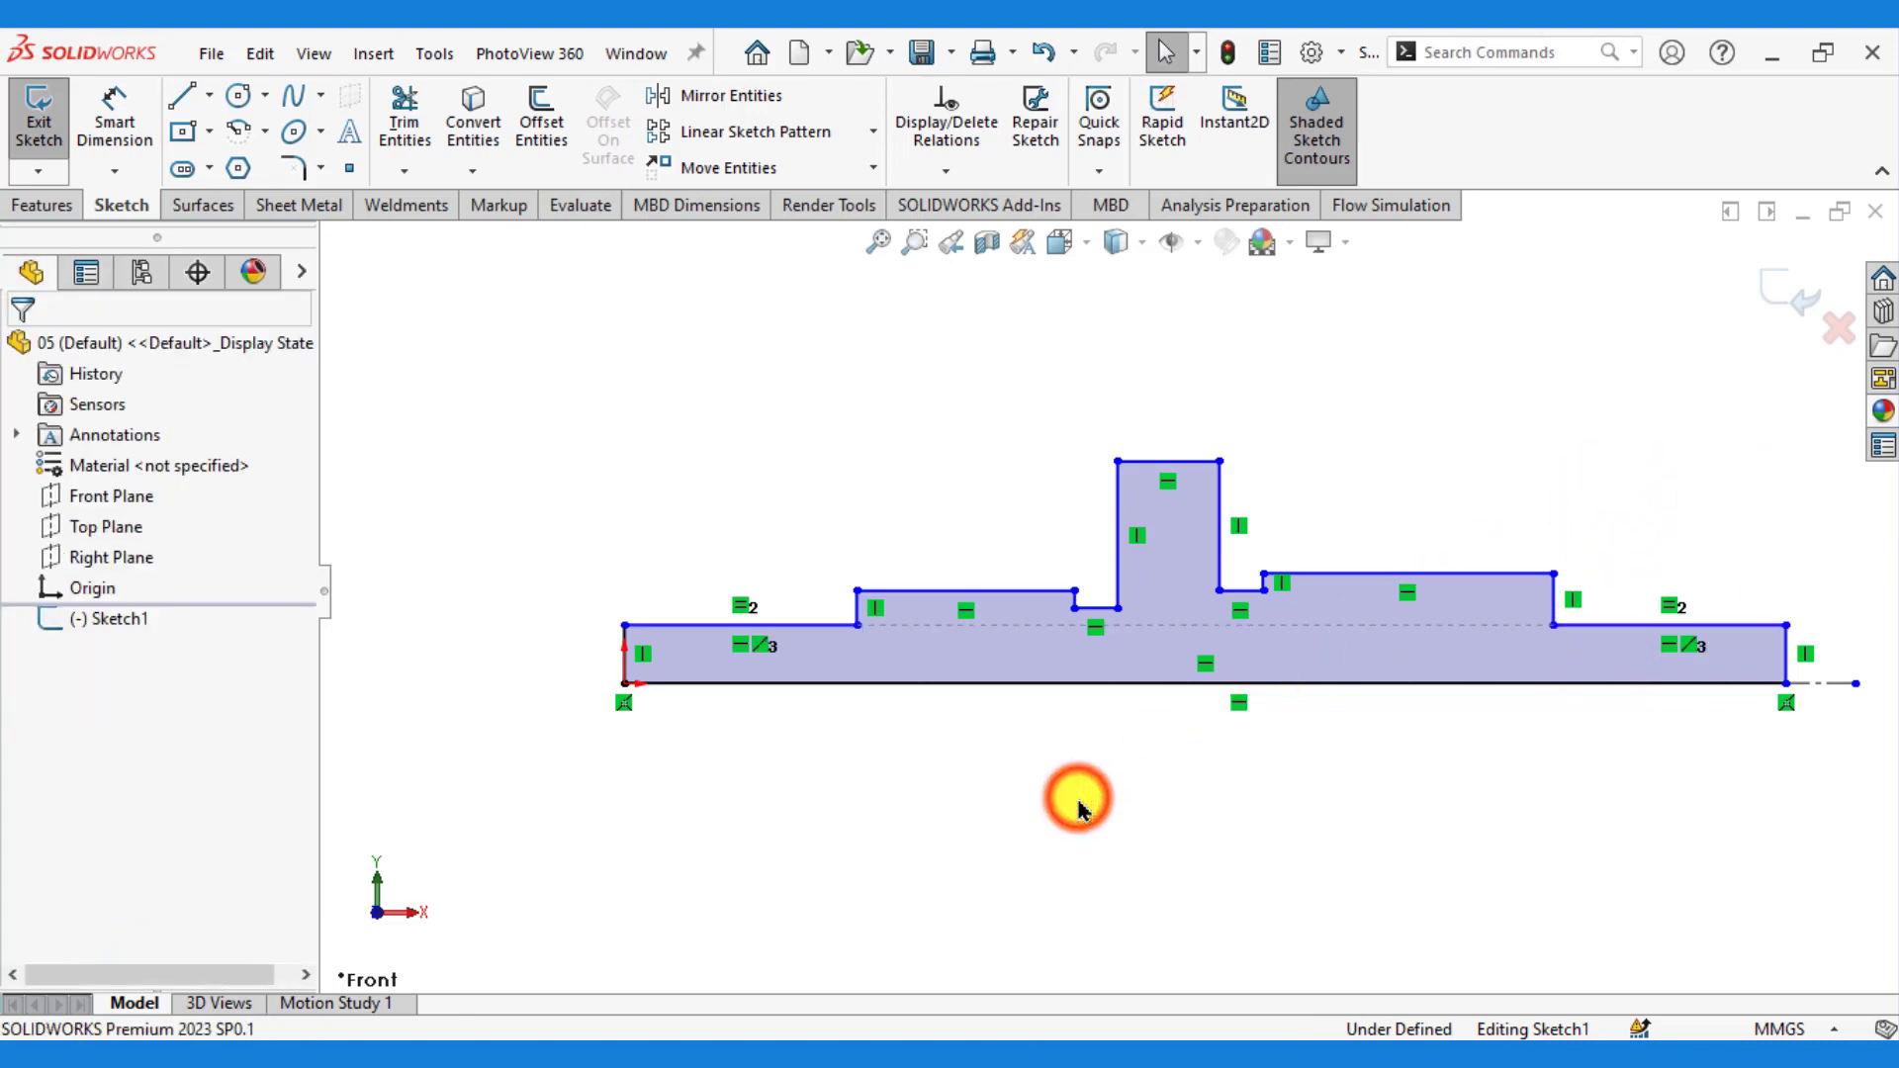
- Make the left step's top line collinear with the short line right of the flange
{"action": "left_click", "coordinate": [1239, 599]}
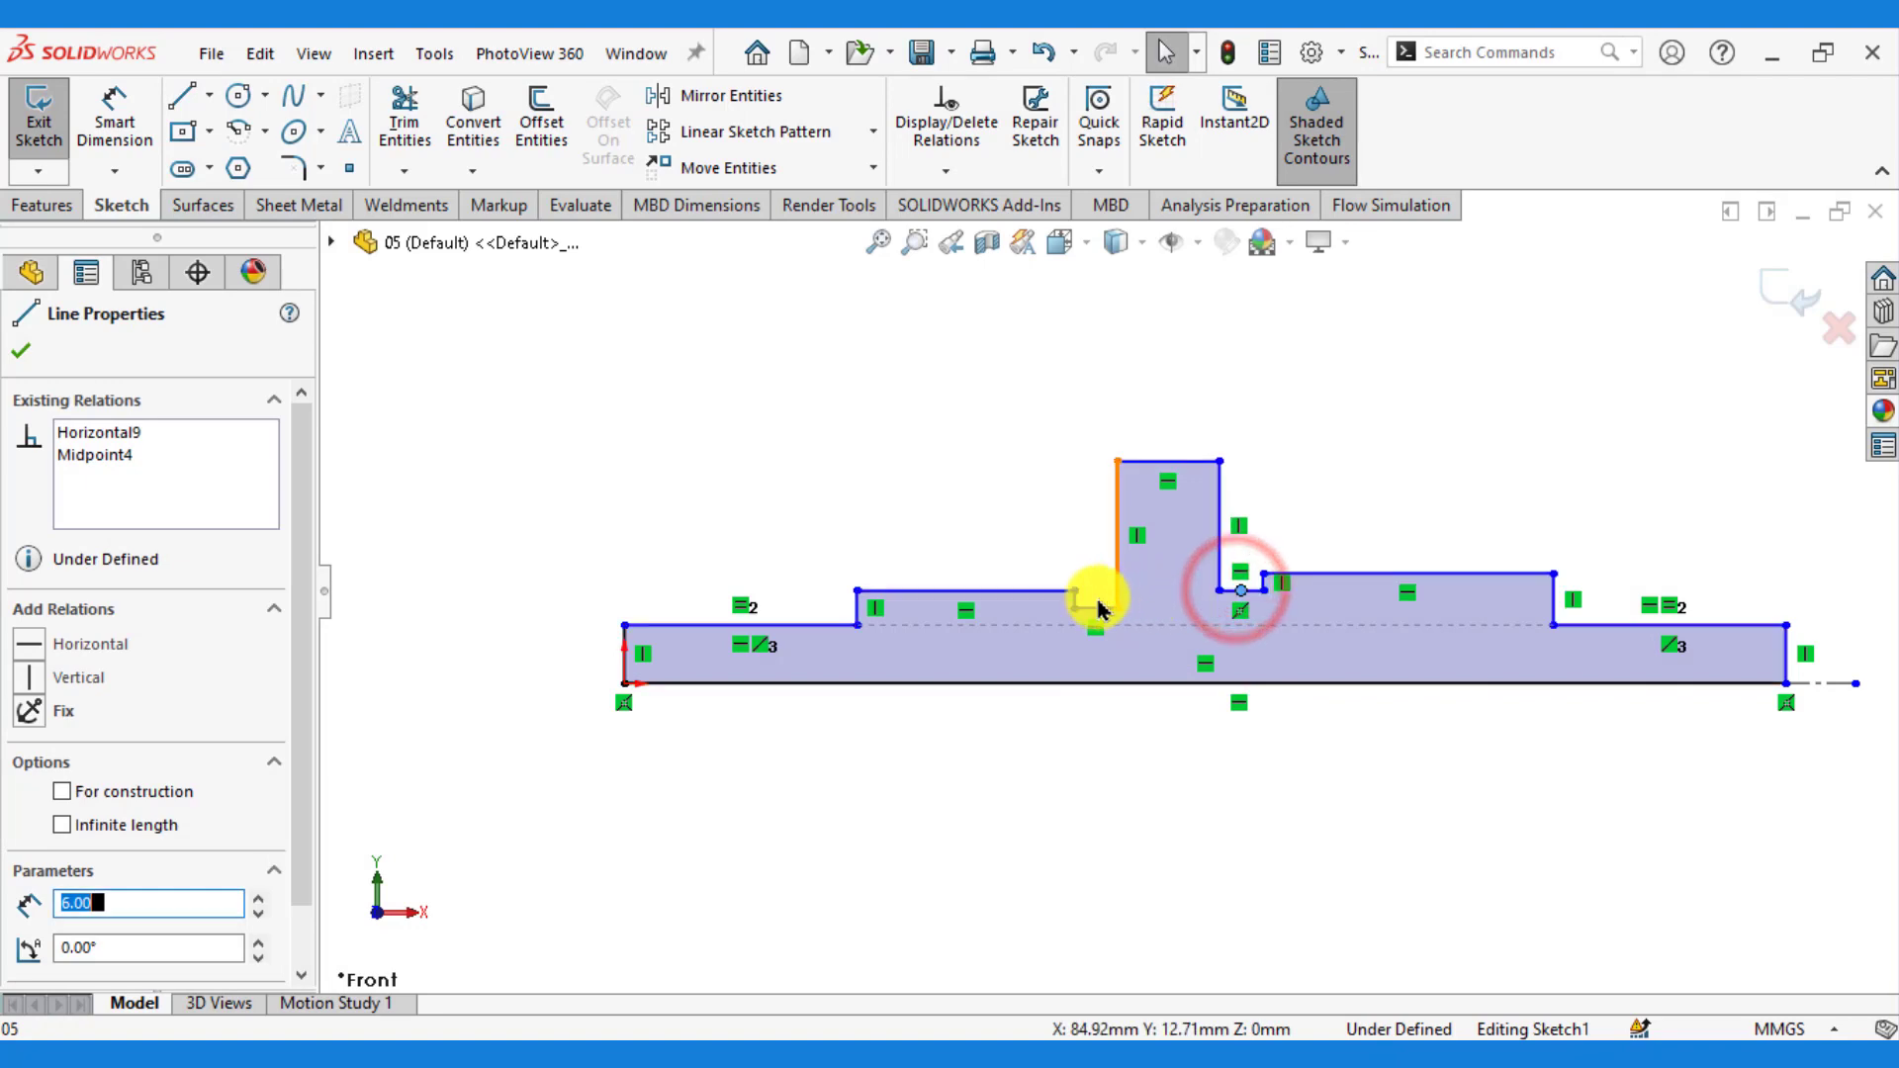
{"action": "left_click", "coordinate": [967, 592], "text": "ctrl"}
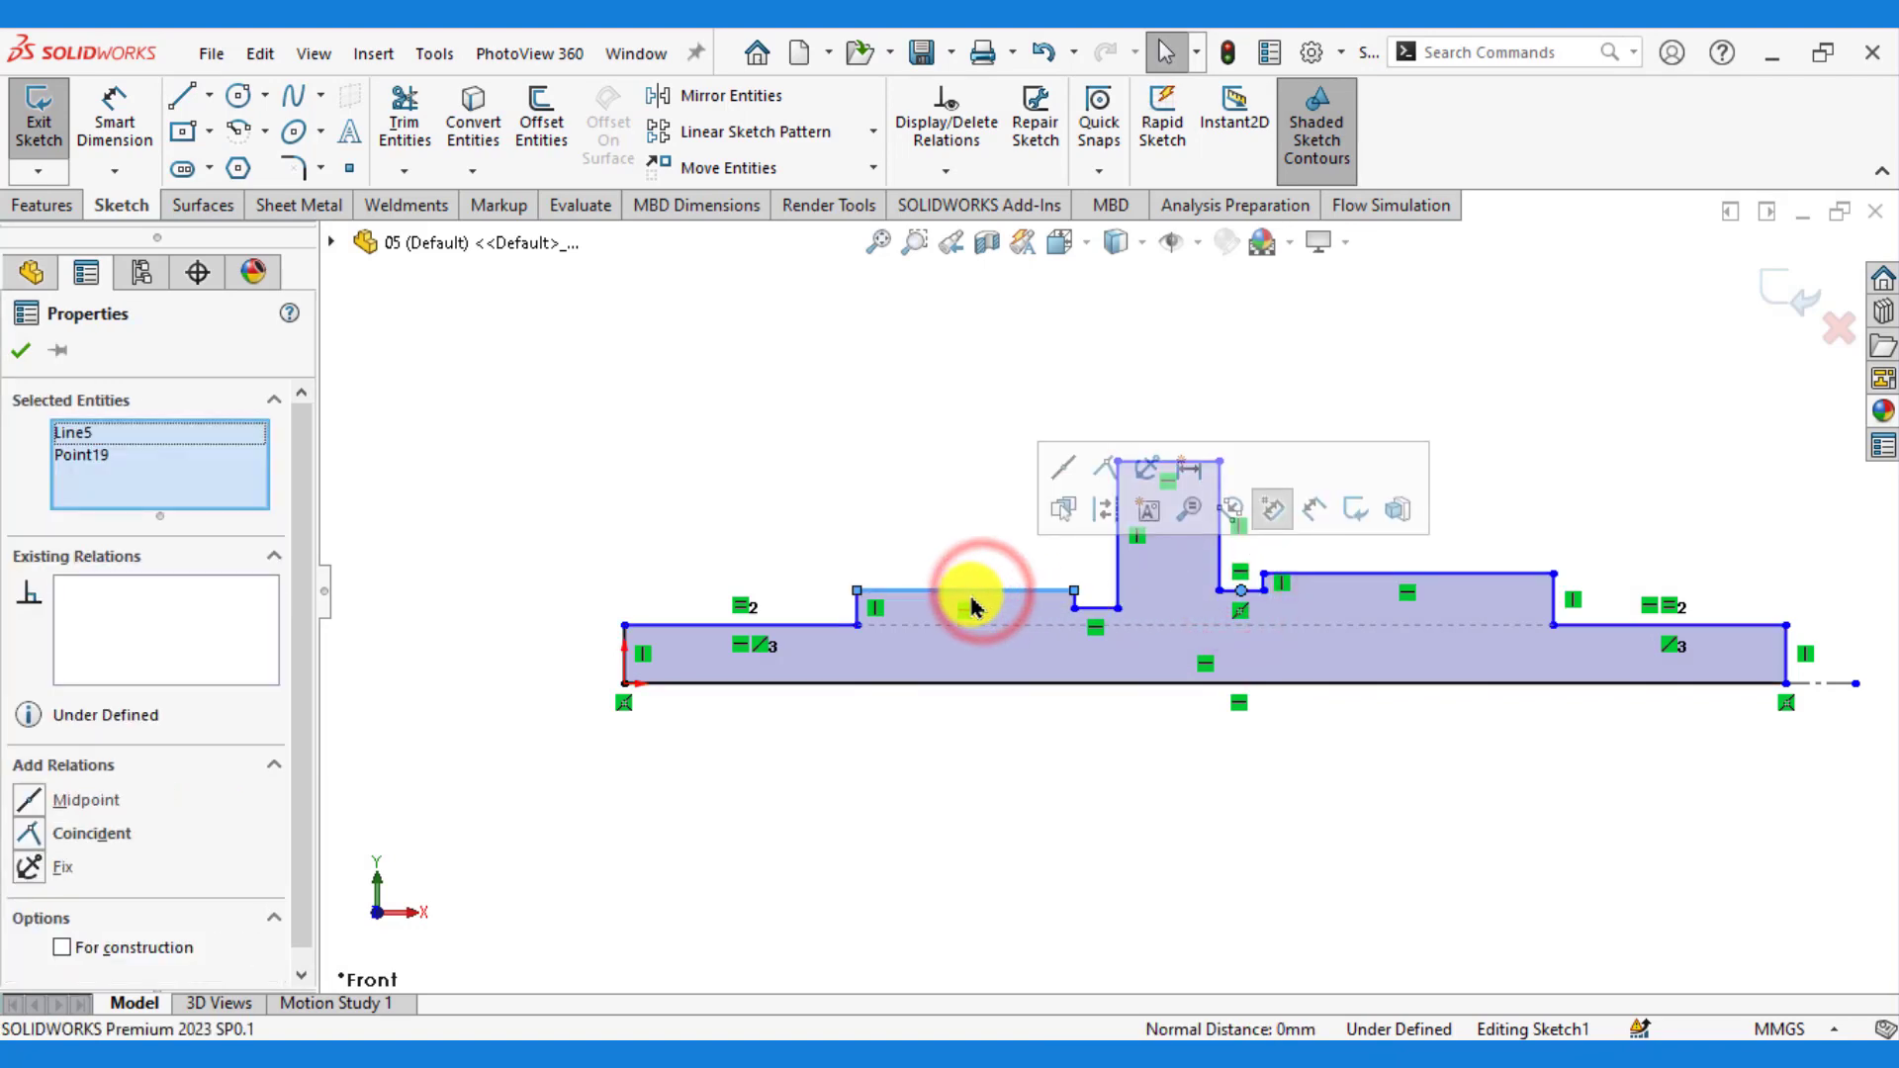
{"action": "key", "text": "Escape"}
{"action": "scroll", "coordinate": [1108, 594], "scroll_direction": "down", "scroll_amount": 2}
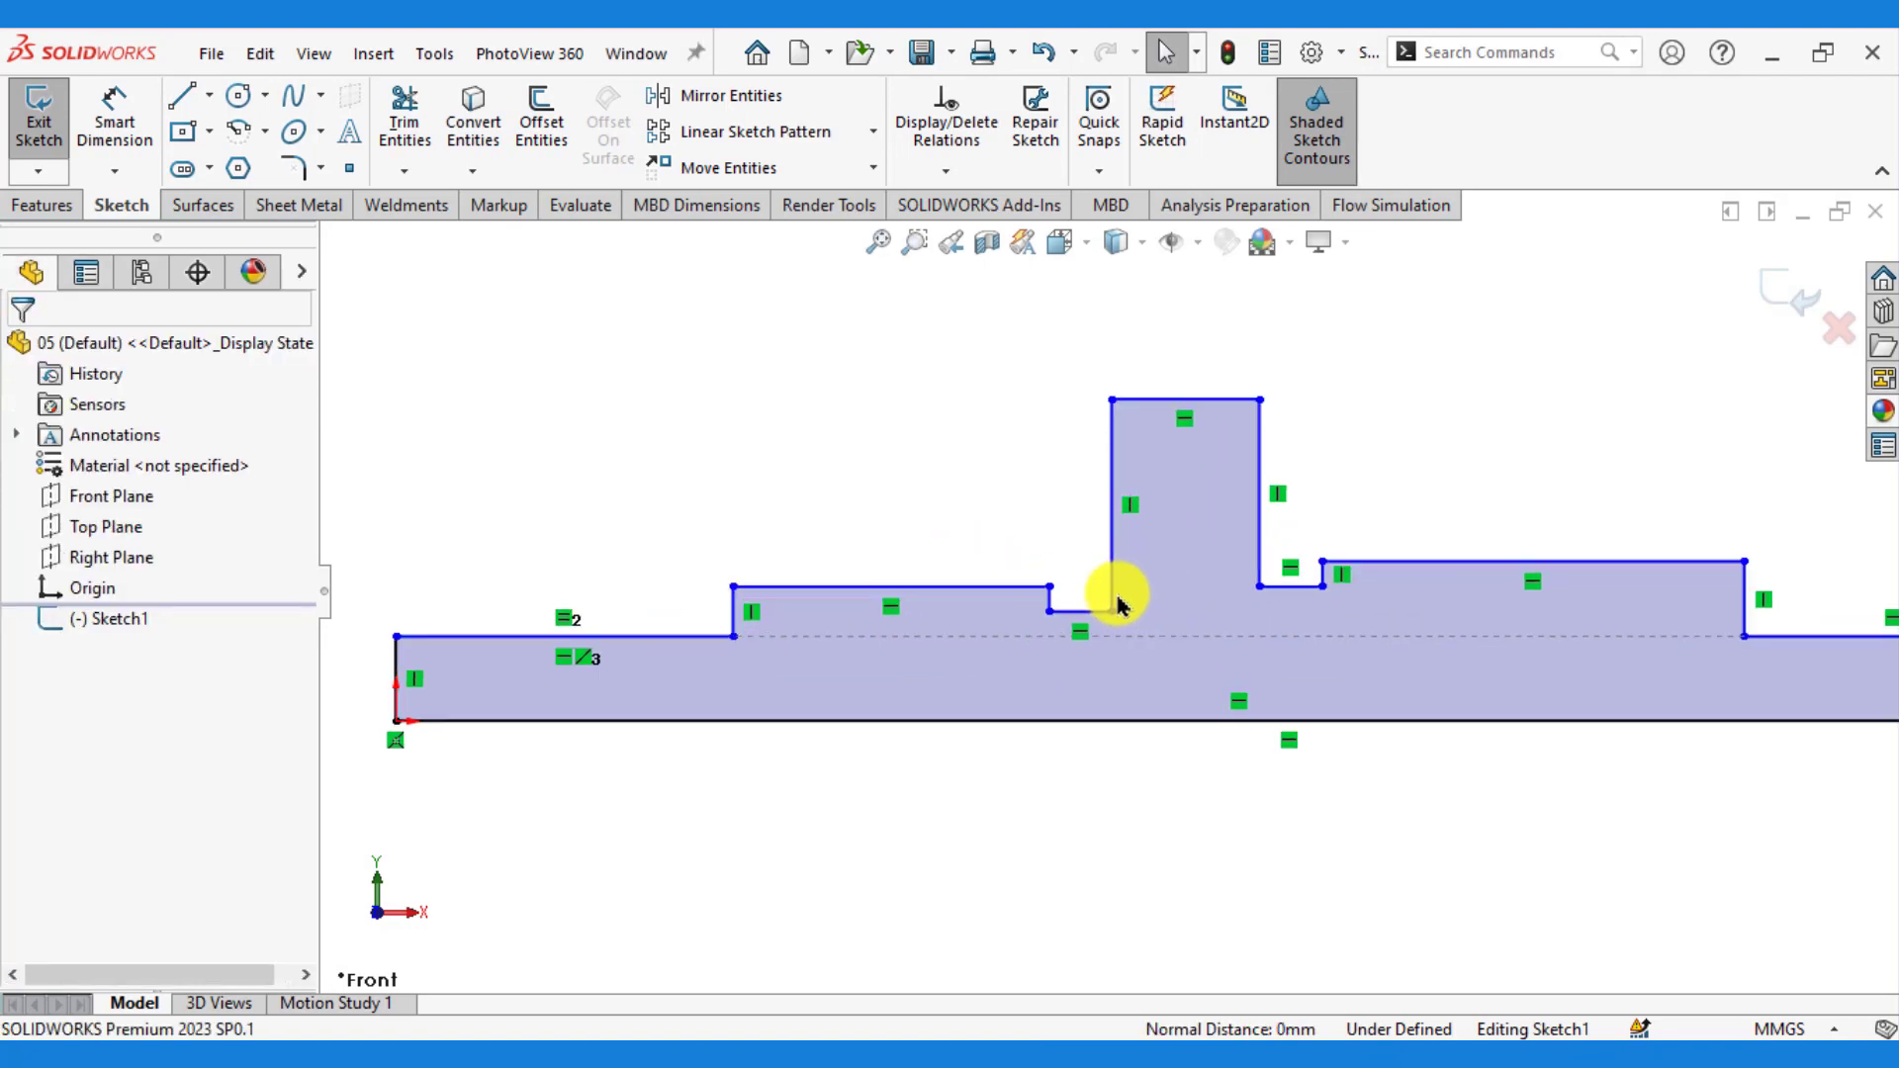
{"action": "left_click", "coordinate": [946, 584]}
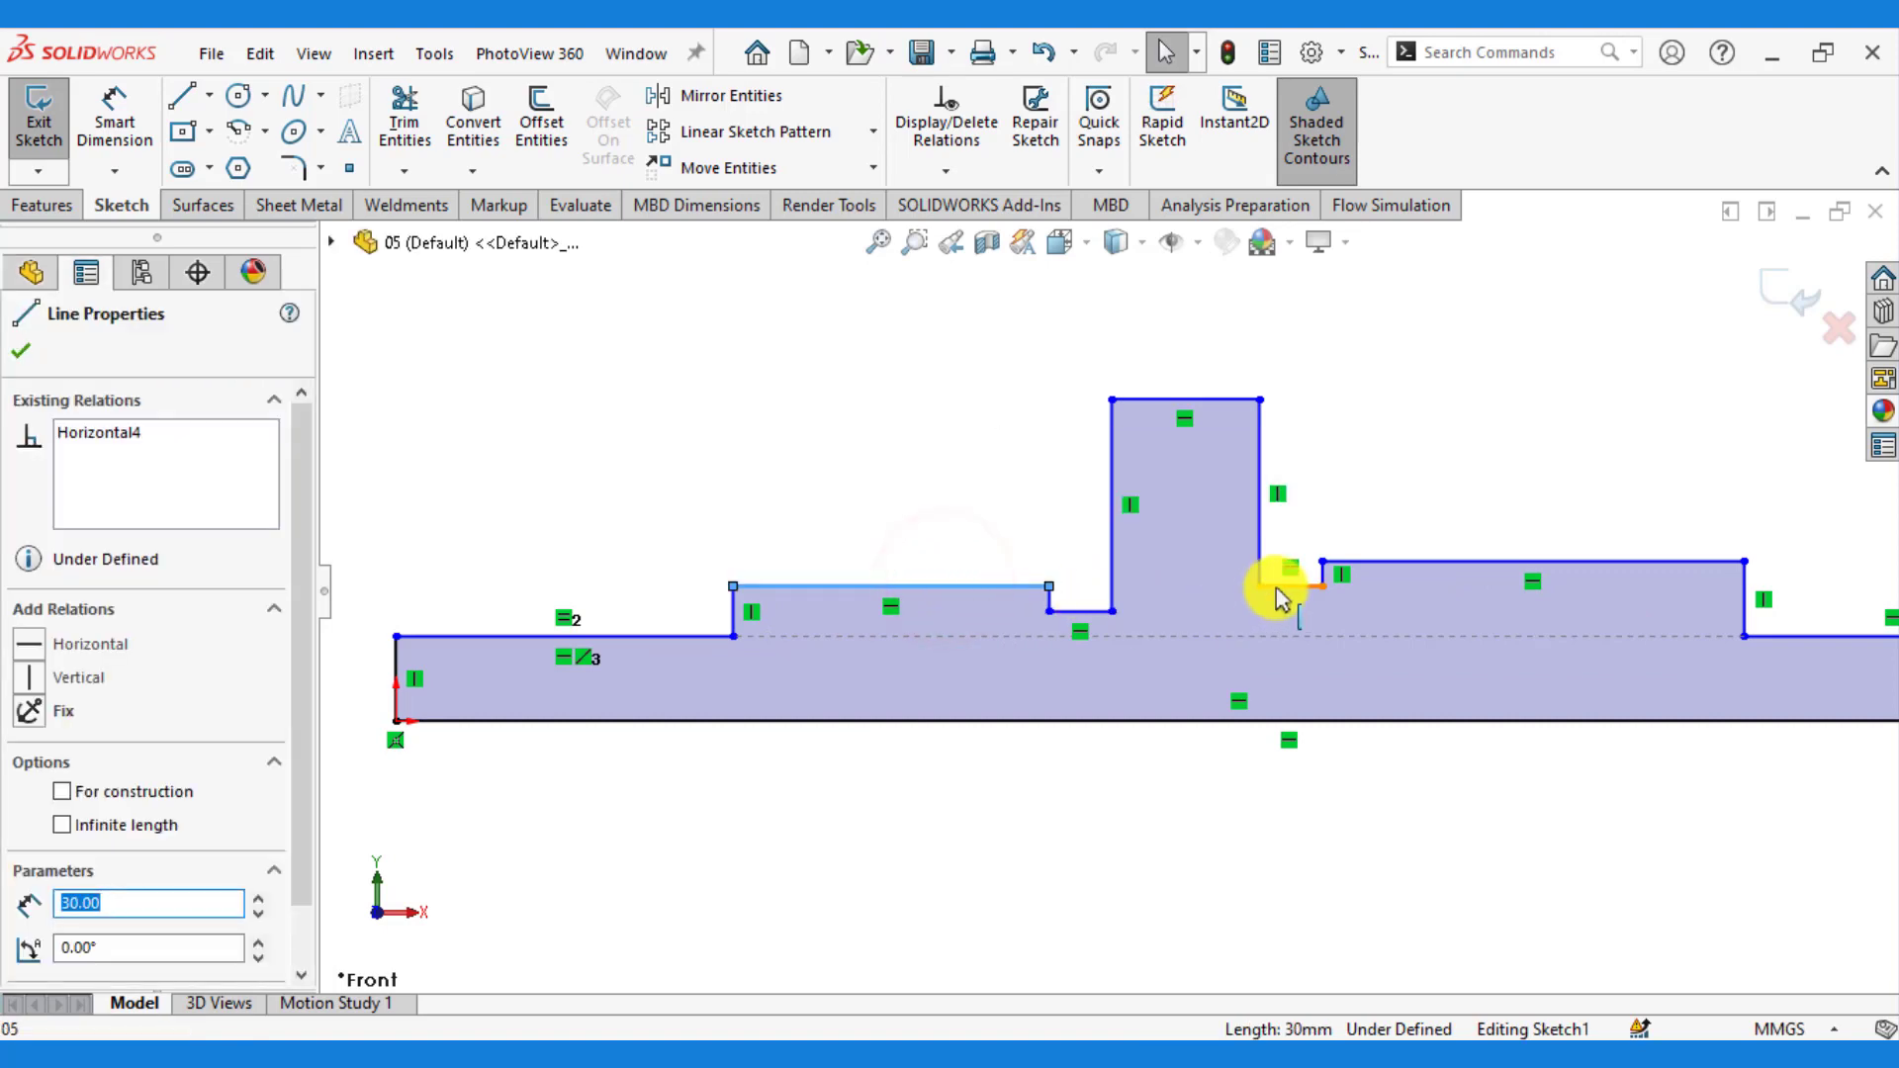
{"action": "left_click", "coordinate": [1276, 586], "text": "ctrl"}
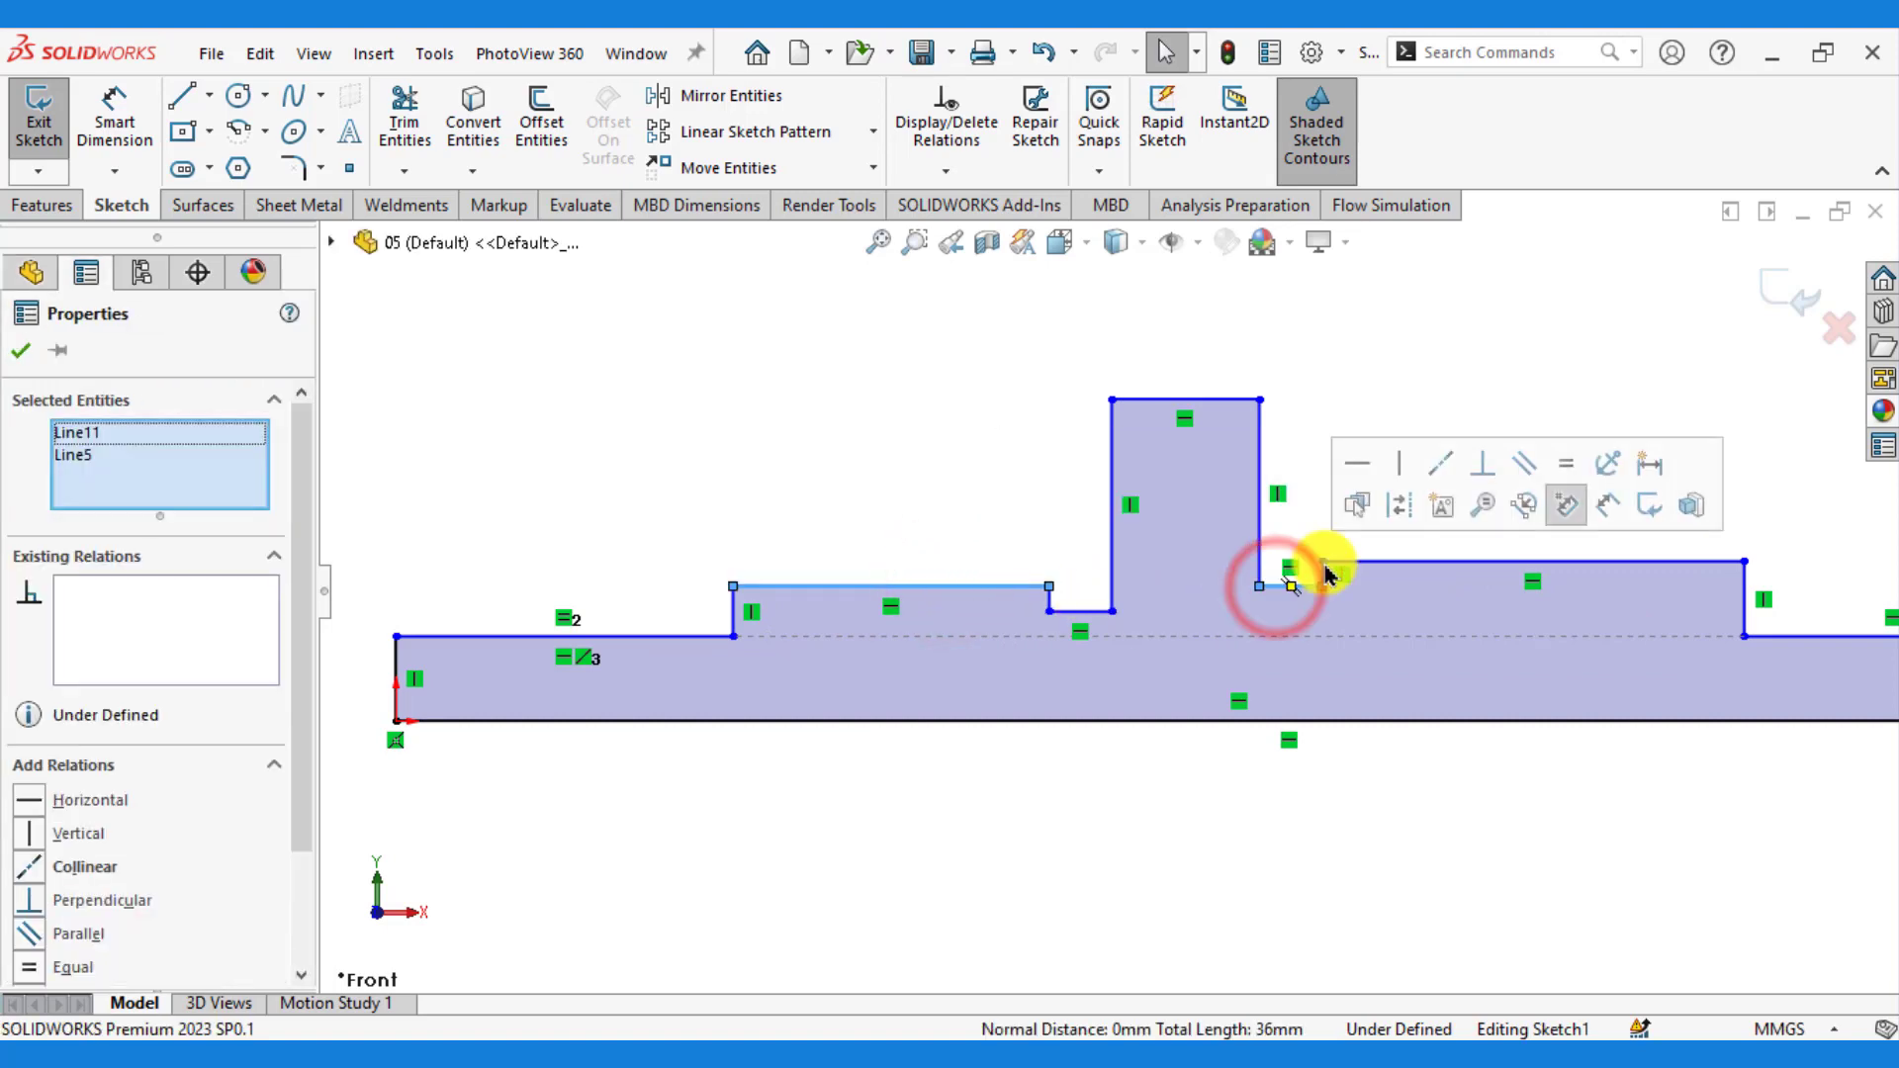
{"action": "left_click", "coordinate": [1434, 465]}
{"action": "left_click", "coordinate": [975, 458]}
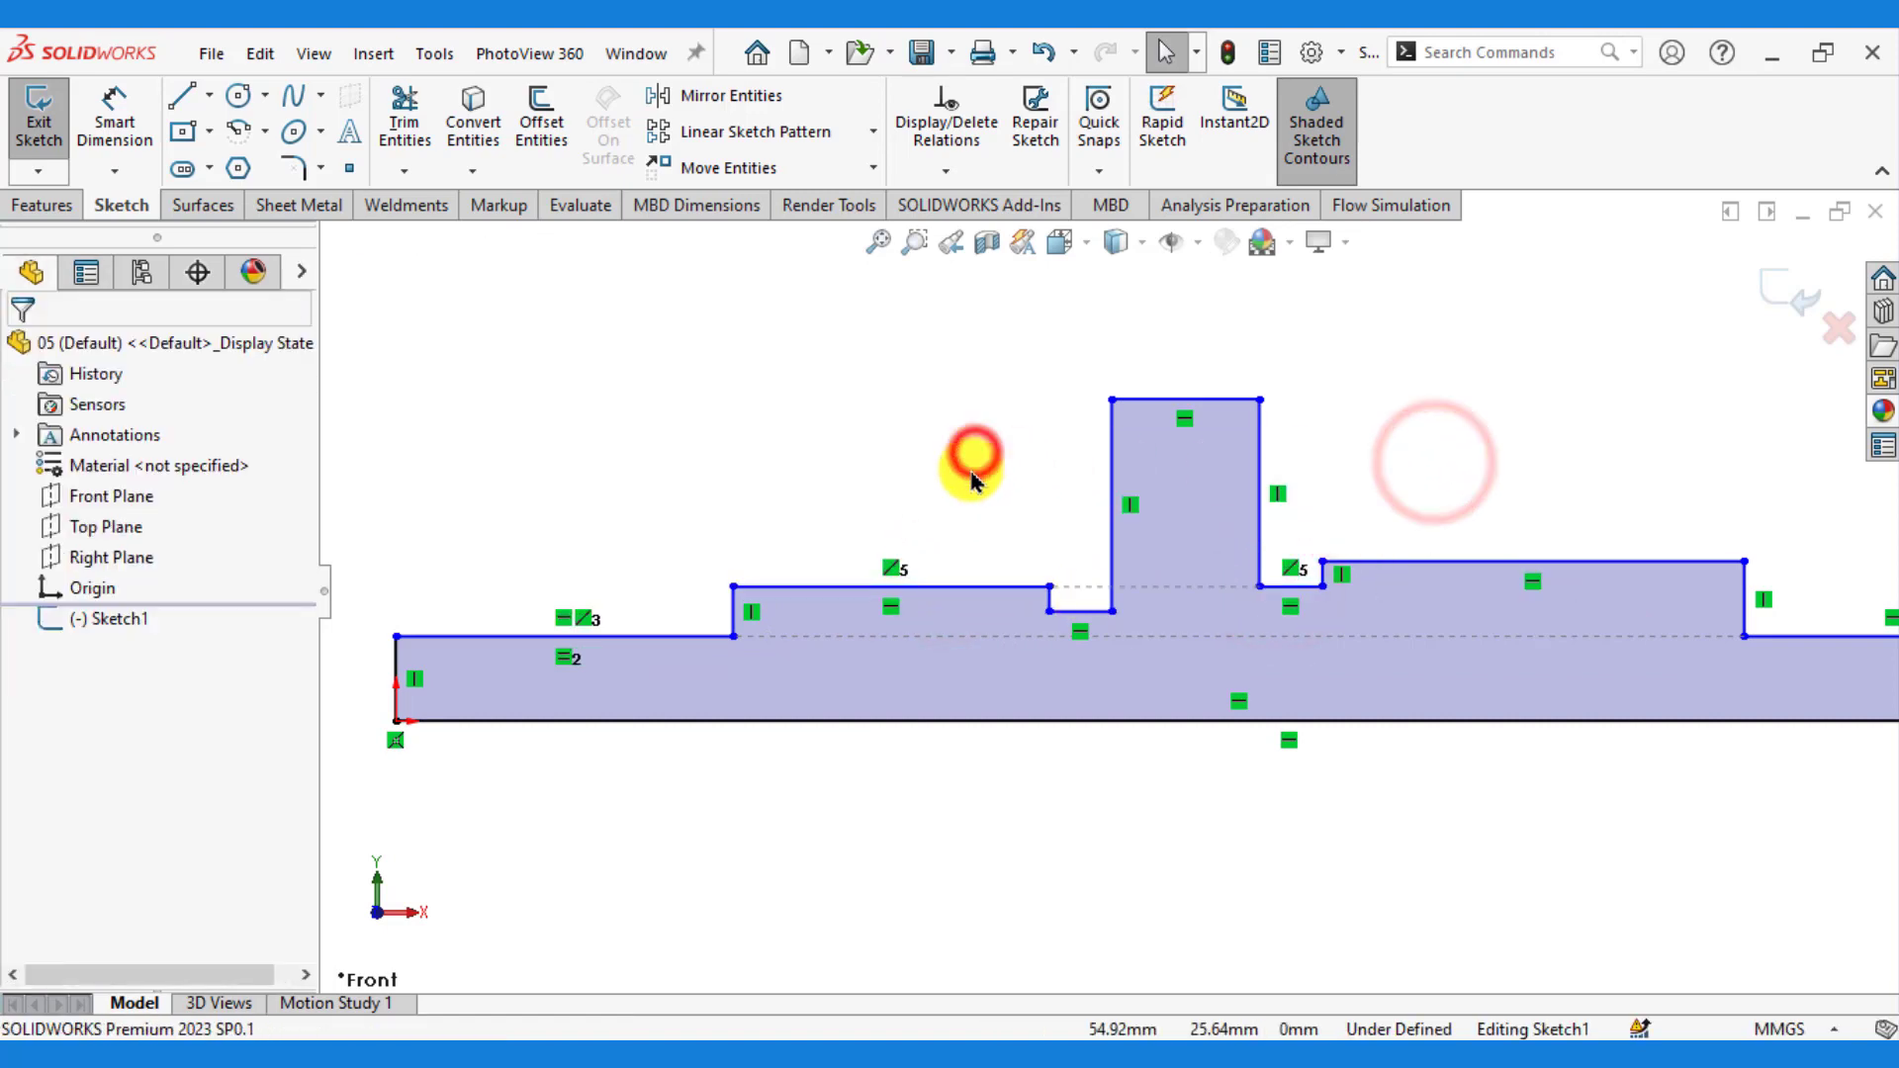
- Make the two short lines on either side of the flange equal in length
{"action": "left_click", "coordinate": [1078, 610]}
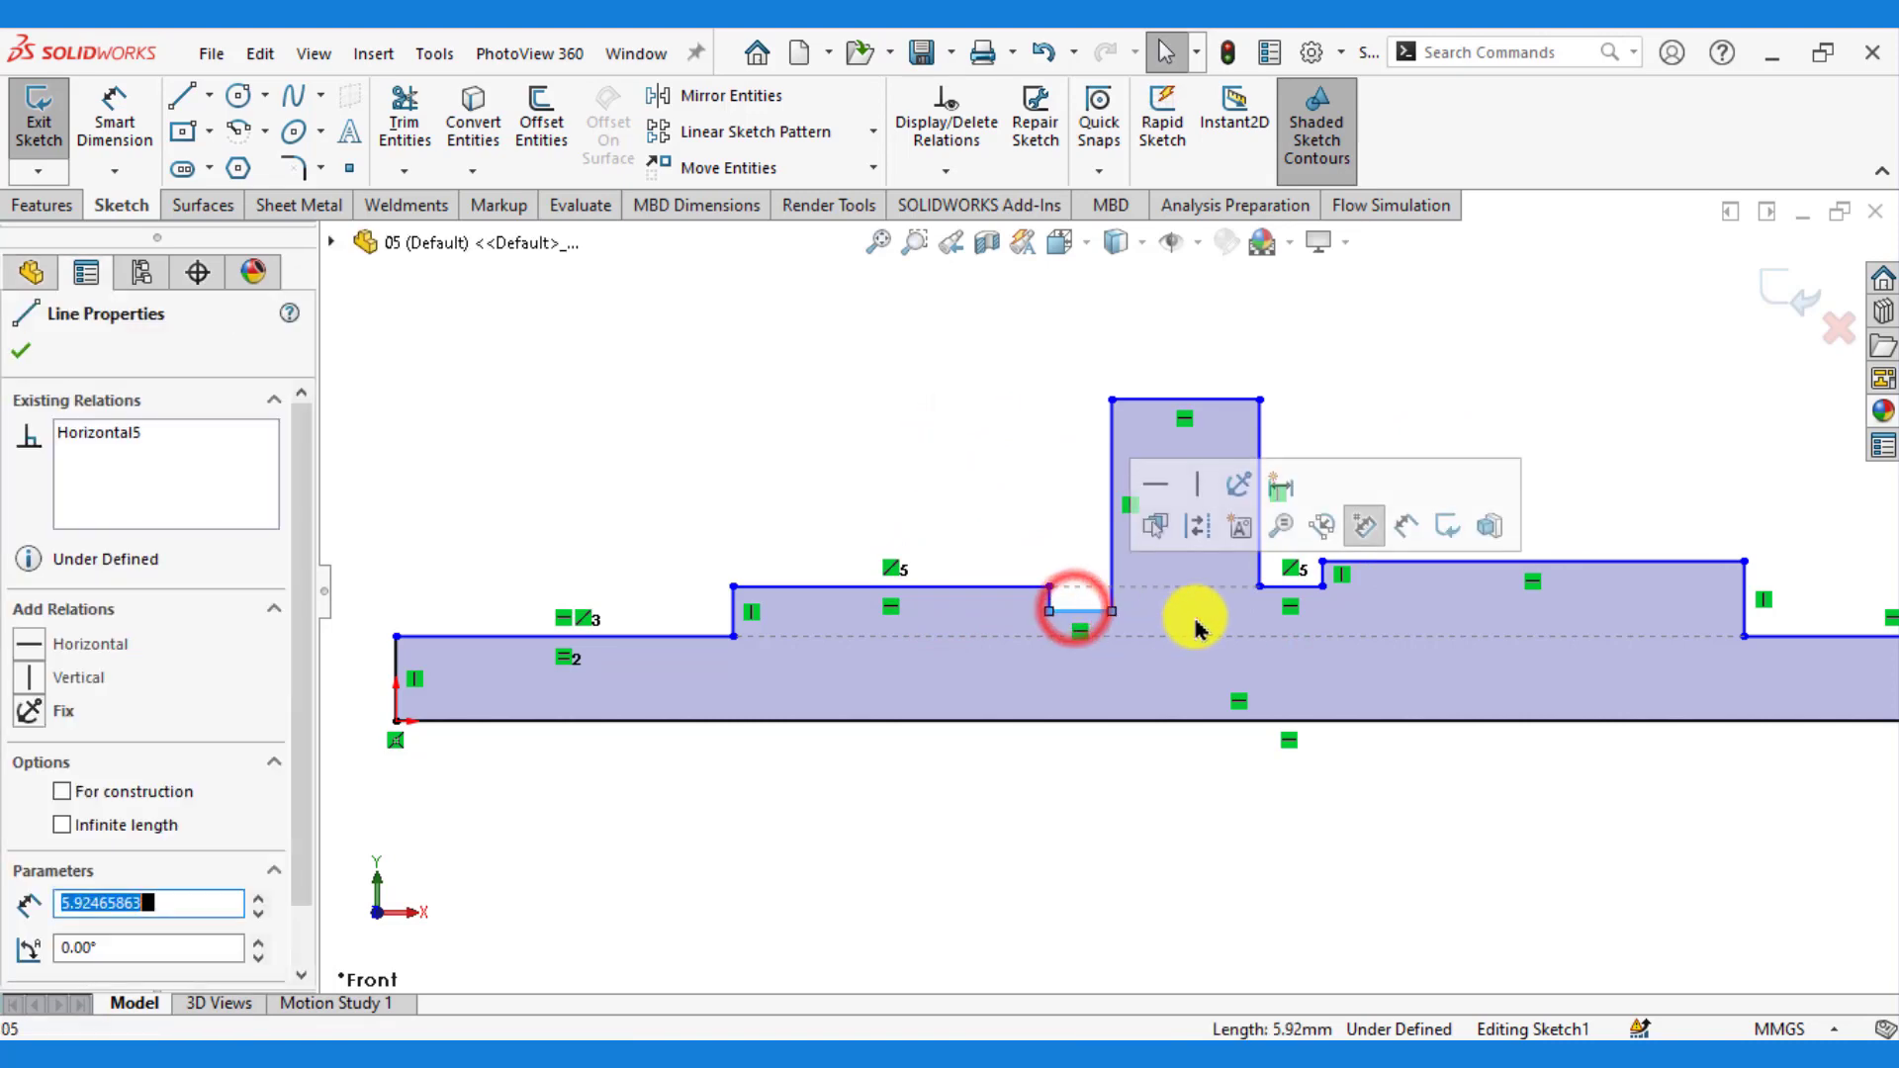
{"action": "left_click", "coordinate": [1288, 587], "text": "ctrl"}
{"action": "left_click", "coordinate": [1573, 463]}
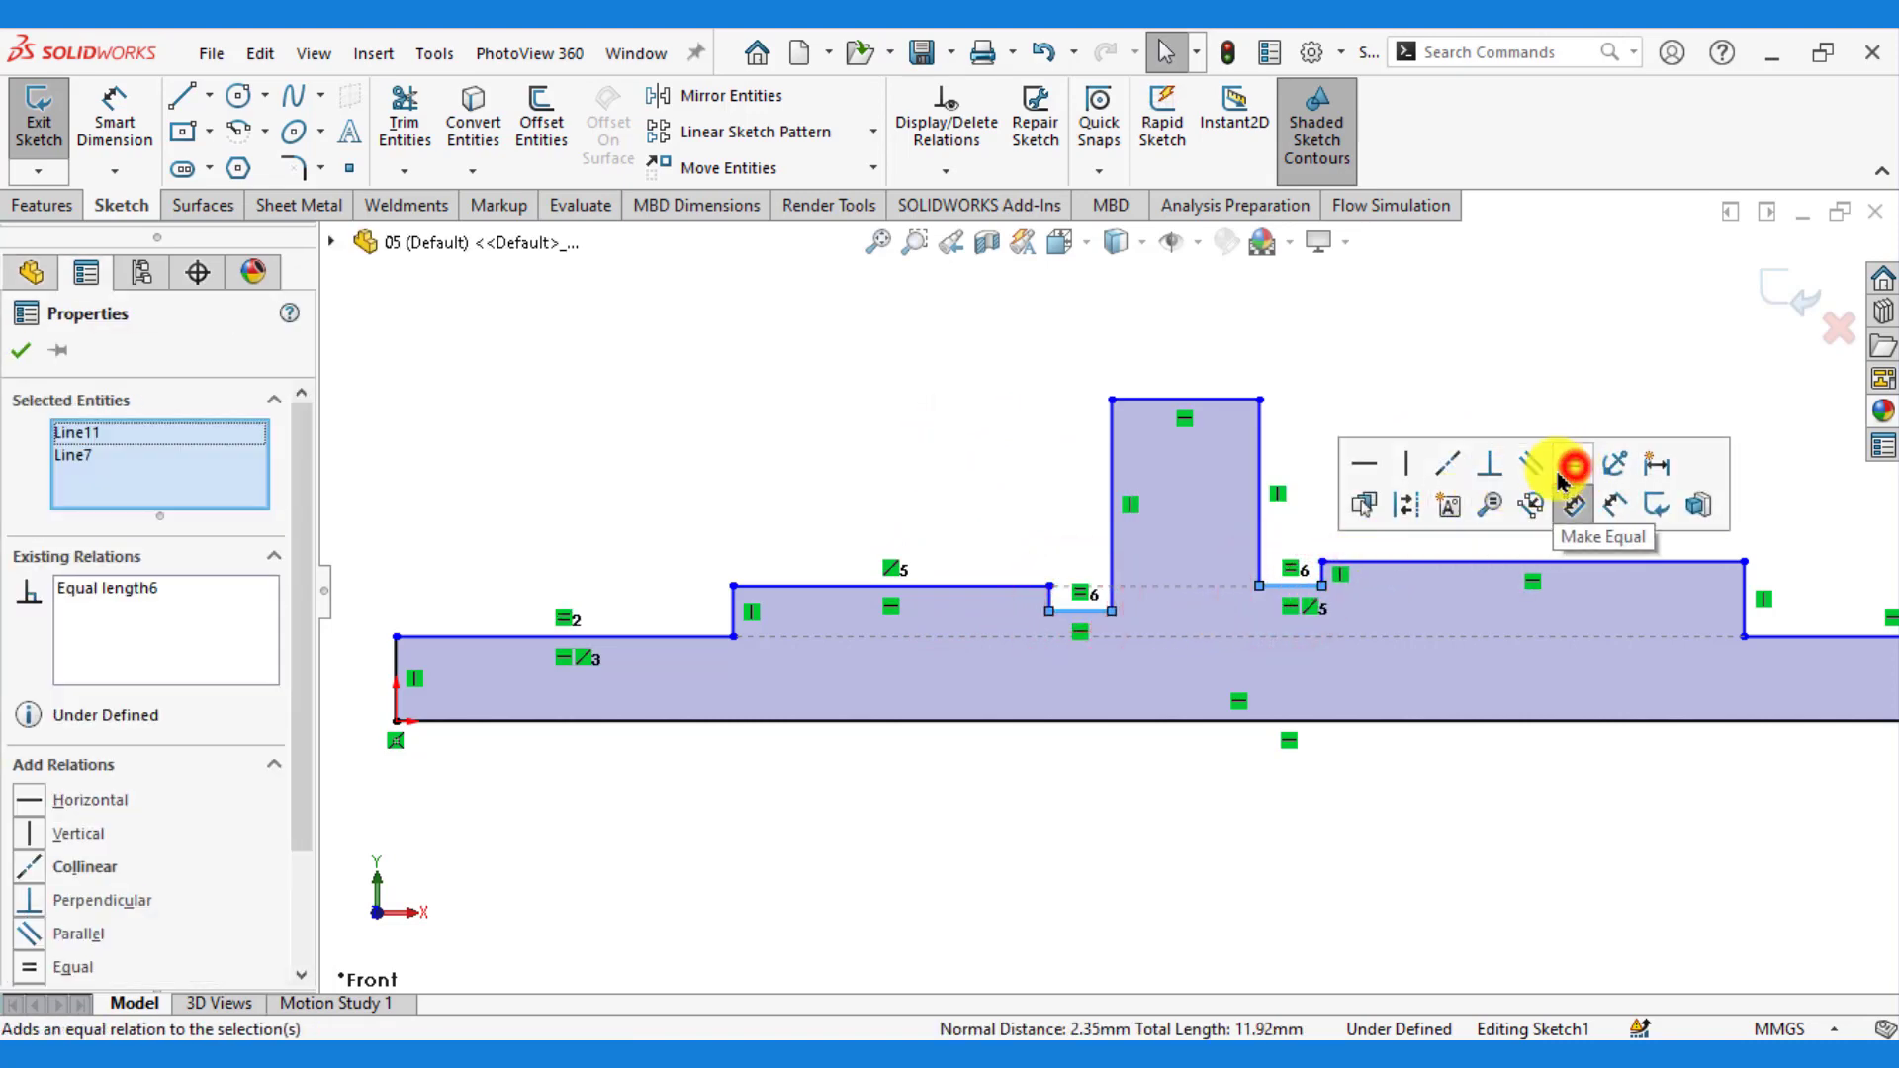
{"action": "left_click", "coordinate": [1029, 793]}
{"action": "key", "text": "z"}
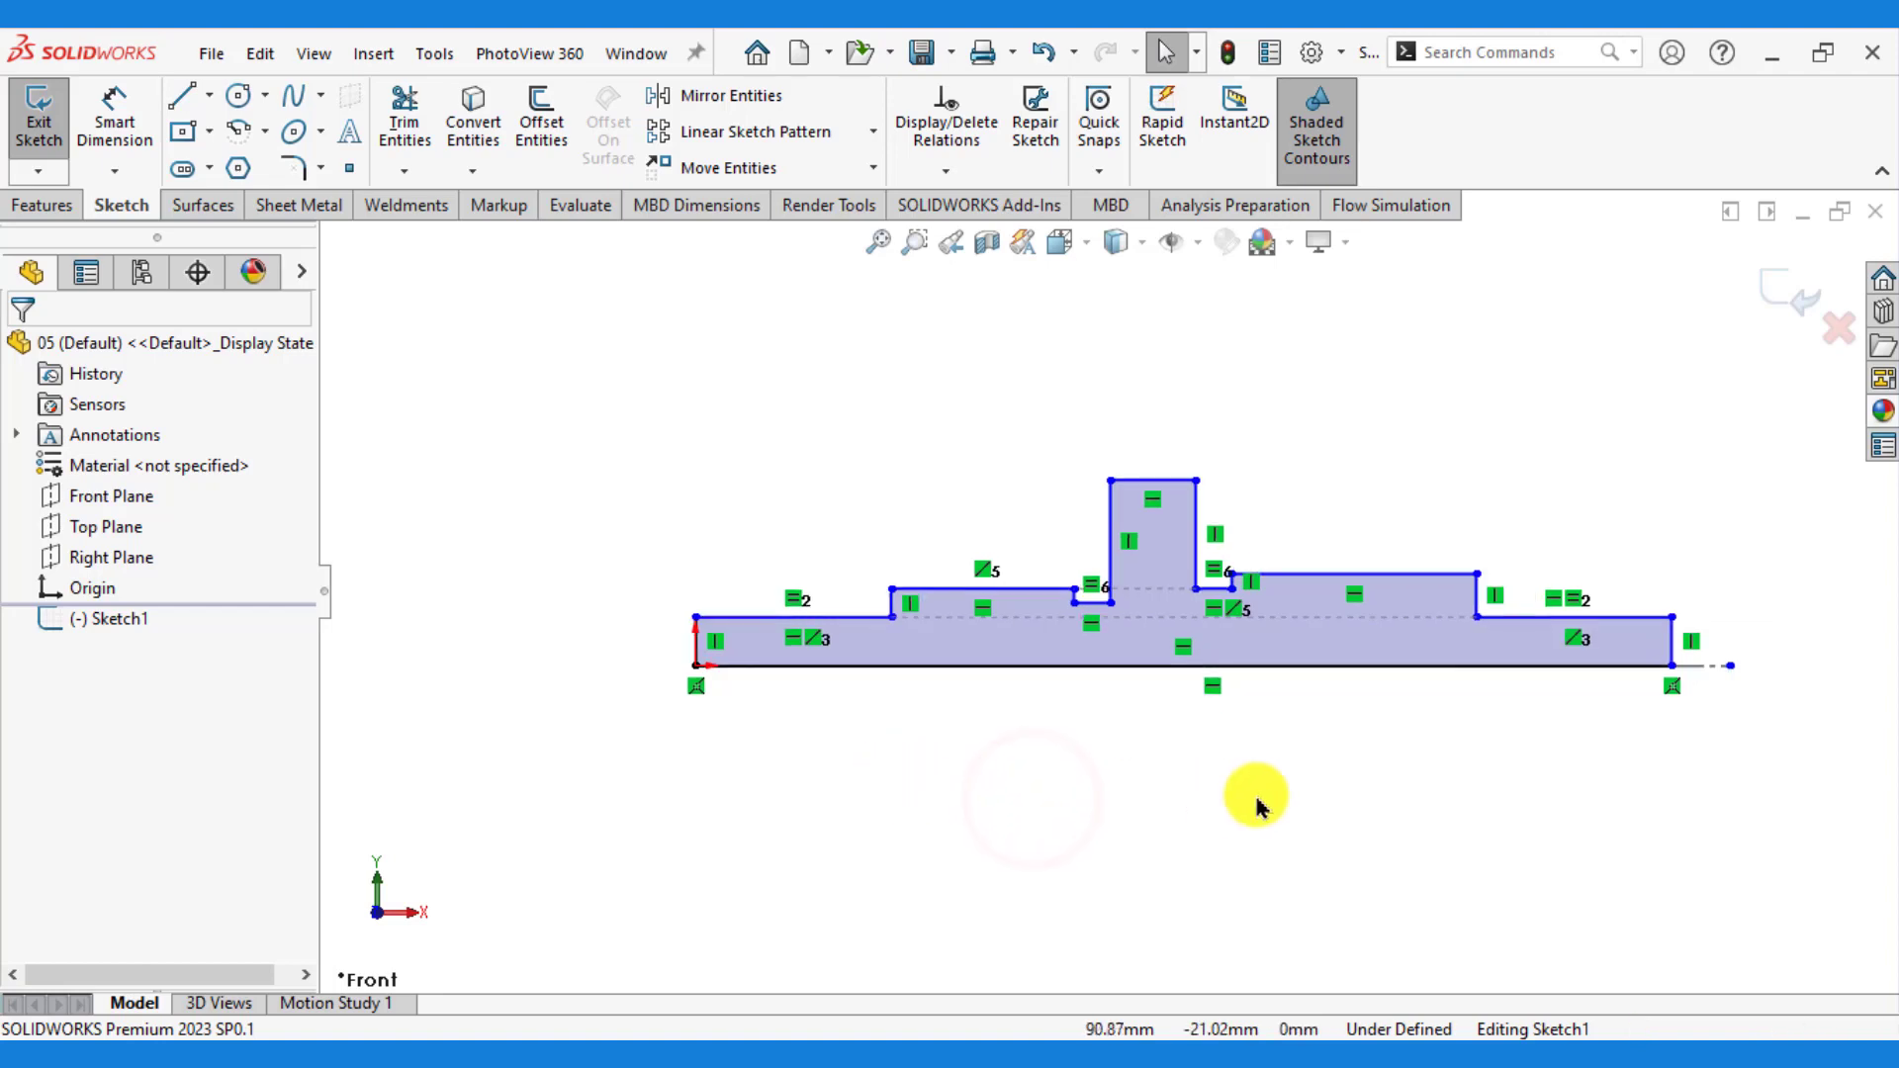
- Dimension the left end step to 16 mm and the next step to 30 mm from the centerline
{"action": "left_click", "coordinate": [115, 119]}
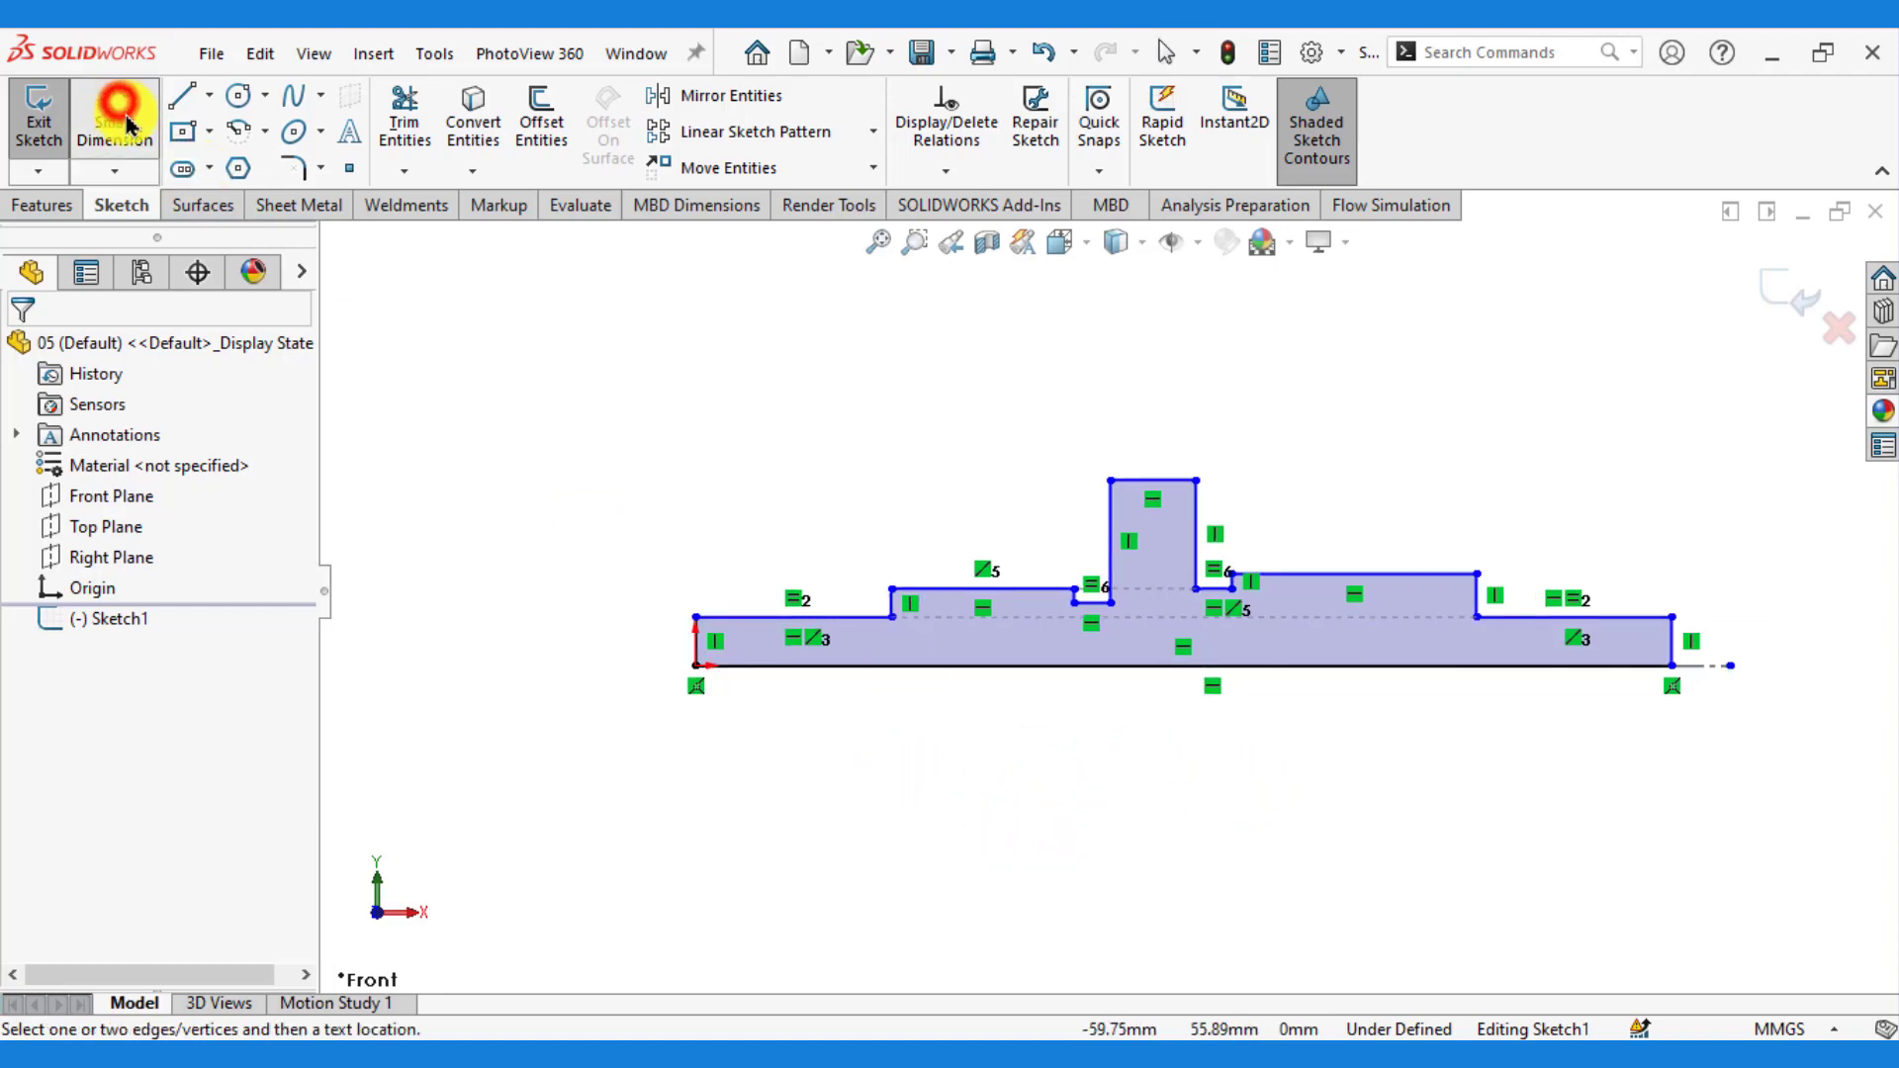
{"action": "left_click", "coordinate": [754, 625]}
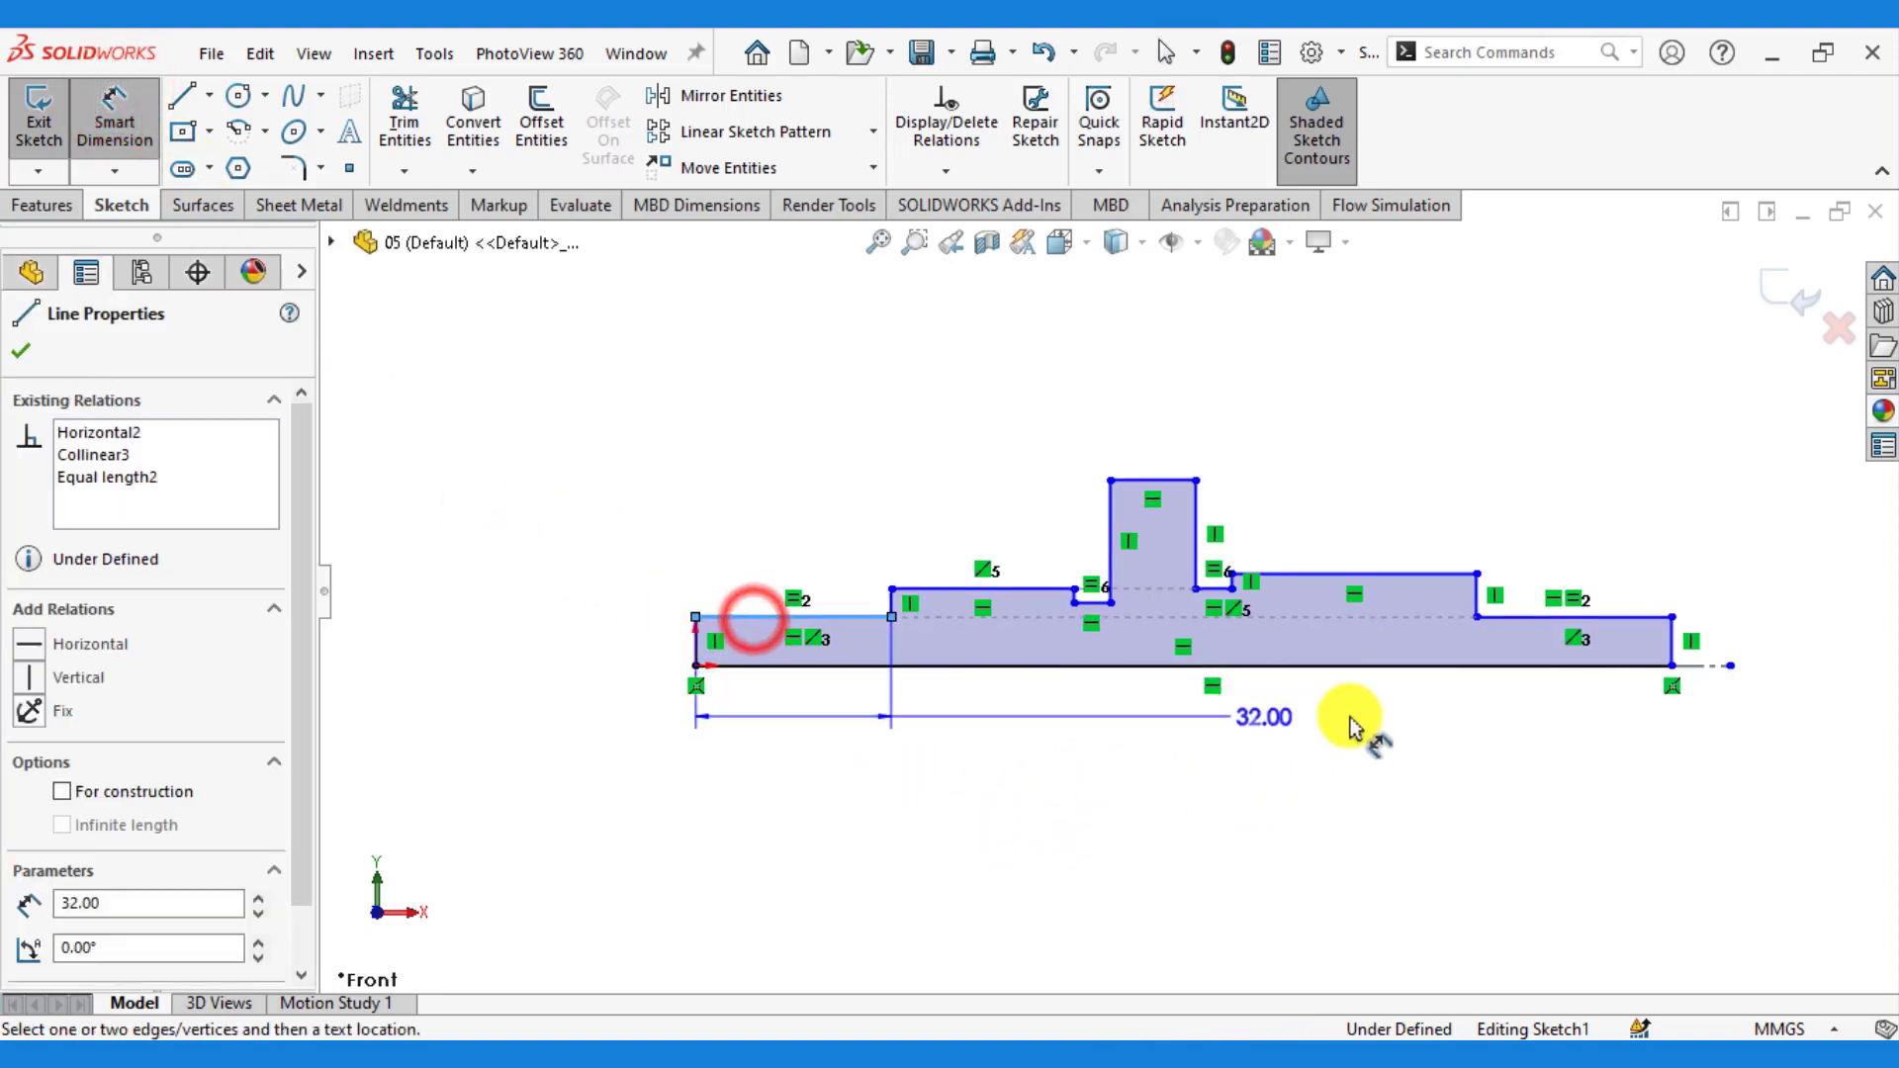
{"action": "left_click", "coordinate": [1716, 667]}
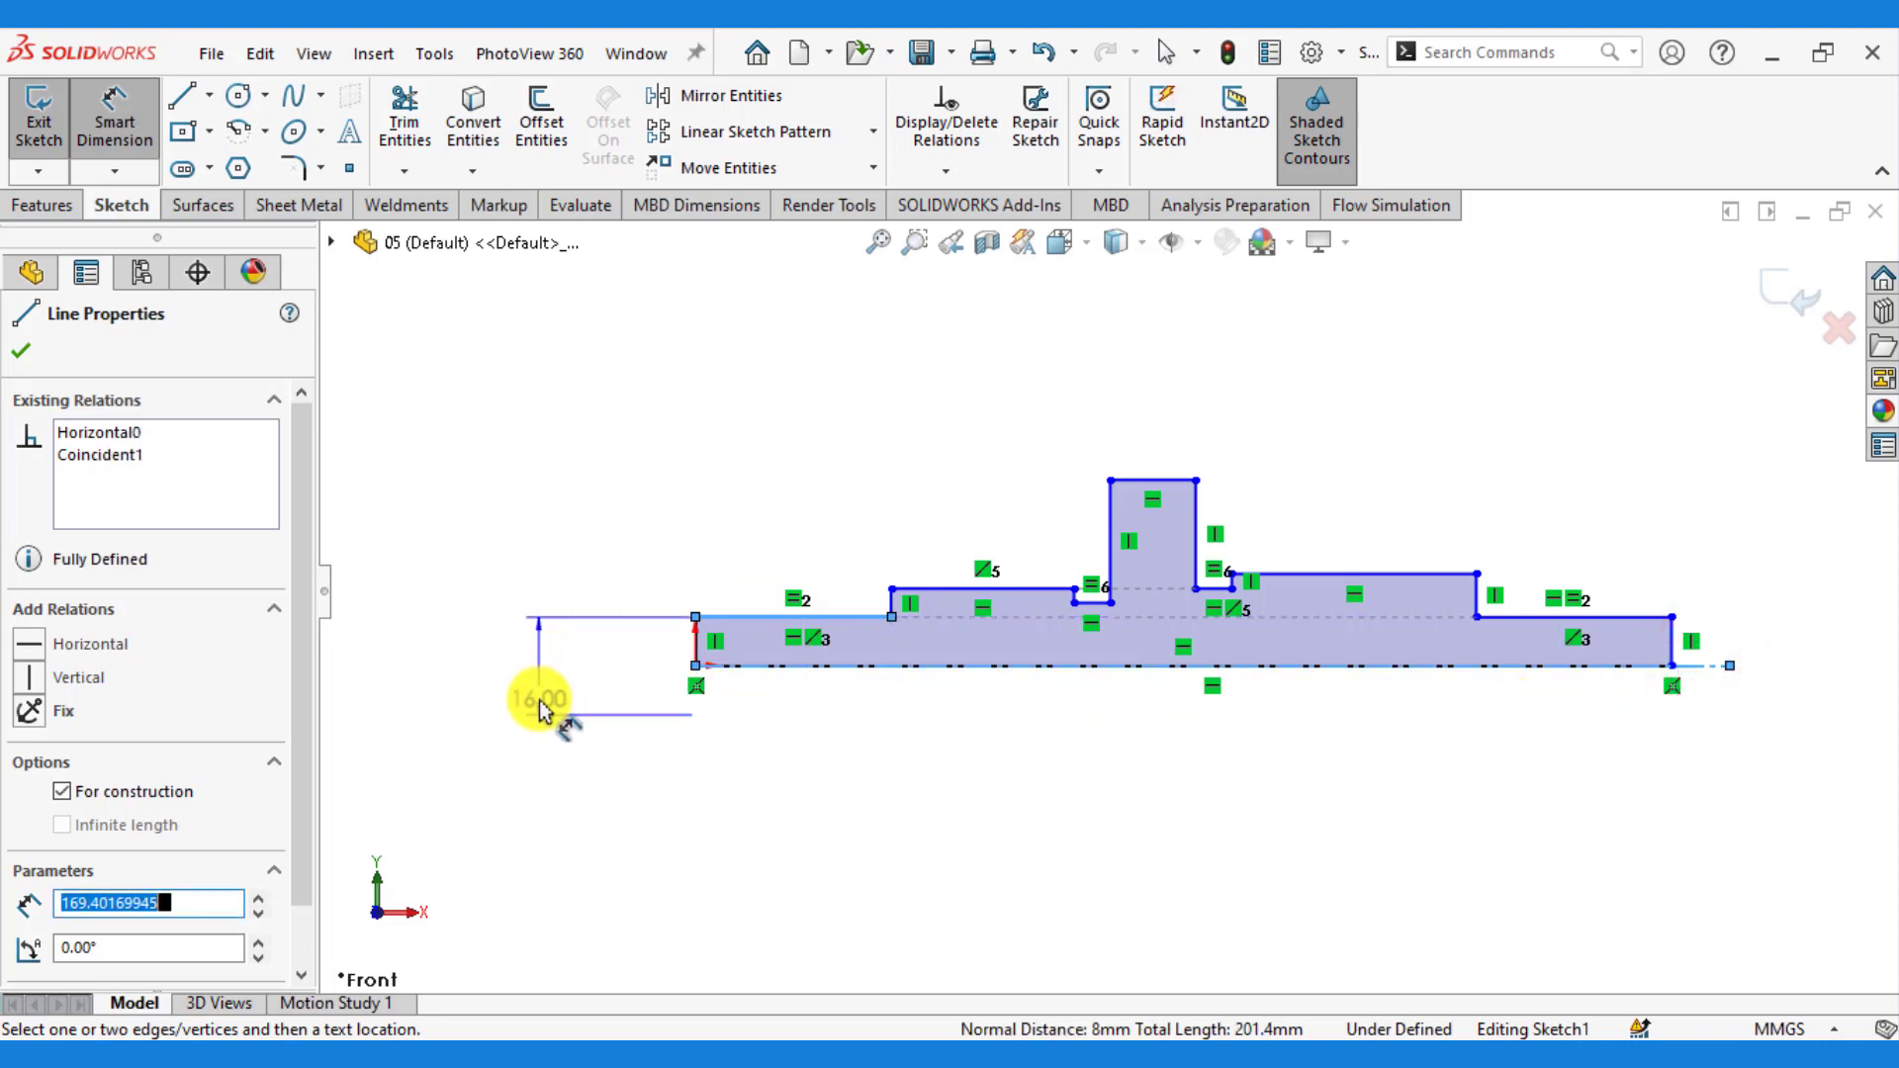
{"action": "left_click", "coordinate": [540, 703]}
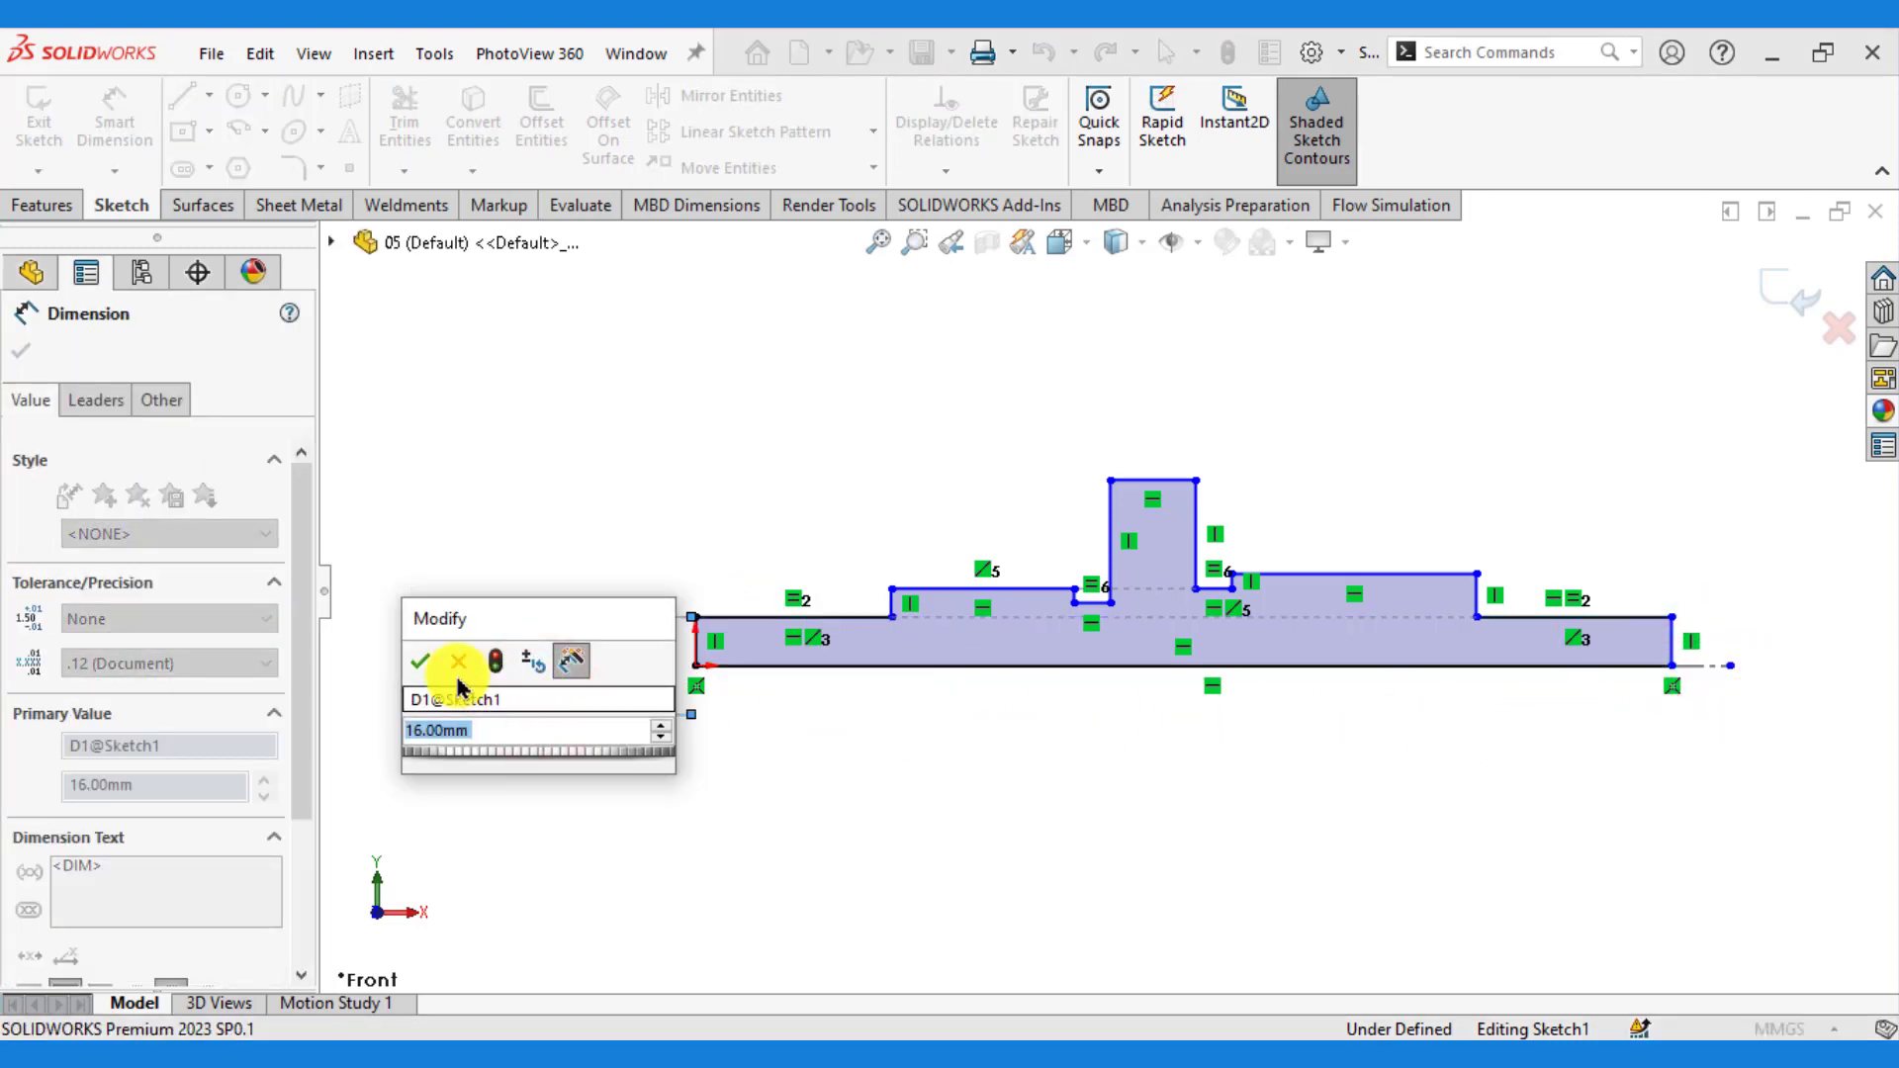
{"action": "left_click", "coordinate": [415, 672]}
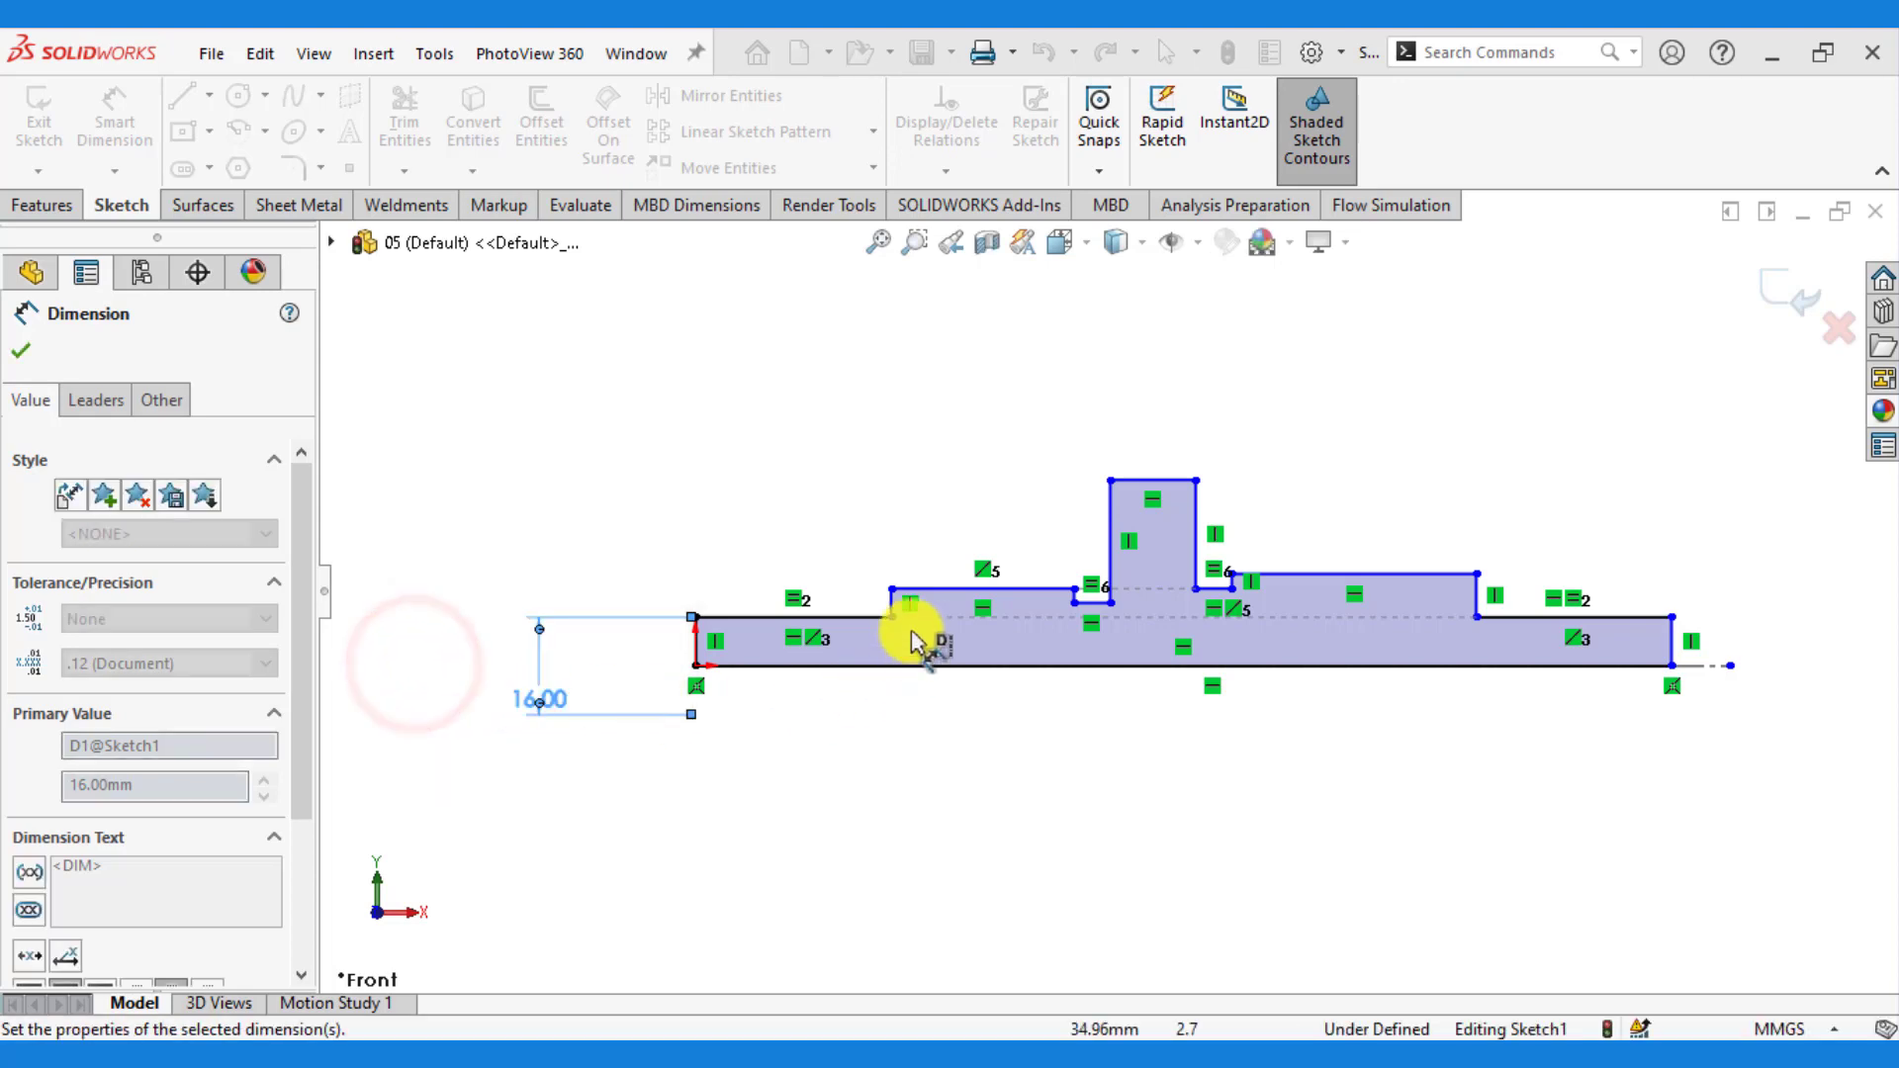
{"action": "left_click", "coordinate": [940, 593]}
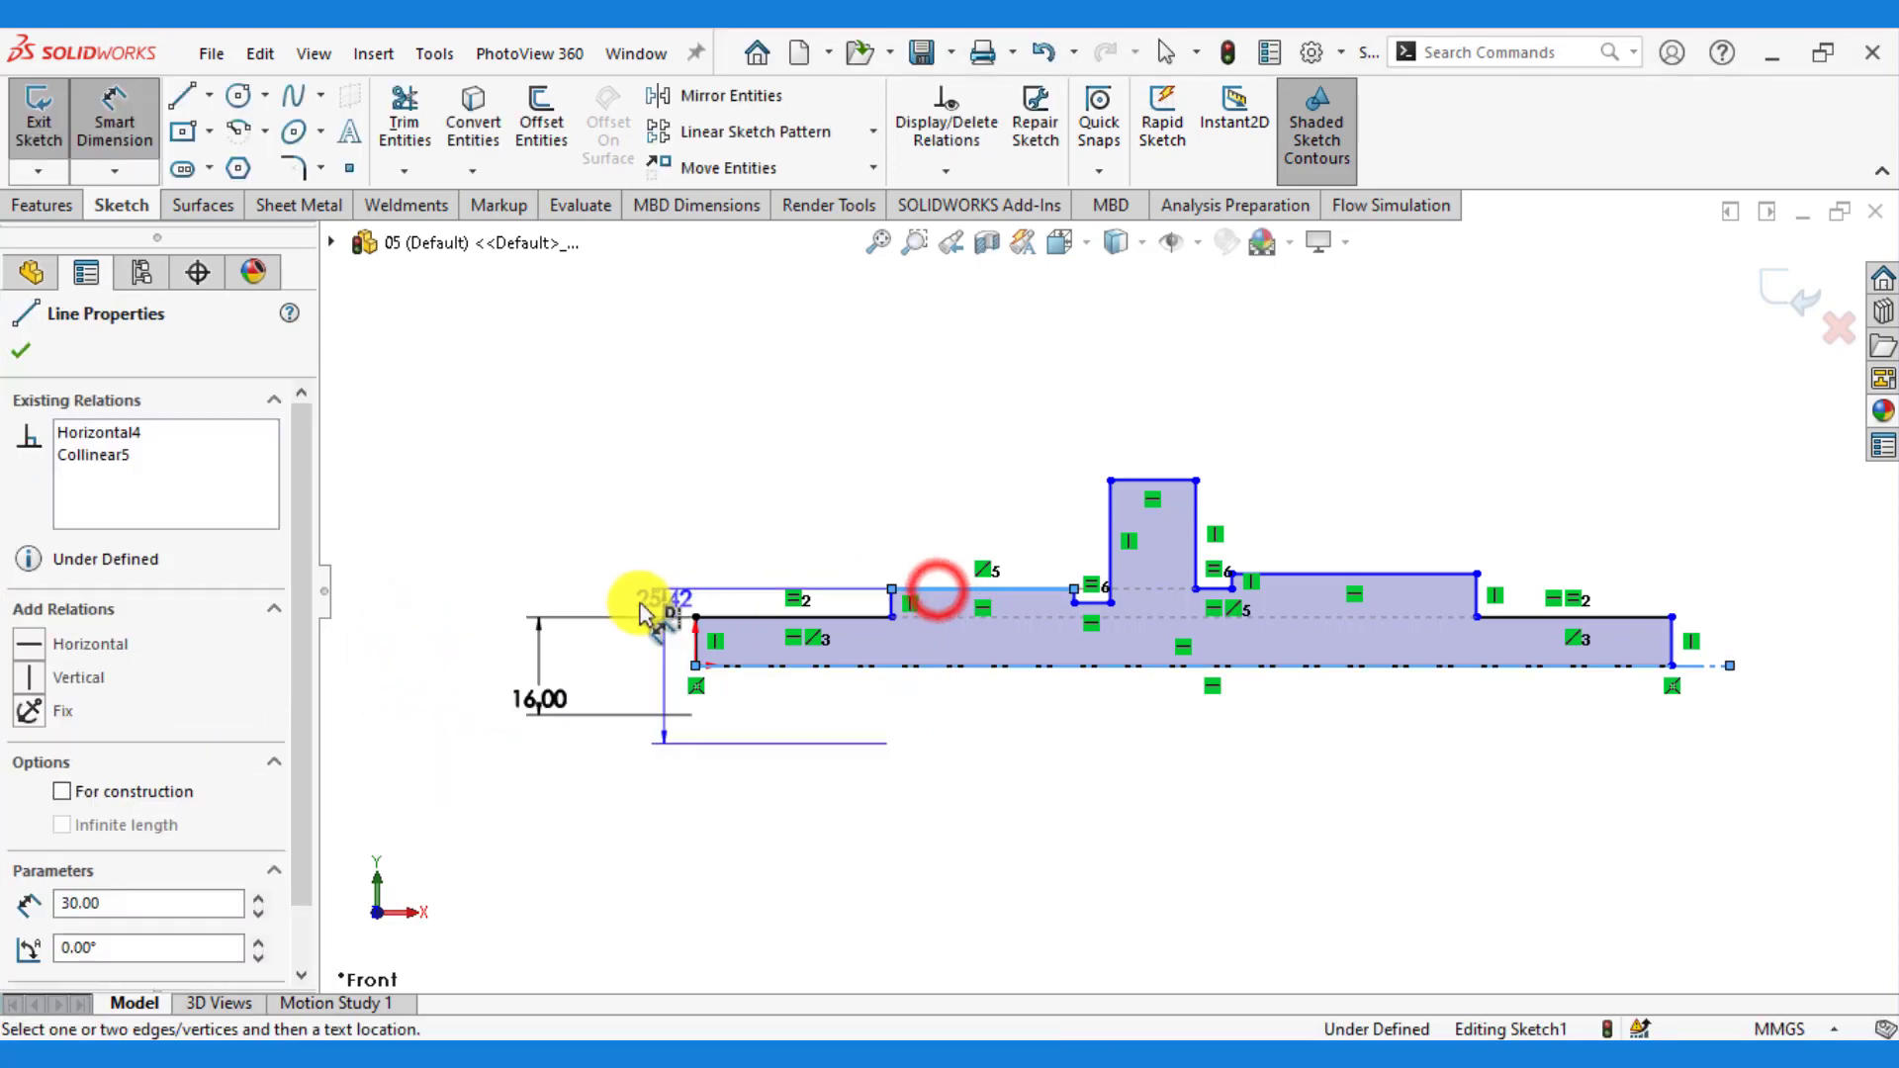
{"action": "left_click", "coordinate": [478, 648]}
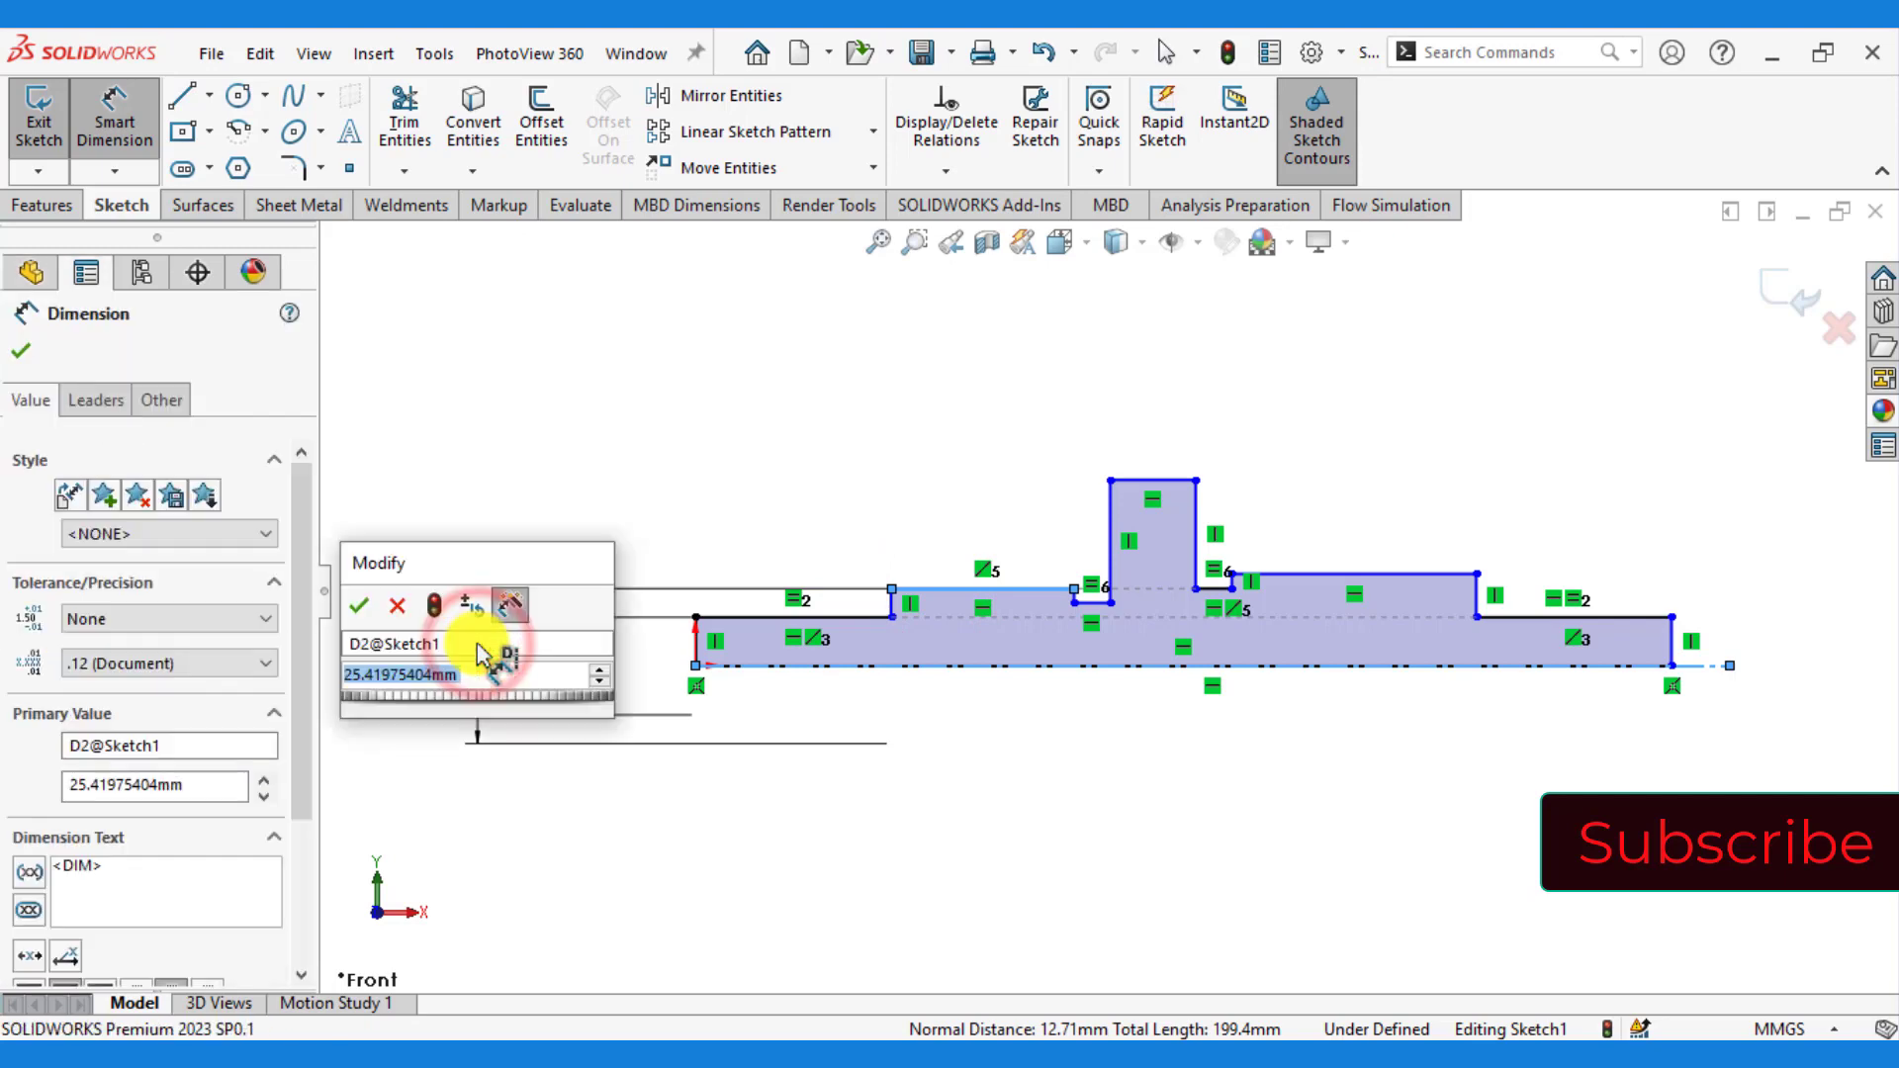
{"action": "type", "text": "30"}
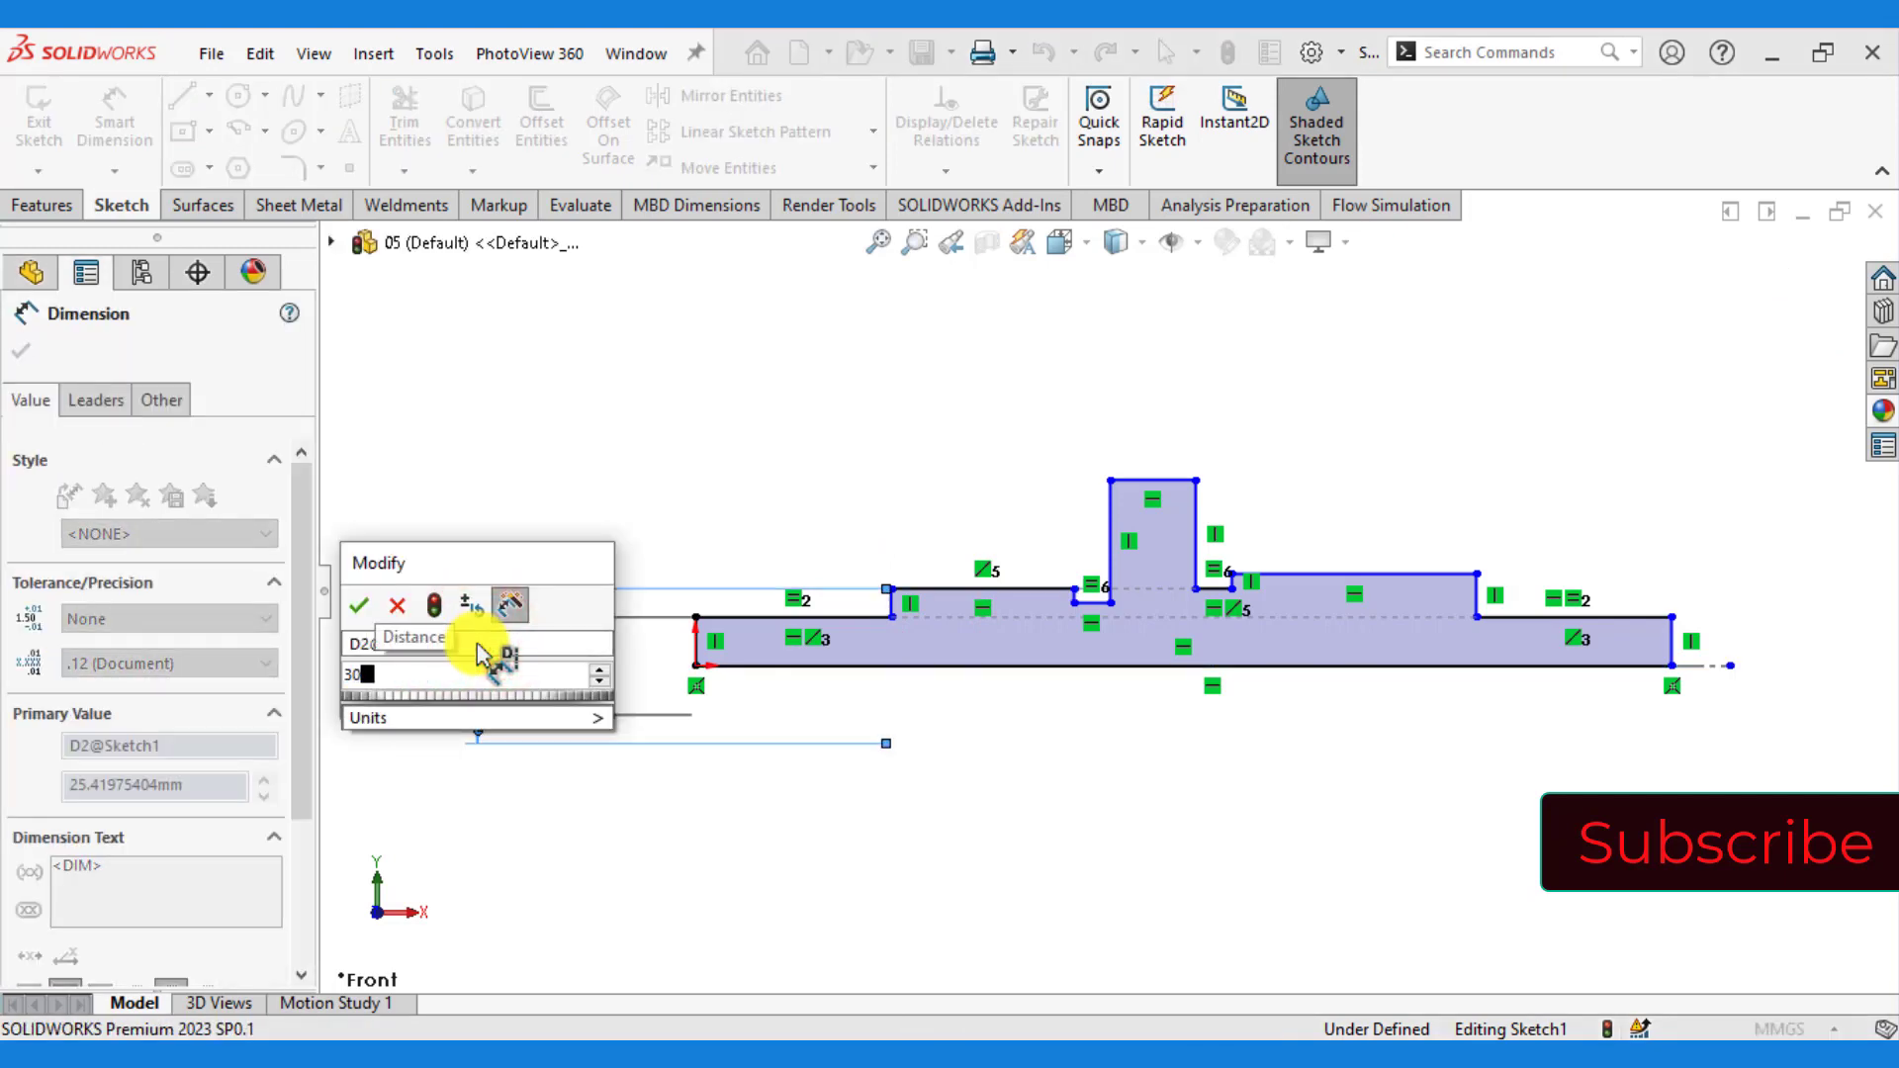
{"action": "key", "text": "Return"}
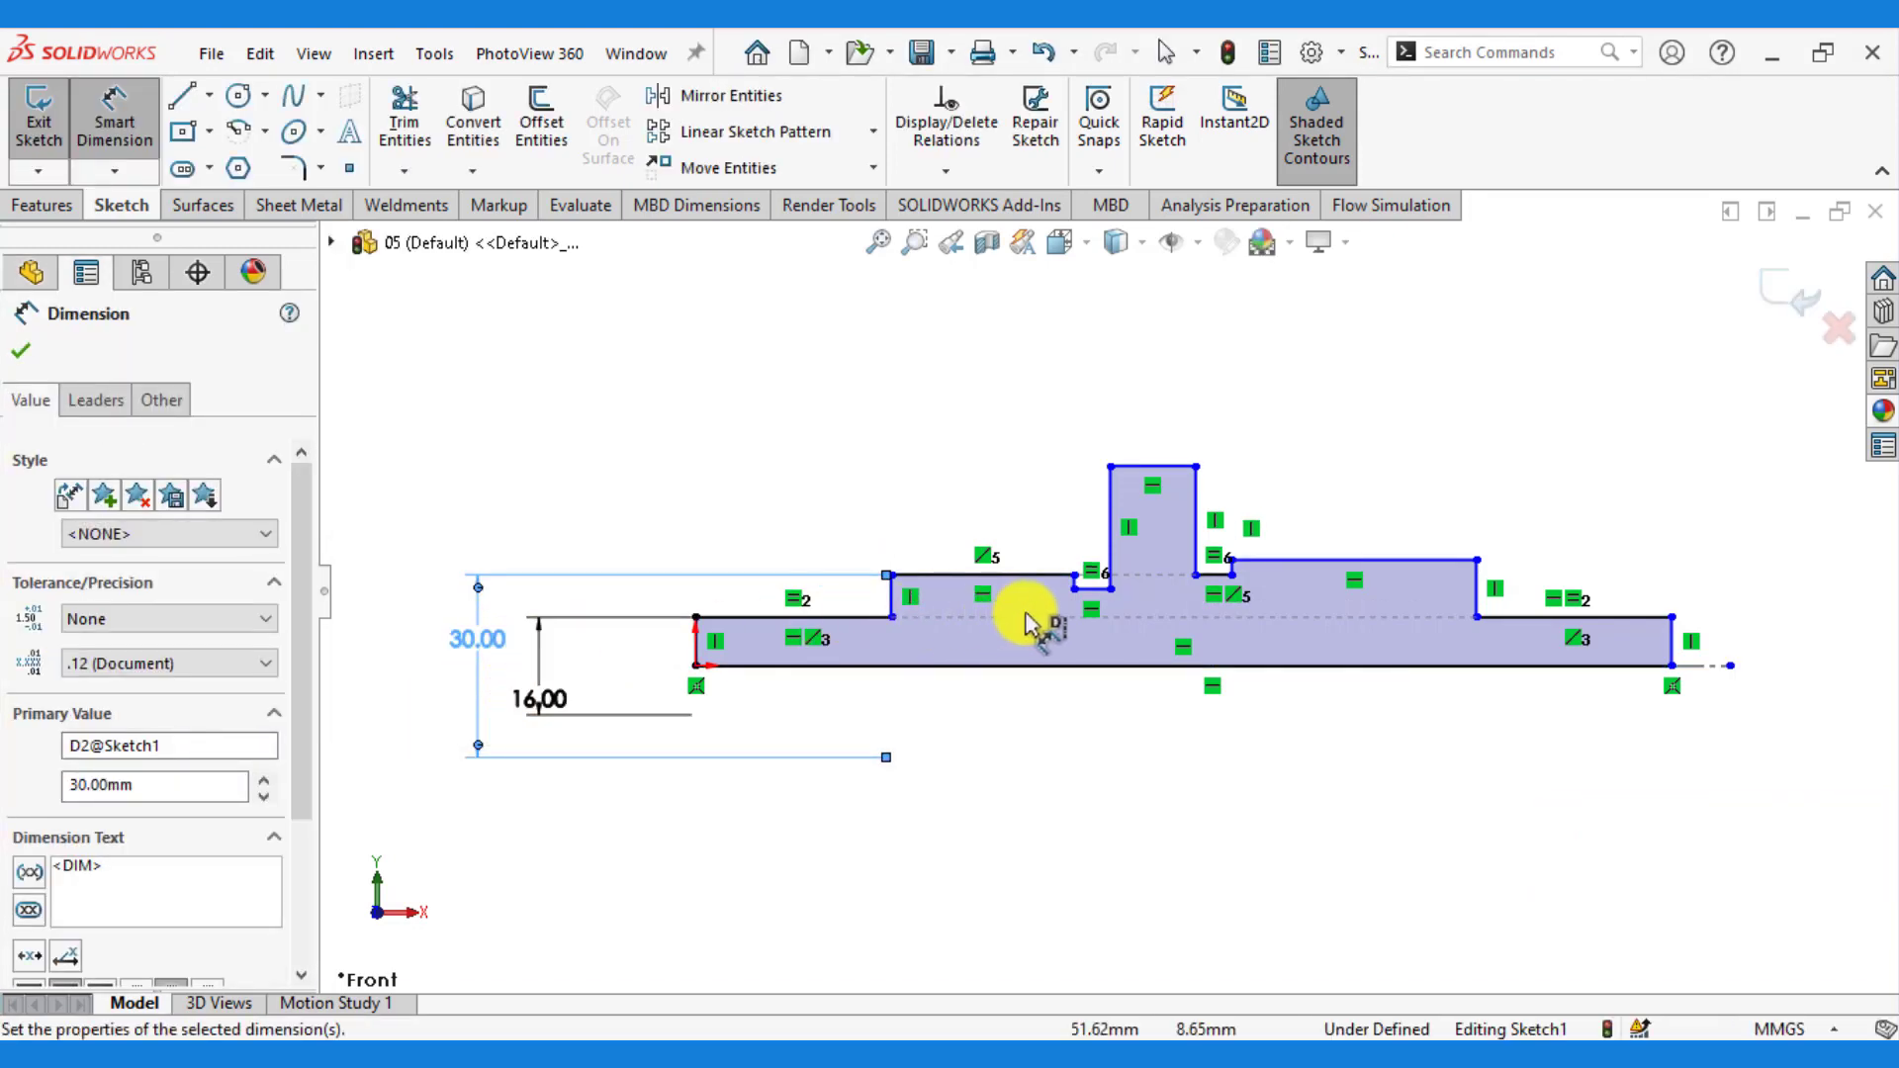
- Dimension the short pre-flange step to 28 mm and the flange to 100 mm
{"action": "left_click", "coordinate": [1093, 593]}
{"action": "left_click", "coordinate": [1092, 666]}
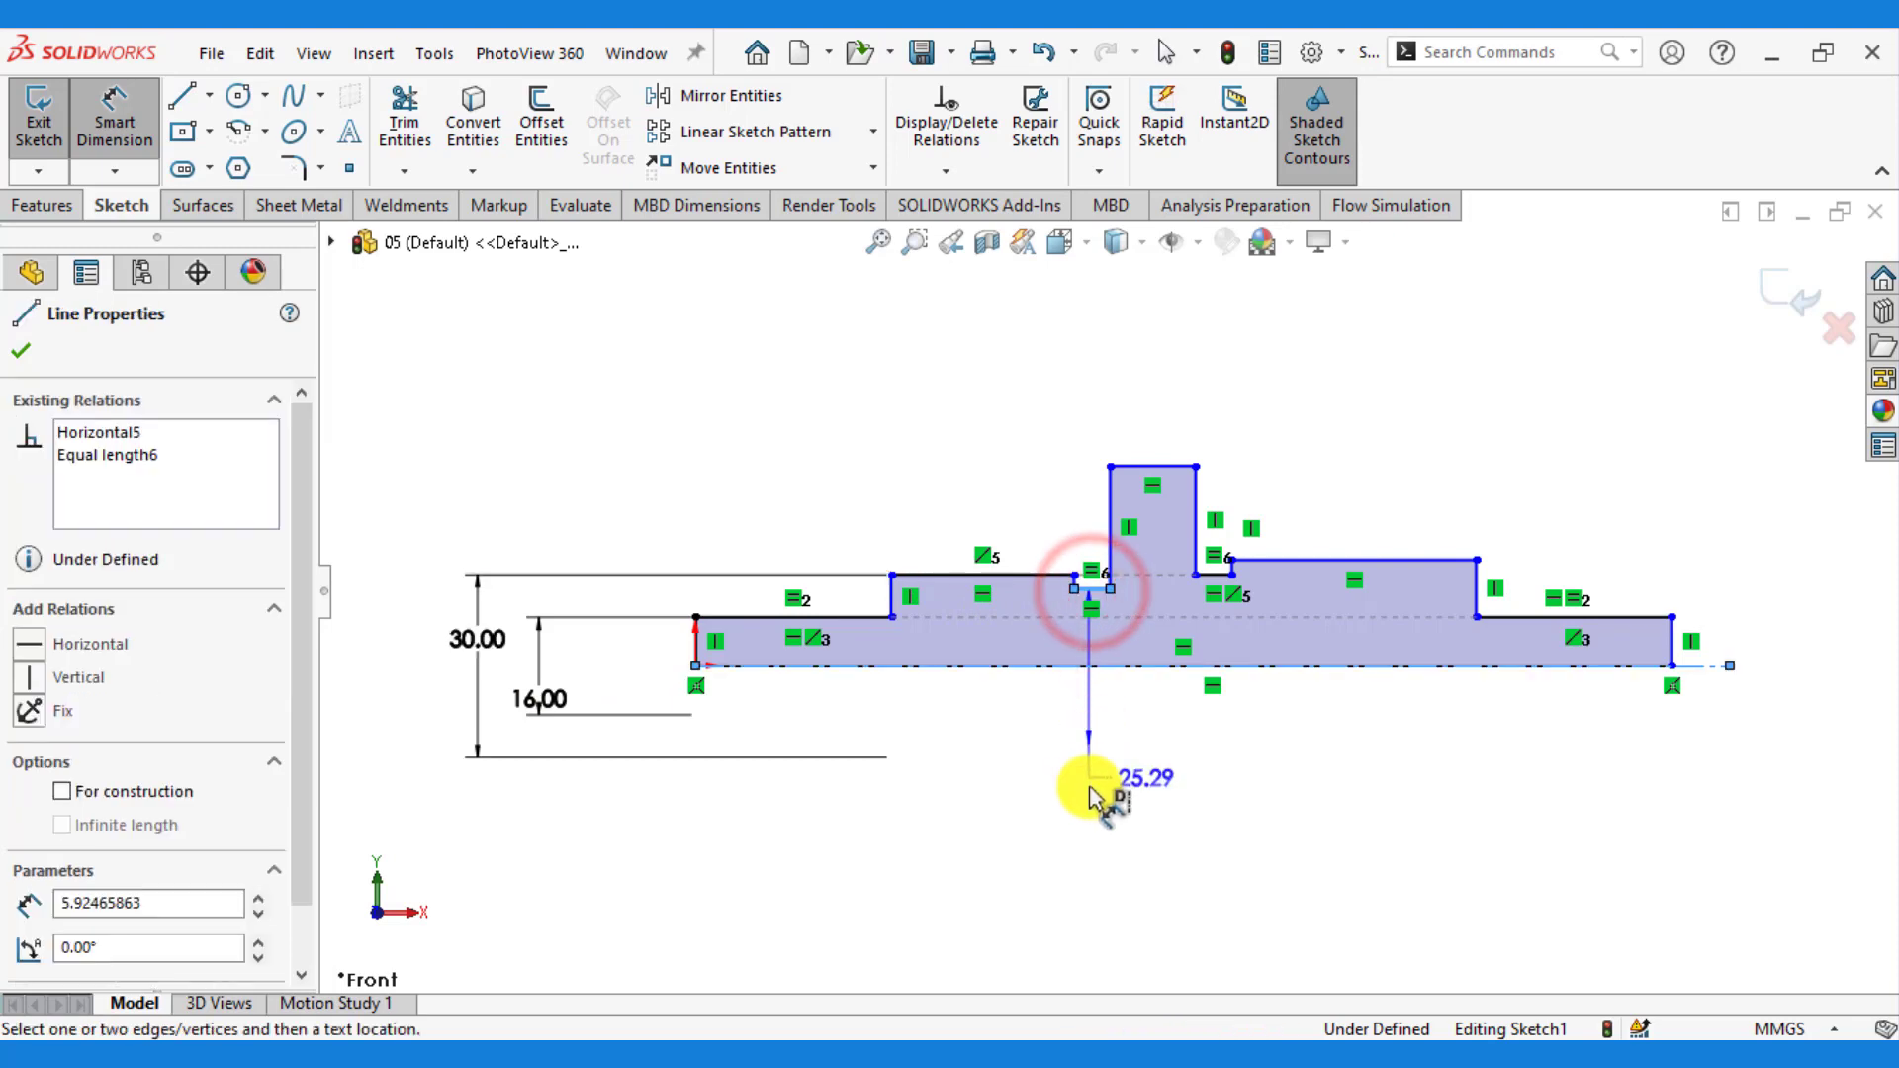
{"action": "left_click", "coordinate": [1091, 801]}
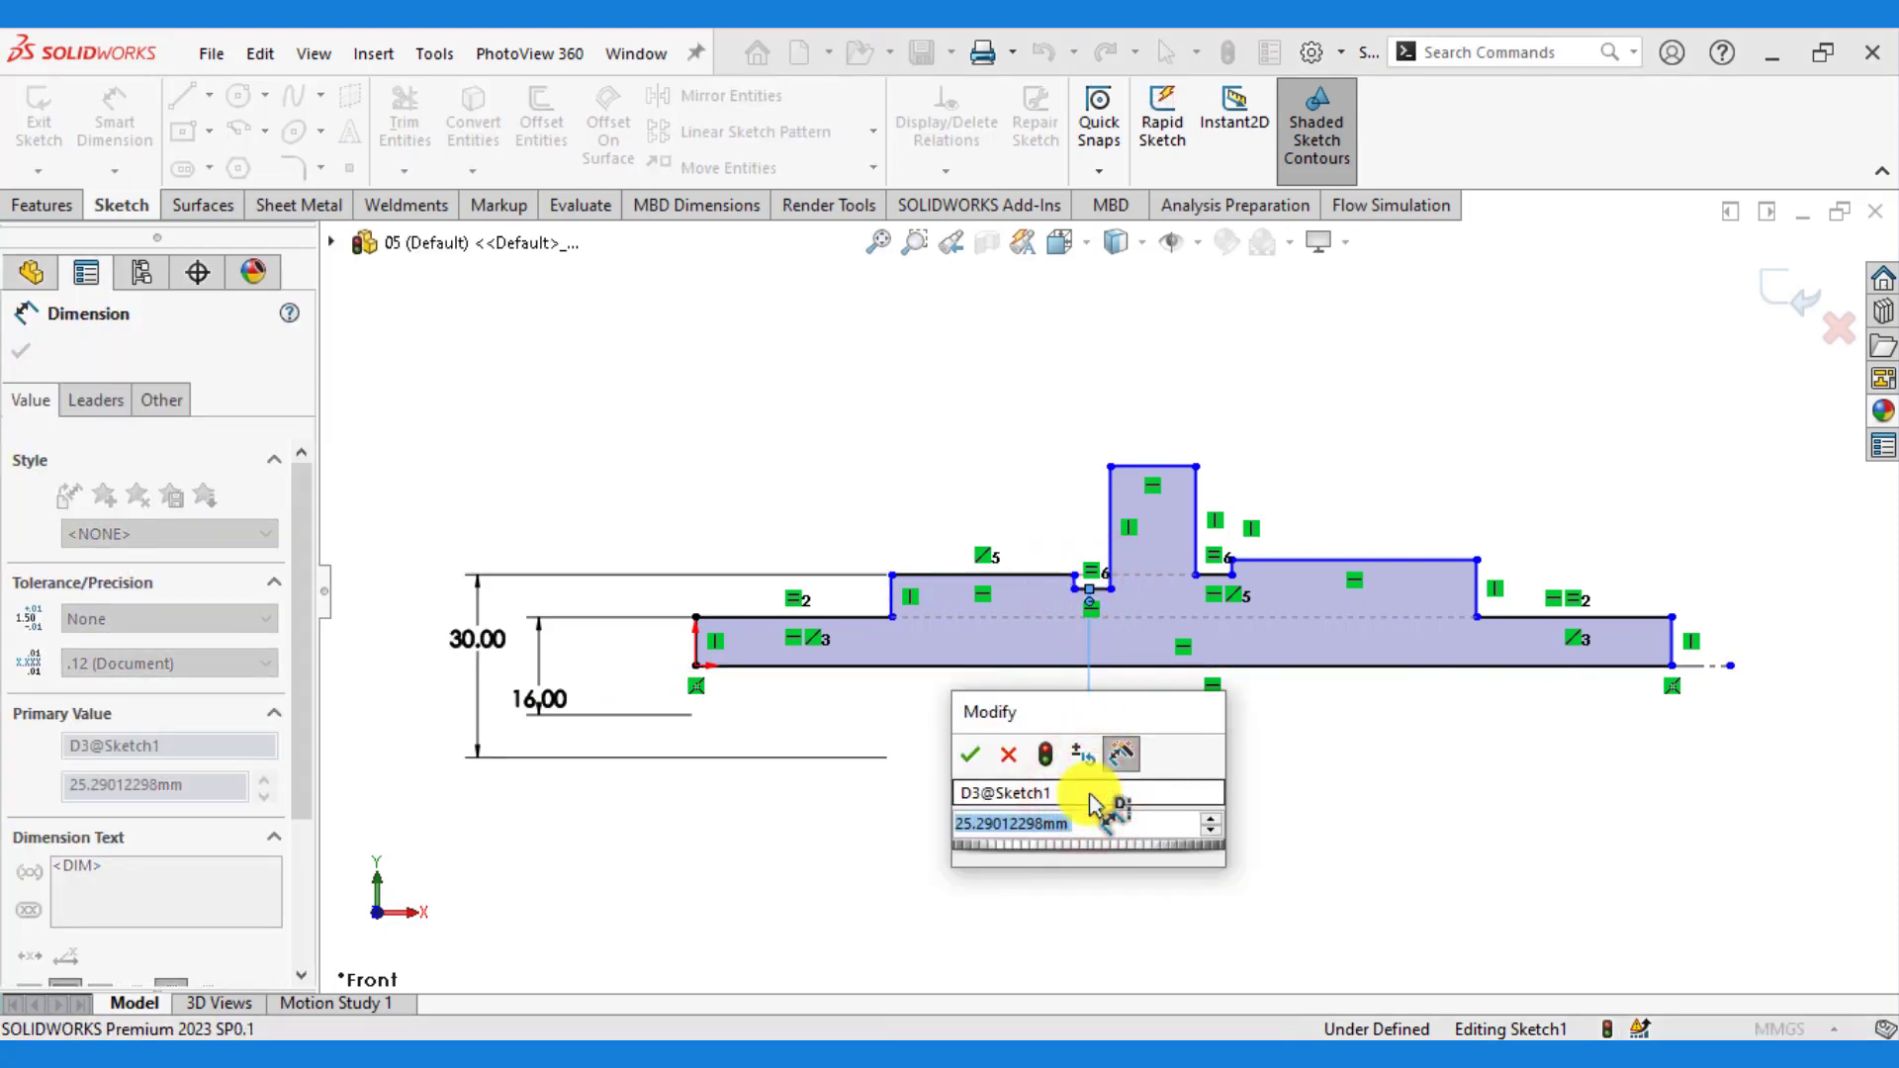
{"action": "type", "text": "28"}
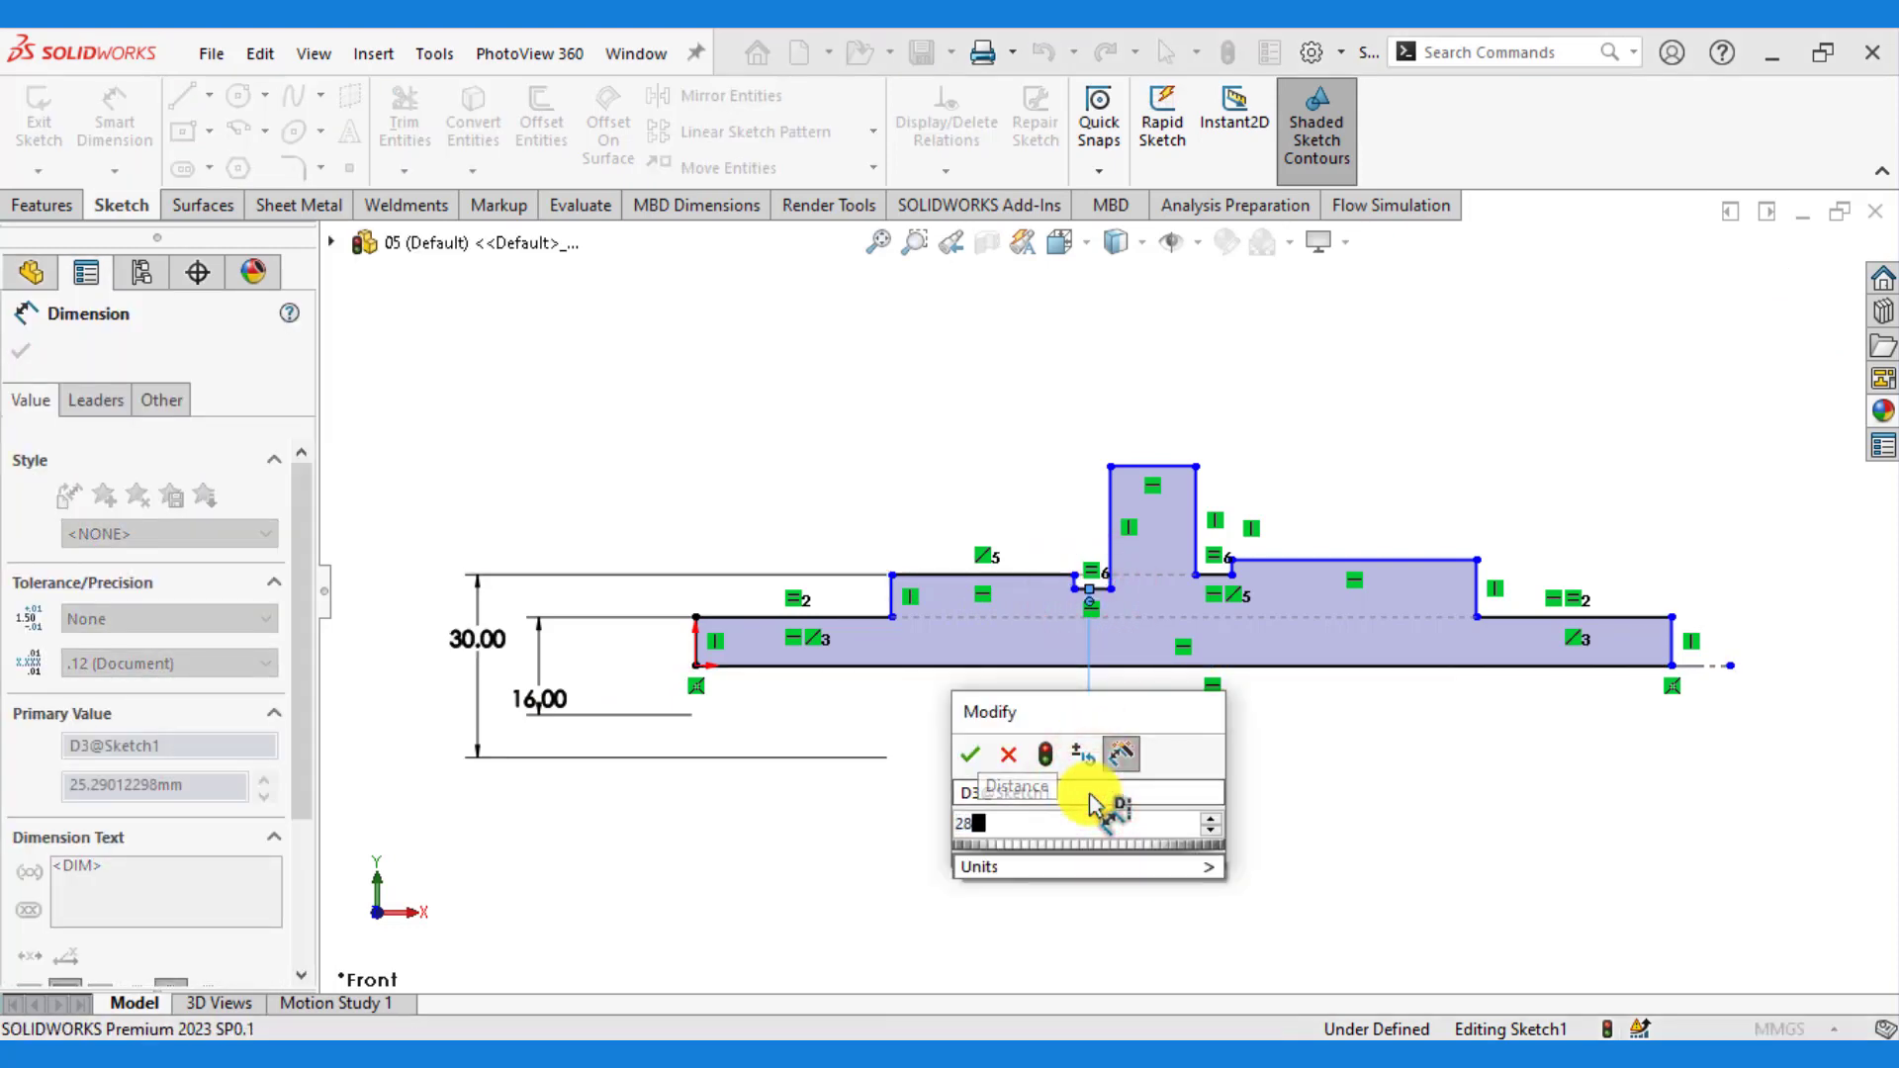
{"action": "key", "text": "Return"}
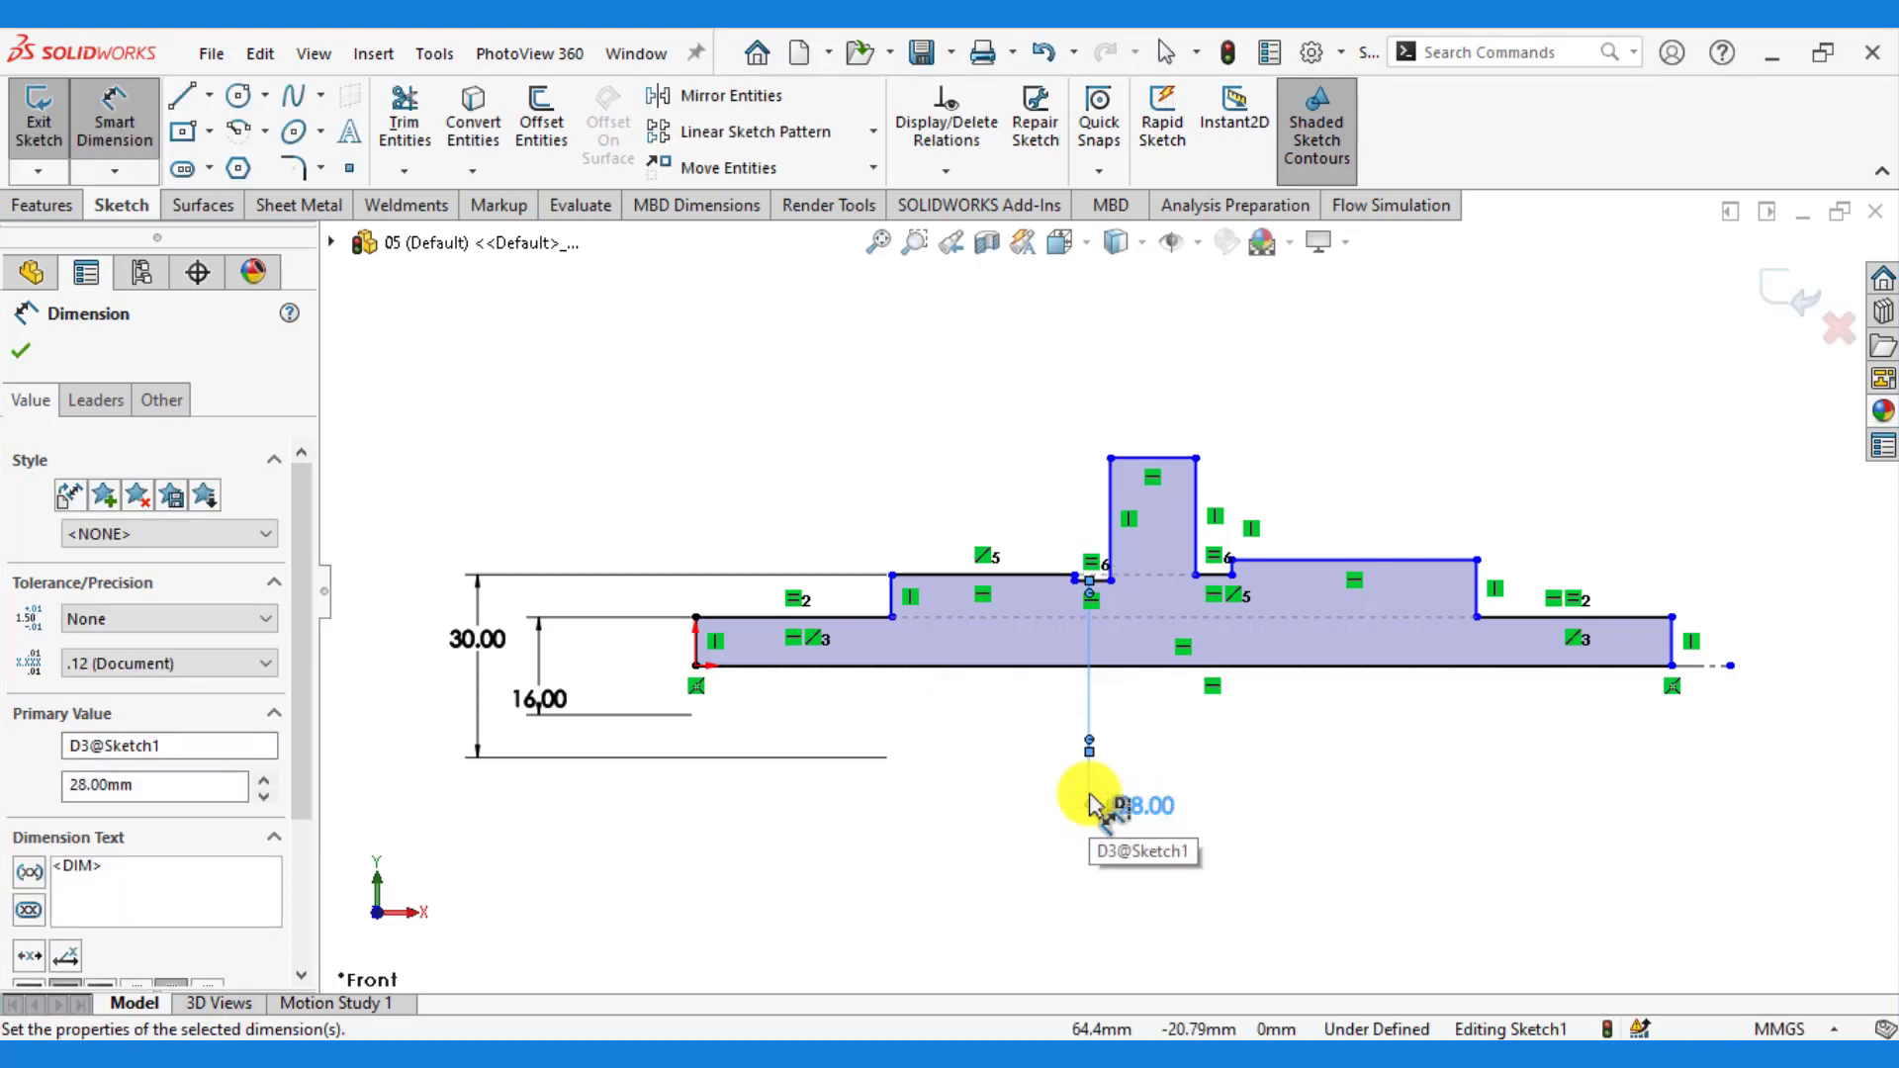
{"action": "left_click", "coordinate": [1150, 461]}
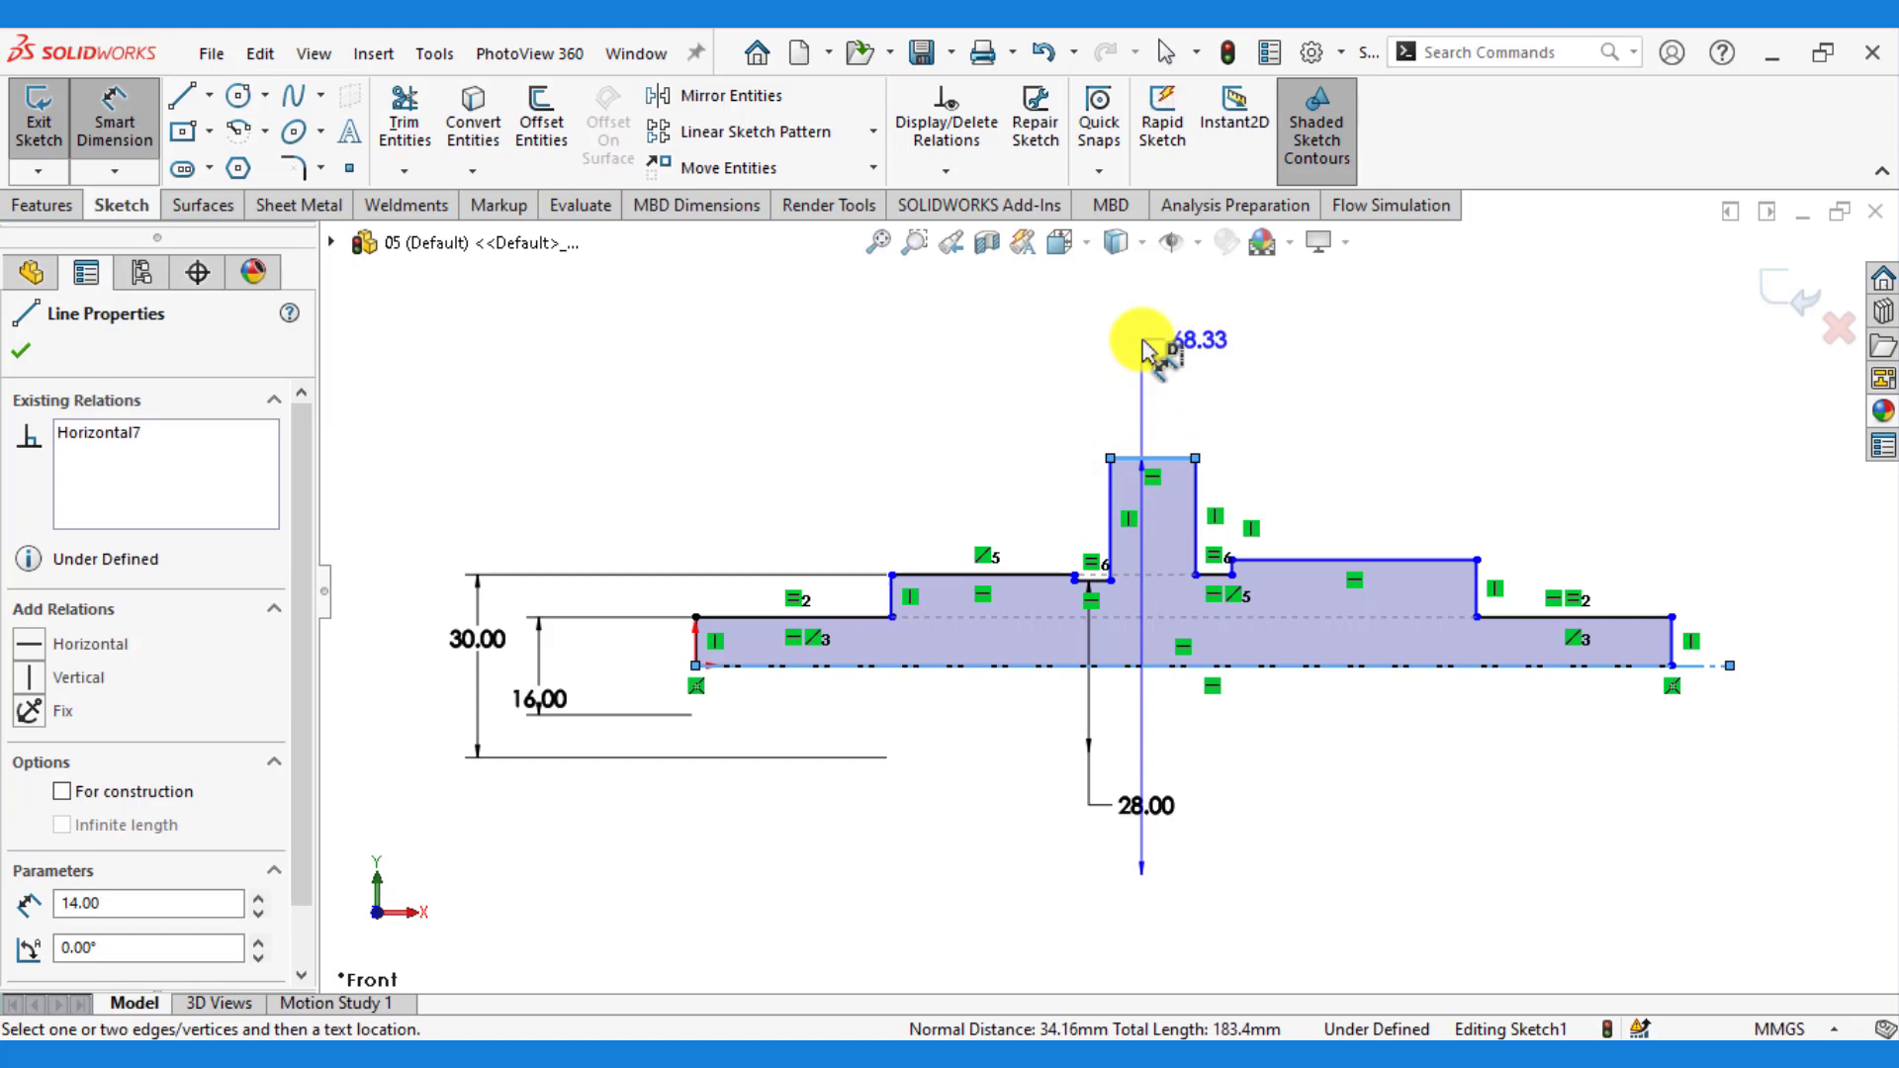
{"action": "left_click", "coordinate": [1049, 351]}
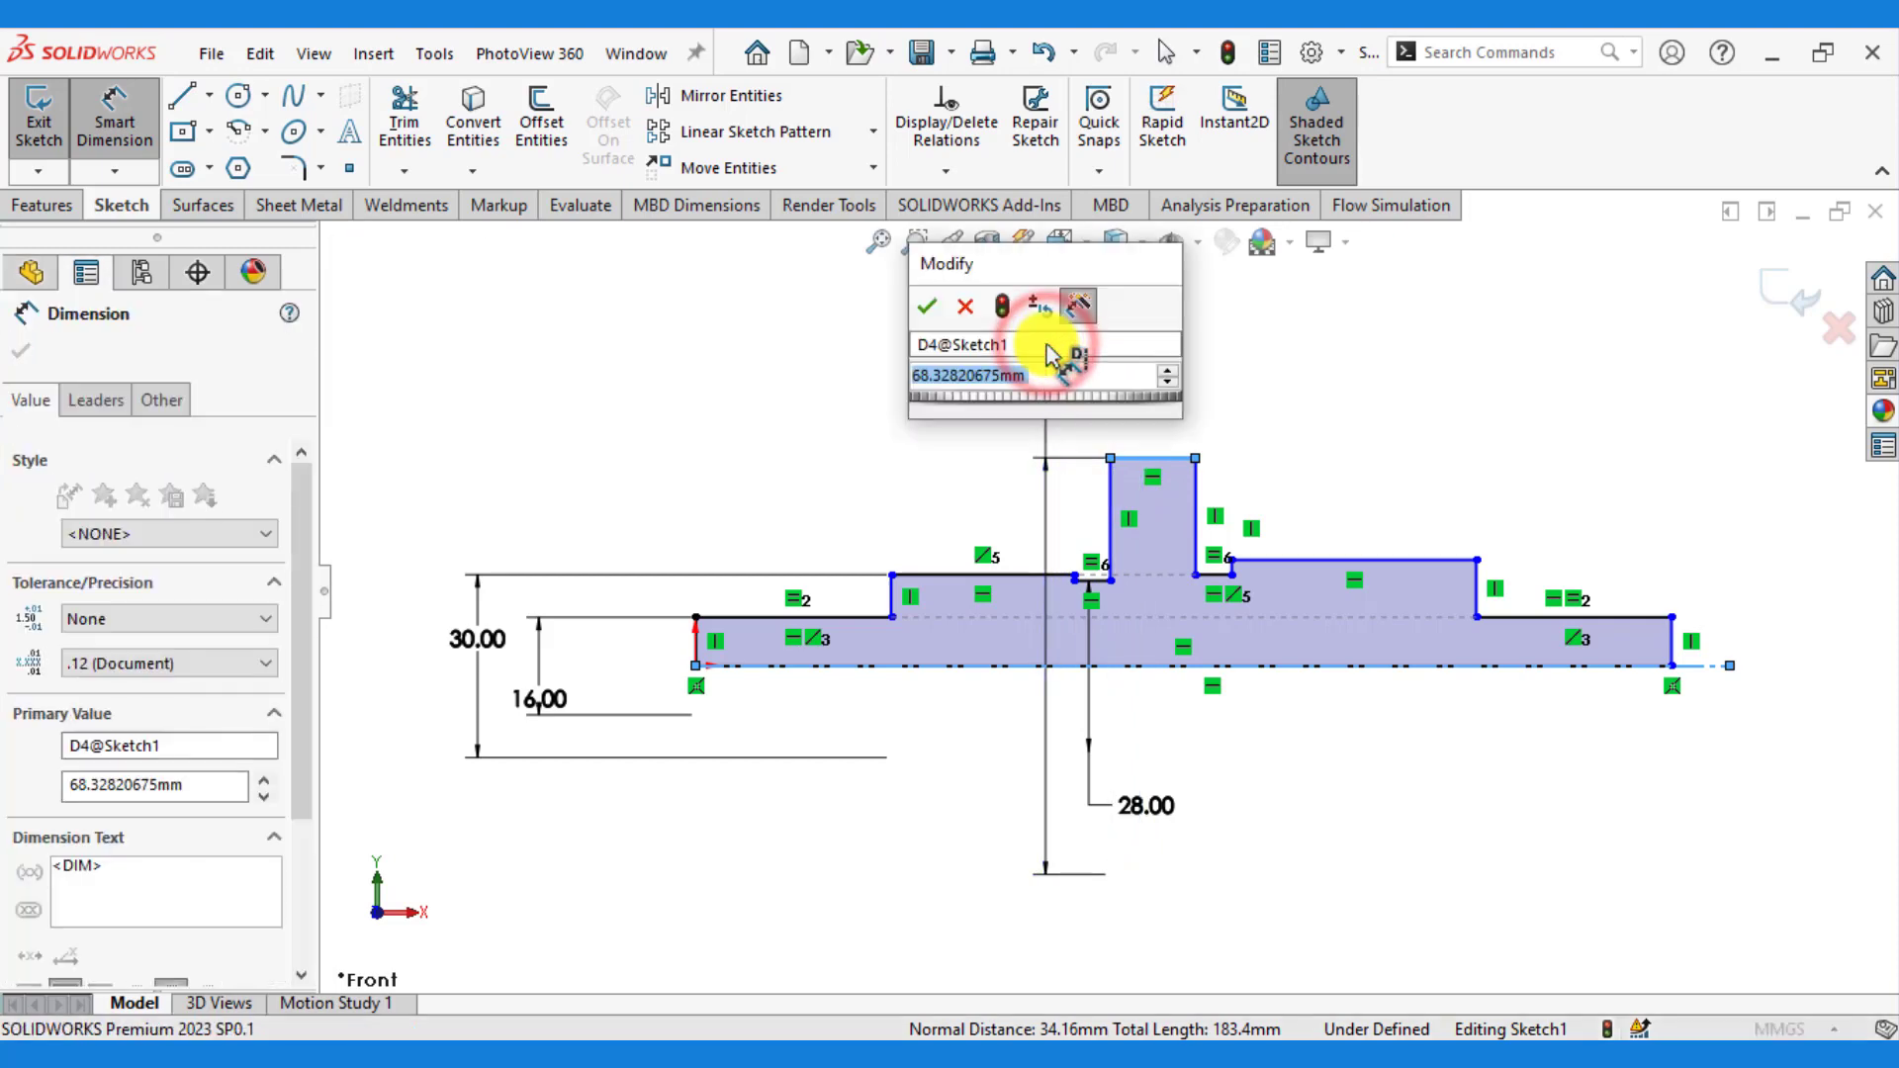
{"action": "type", "text": "100"}
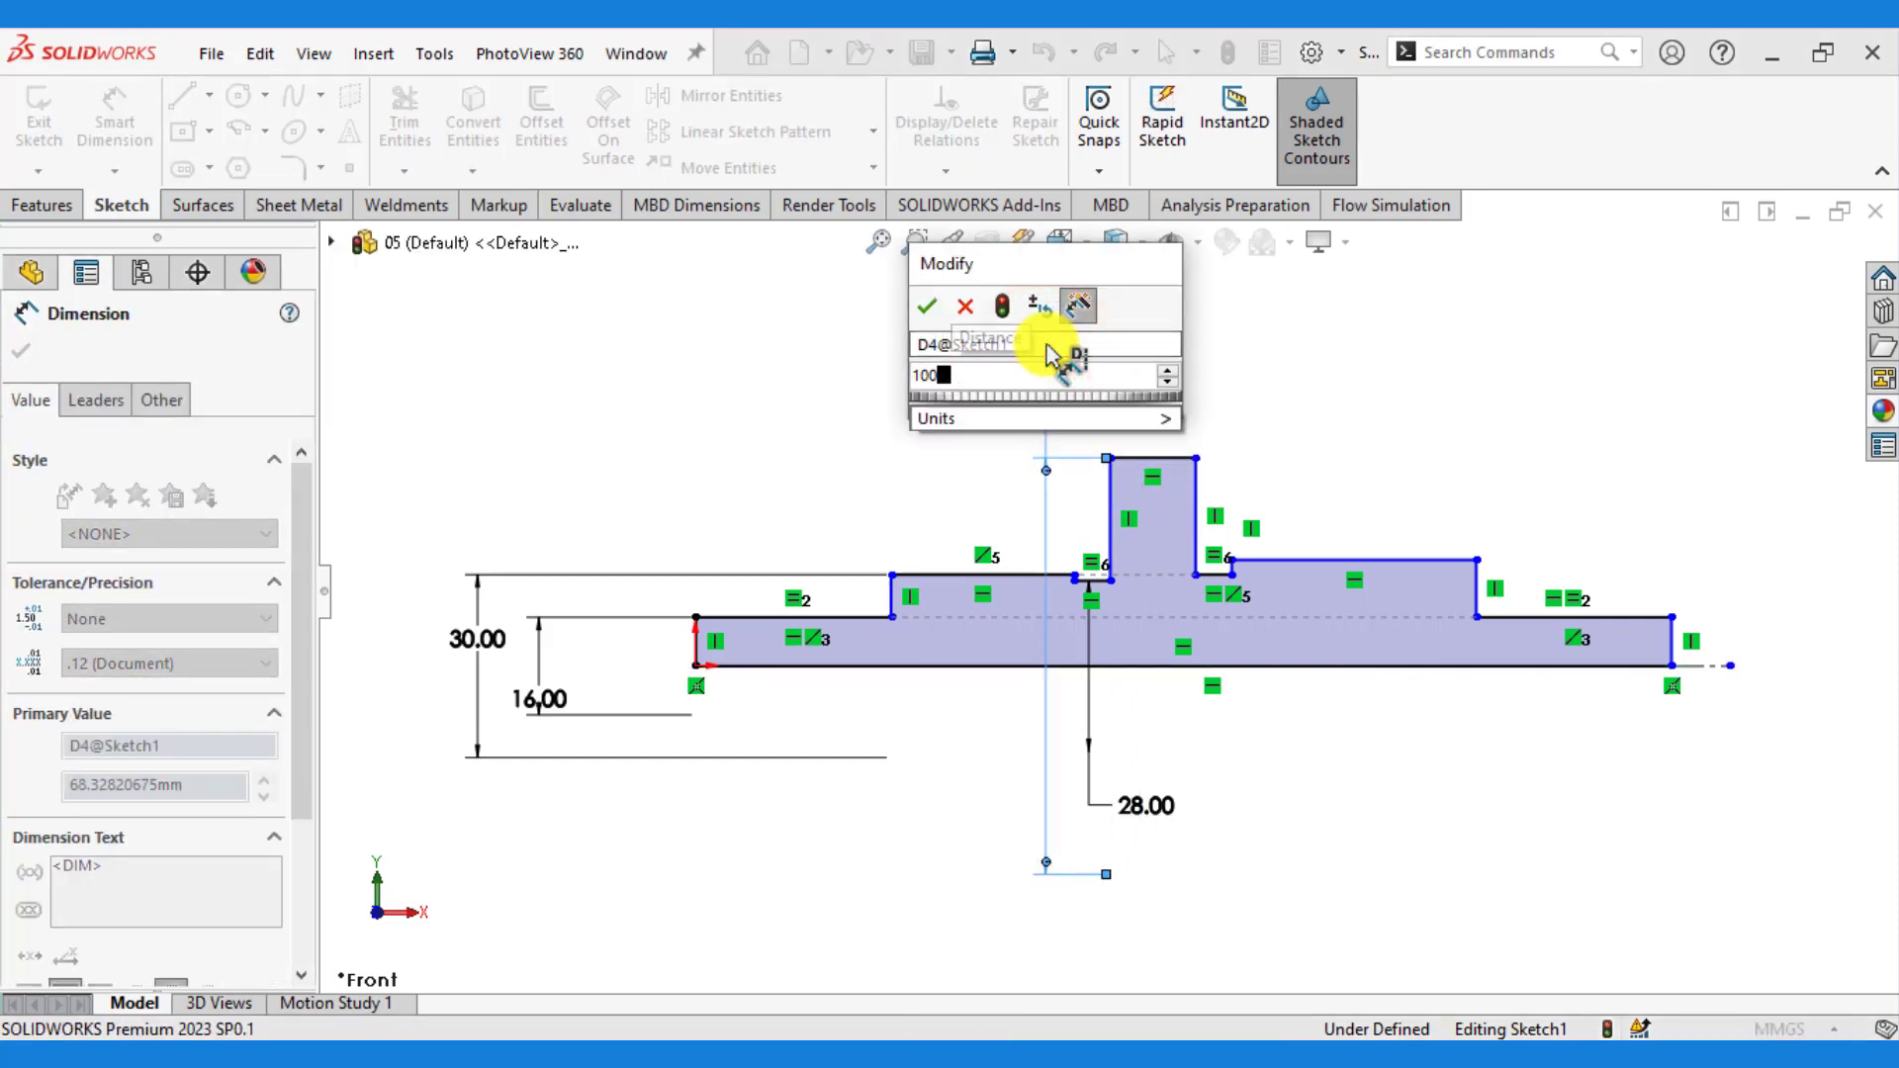
{"action": "key", "text": "Return"}
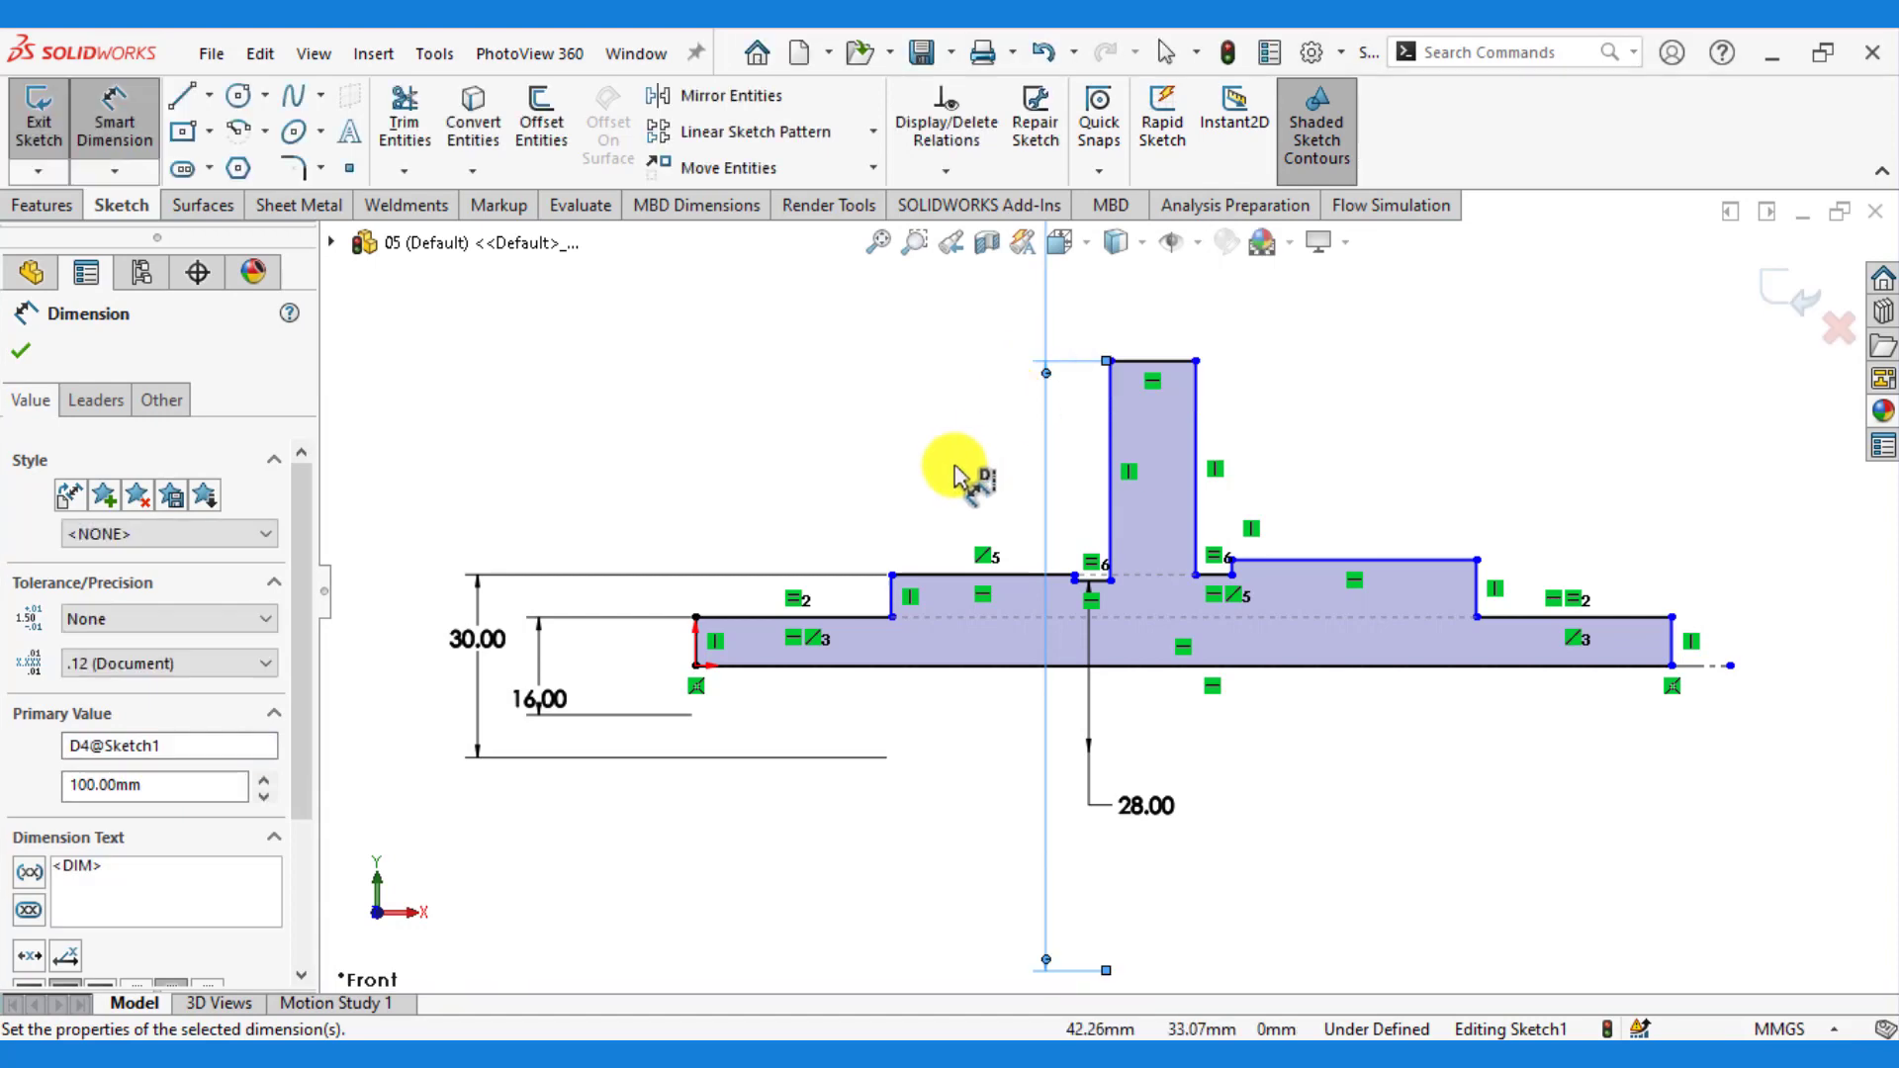
- Dimension the right-hand raised step to 40 mm
{"action": "key", "text": "f"}
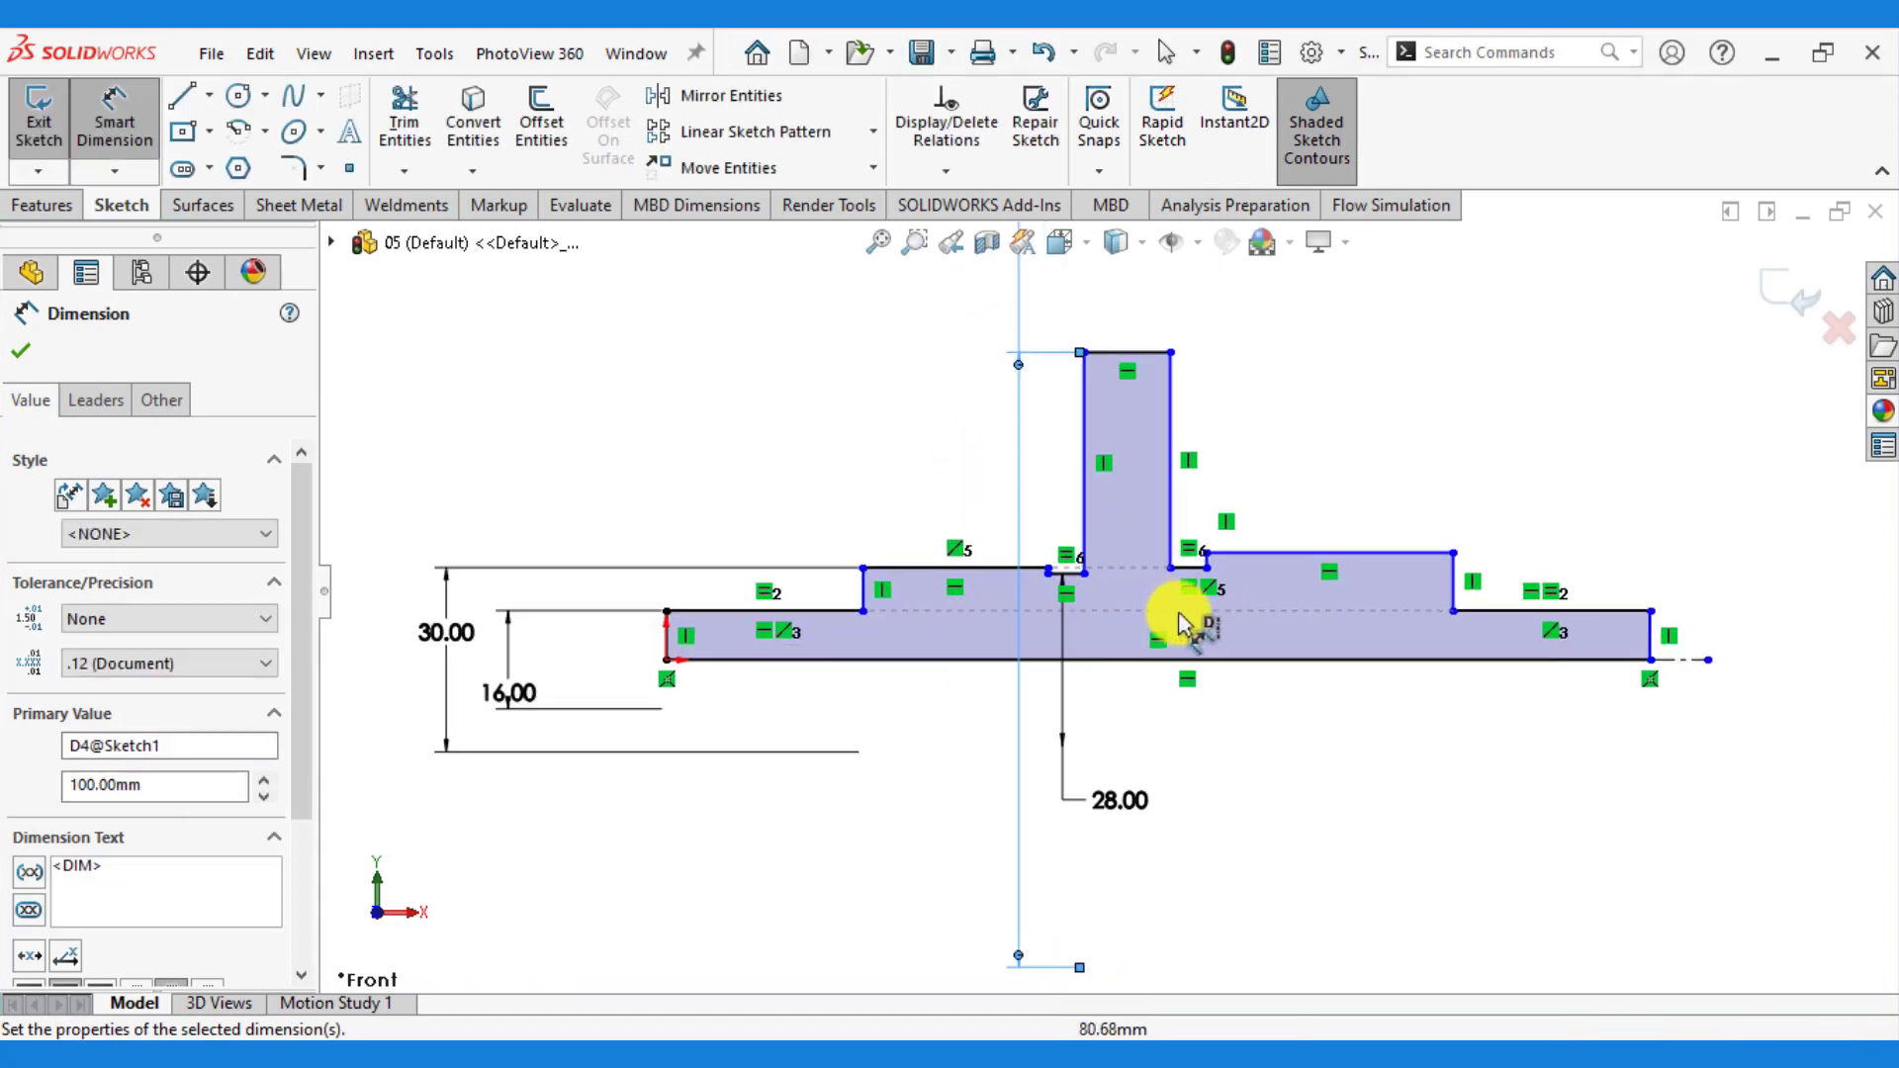
{"action": "left_click", "coordinate": [1283, 552]}
{"action": "left_click", "coordinate": [1305, 441]}
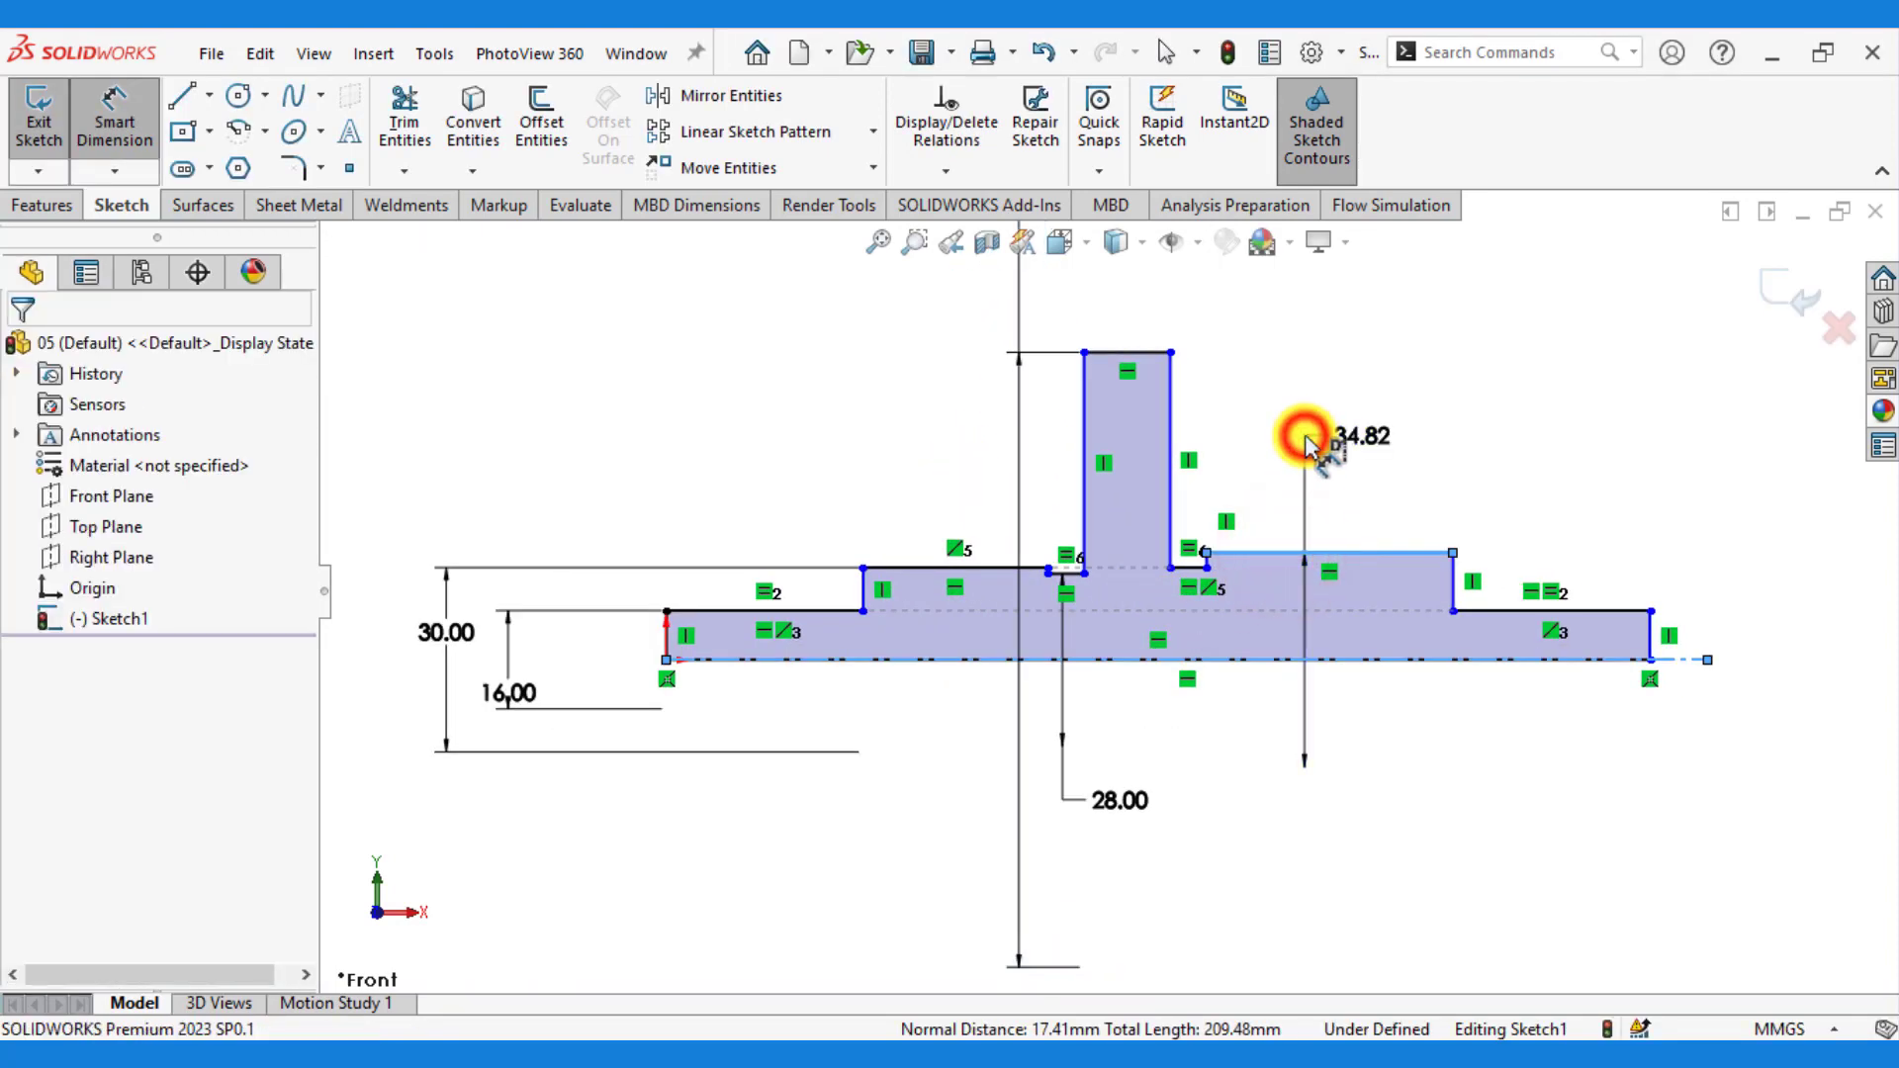
{"action": "type", "text": "40"}
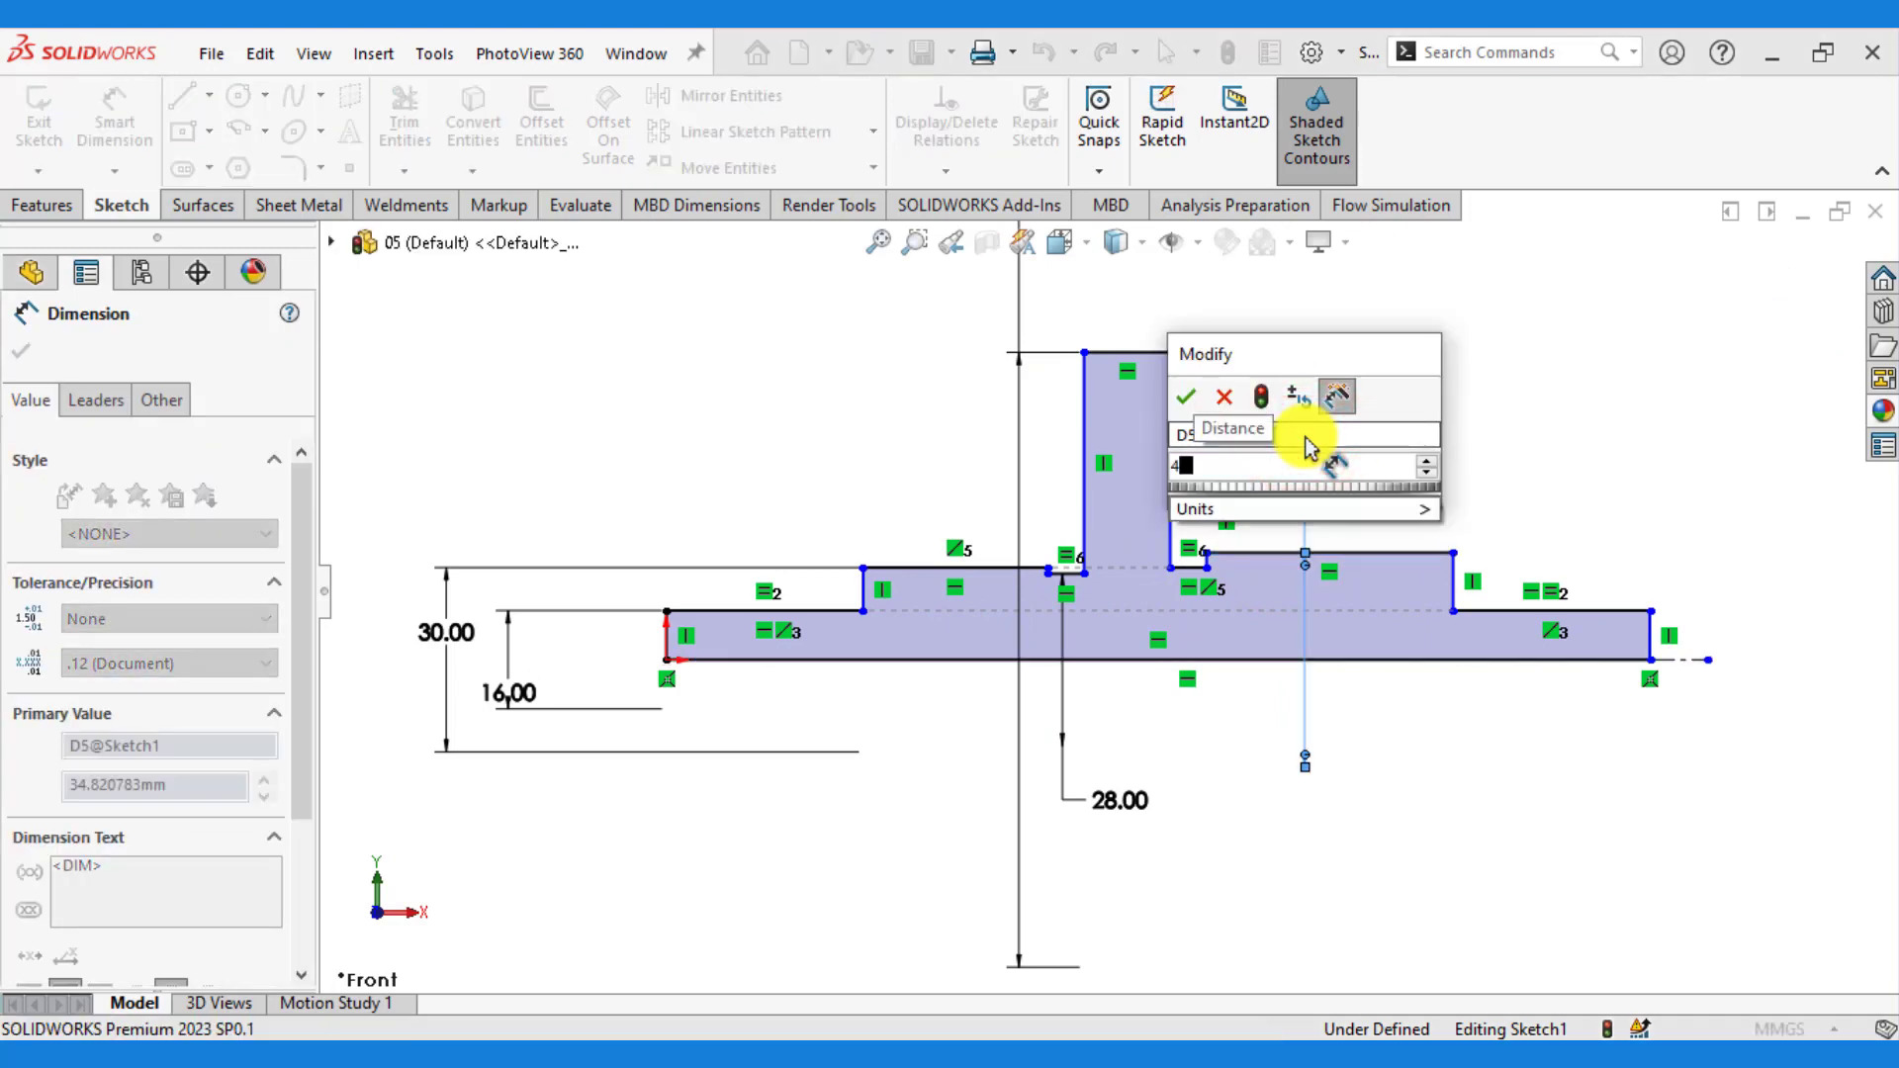
{"action": "key", "text": "Return"}
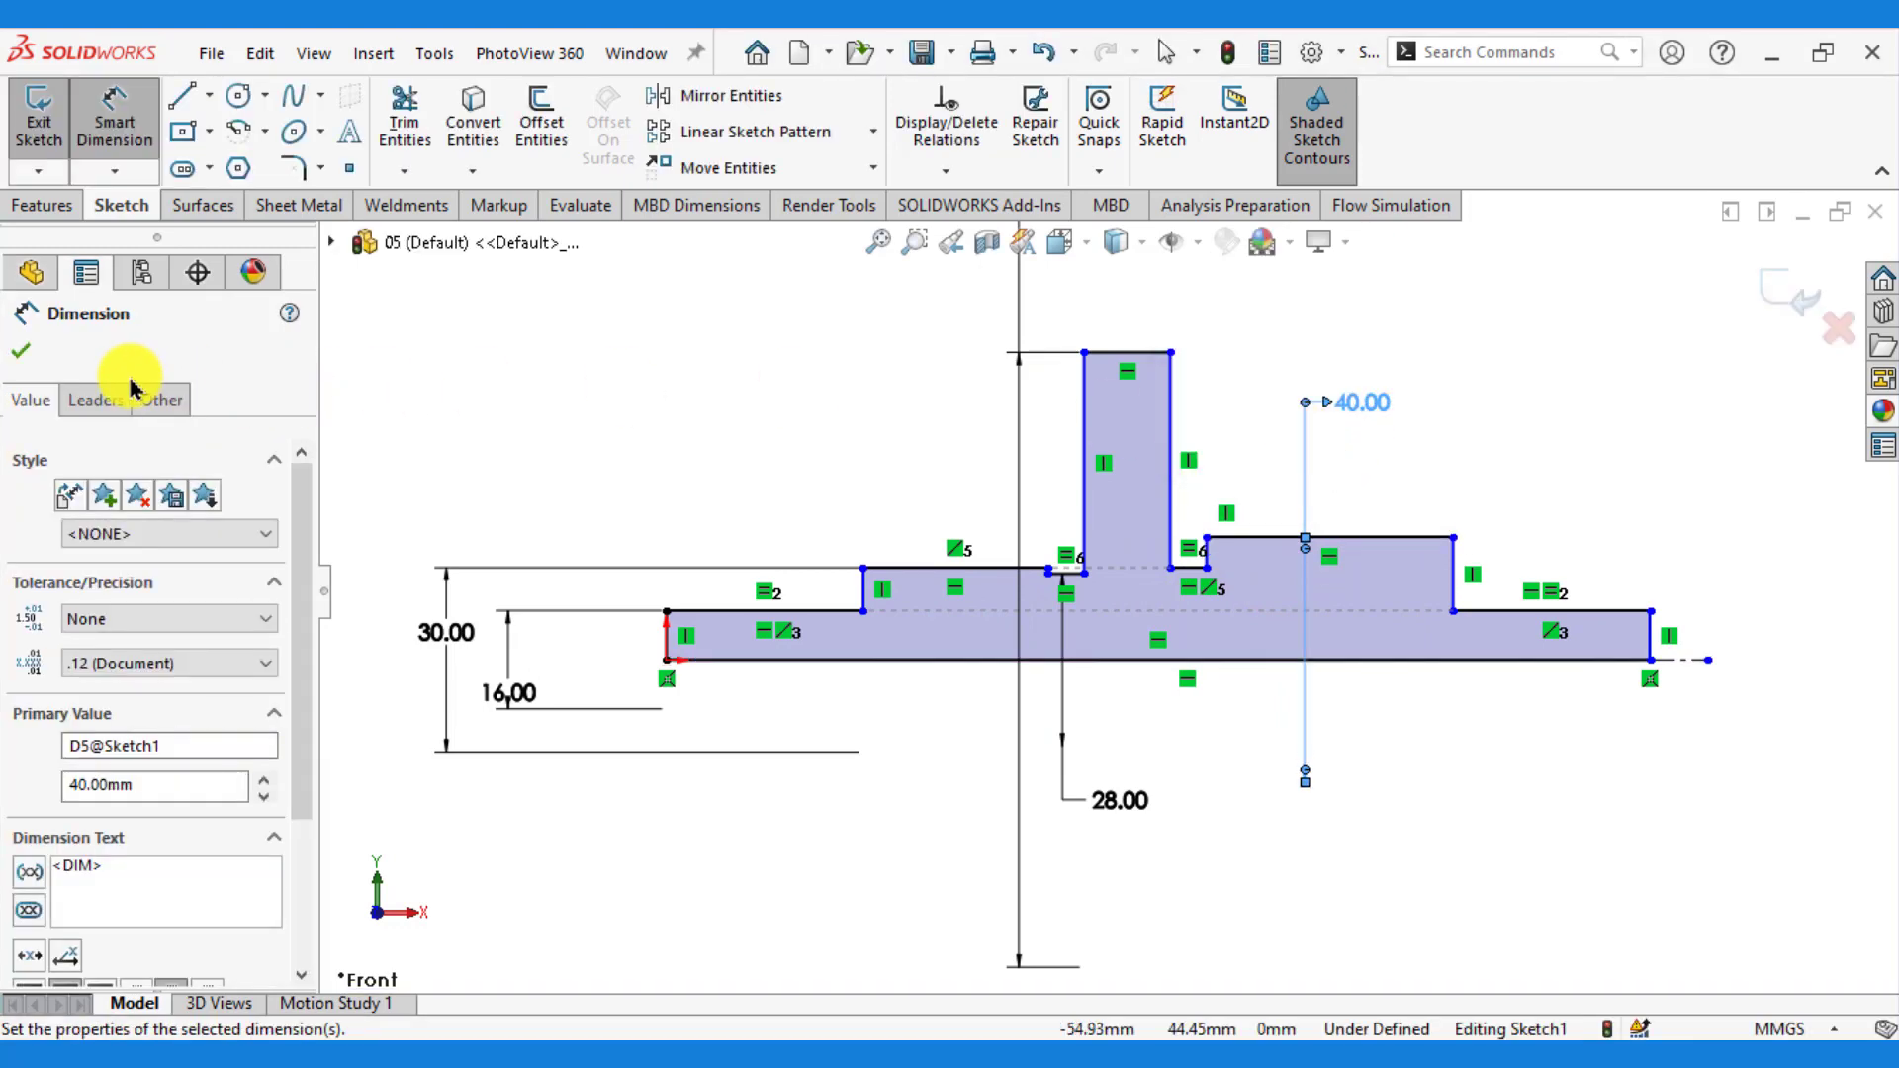
- Dimension the first step's length at 32 mm and the second step's at 30 mm
{"action": "left_click", "coordinate": [24, 348]}
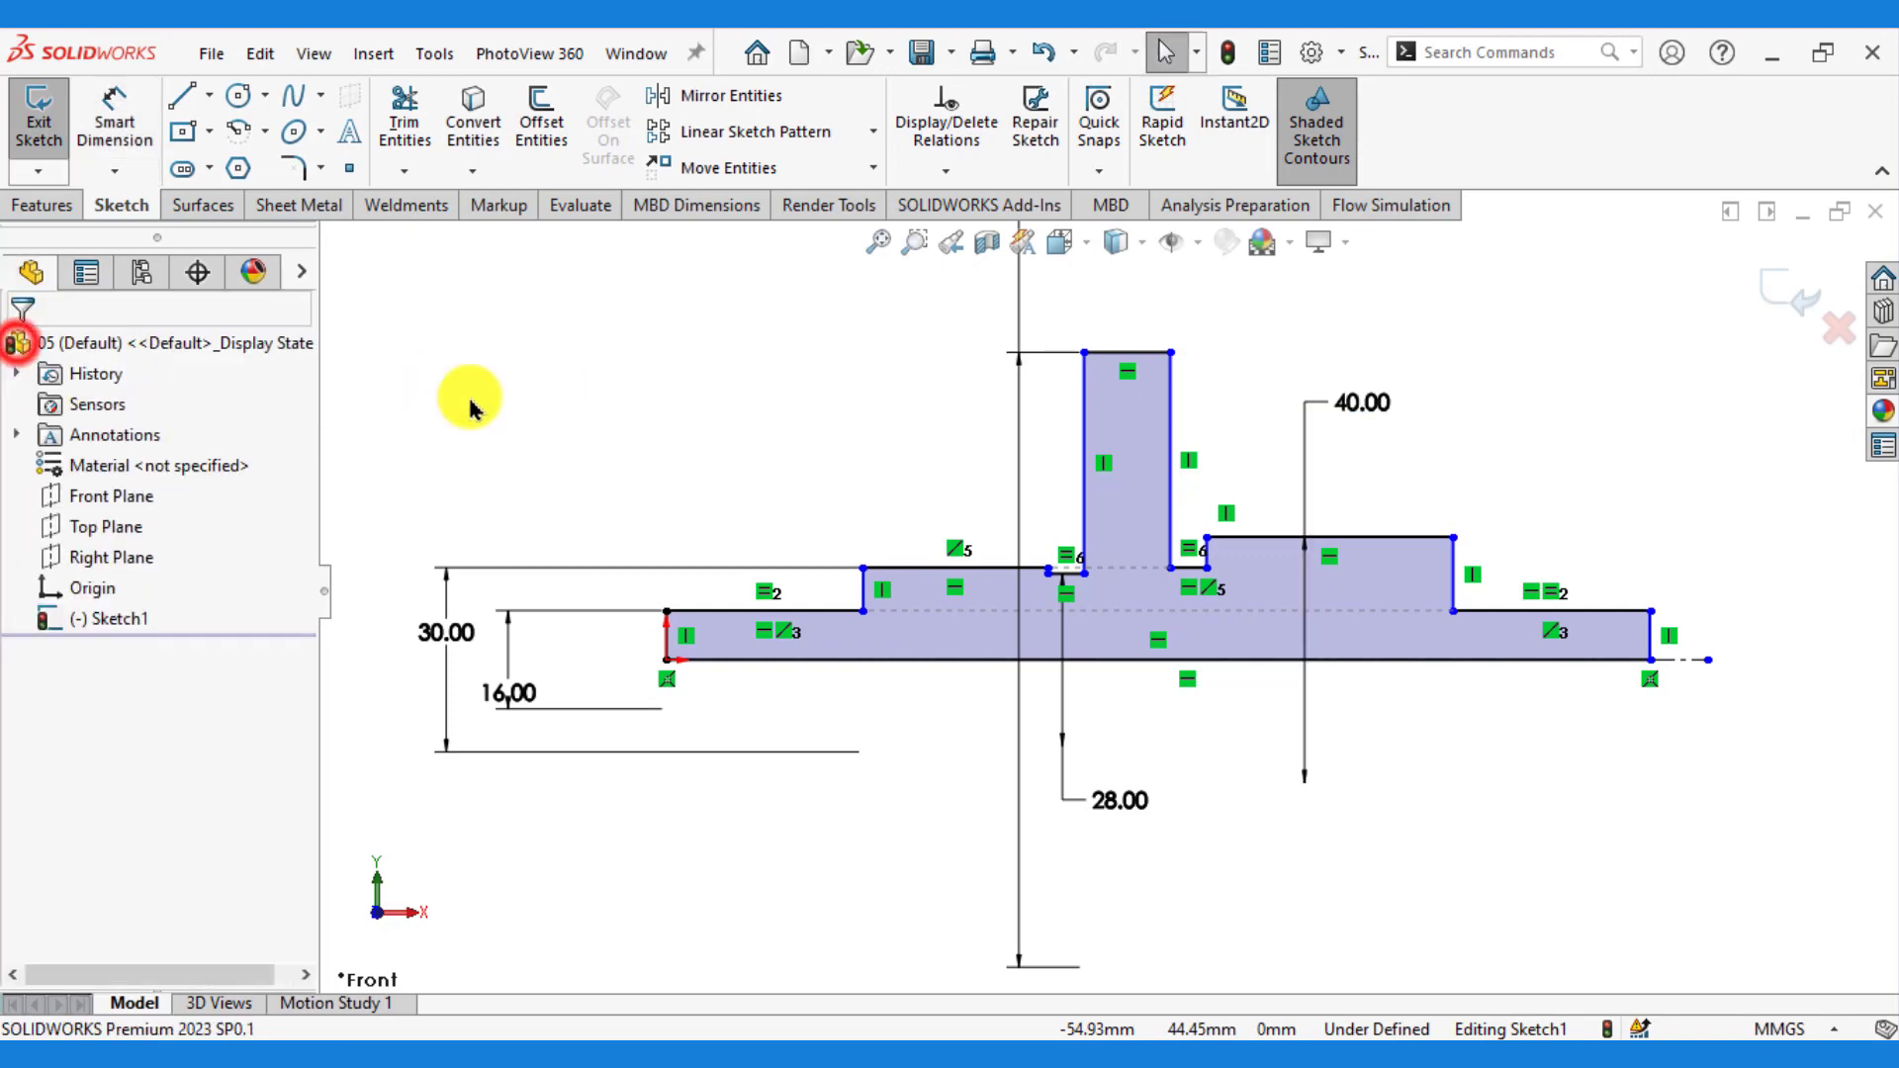
{"action": "left_click", "coordinate": [521, 394]}
{"action": "left_click", "coordinate": [128, 116]}
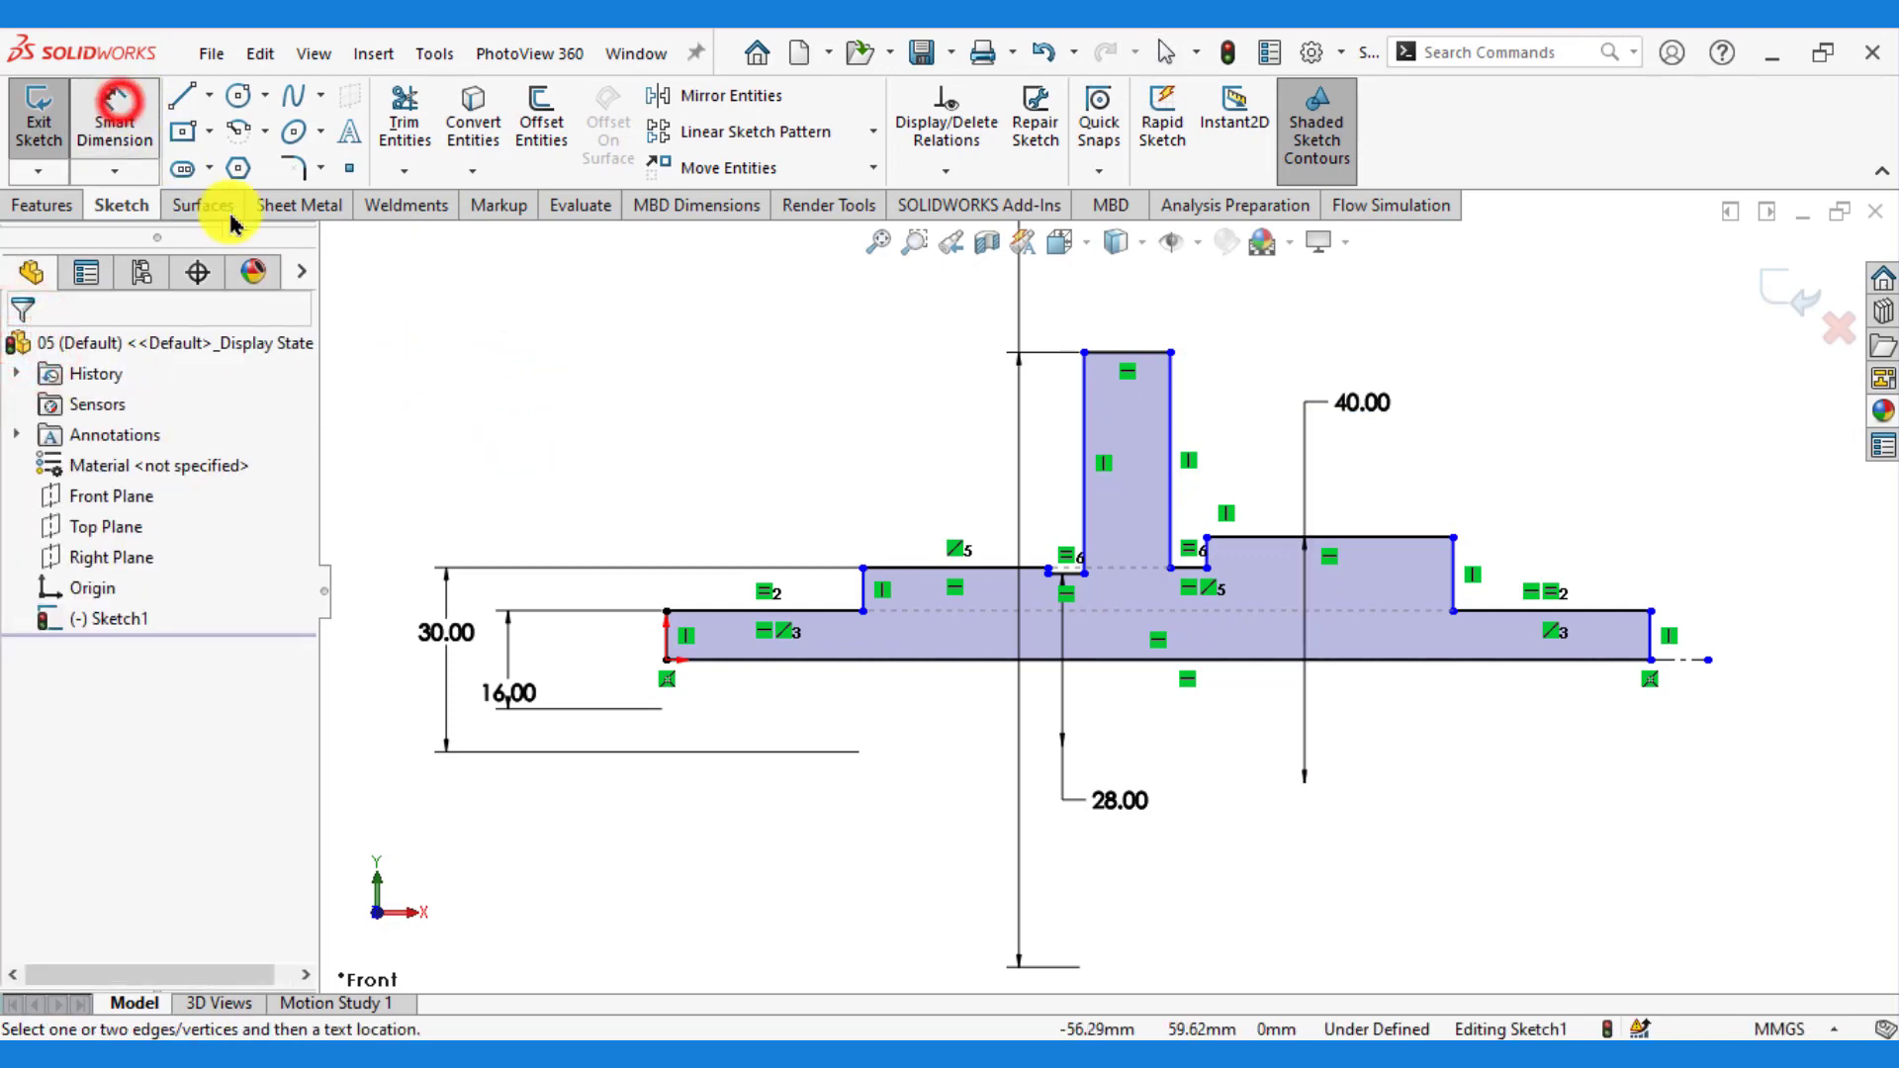
{"action": "left_click", "coordinate": [717, 608]}
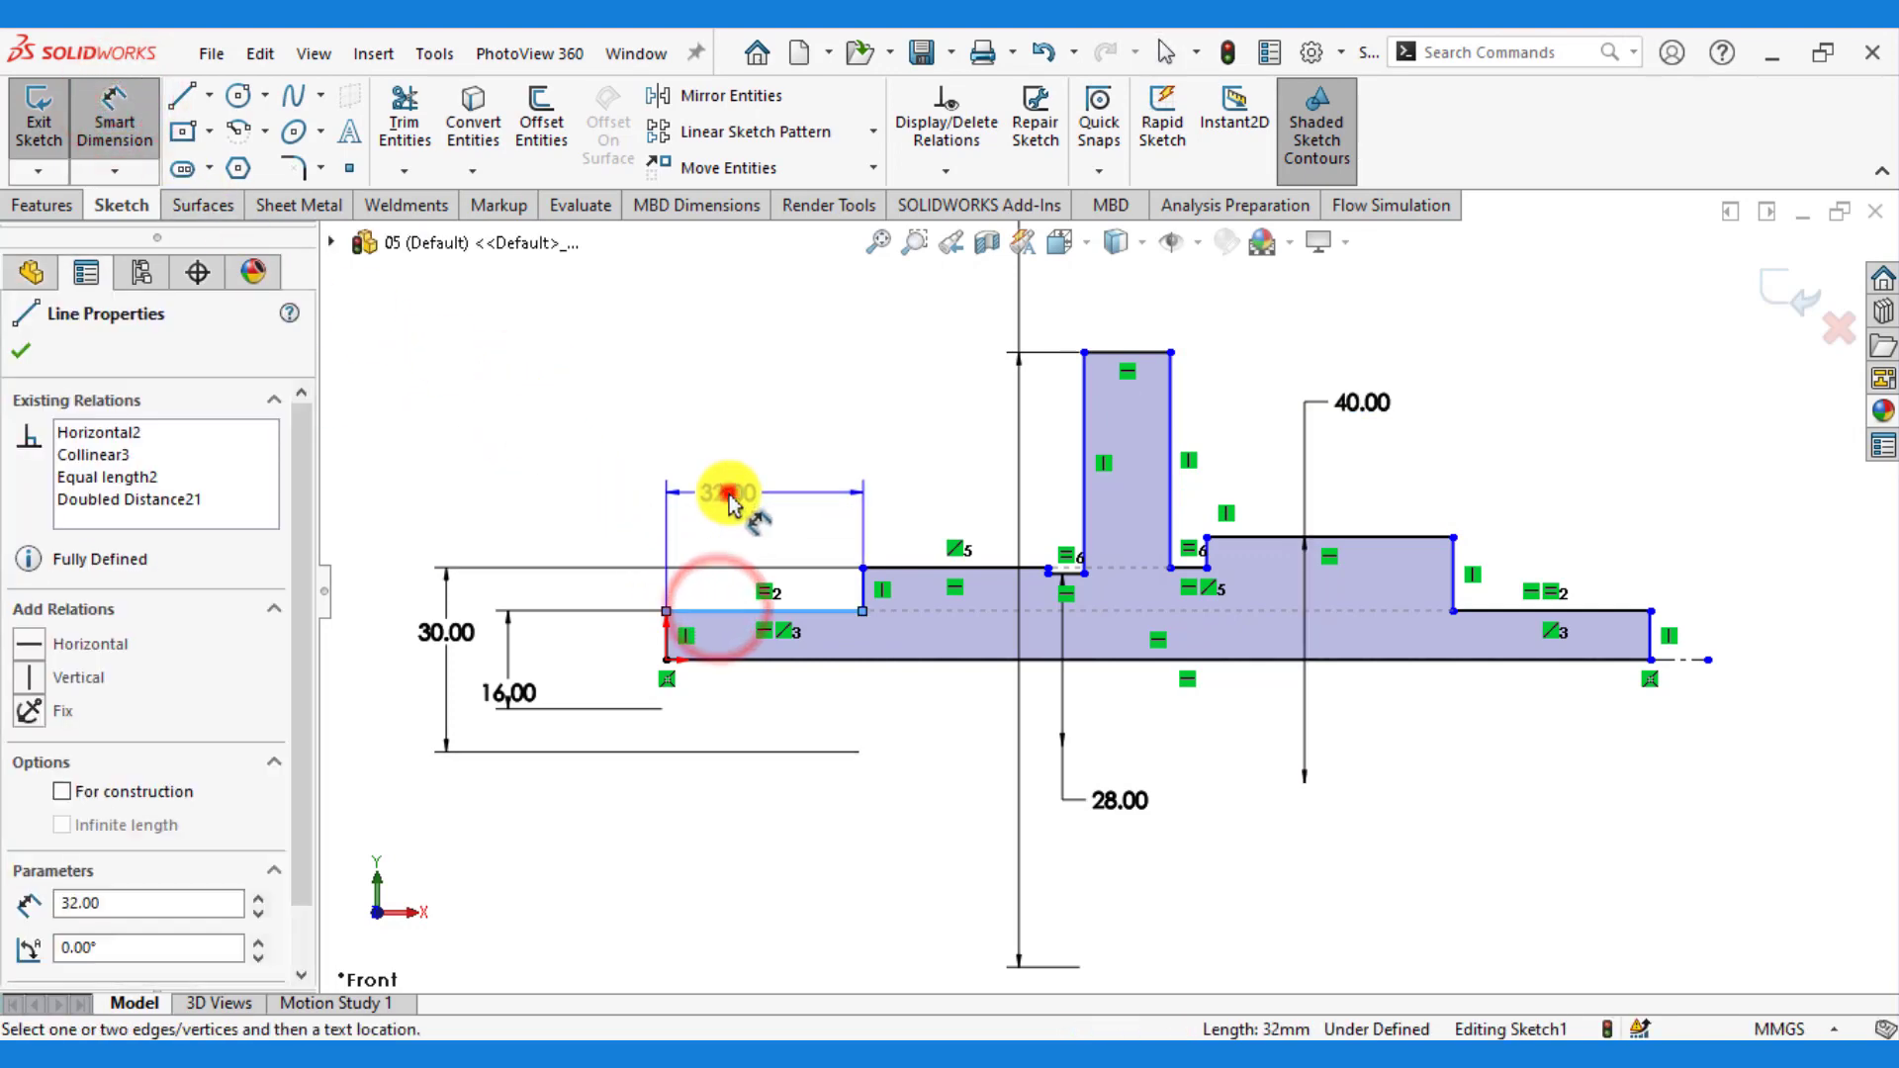
{"action": "left_click", "coordinate": [731, 509]}
{"action": "left_click", "coordinate": [611, 457]}
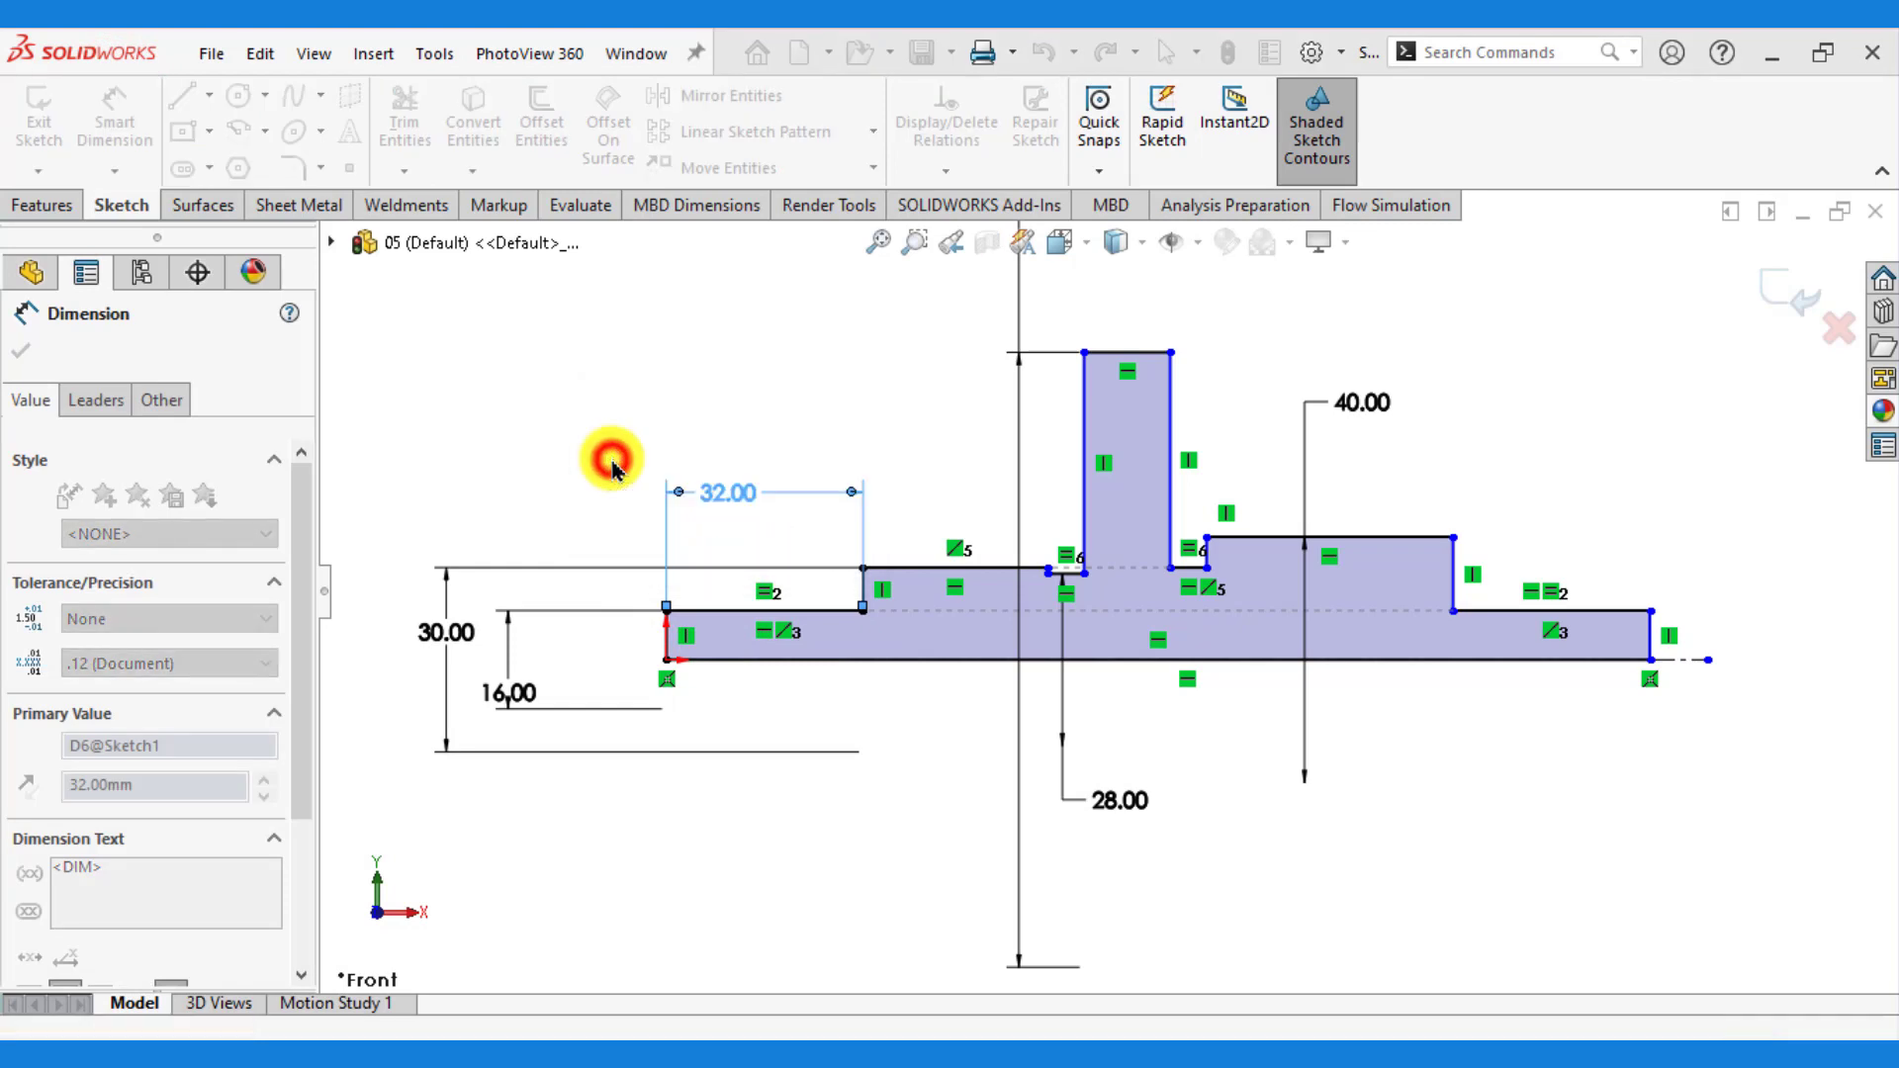
{"action": "left_click", "coordinate": [902, 569]}
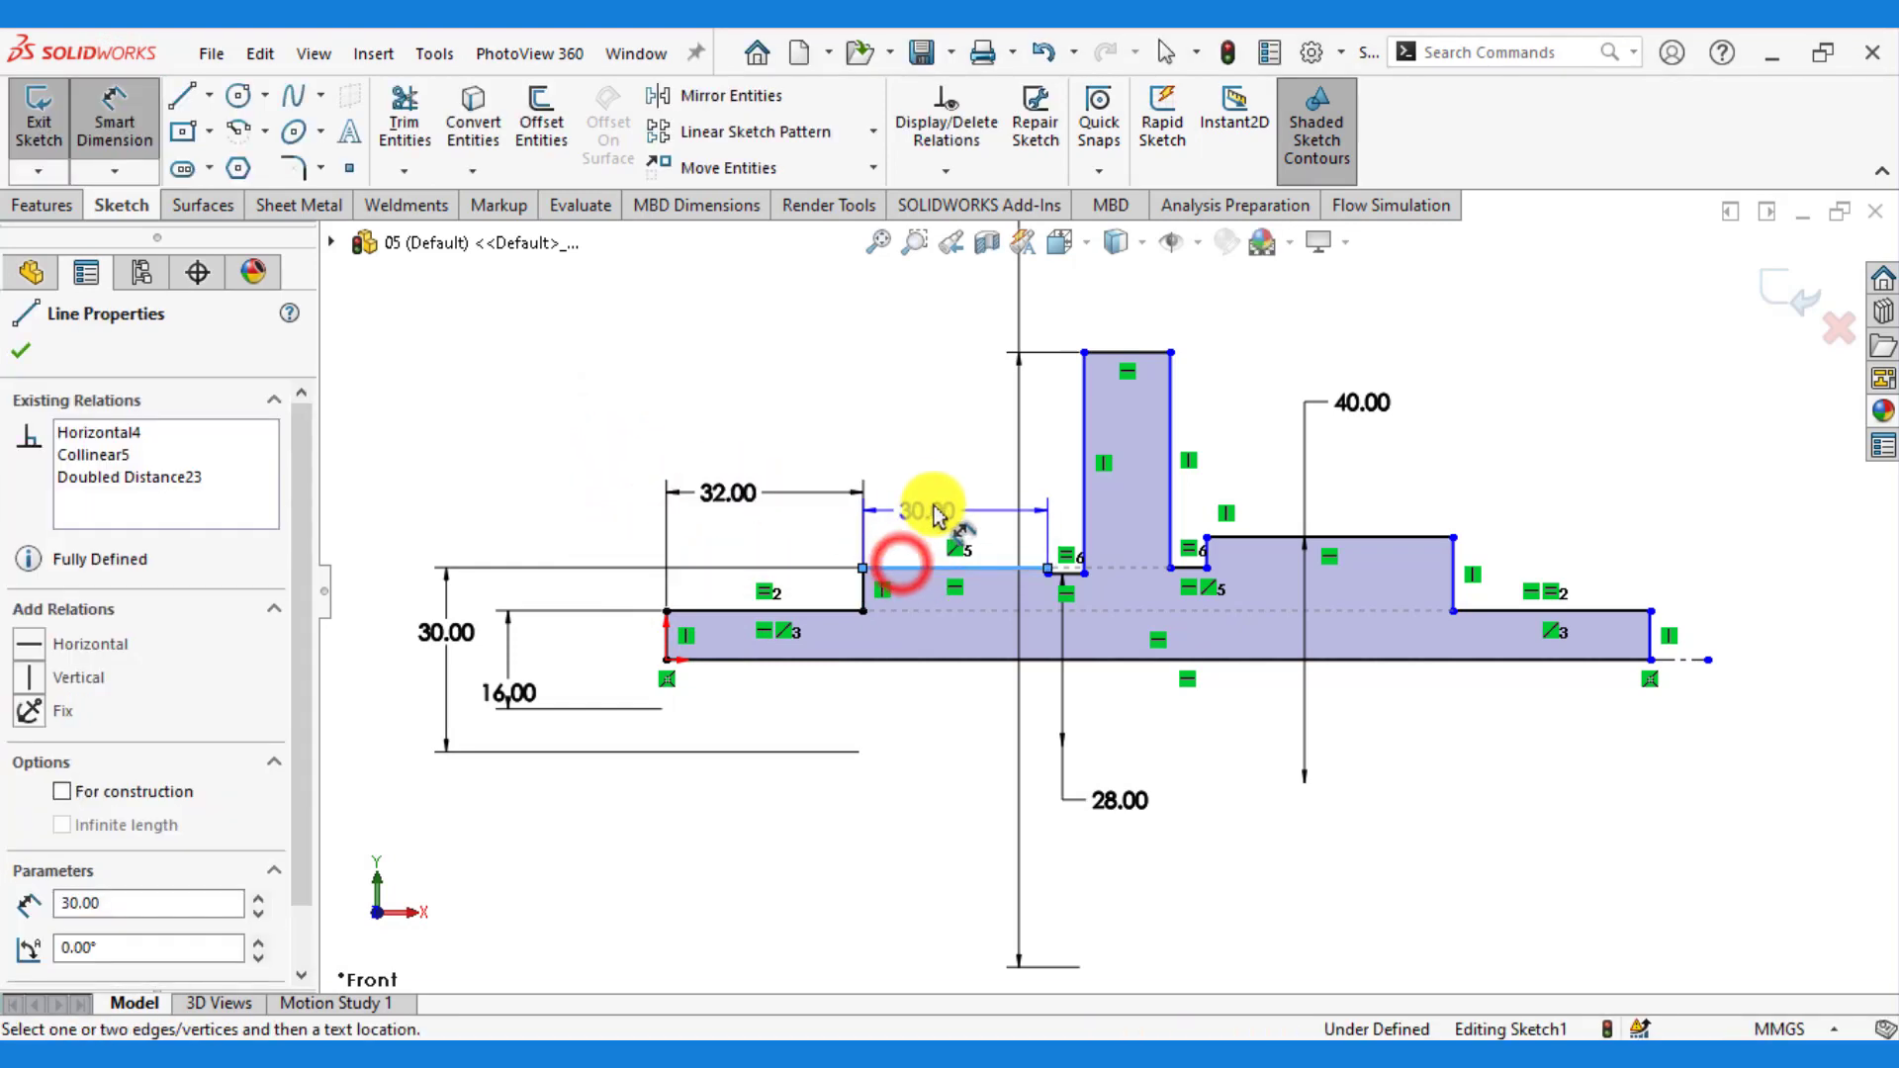
{"action": "left_click", "coordinate": [940, 497]}
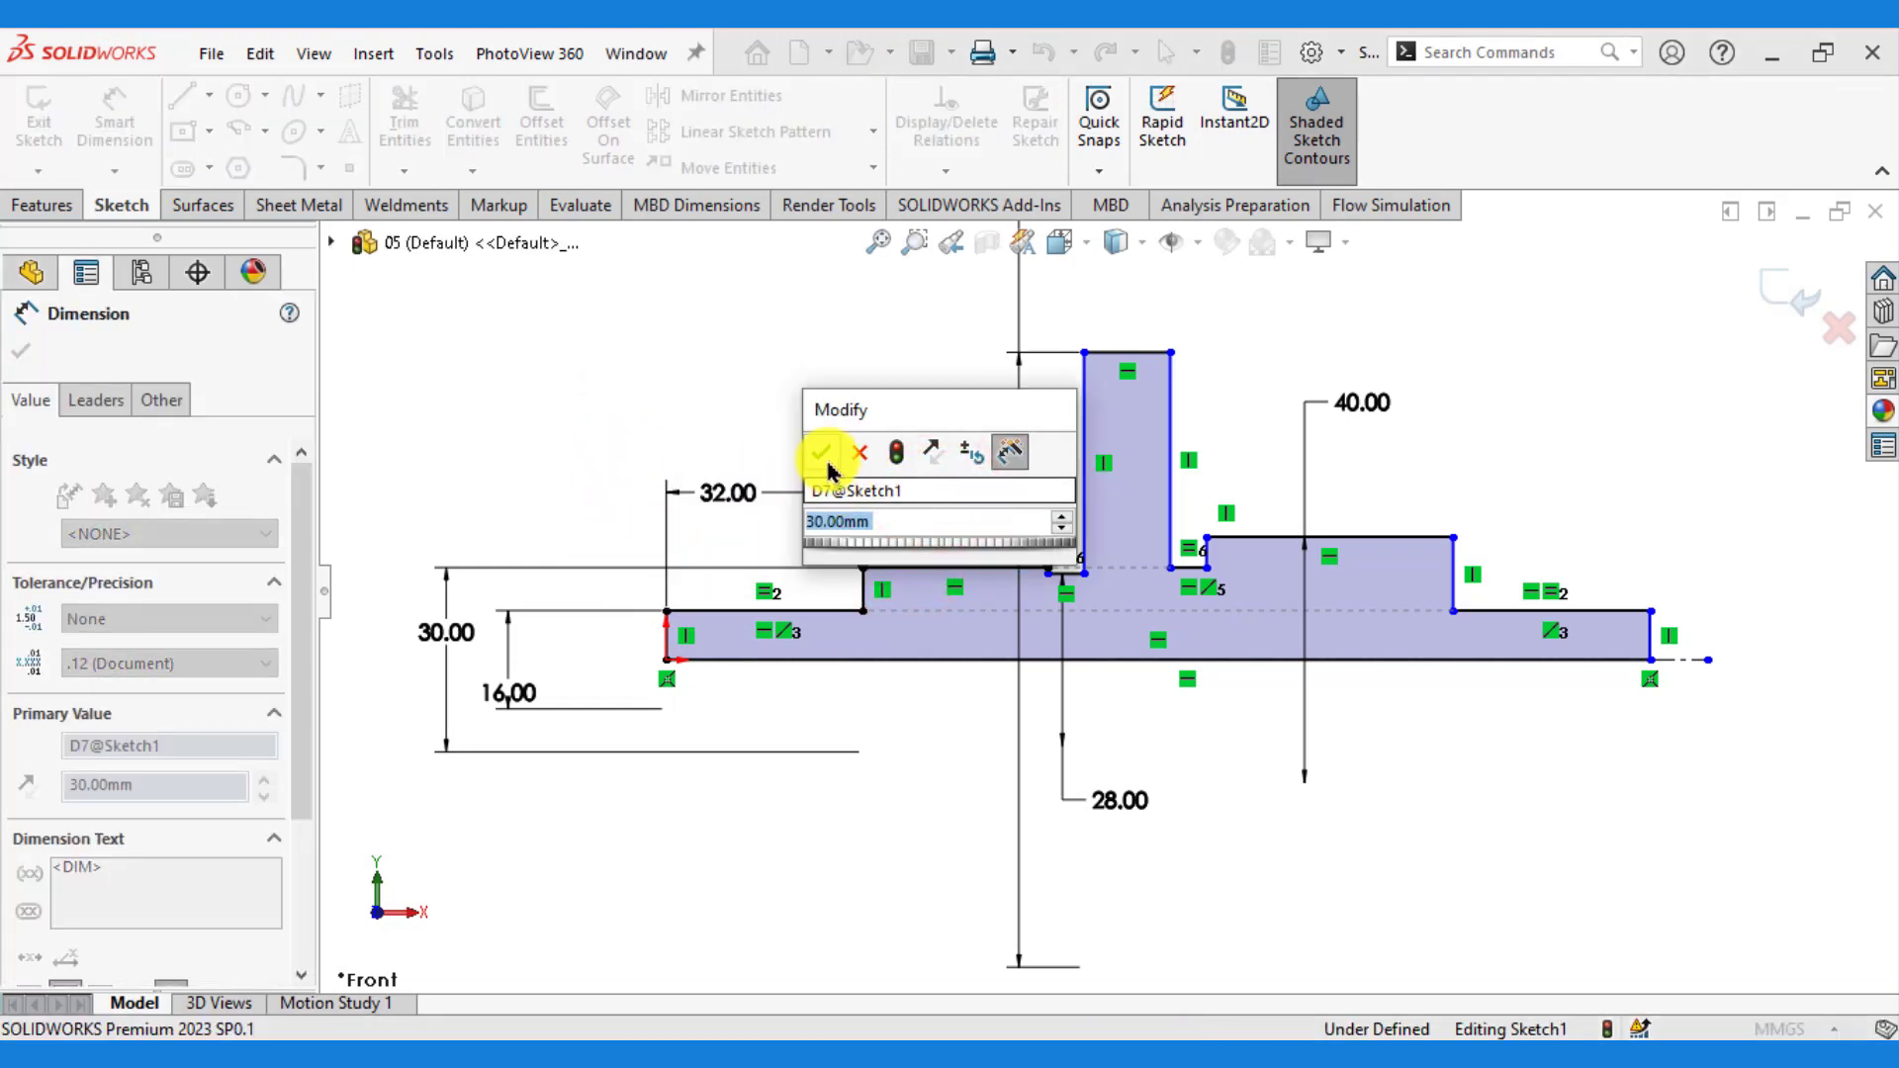
{"action": "left_click", "coordinate": [820, 452]}
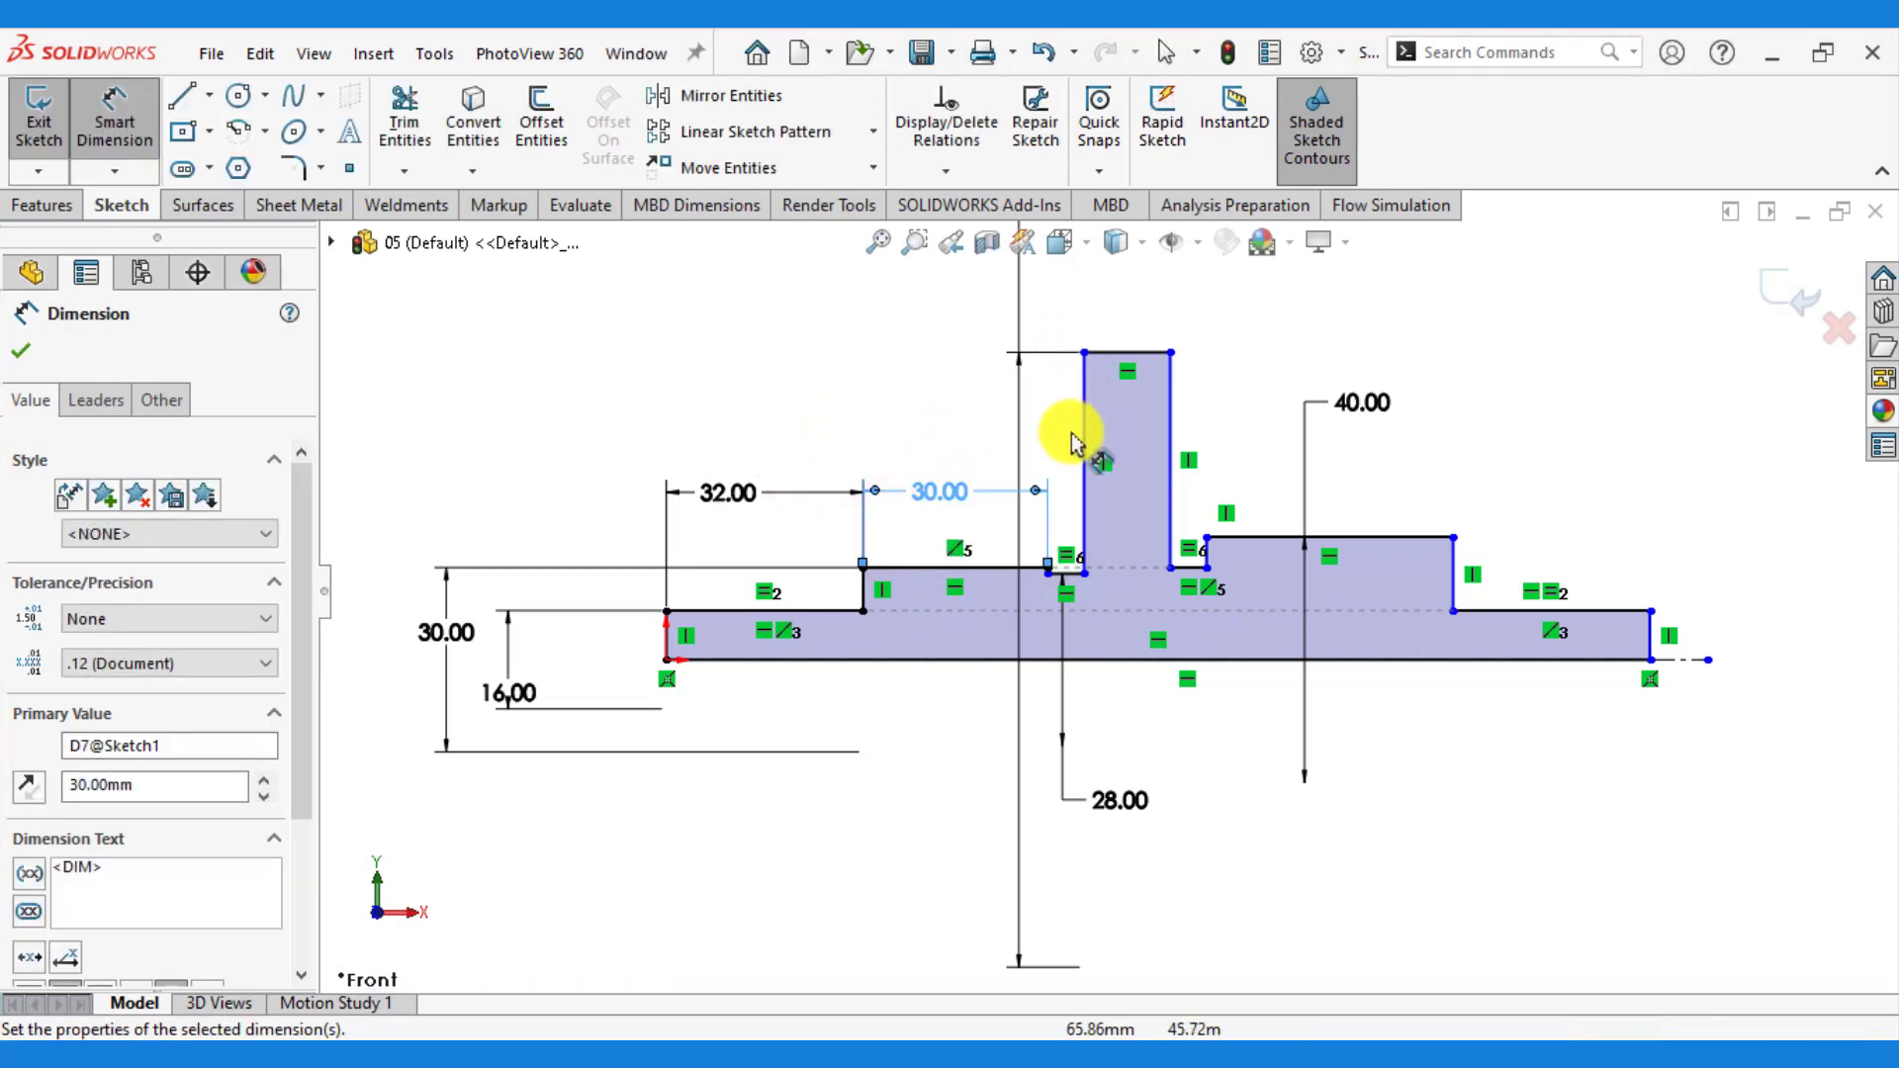
- Dimension the flange width at 14 mm and the right raised step at 40 mm
{"action": "scroll", "coordinate": [1065, 445], "scroll_direction": "down", "scroll_amount": 1}
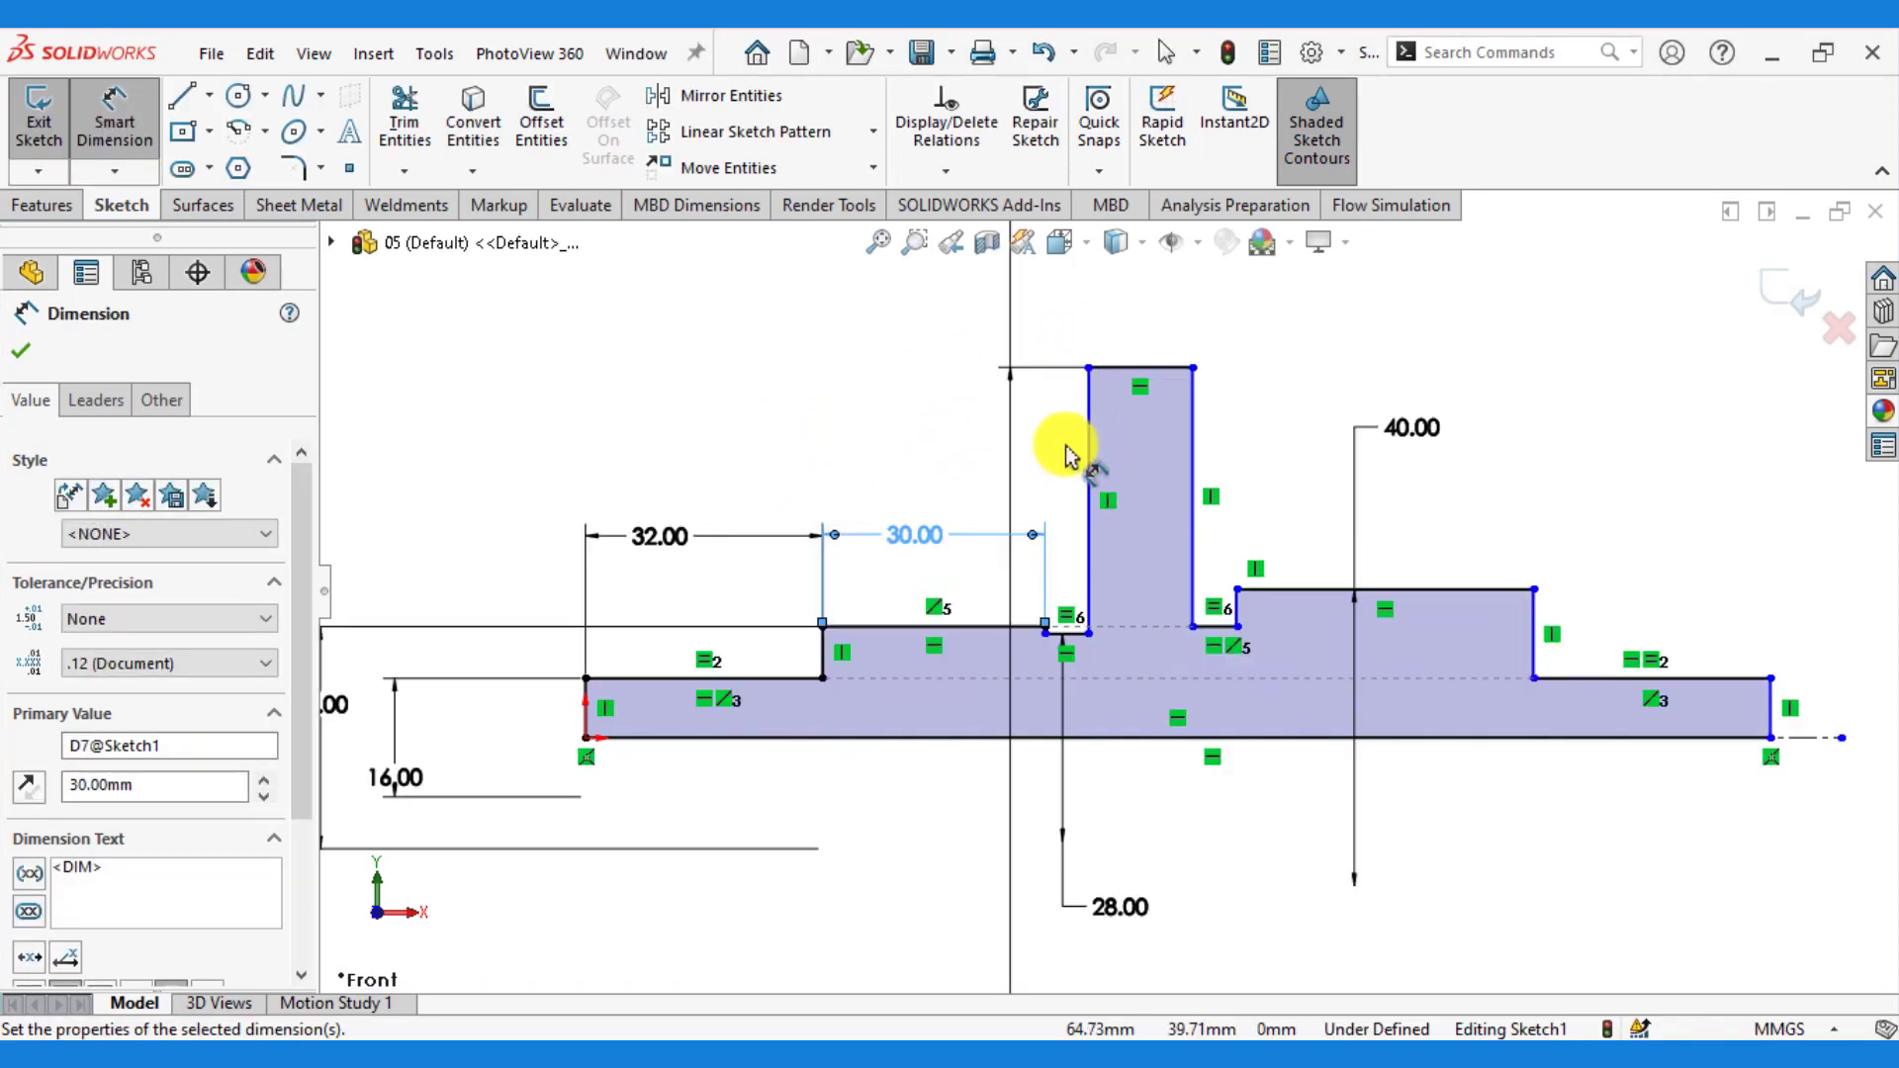
{"action": "left_click", "coordinate": [1123, 368]}
{"action": "left_click", "coordinate": [1134, 312]}
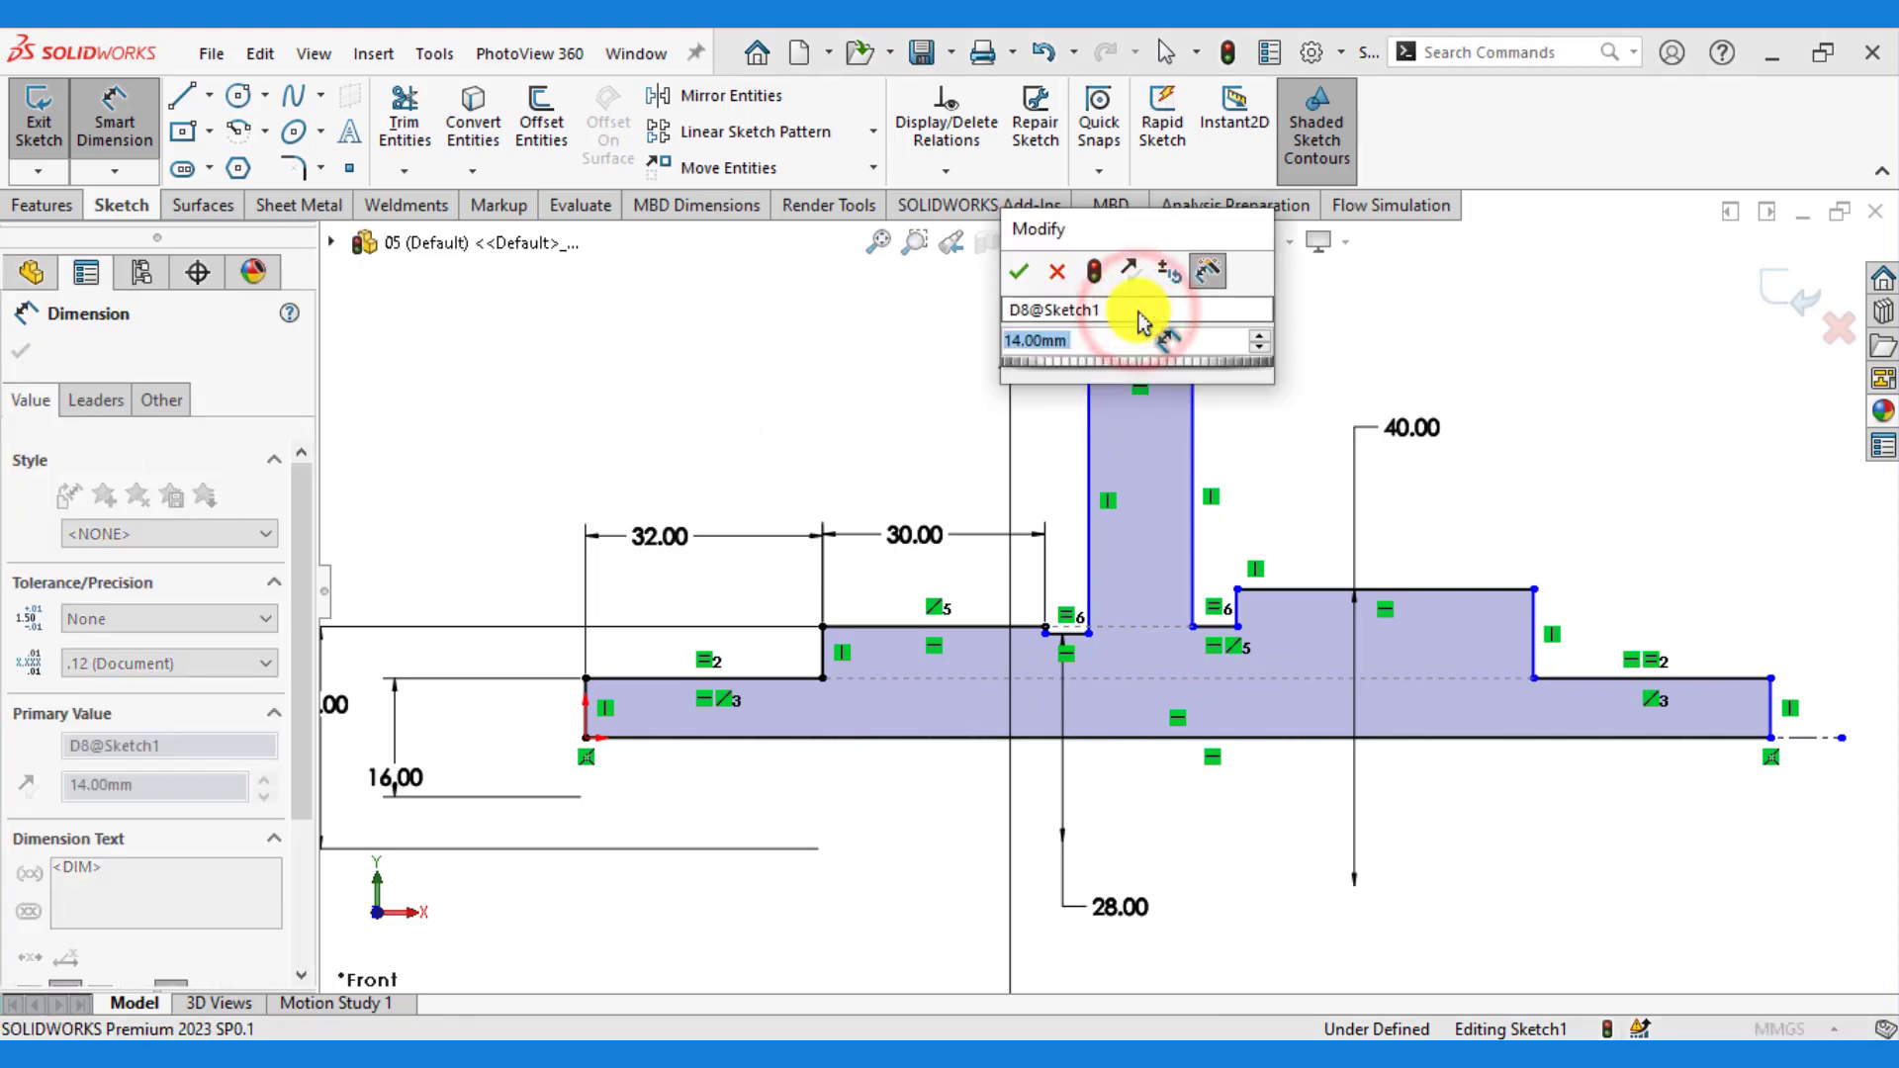
{"action": "left_click", "coordinate": [1023, 275]}
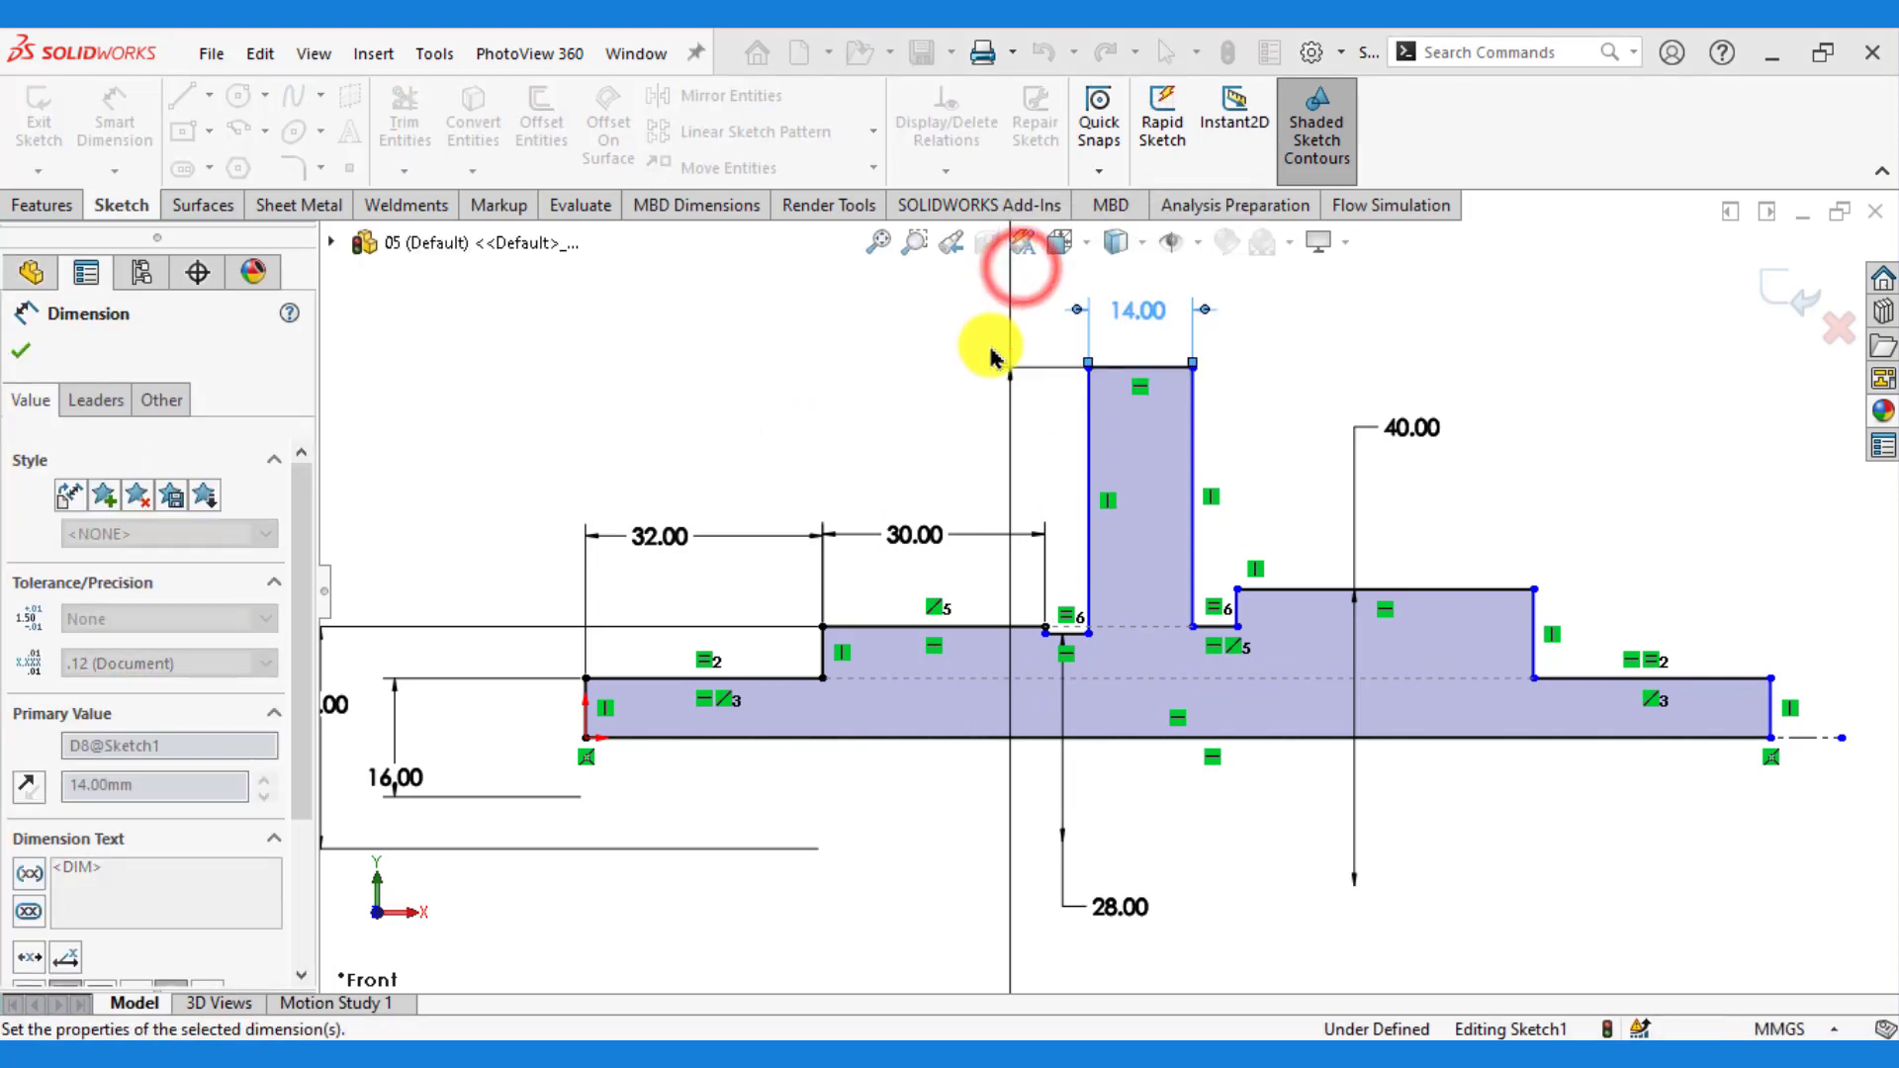
{"action": "left_click", "coordinate": [1282, 592]}
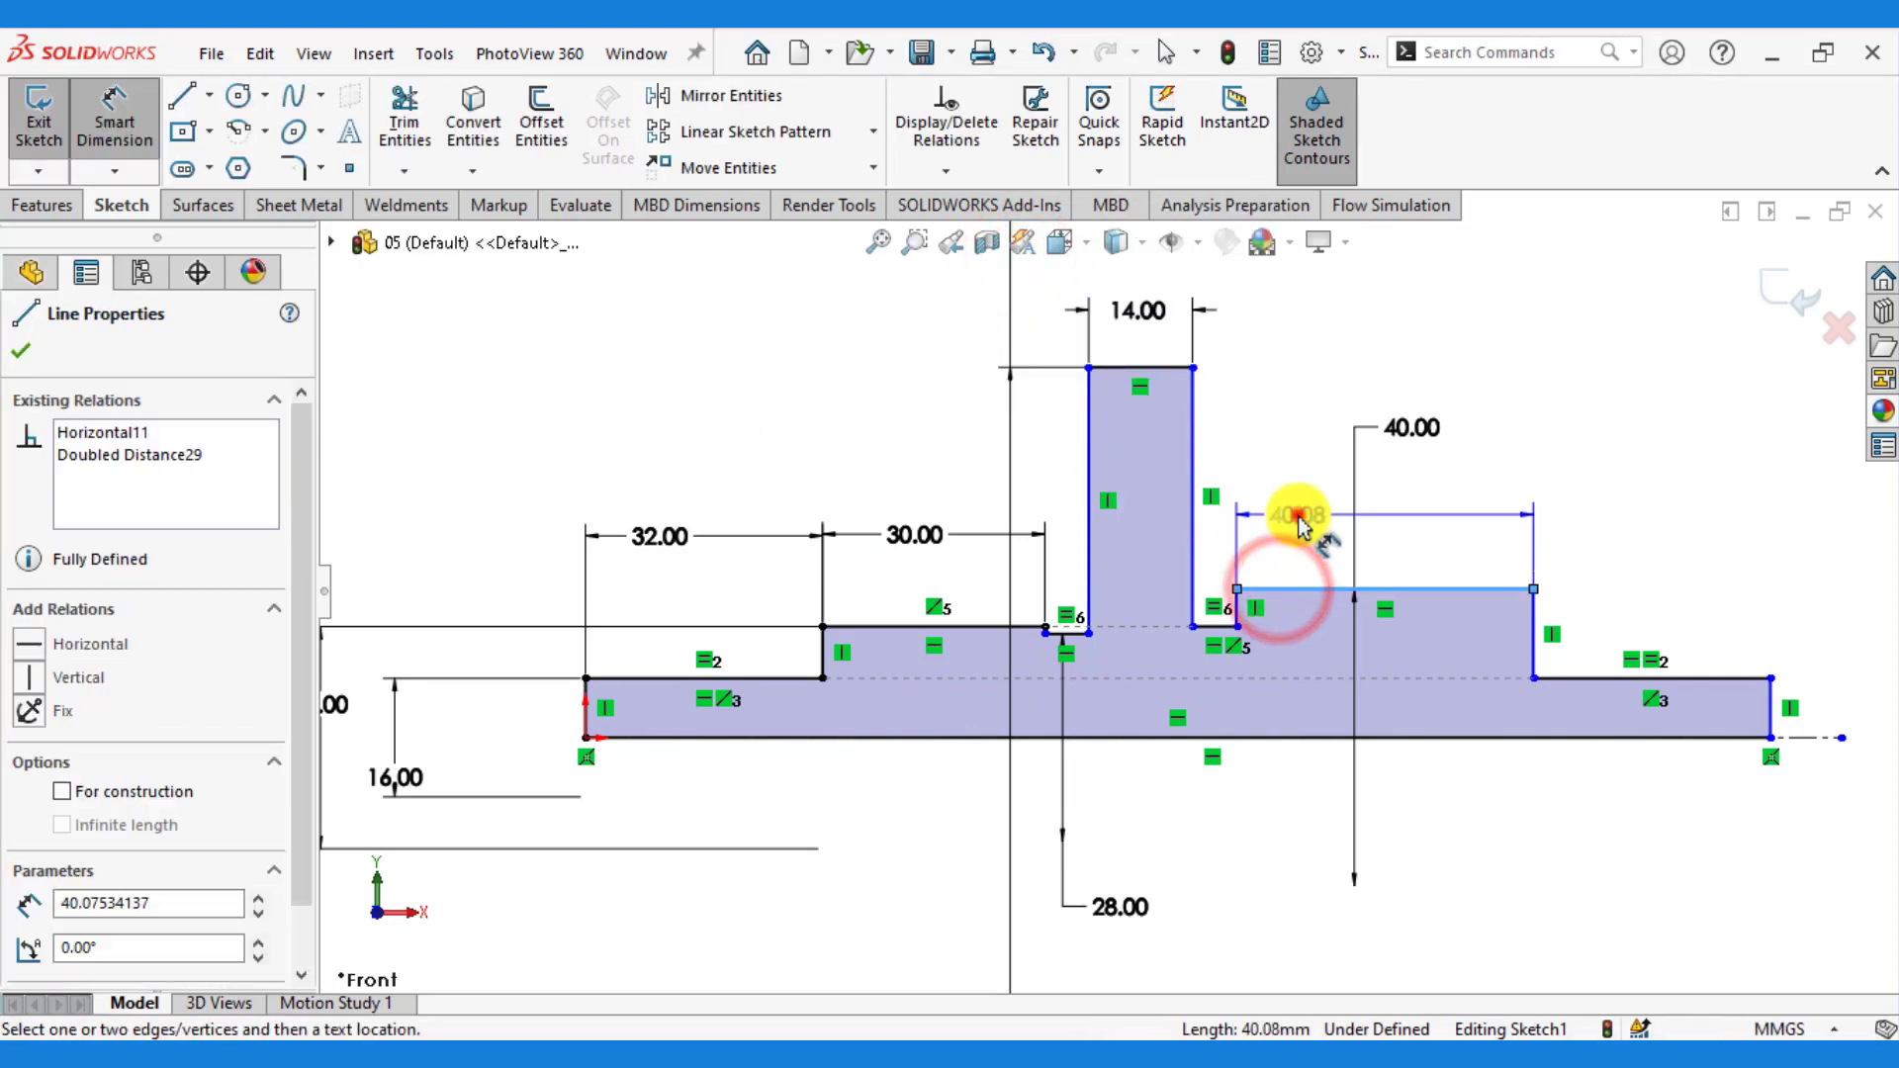
{"action": "left_click", "coordinate": [1298, 512]}
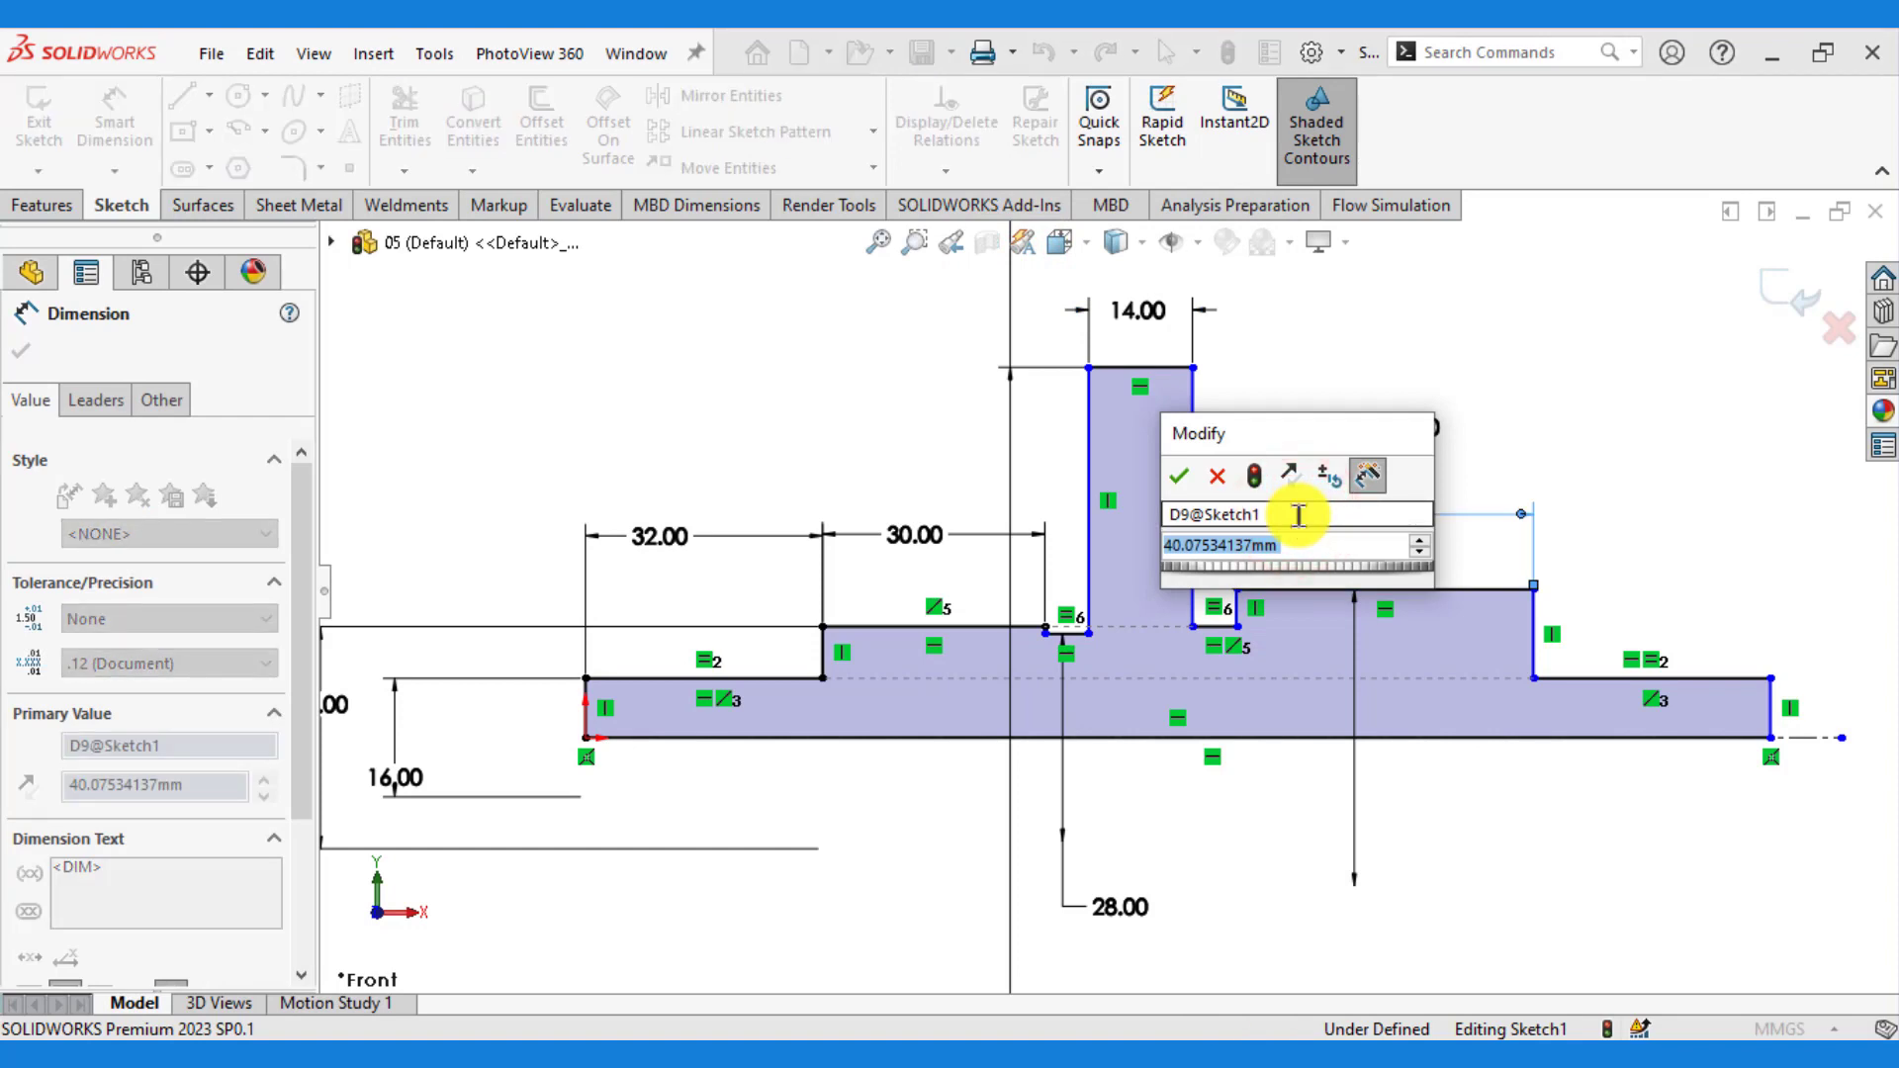
{"action": "type", "text": "40"}
{"action": "key", "text": "Return"}
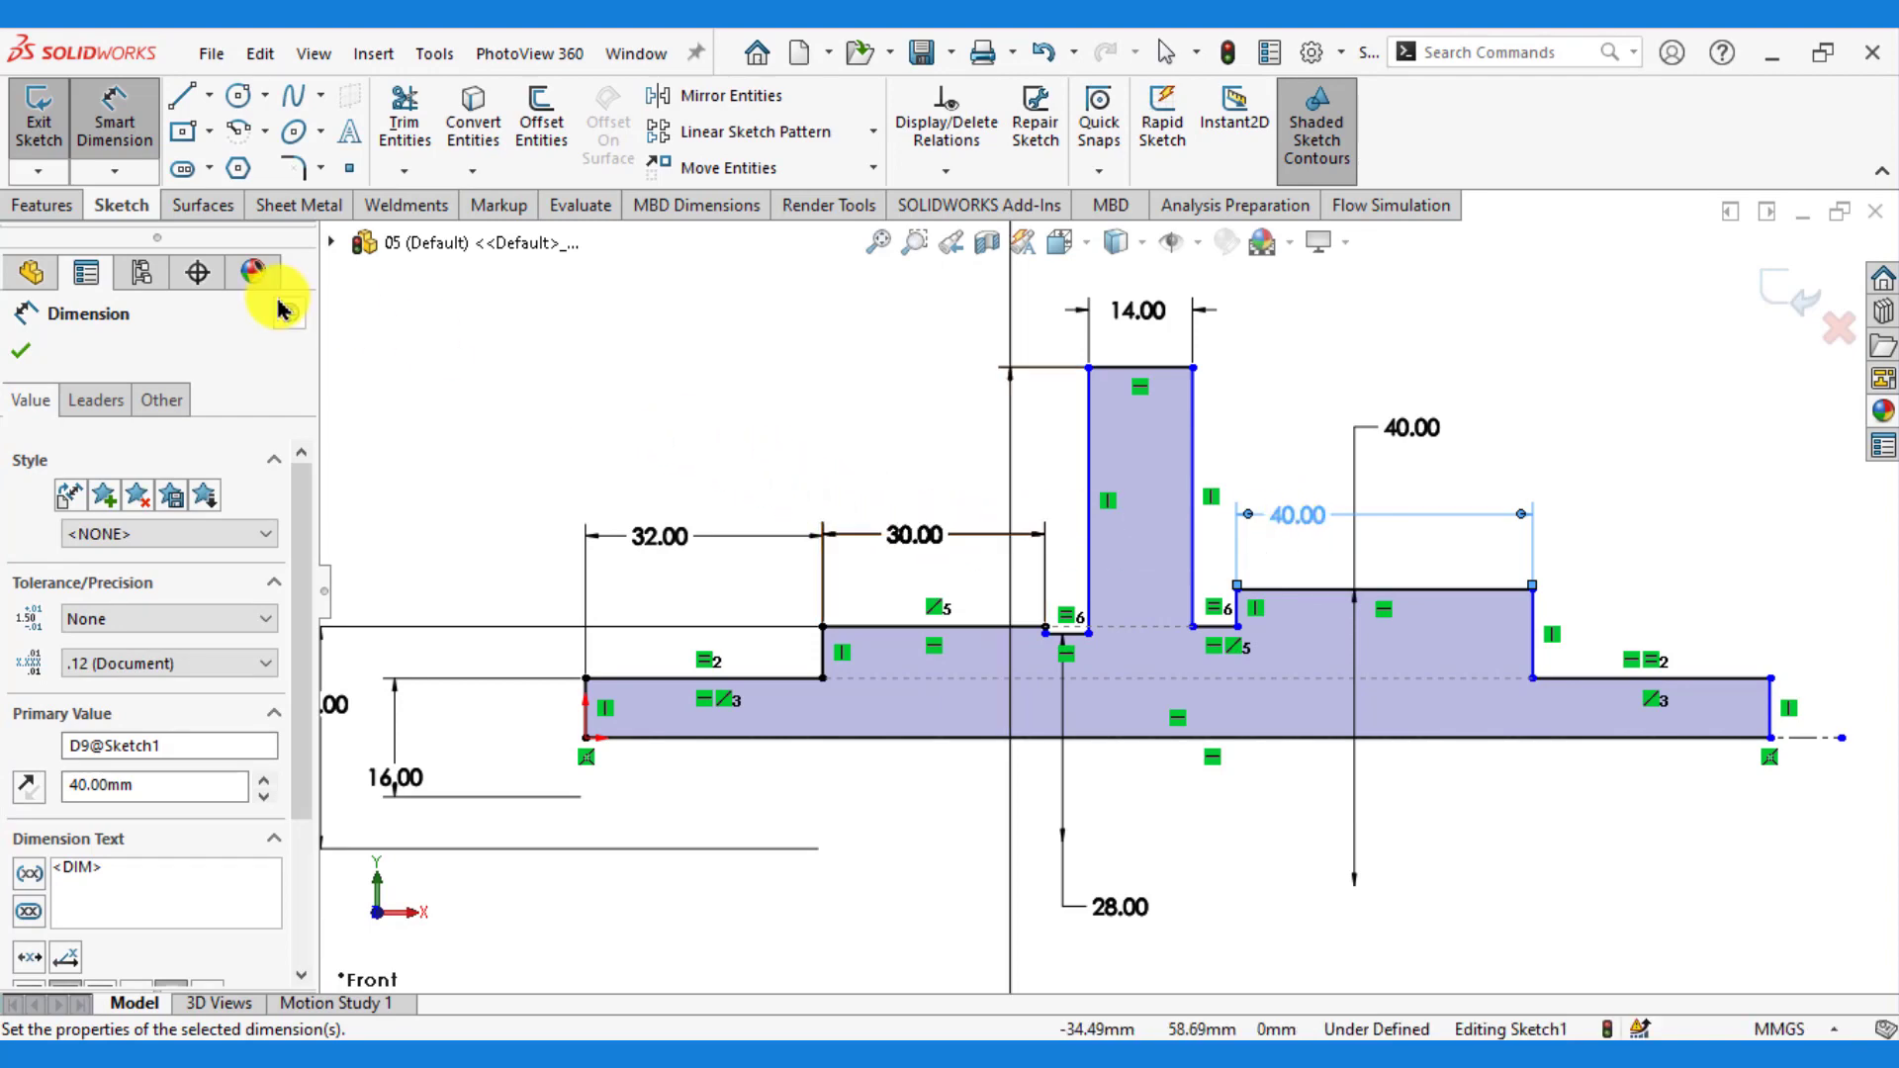
- Dimension the shaft's bottom edge to a 160 mm overall length
{"action": "left_click", "coordinate": [1132, 740]}
{"action": "left_click", "coordinate": [1133, 821]}
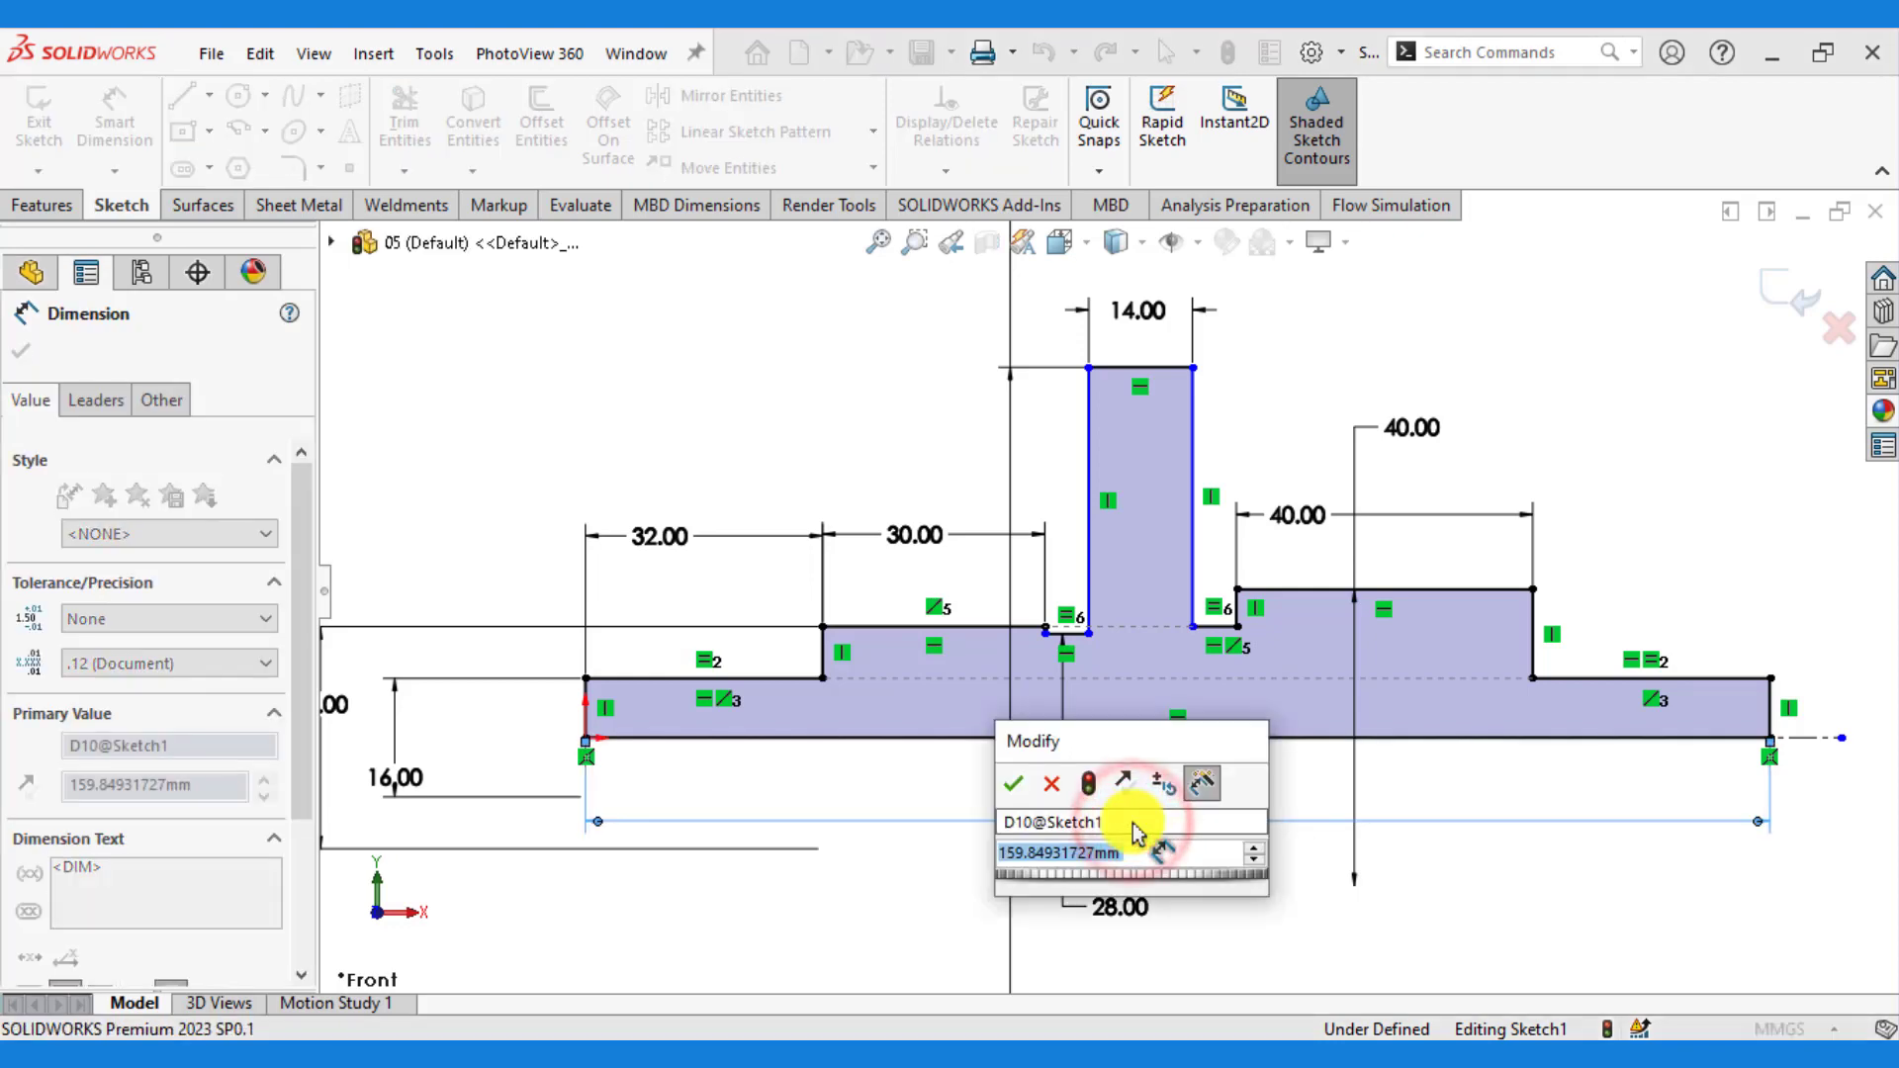
{"action": "type", "text": "160"}
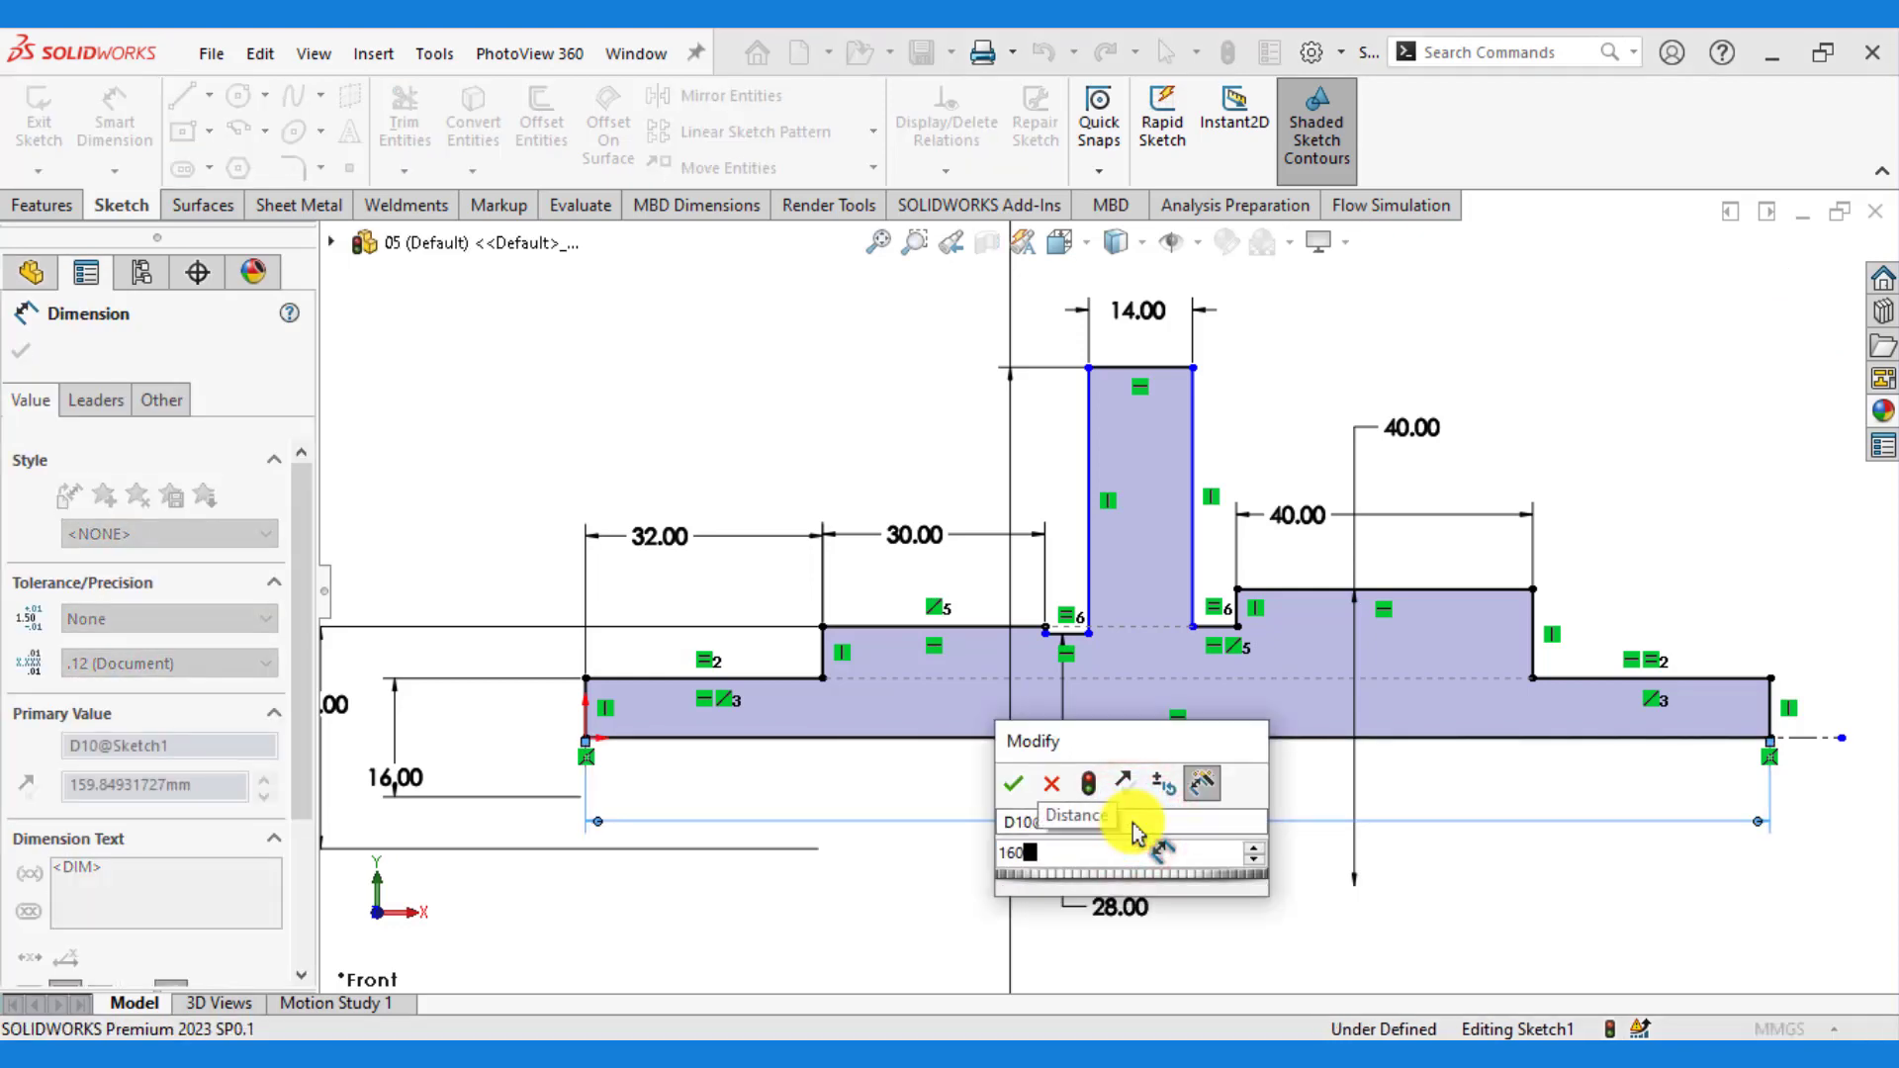
{"action": "key", "text": "Return"}
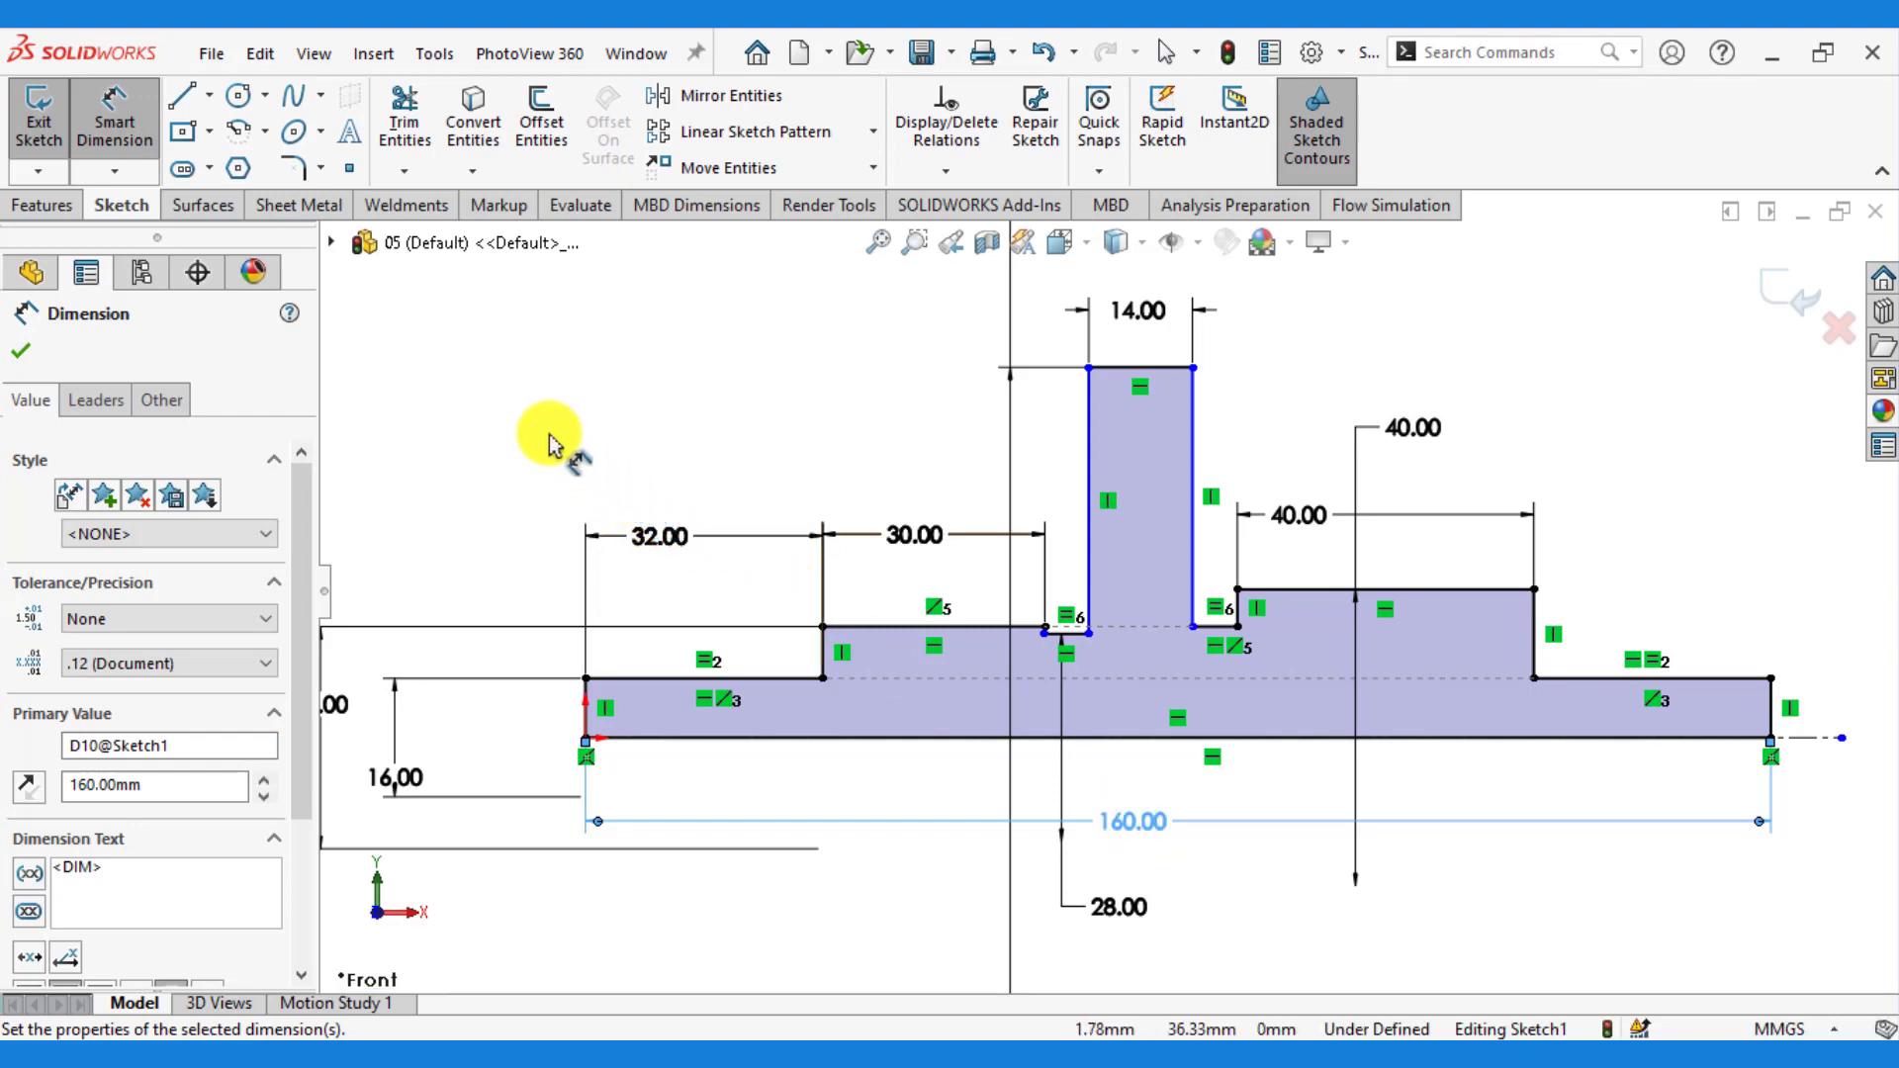
{"action": "left_click", "coordinate": [30, 351]}
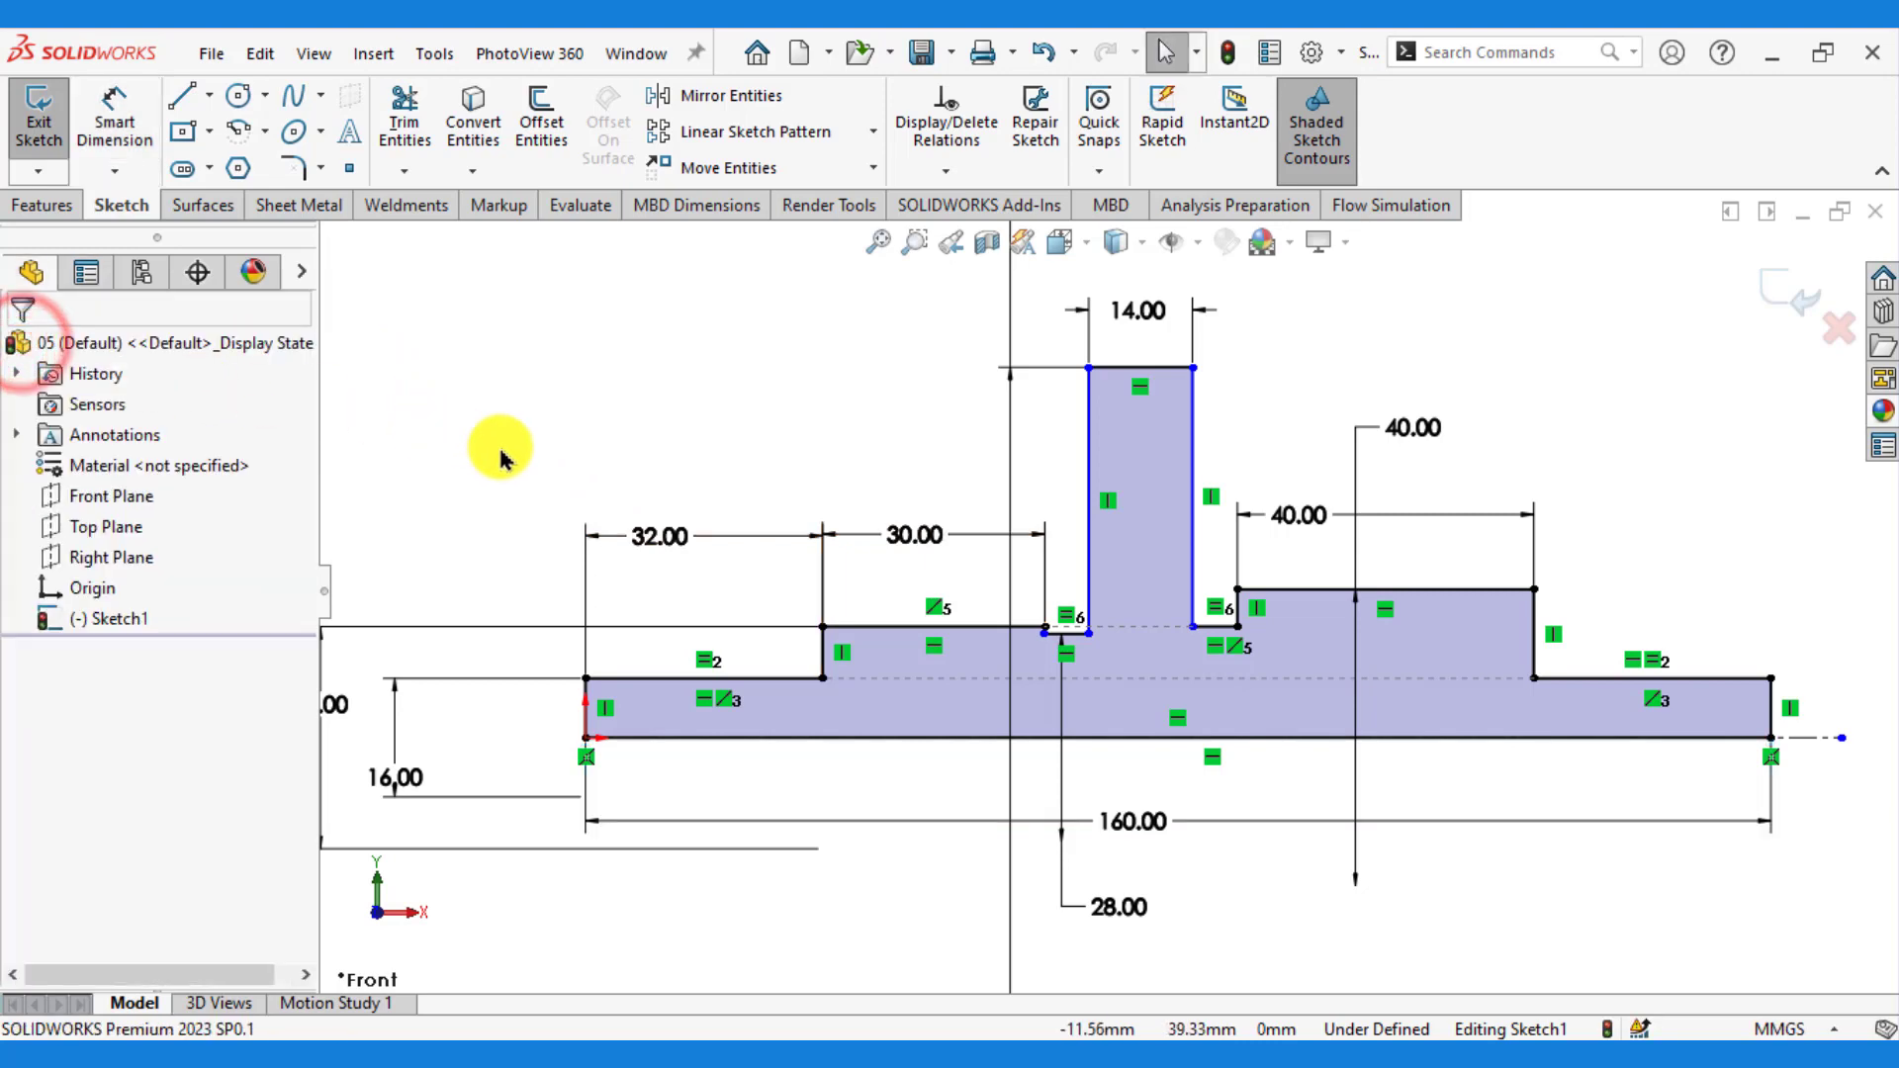
- Dimension the short ledge beside the flange at 6 mm, making Sketch1 fully defined
{"action": "scroll", "coordinate": [1234, 806], "scroll_direction": "down", "scroll_amount": 1}
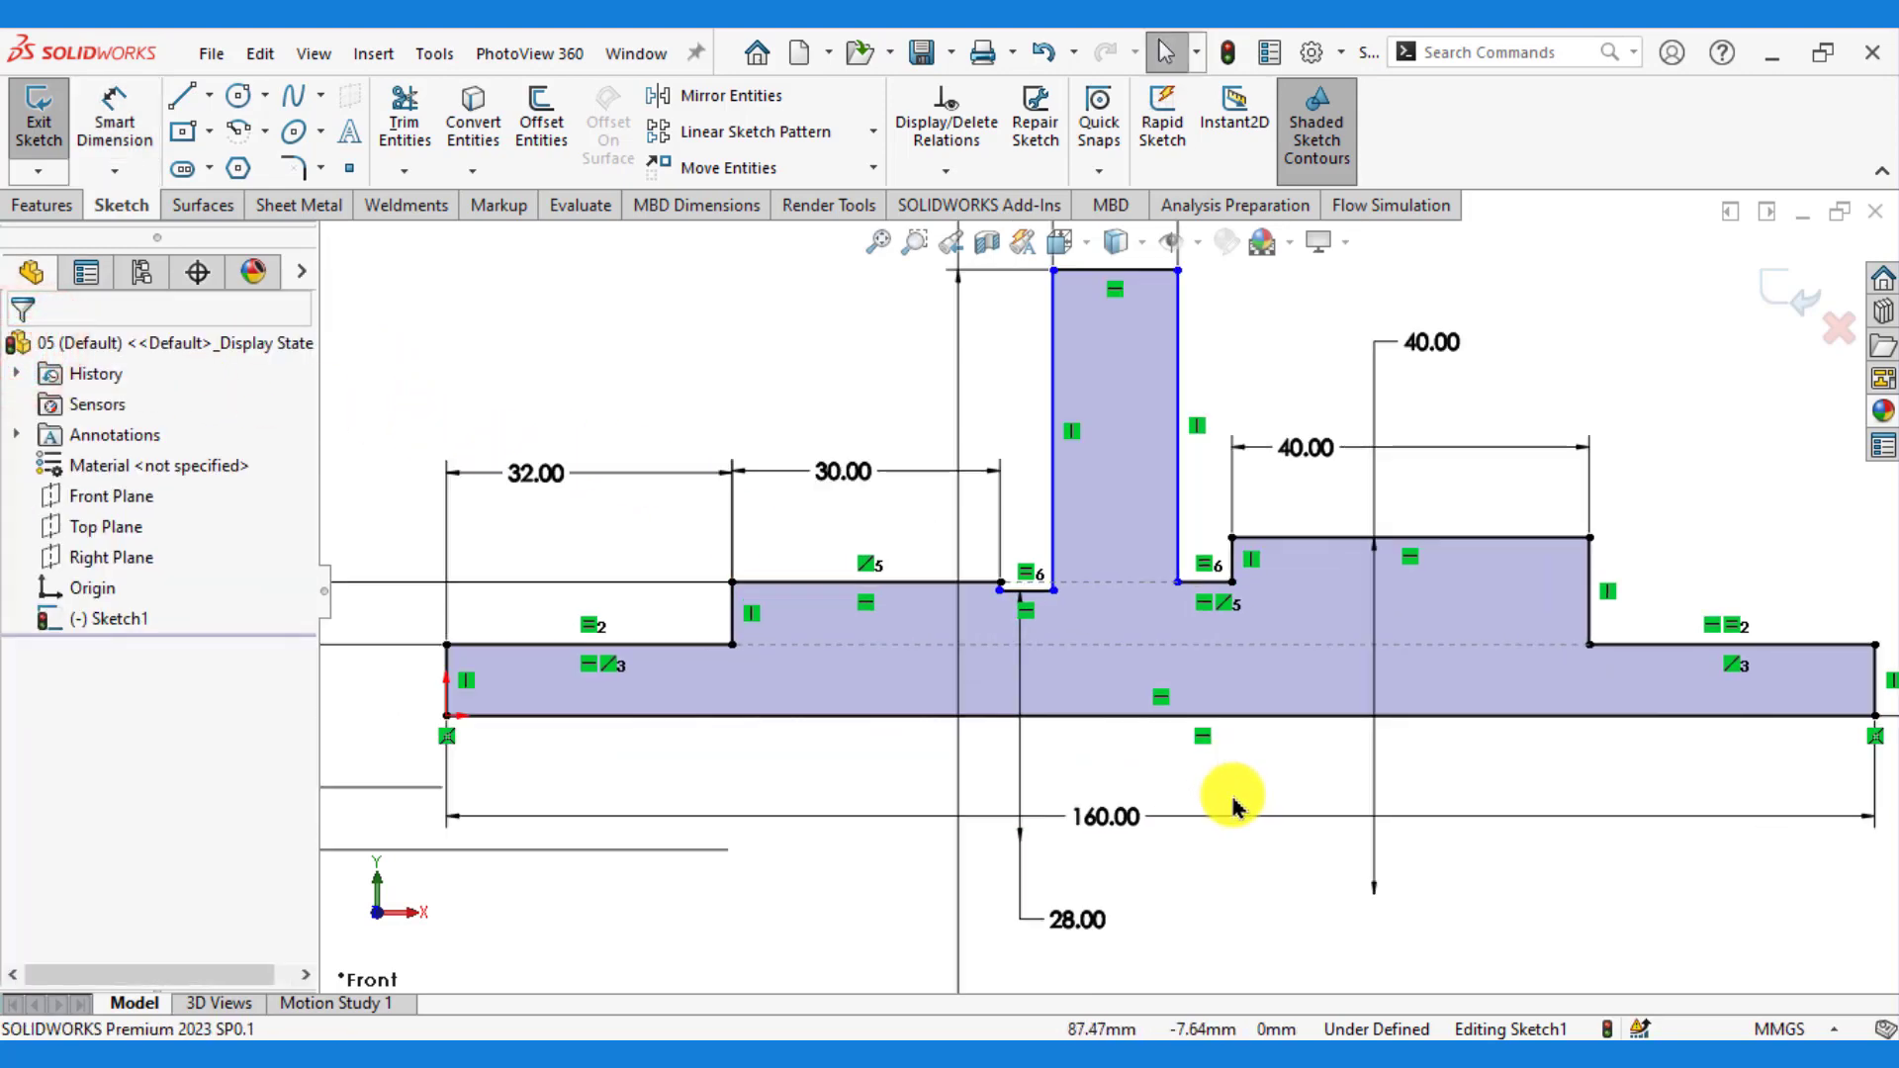
{"action": "left_click", "coordinate": [114, 99]}
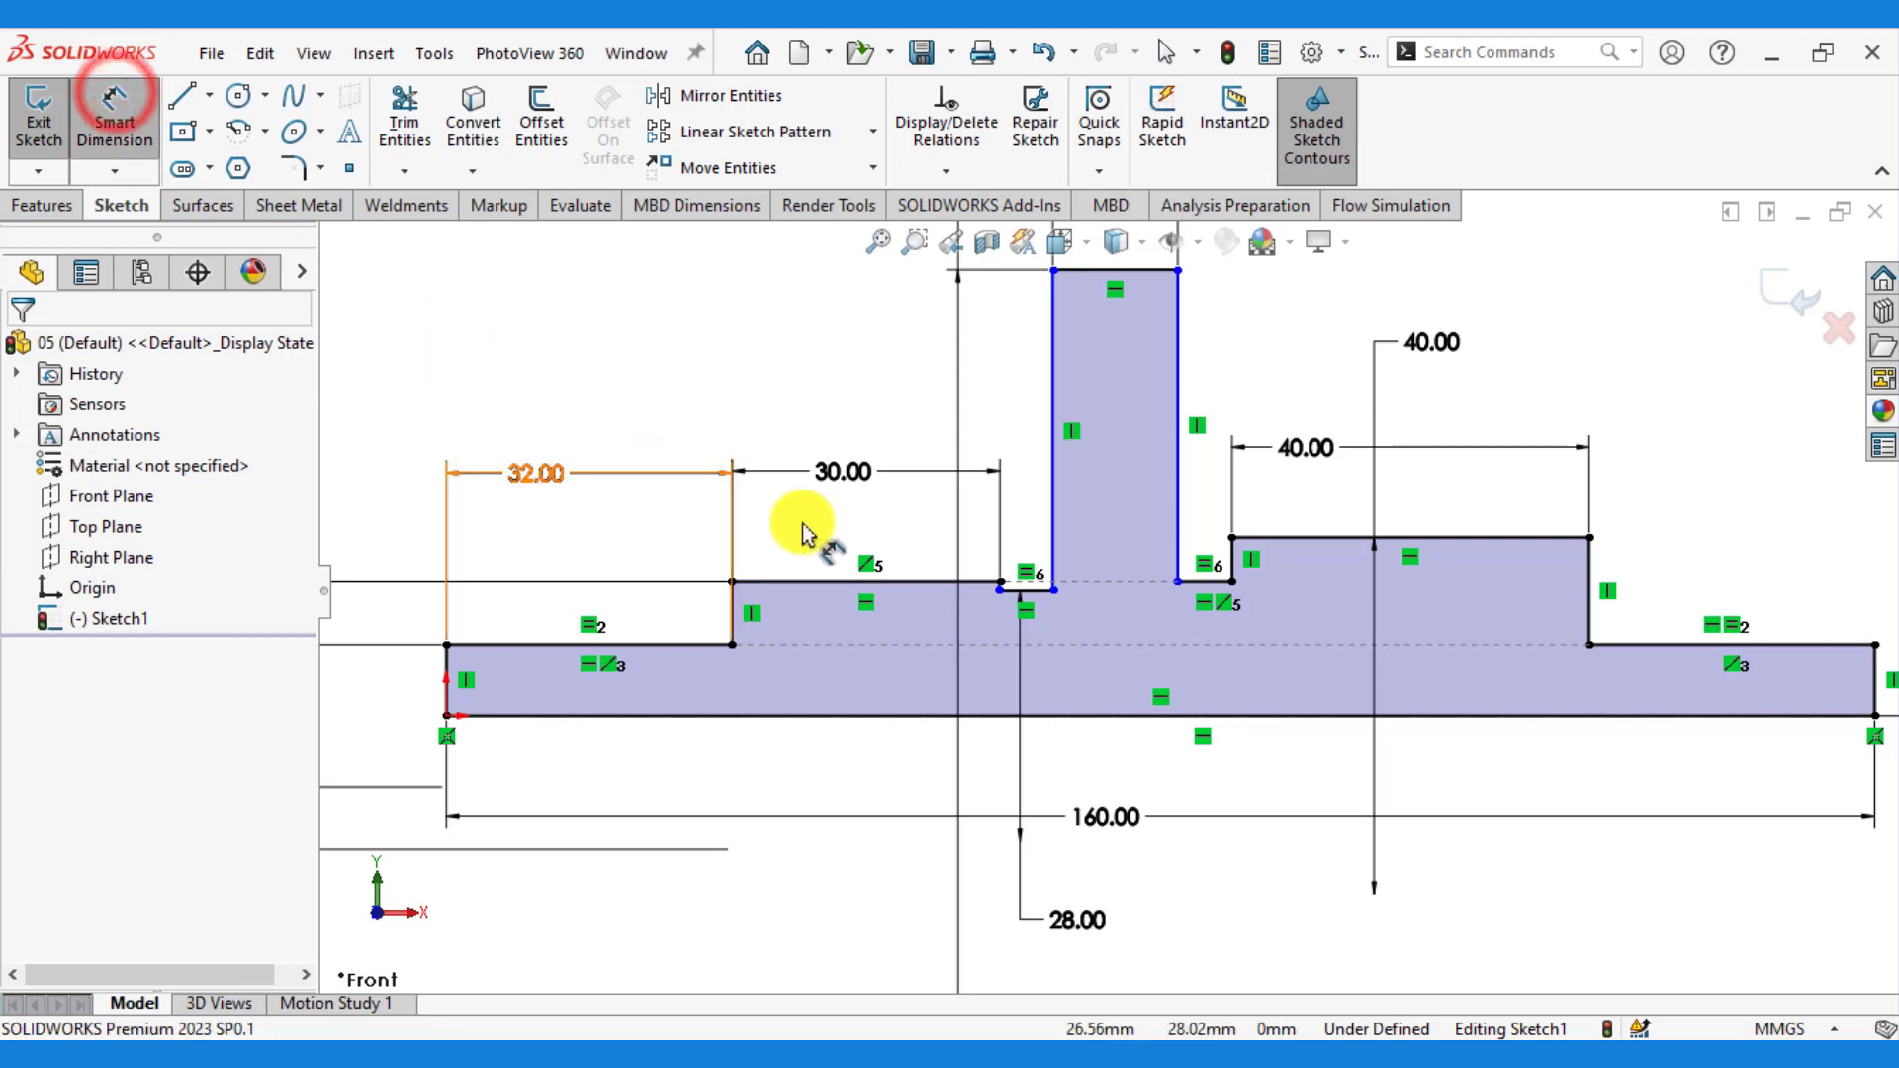
{"action": "scroll", "coordinate": [1444, 648], "scroll_direction": "up", "scroll_amount": 1}
{"action": "scroll", "coordinate": [1397, 641], "scroll_direction": "down", "scroll_amount": 1}
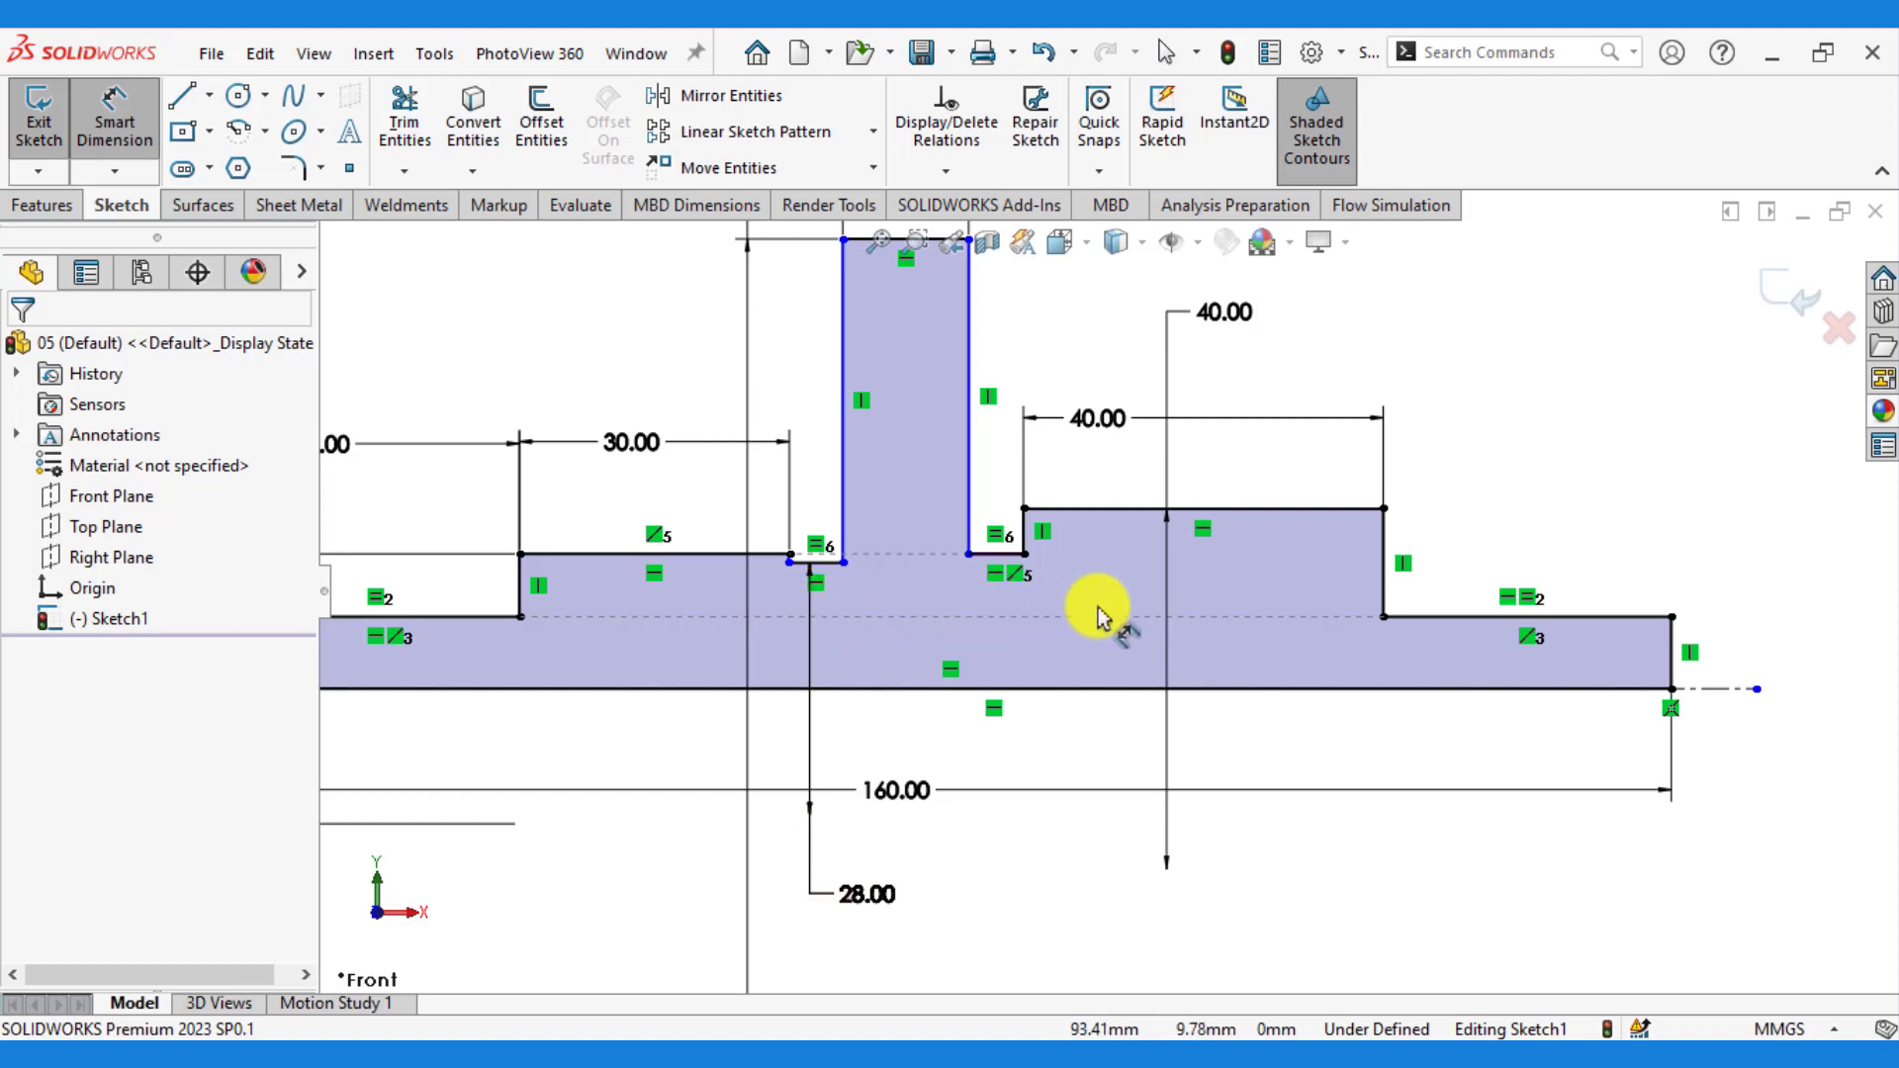
{"action": "scroll", "coordinate": [1098, 618], "scroll_direction": "up", "scroll_amount": 2}
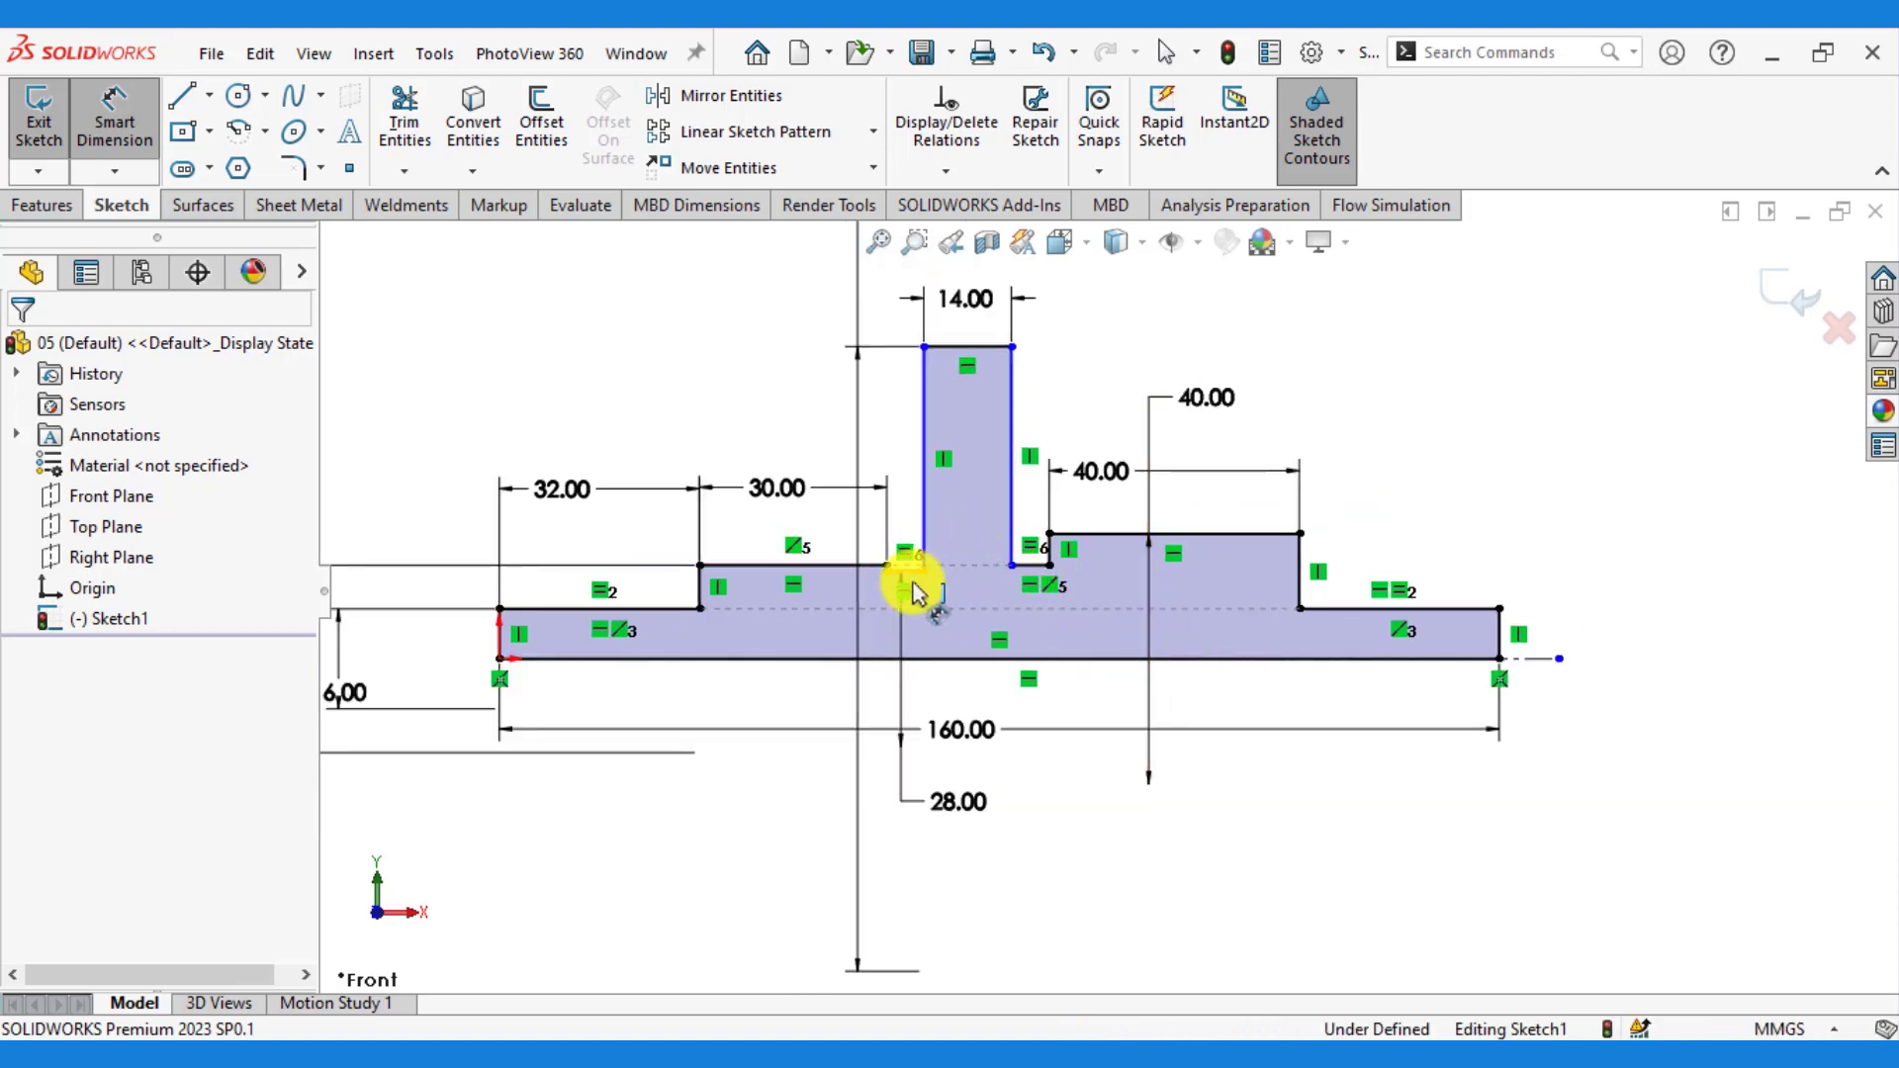
{"action": "scroll", "coordinate": [911, 591], "scroll_direction": "down", "scroll_amount": 1}
{"action": "scroll", "coordinate": [905, 593], "scroll_direction": "down", "scroll_amount": 1}
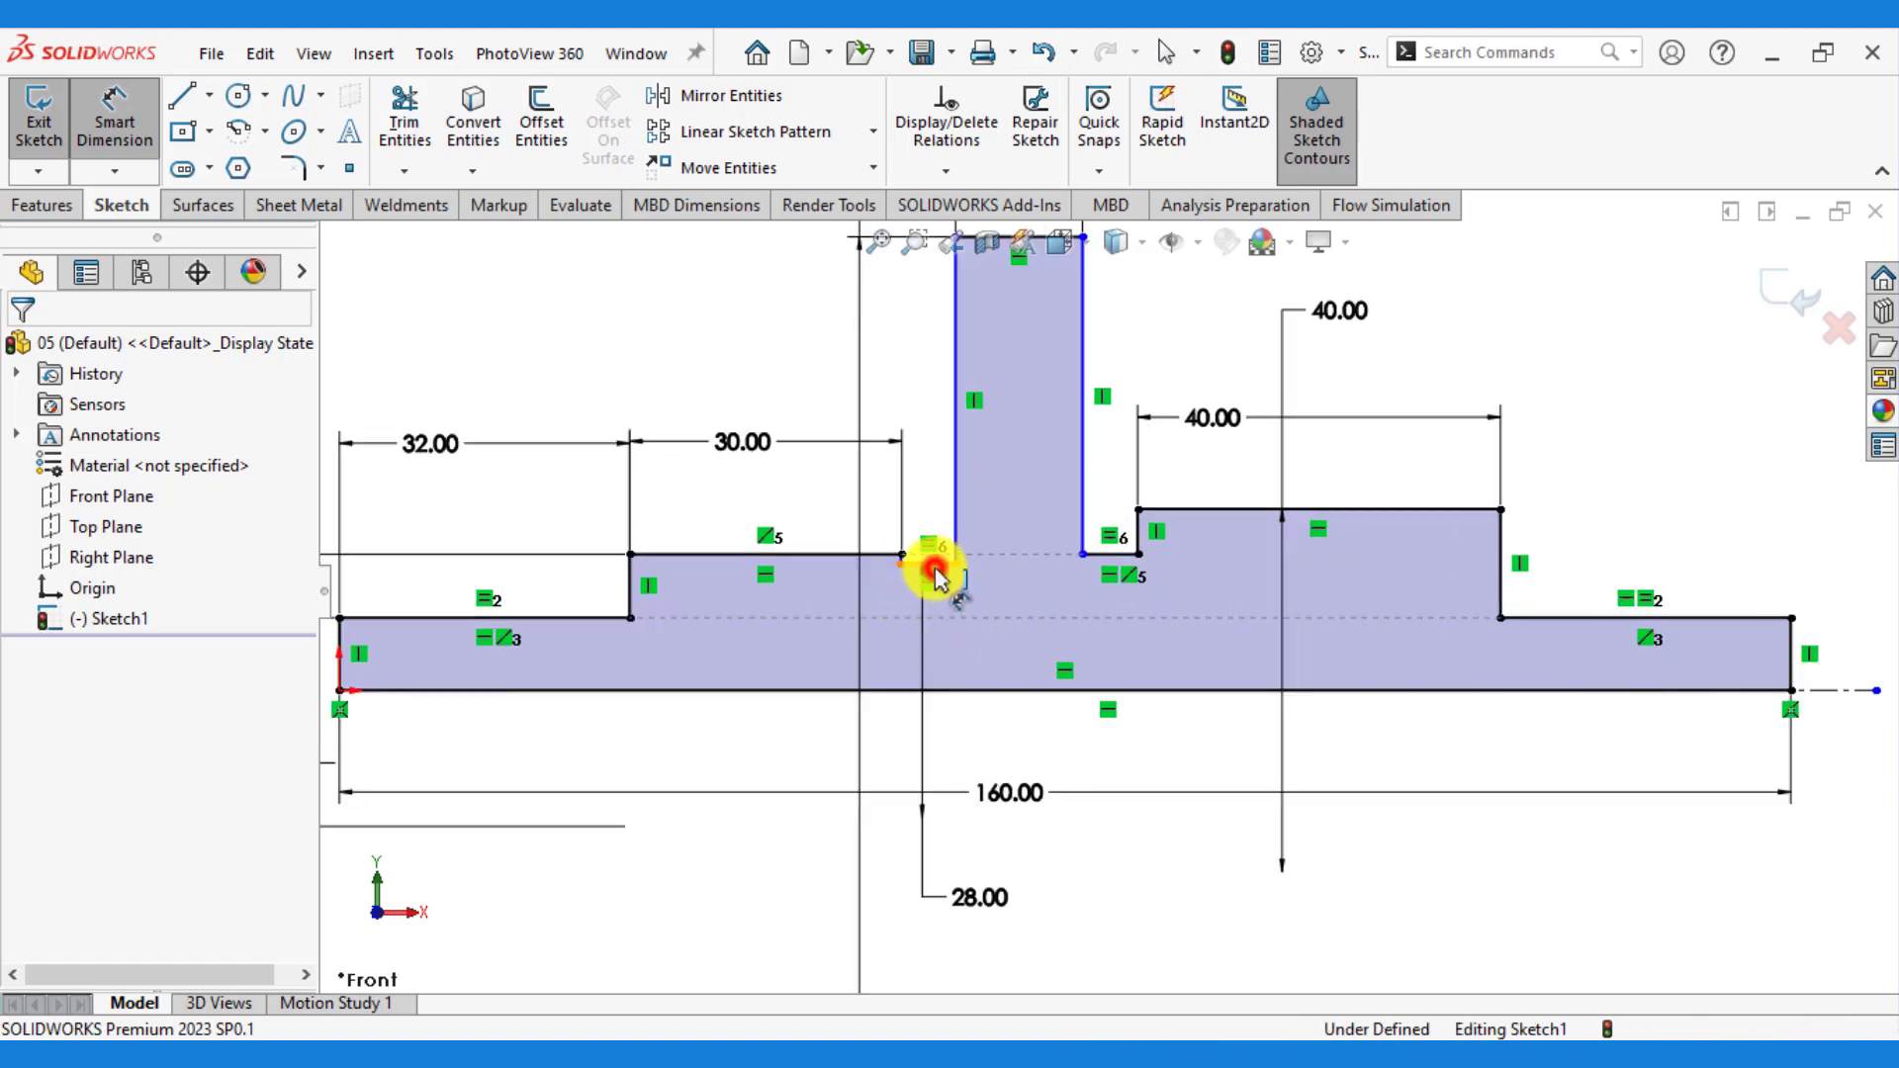
{"action": "left_click", "coordinate": [933, 571]}
{"action": "left_click", "coordinate": [766, 372]}
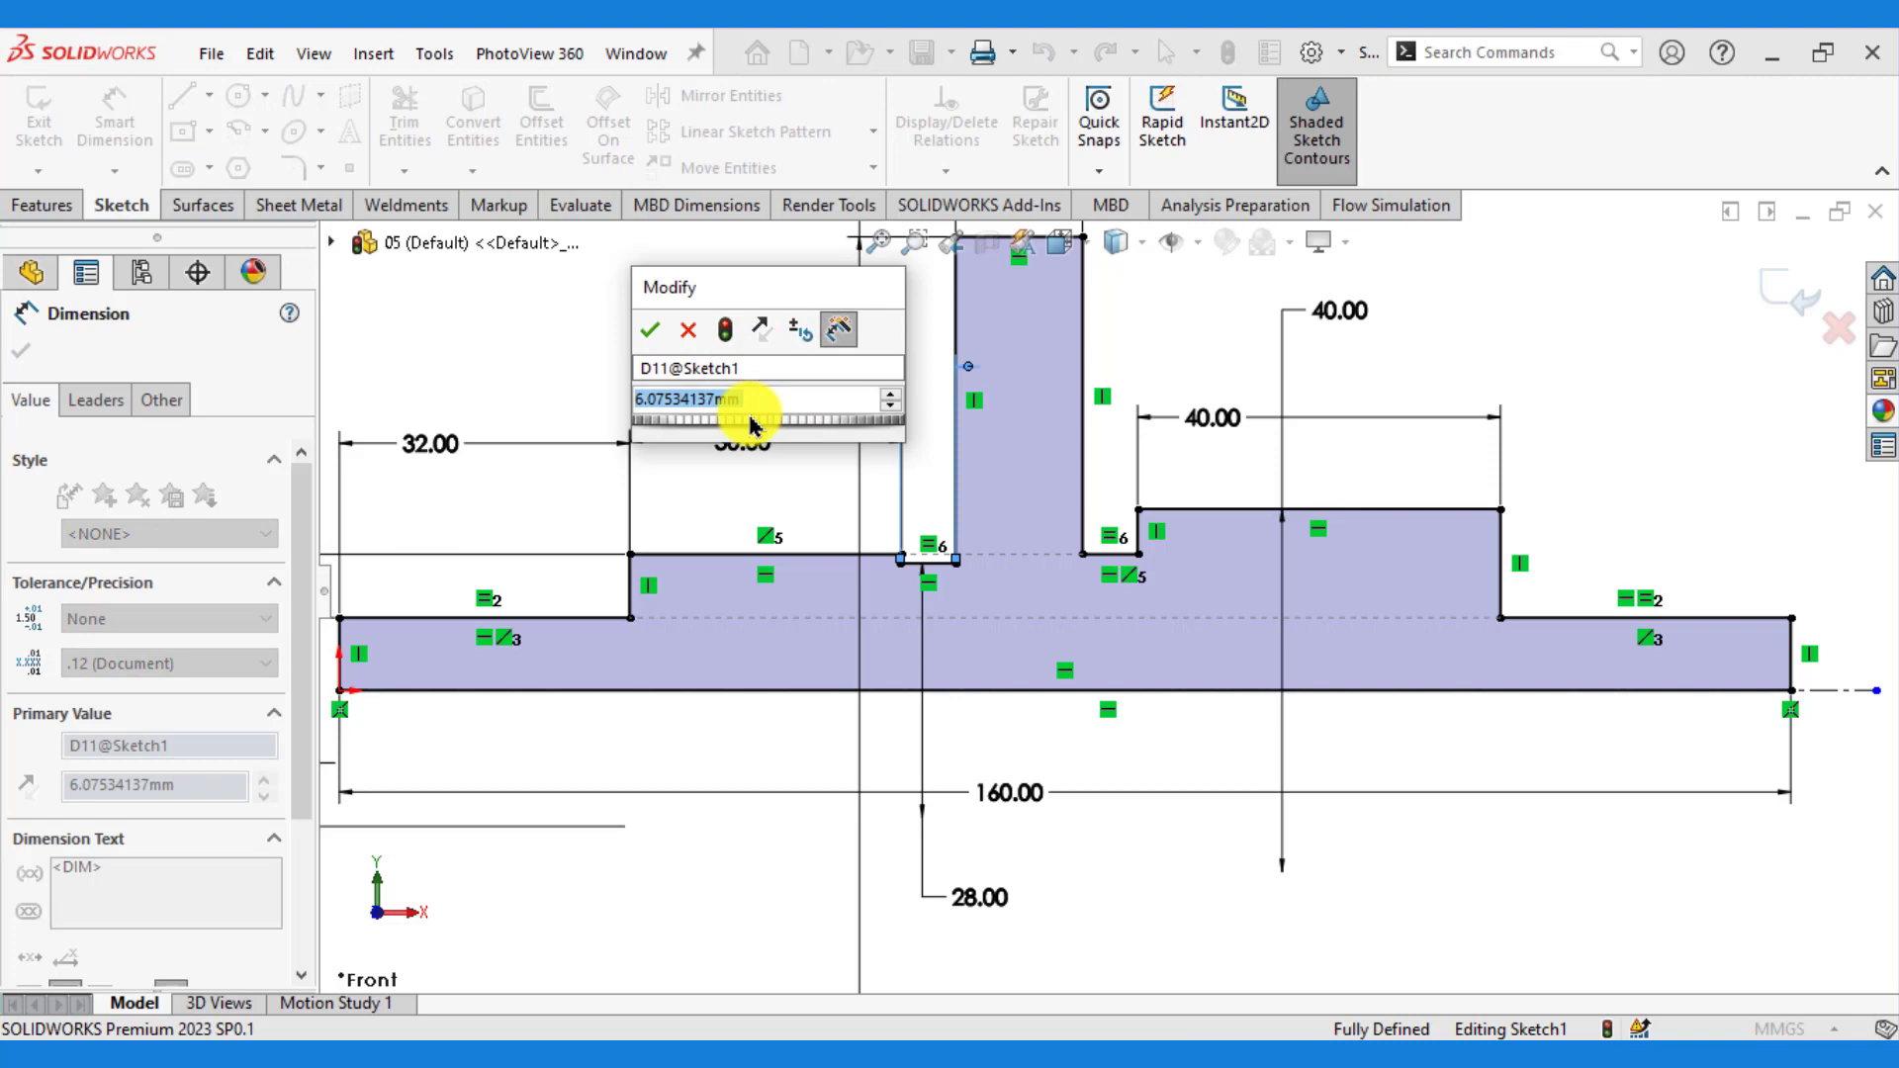
{"action": "type", "text": "6"}
{"action": "key", "text": "Return"}
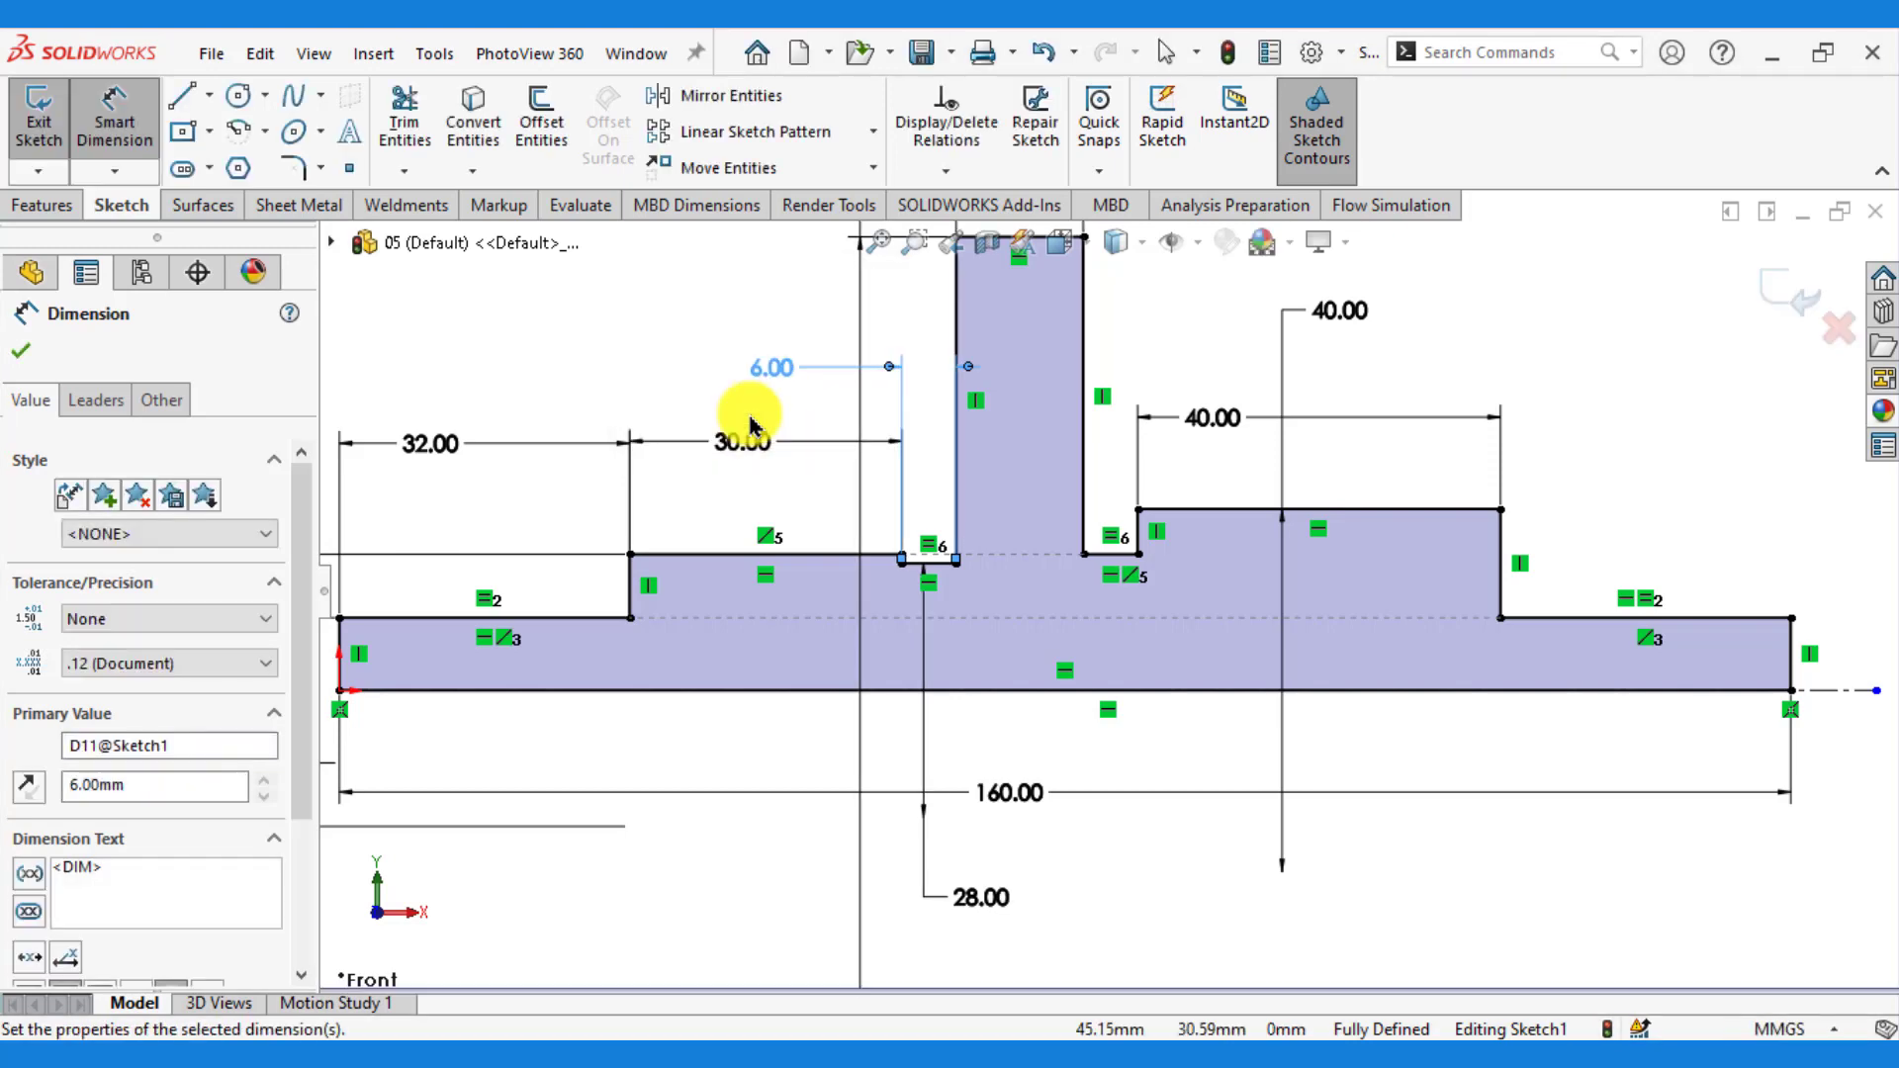
{"action": "key", "text": "f"}
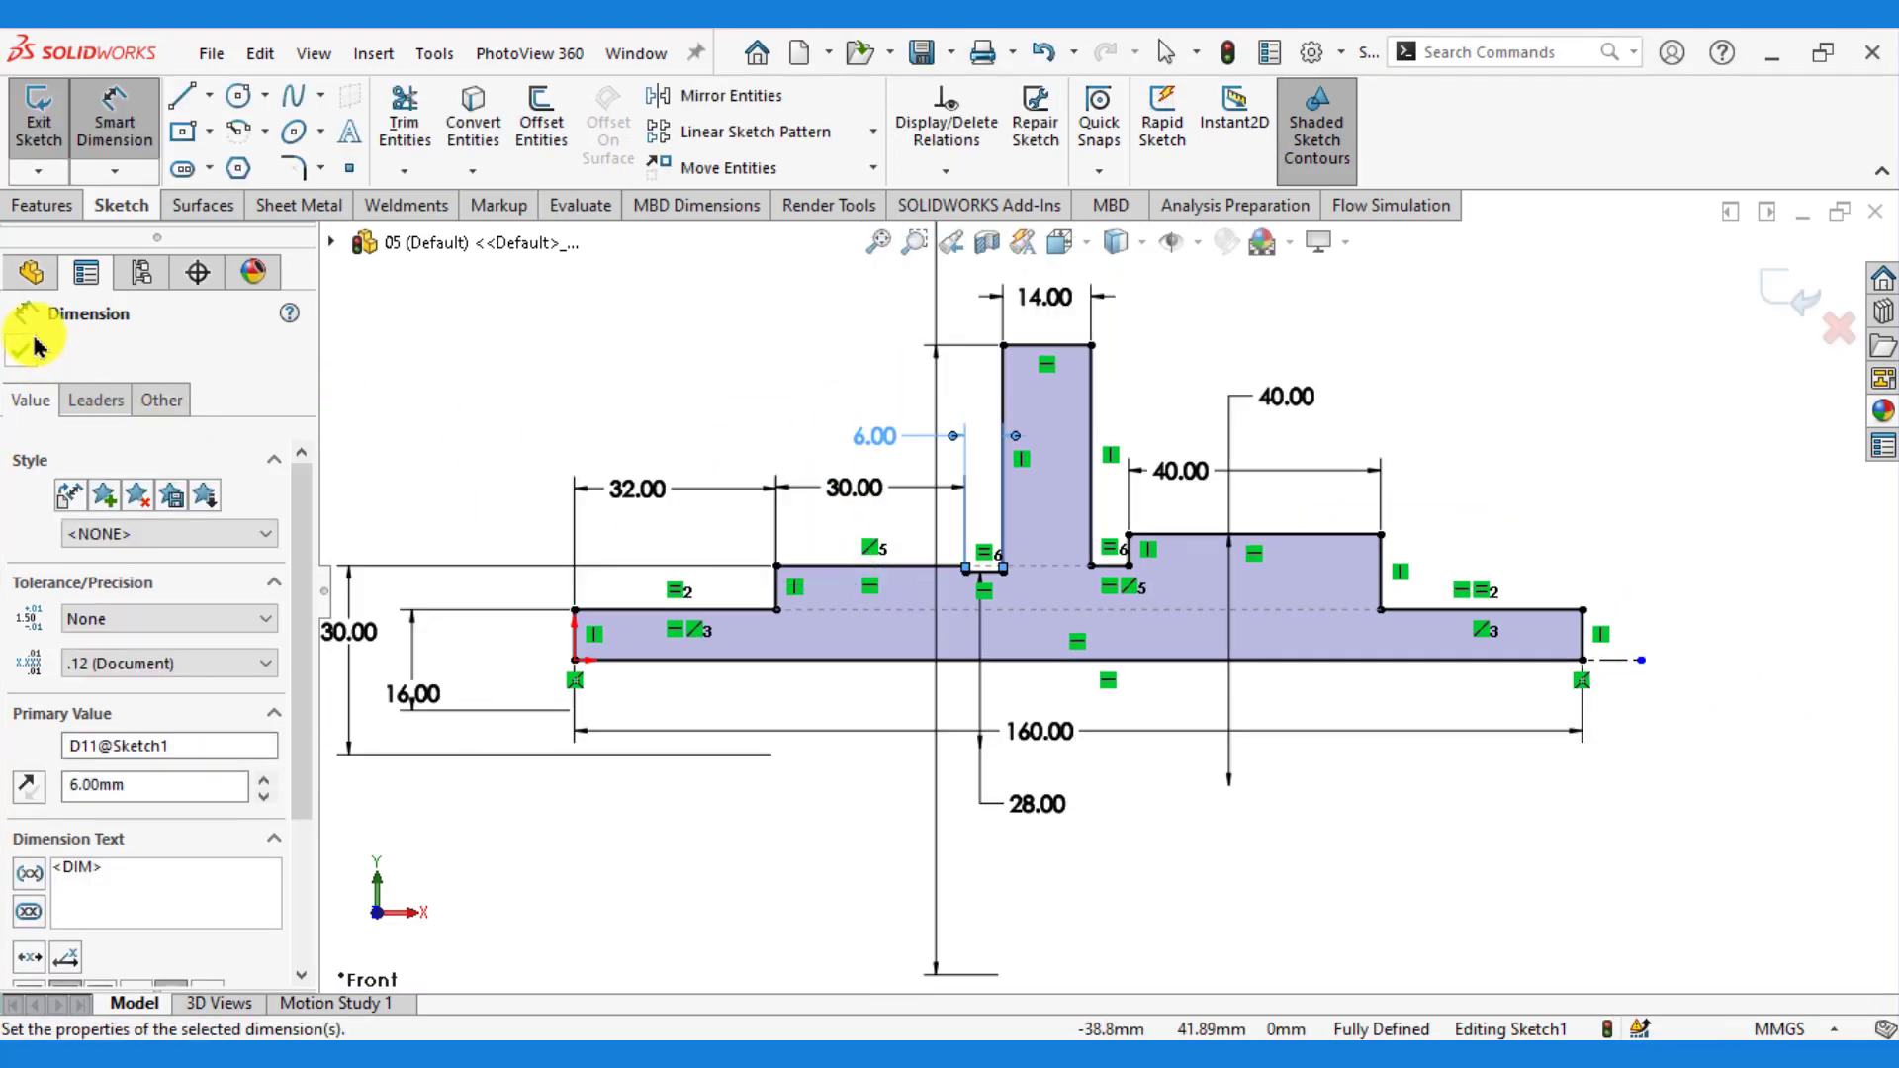
{"action": "left_click", "coordinate": [35, 346]}
{"action": "key", "text": "f"}
{"action": "left_click", "coordinate": [611, 405]}
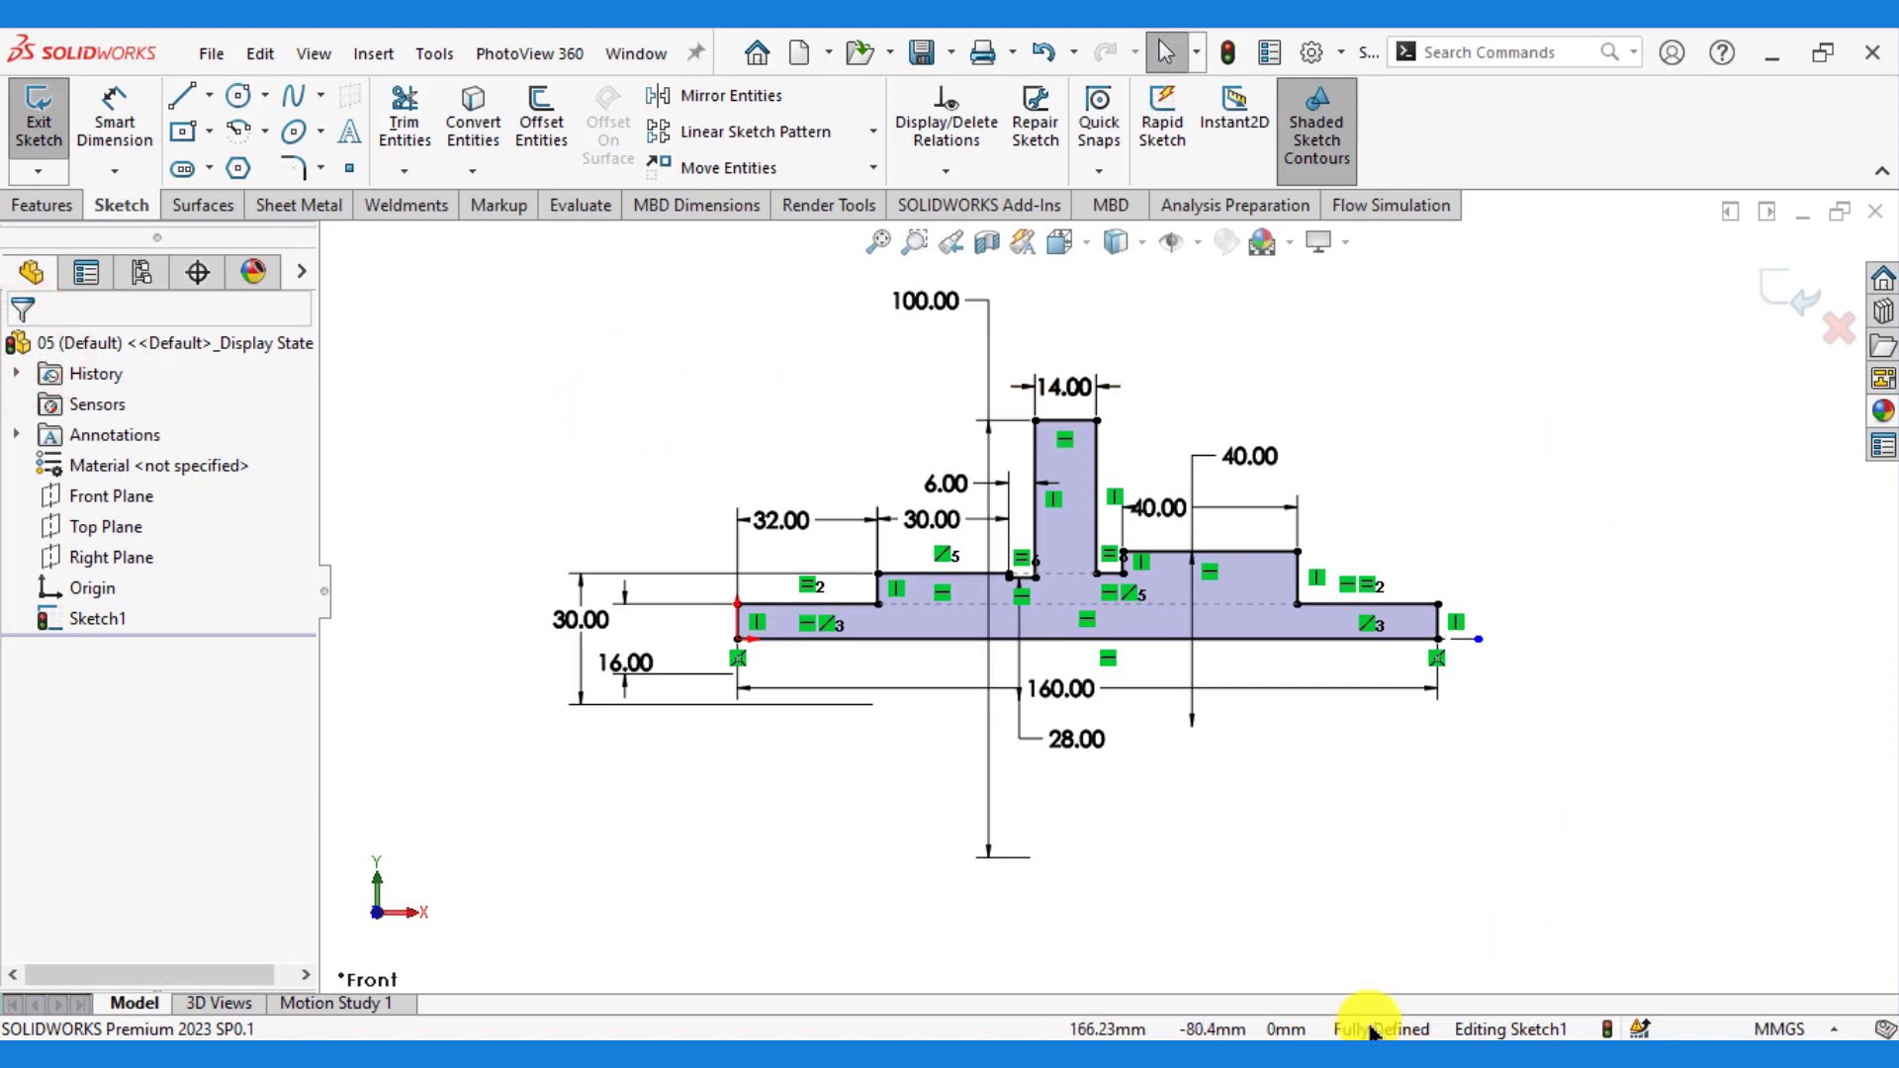
- Exit the profile sketch, orbit the revolved shaft and select the flange's front face
{"action": "left_click", "coordinate": [1785, 292]}
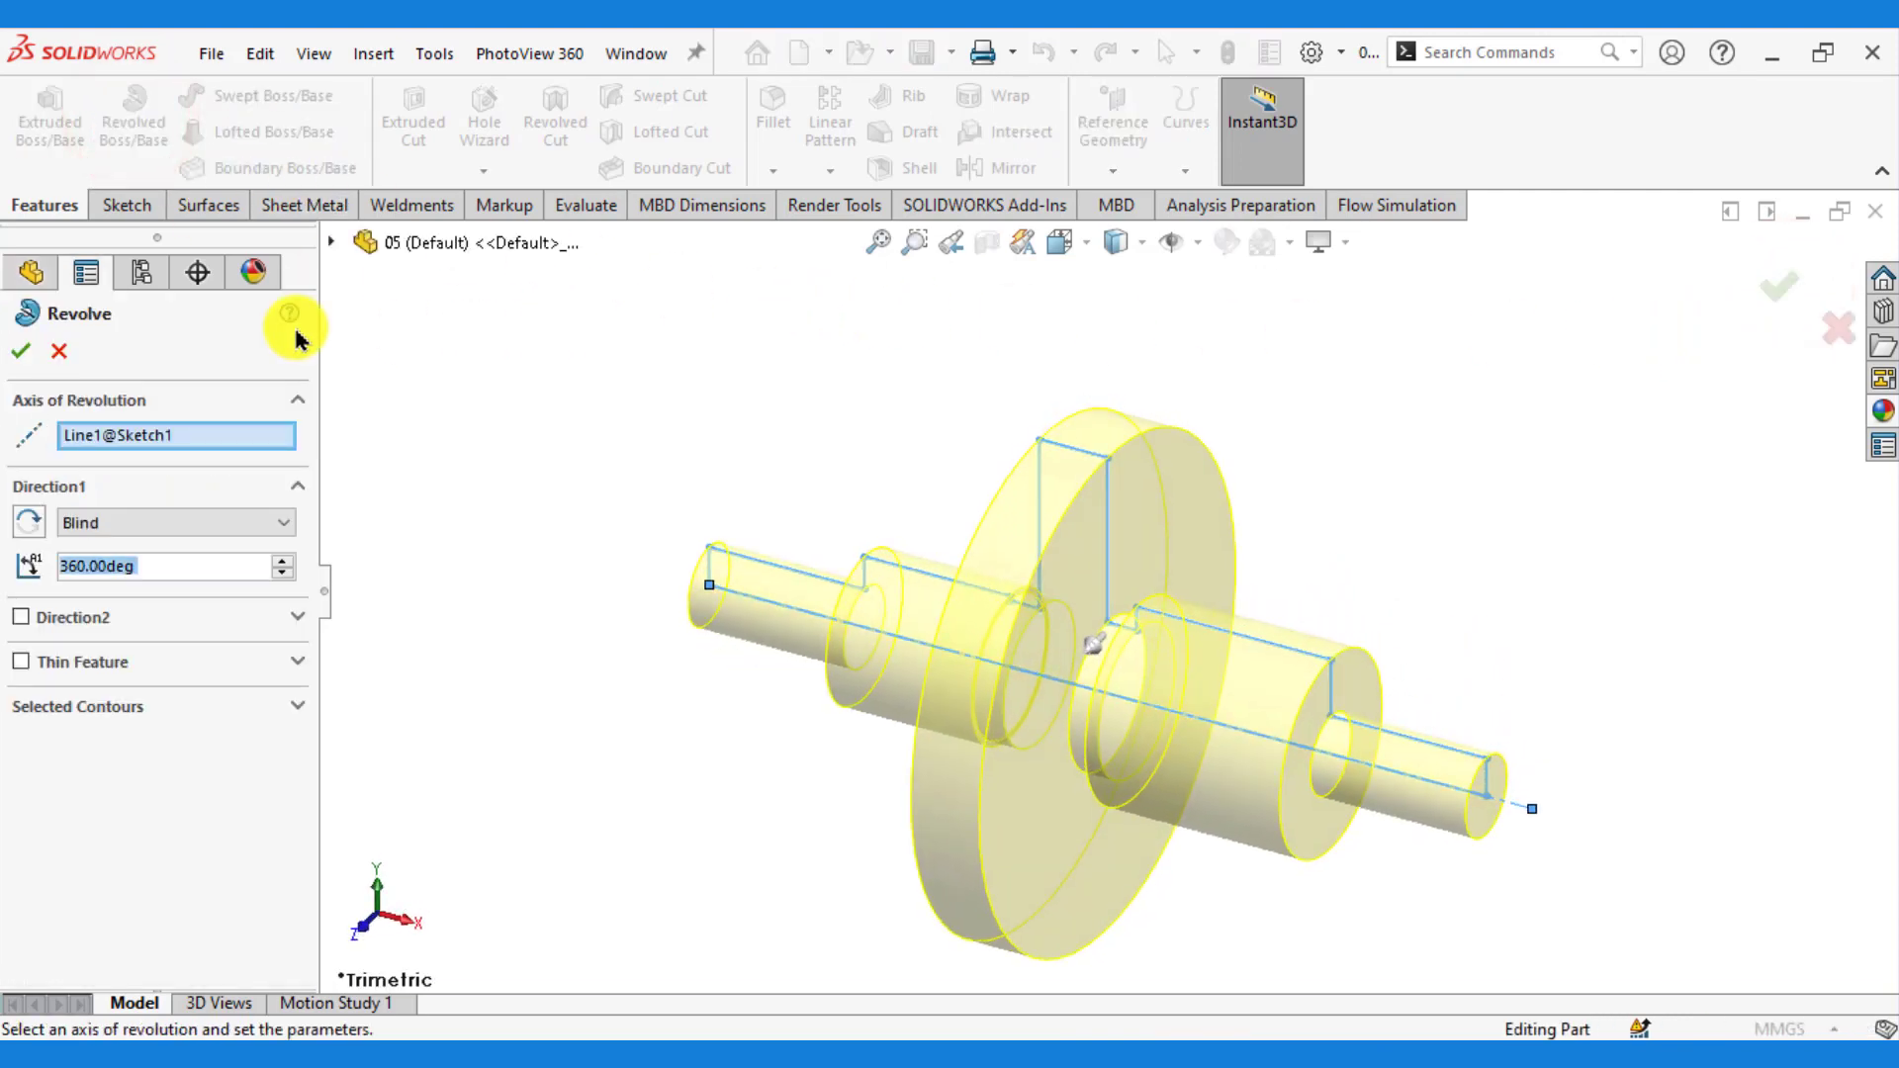
{"action": "scroll", "coordinate": [868, 402], "scroll_direction": "up", "scroll_amount": 4}
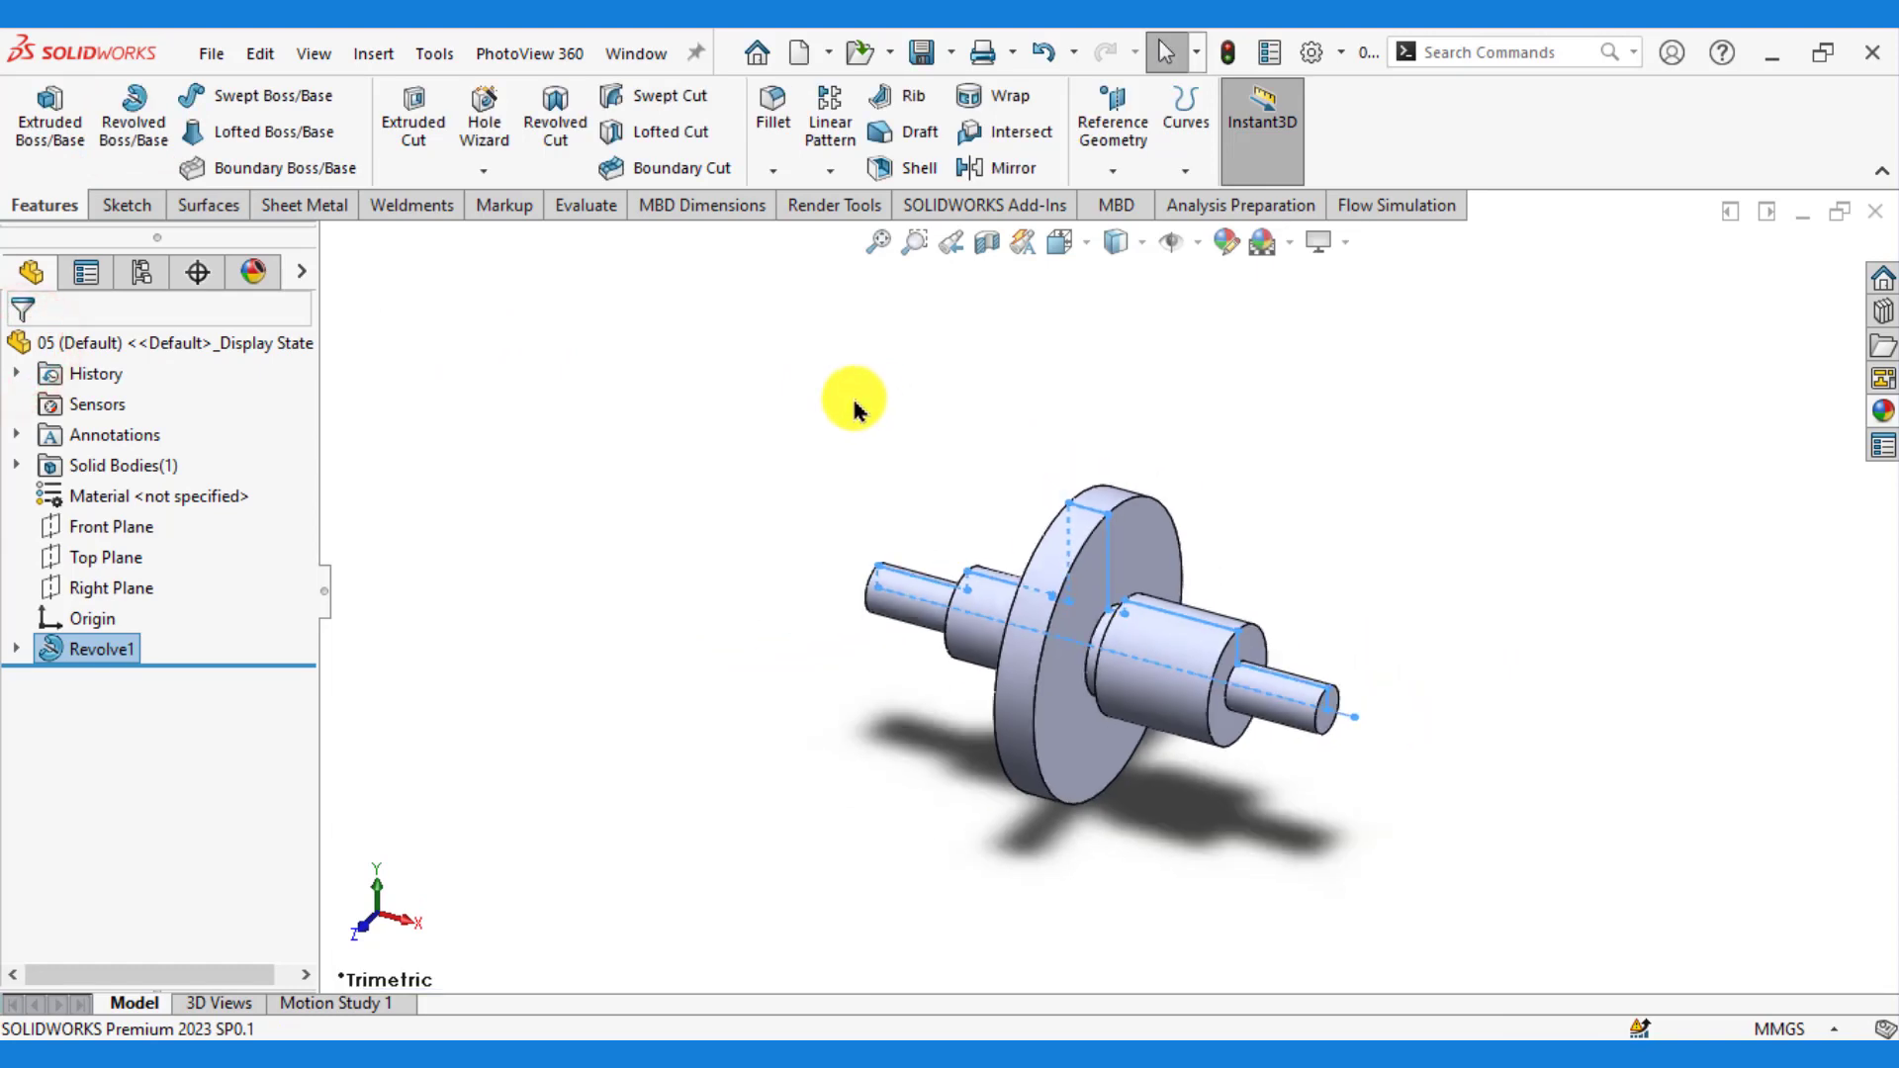
{"action": "left_click", "coordinate": [762, 702]}
{"action": "mouse_move", "coordinate": [972, 765]}
{"action": "middle_mouse_down"}
{"action": "mouse_move", "coordinate": [1090, 763]}
{"action": "mouse_move", "coordinate": [959, 709]}
{"action": "mouse_move", "coordinate": [964, 725]}
{"action": "middle_mouse_up"}
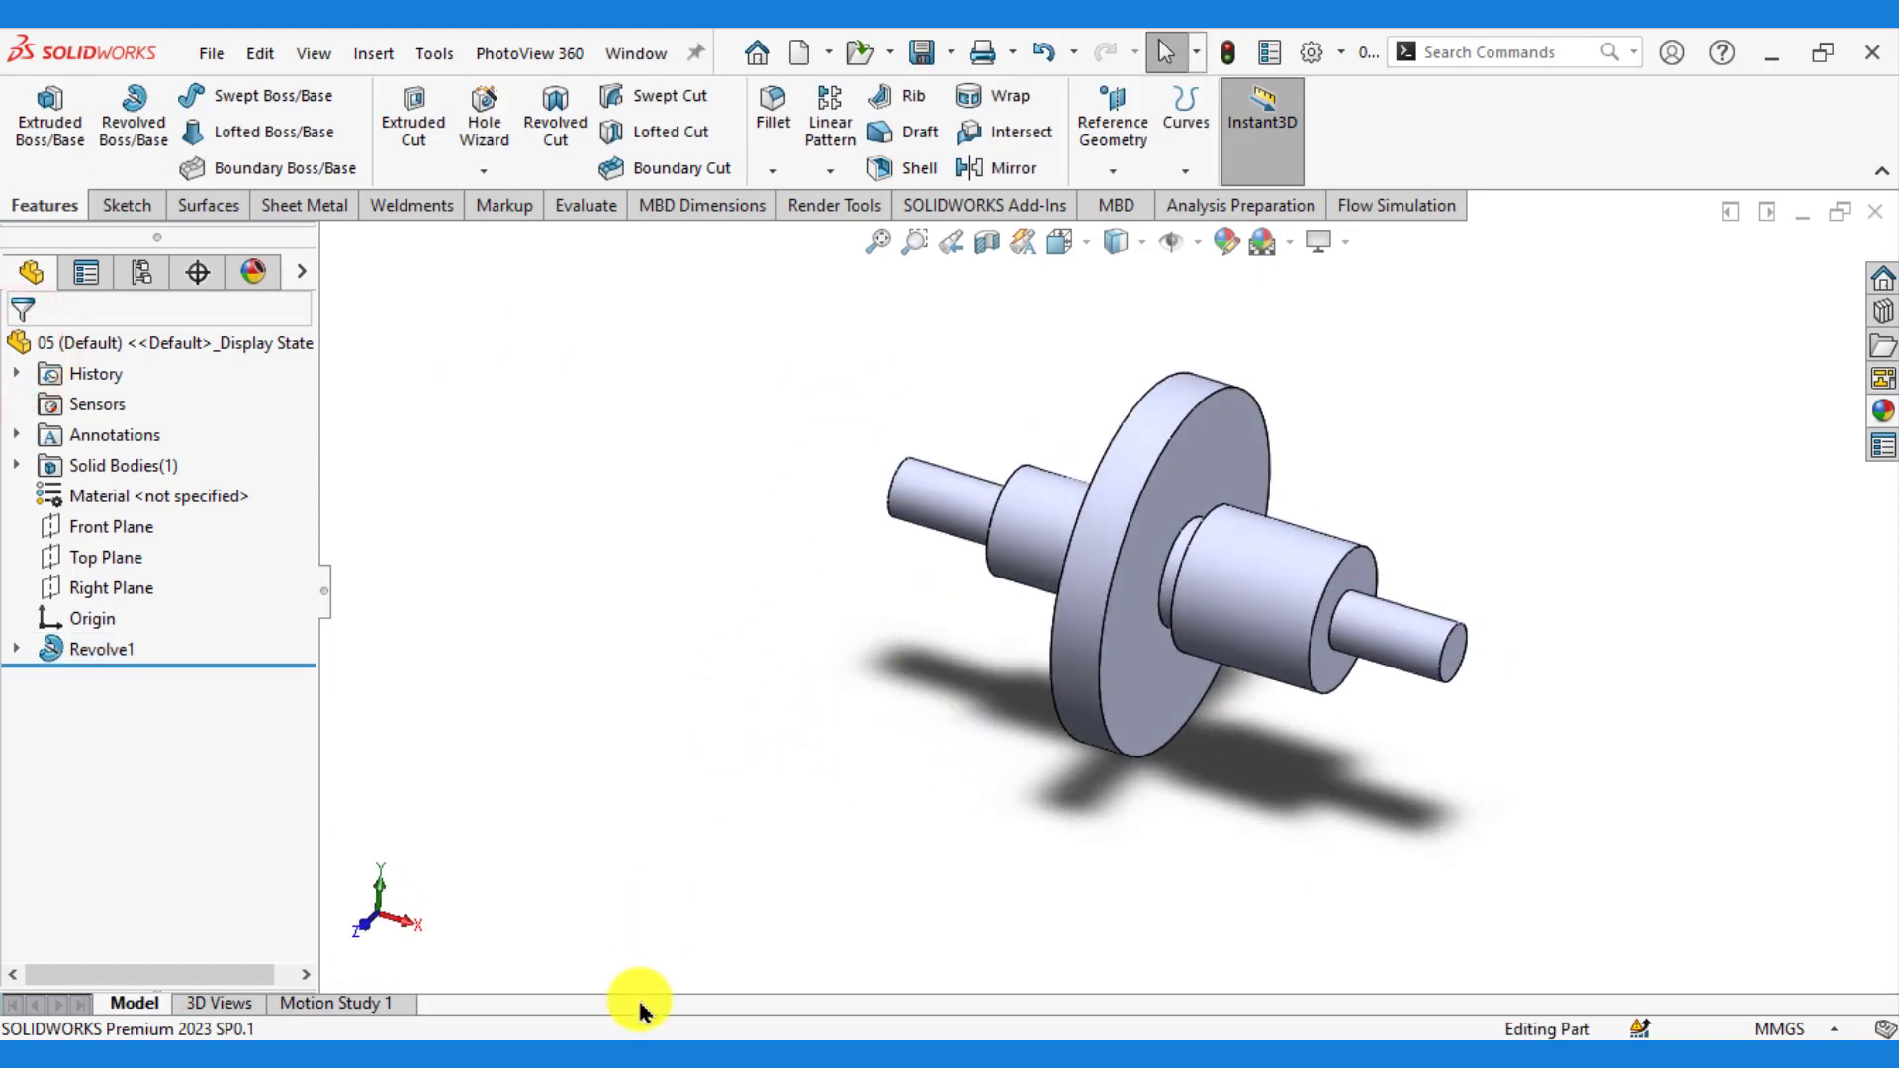
{"action": "middle_click_drag", "start_coordinate": [640, 1009], "coordinate": [597, 346]}
{"action": "left_click", "coordinate": [539, 584]}
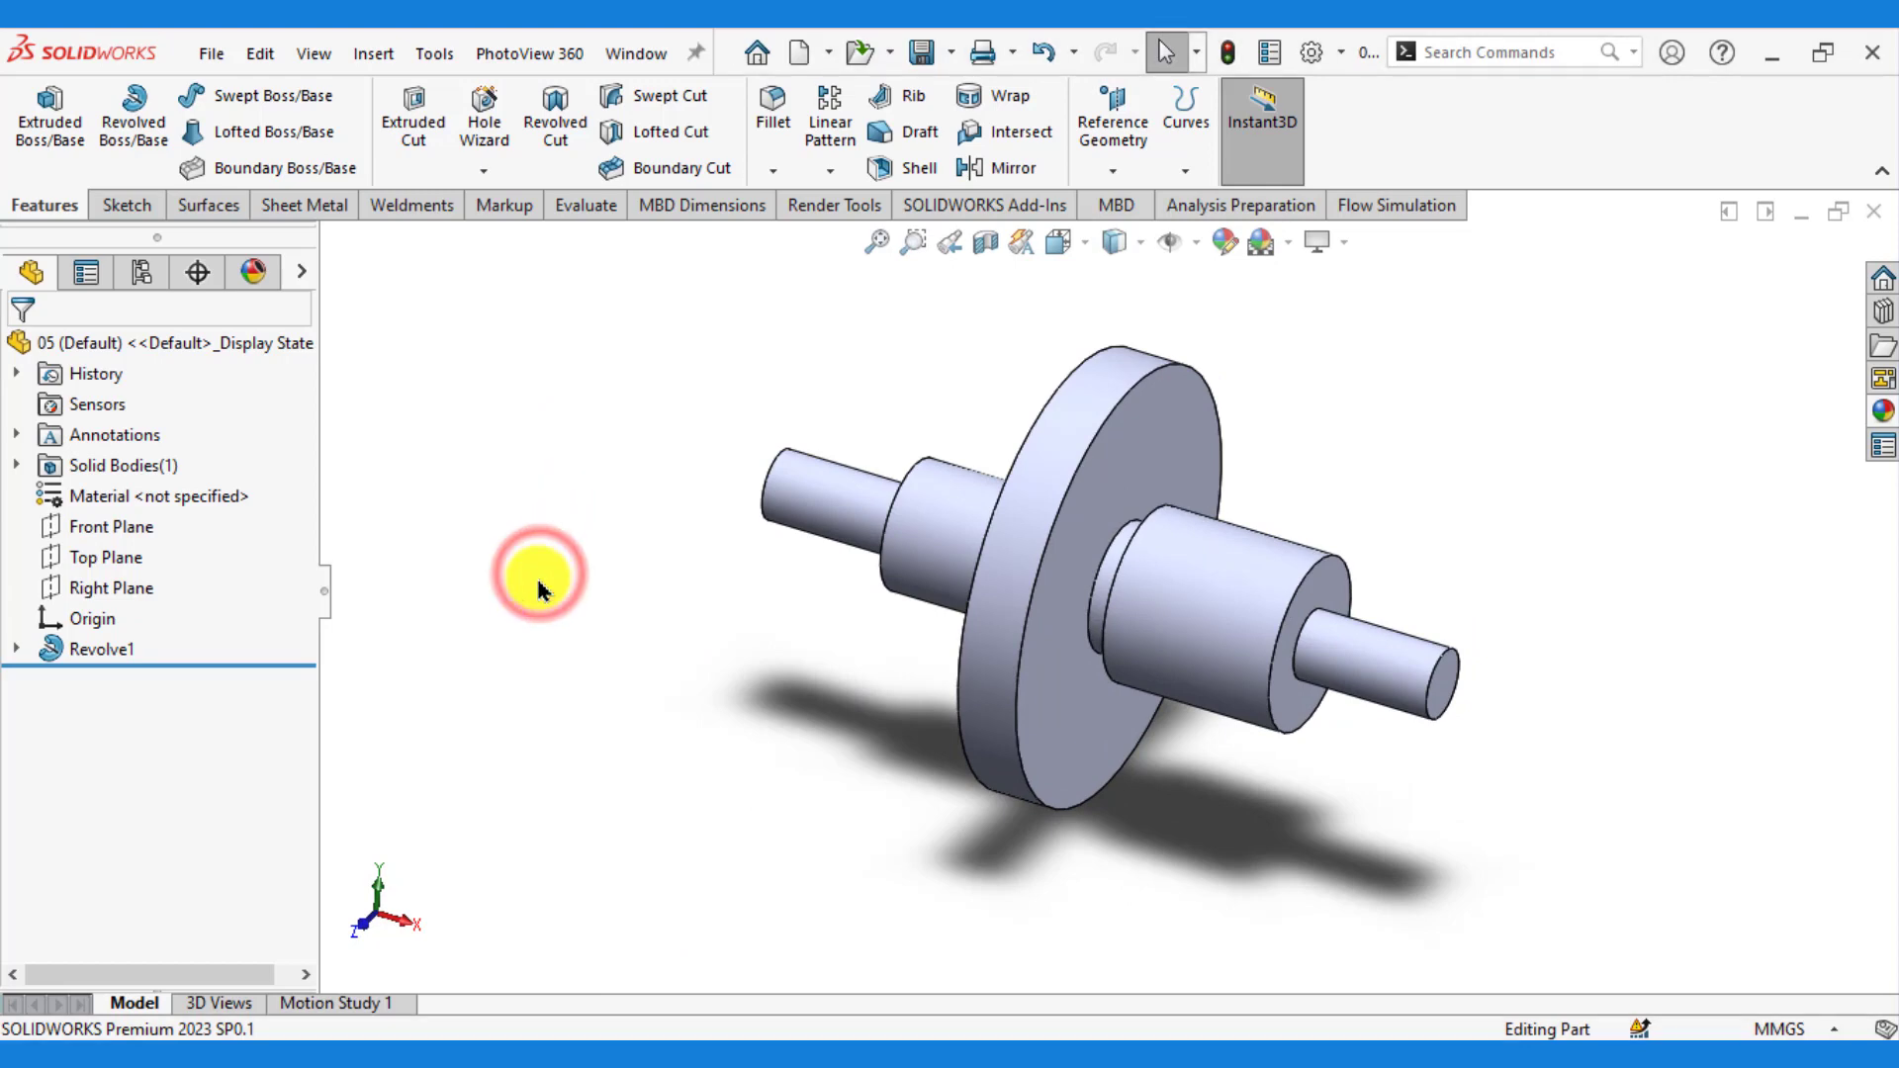
{"action": "left_click", "coordinate": [1182, 433]}
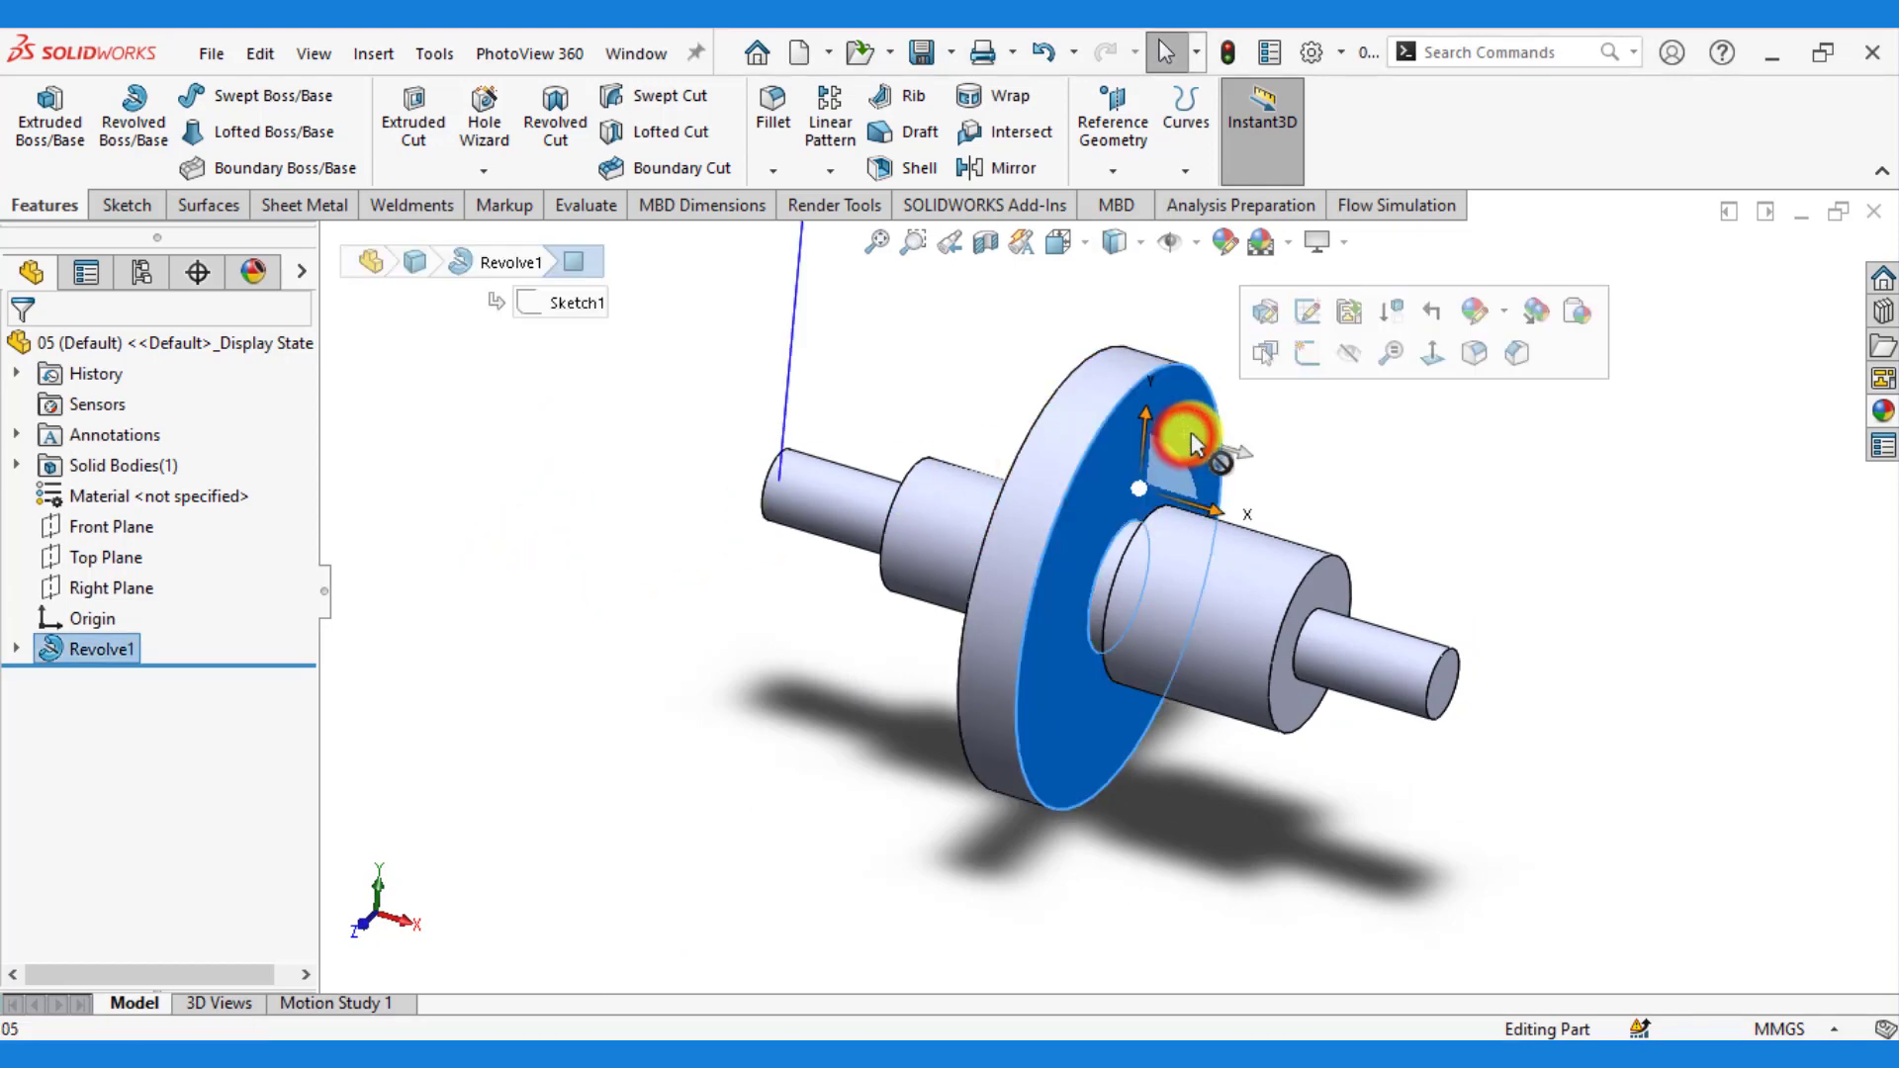
- Start a sketch on the flange face with a vertical centerline from the origin to the rim
{"action": "left_click", "coordinate": [1314, 356]}
{"action": "left_click", "coordinate": [591, 462]}
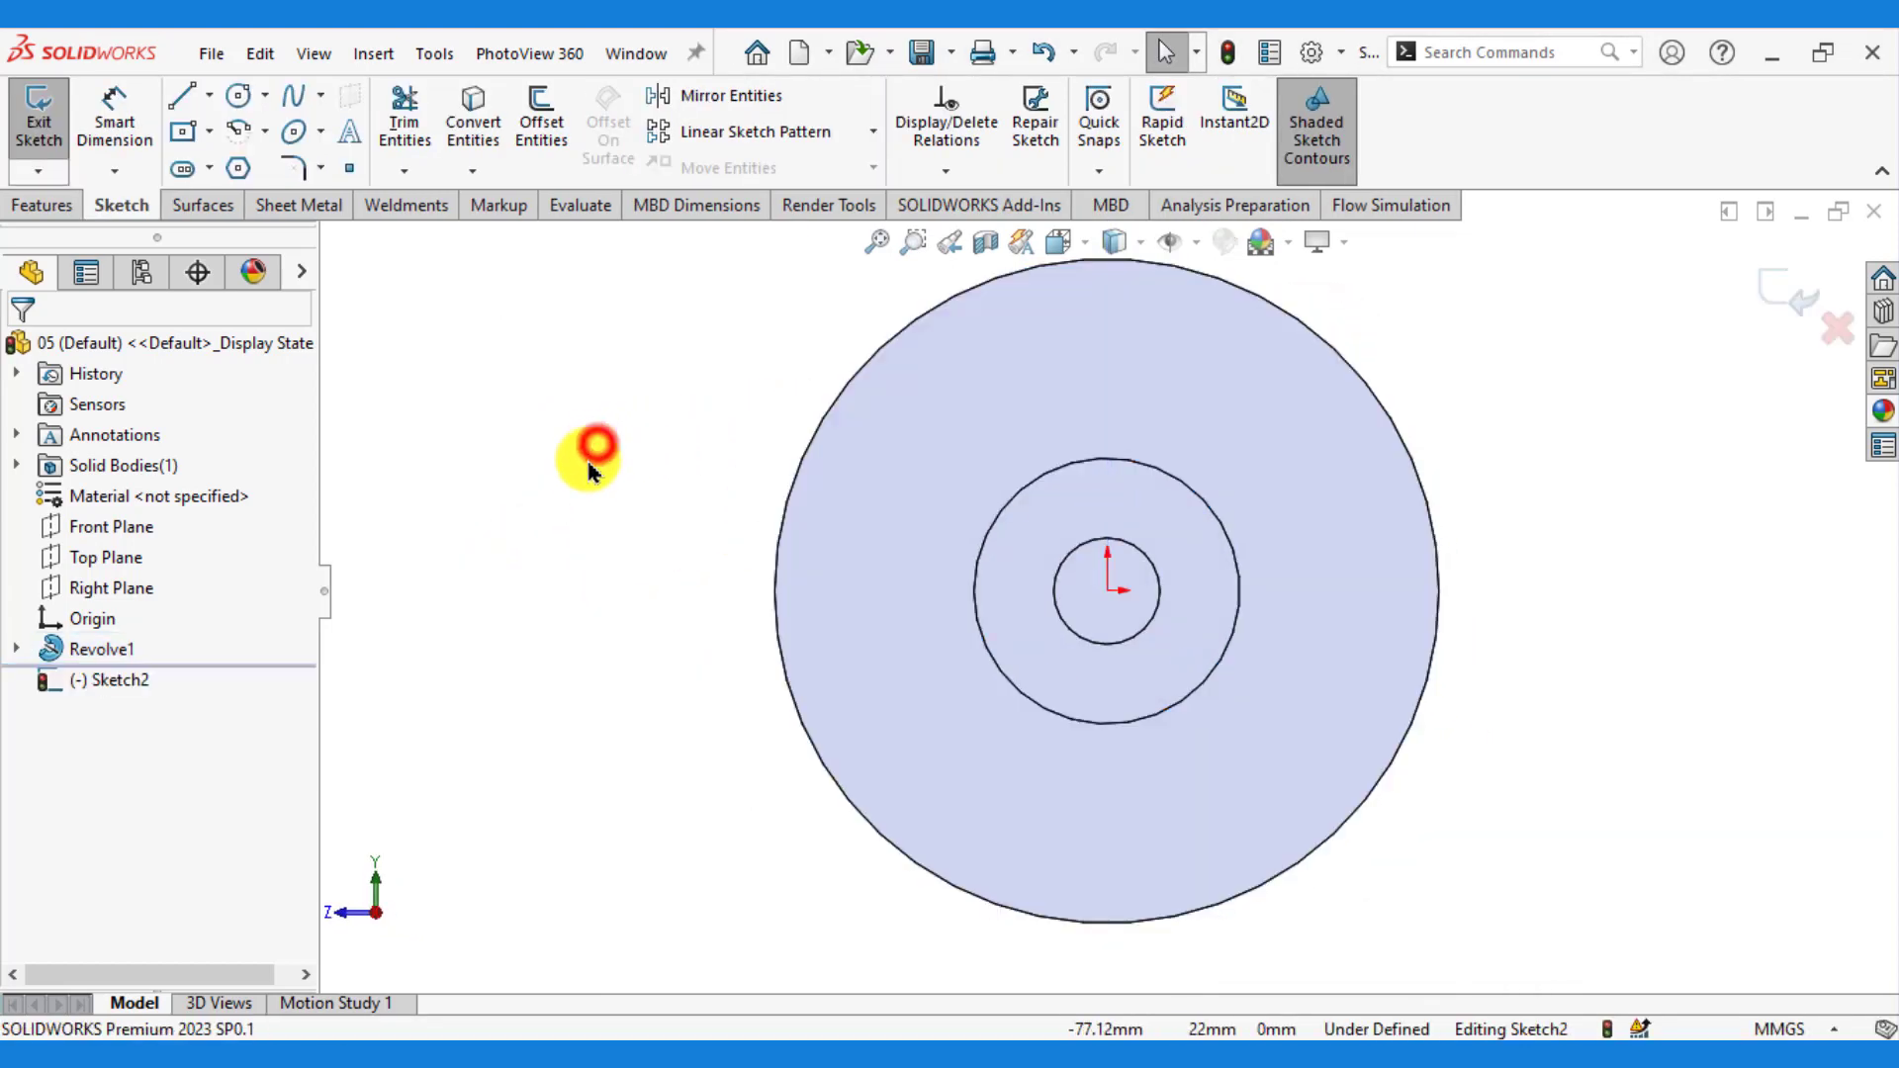
{"action": "left_click", "coordinate": [209, 96]}
{"action": "left_click", "coordinate": [213, 161]}
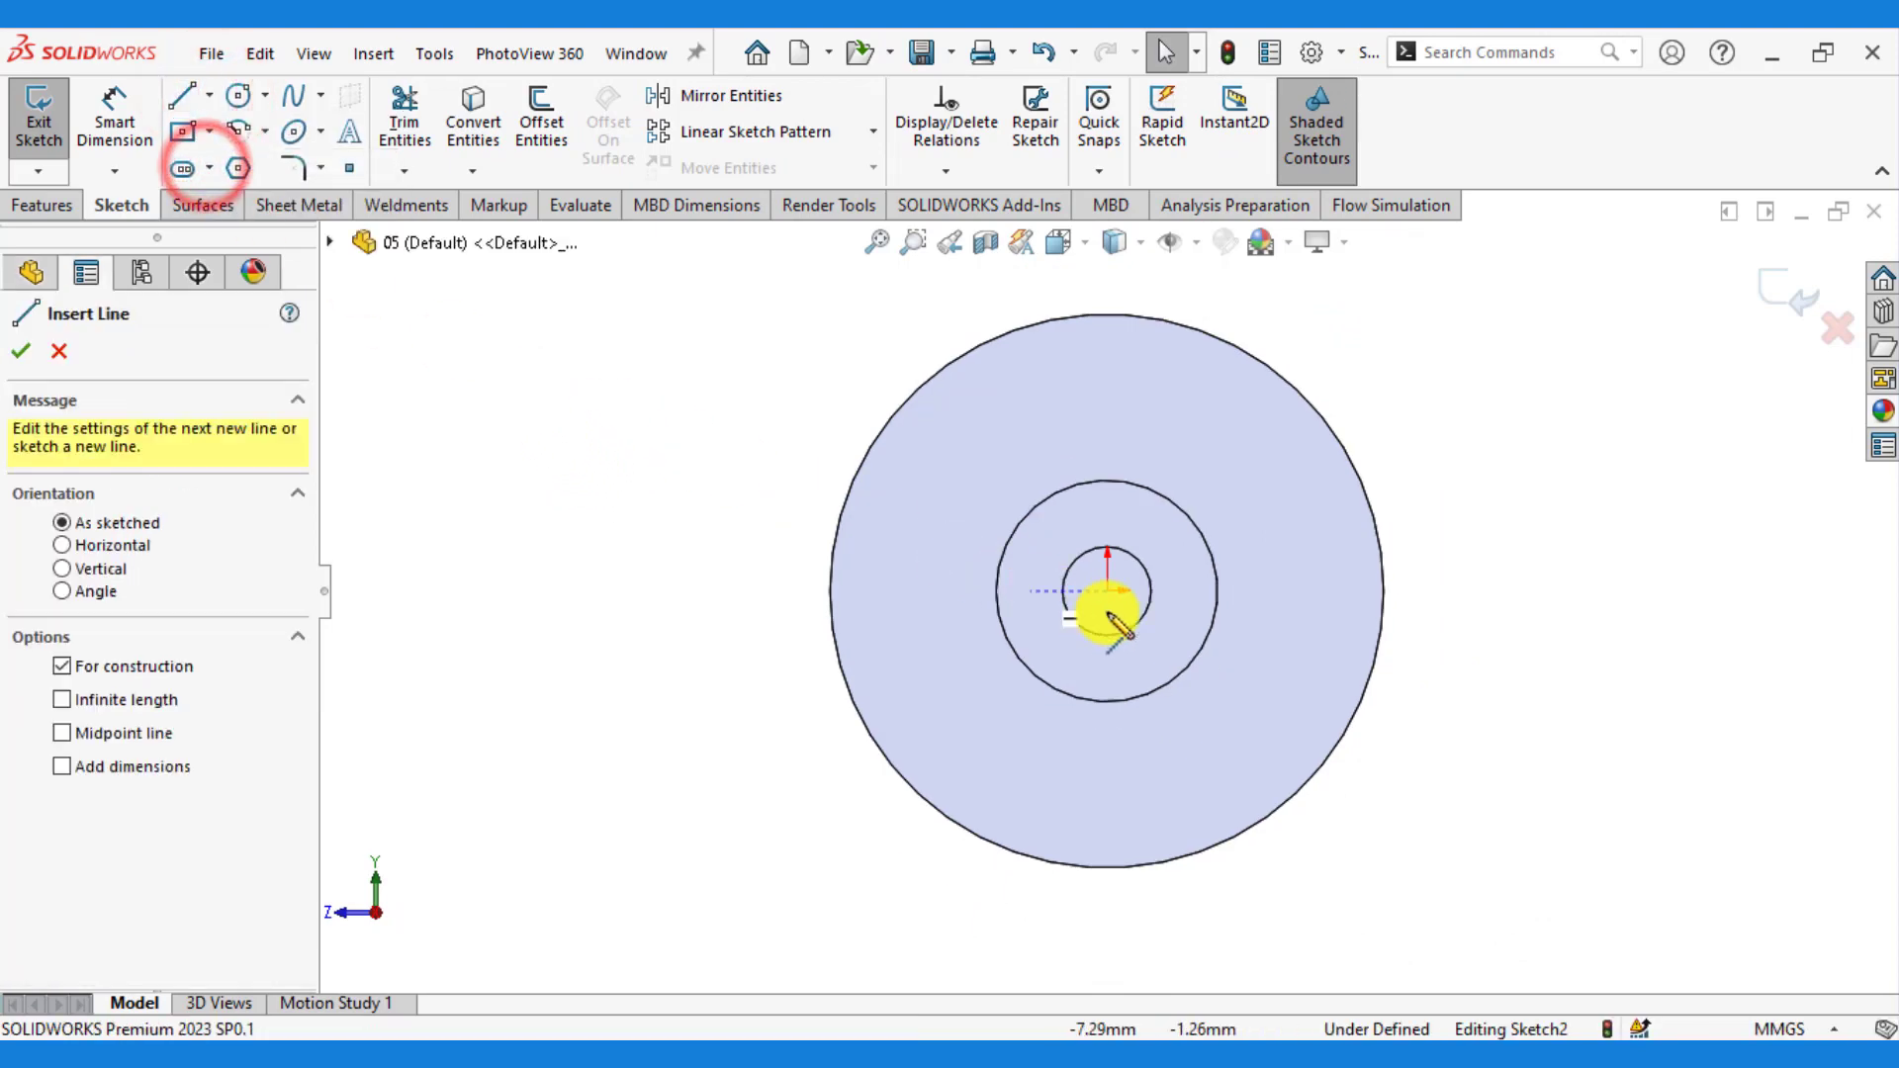
{"action": "left_click", "coordinate": [1109, 594]}
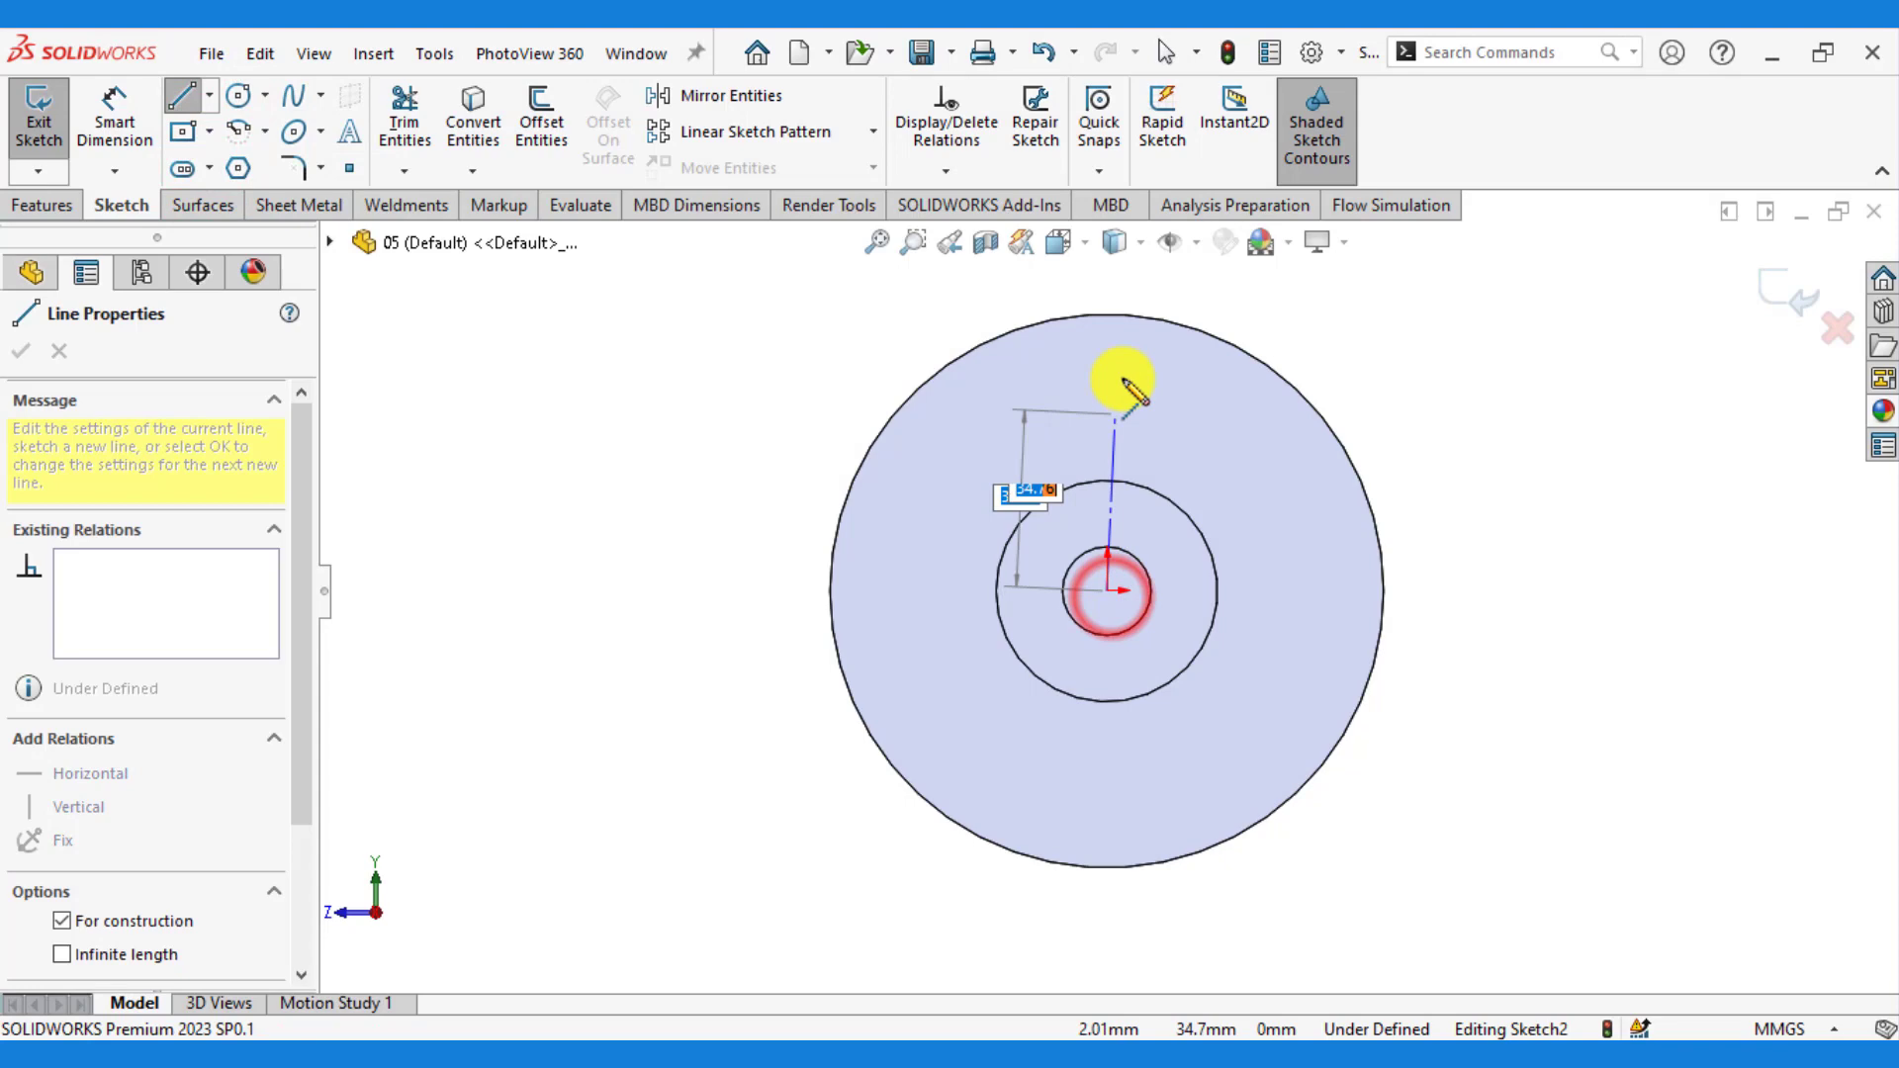
{"action": "left_click", "coordinate": [1108, 317]}
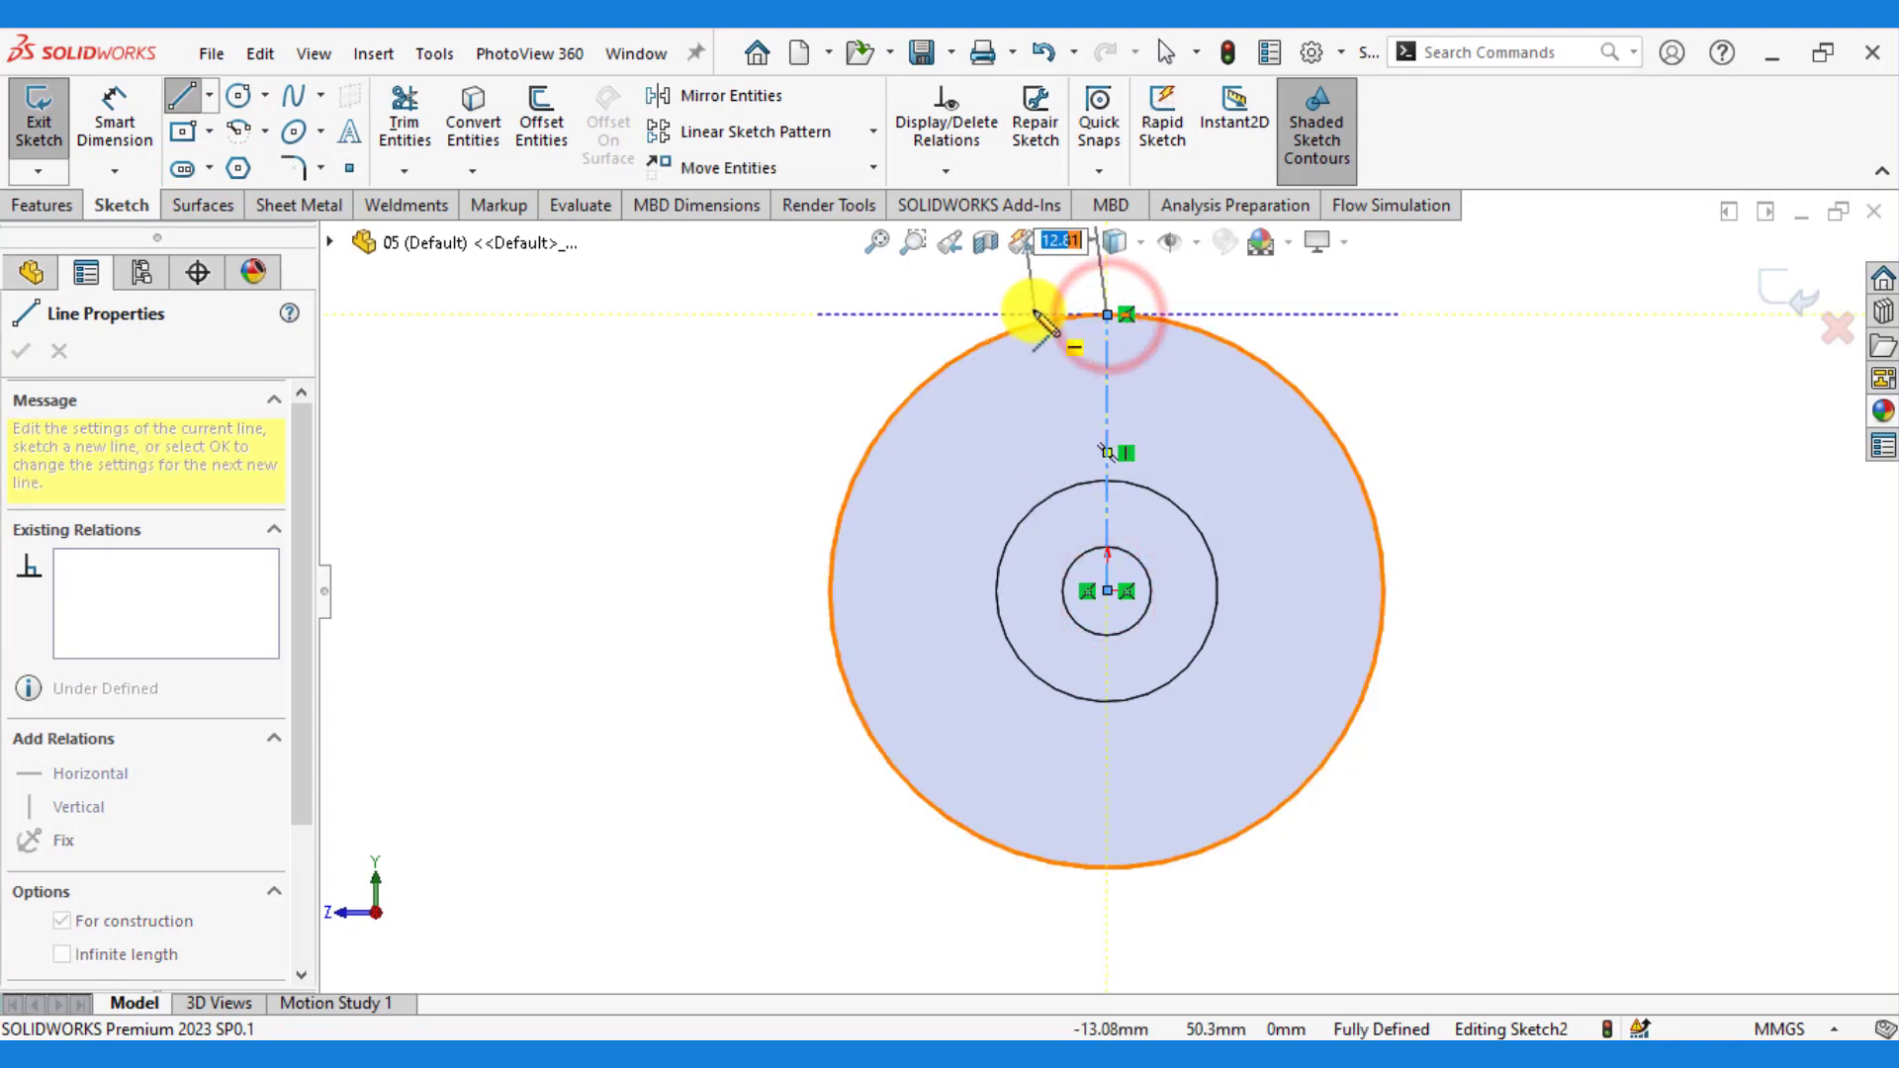
{"action": "key", "text": "Escape"}
- Draw a short horizontal midpoint line centred on the centerline near the top
{"action": "scroll", "coordinate": [1031, 316], "scroll_direction": "down", "scroll_amount": 2}
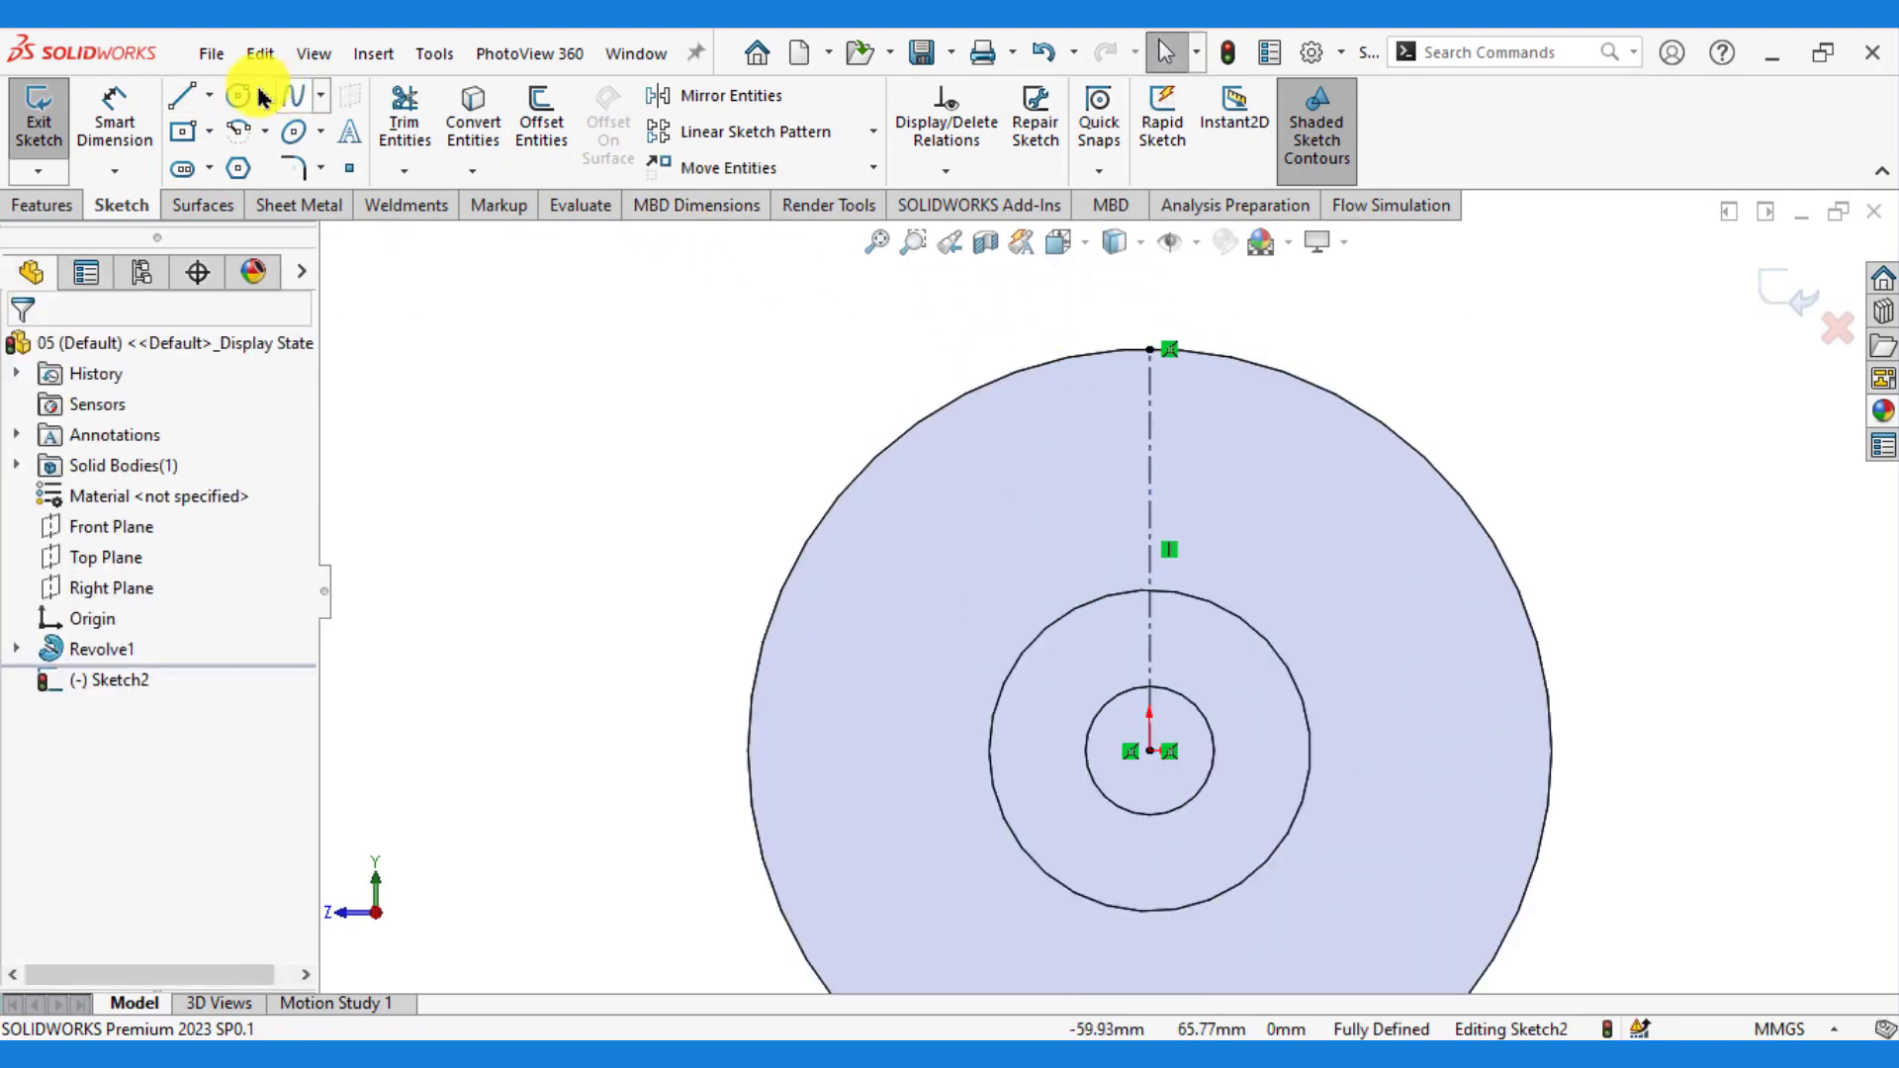
{"action": "left_click", "coordinate": [210, 95]}
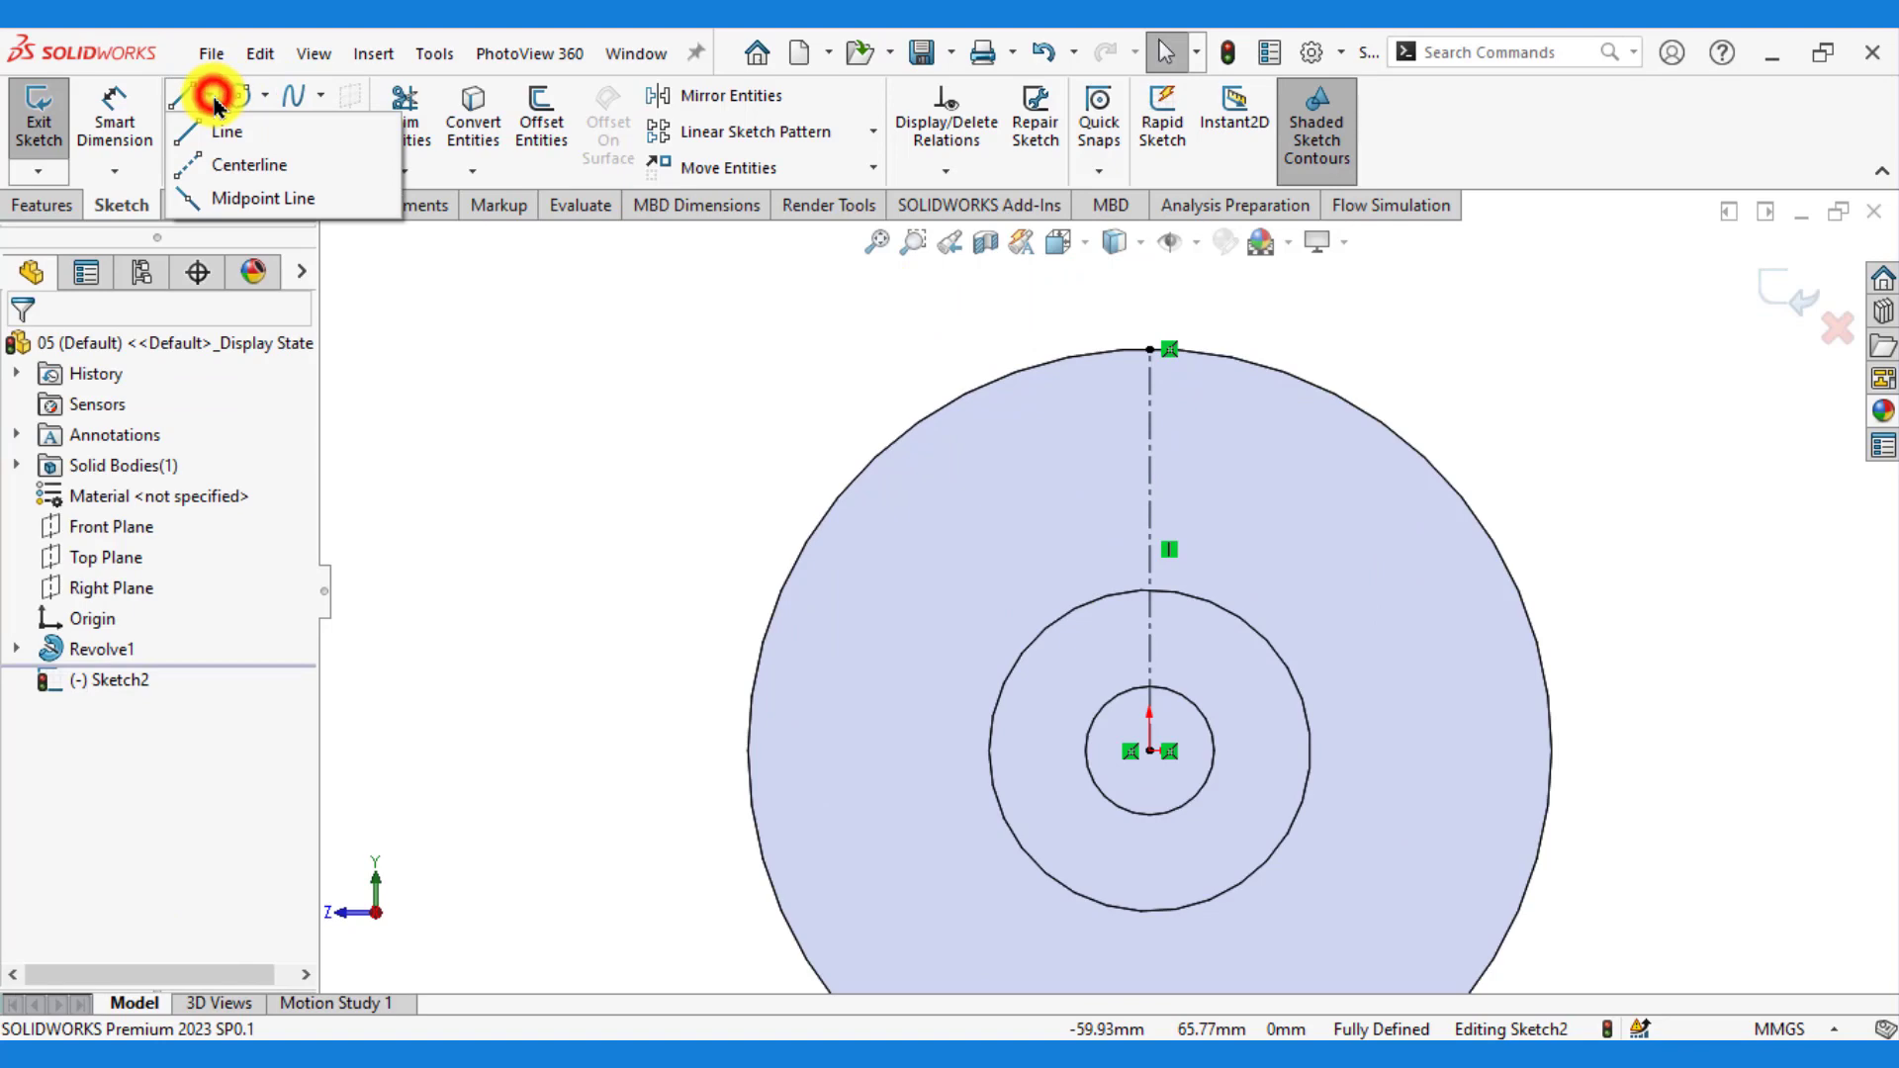
{"action": "left_click", "coordinate": [213, 188]}
{"action": "scroll", "coordinate": [1019, 344], "scroll_direction": "down", "scroll_amount": 2}
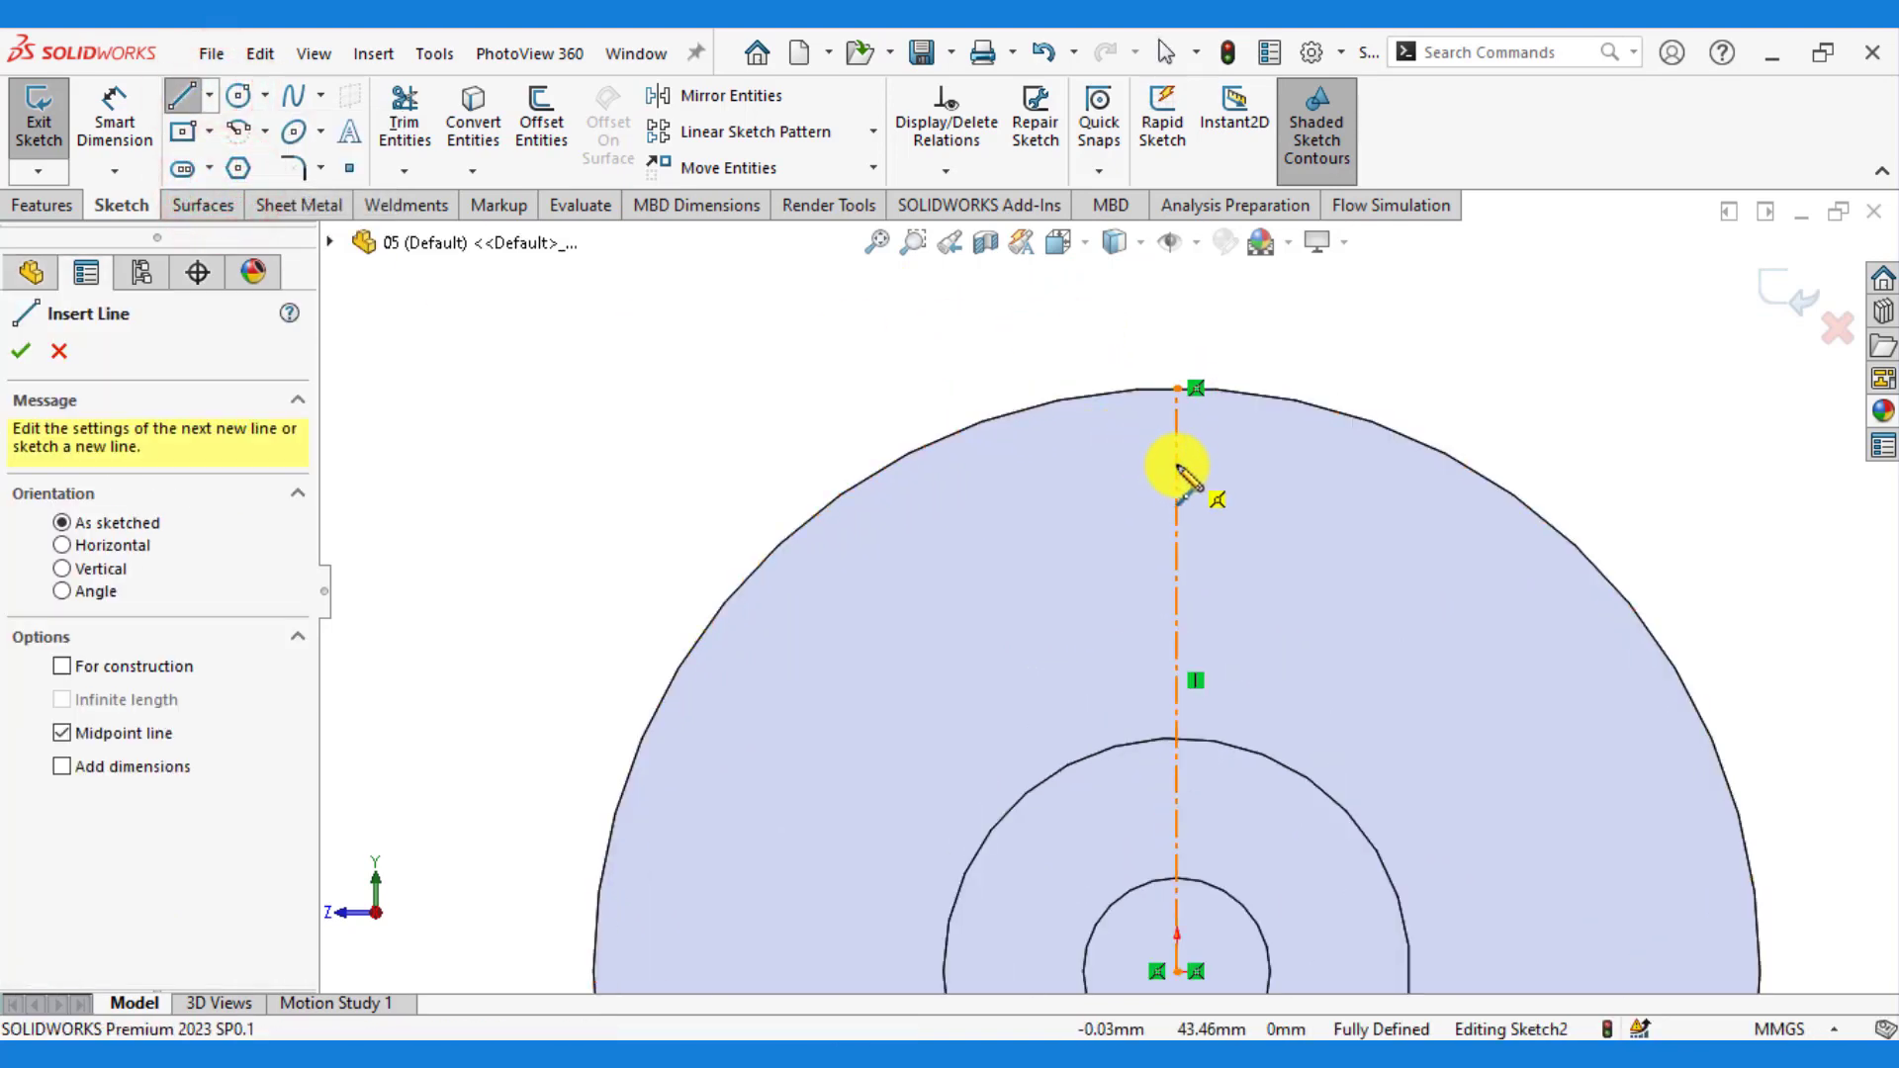
{"action": "left_click", "coordinate": [1177, 465]}
{"action": "left_click", "coordinate": [1242, 463]}
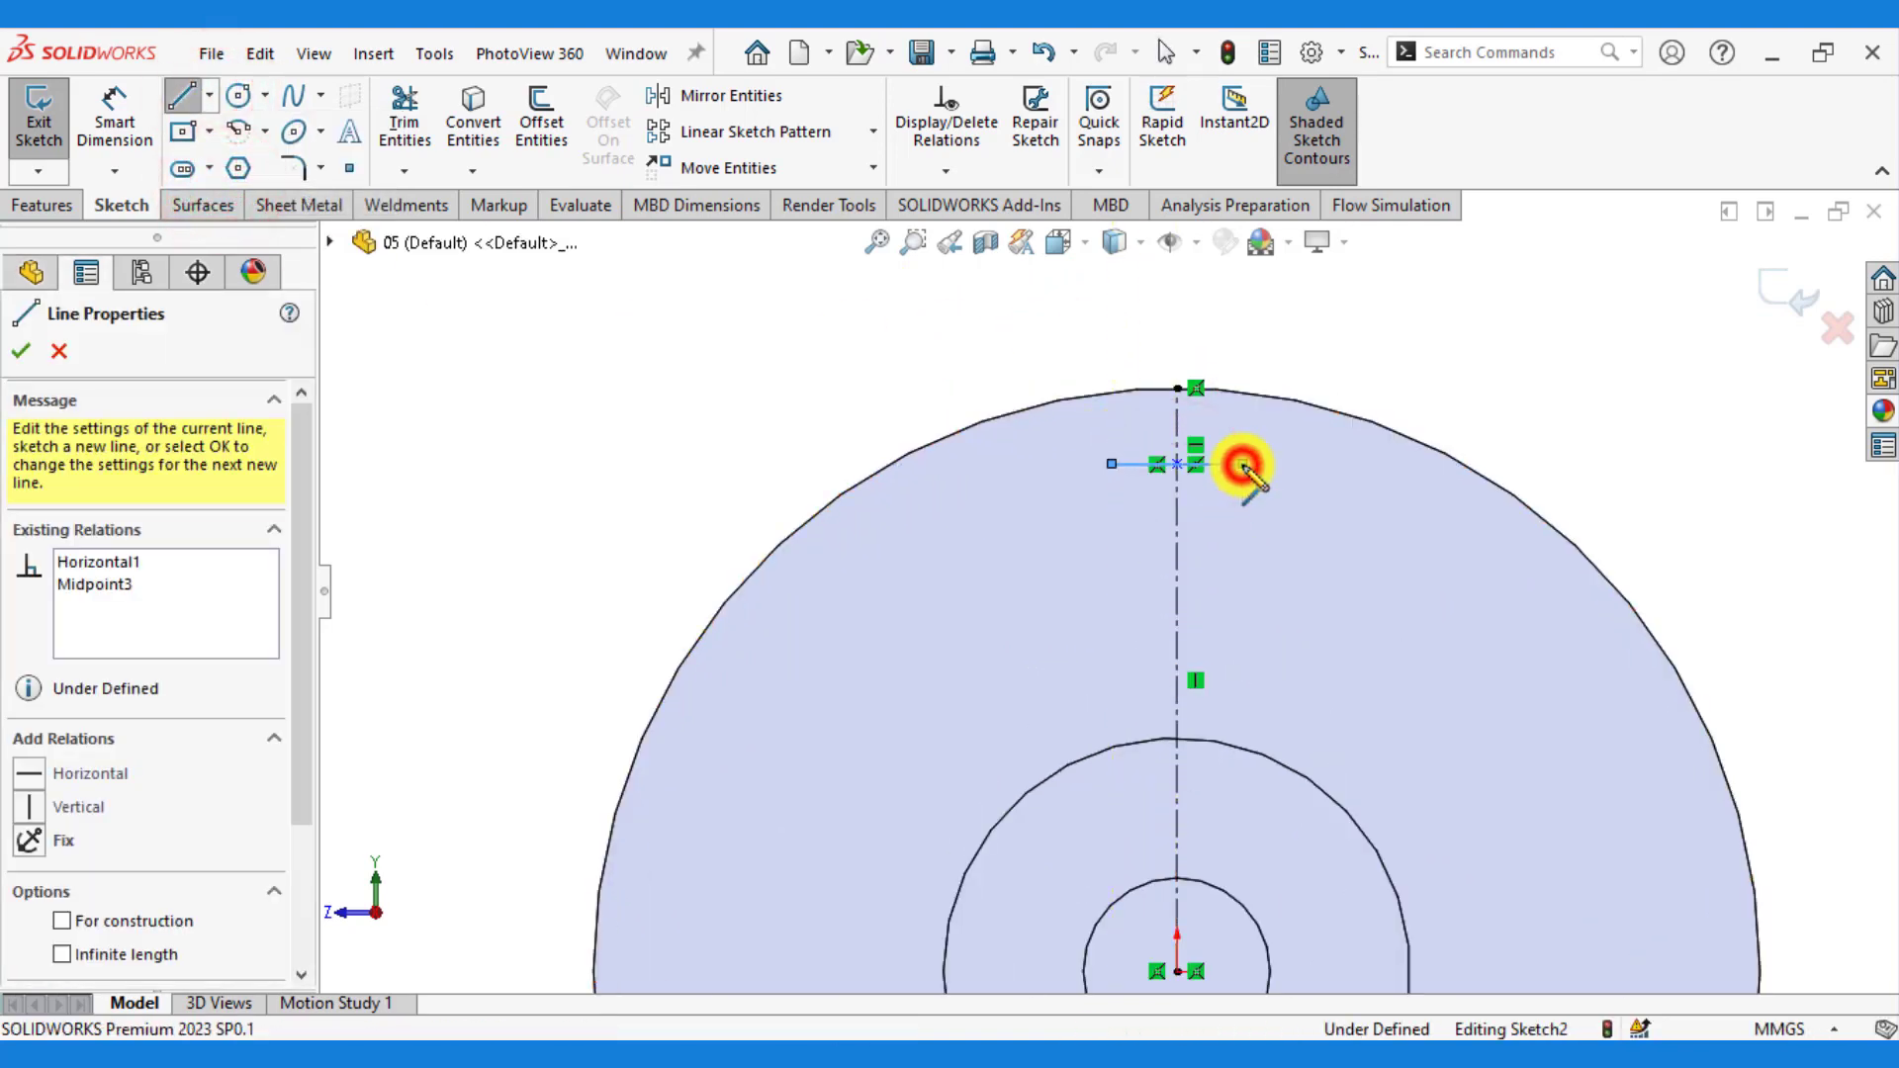
{"action": "key", "text": "Escape"}
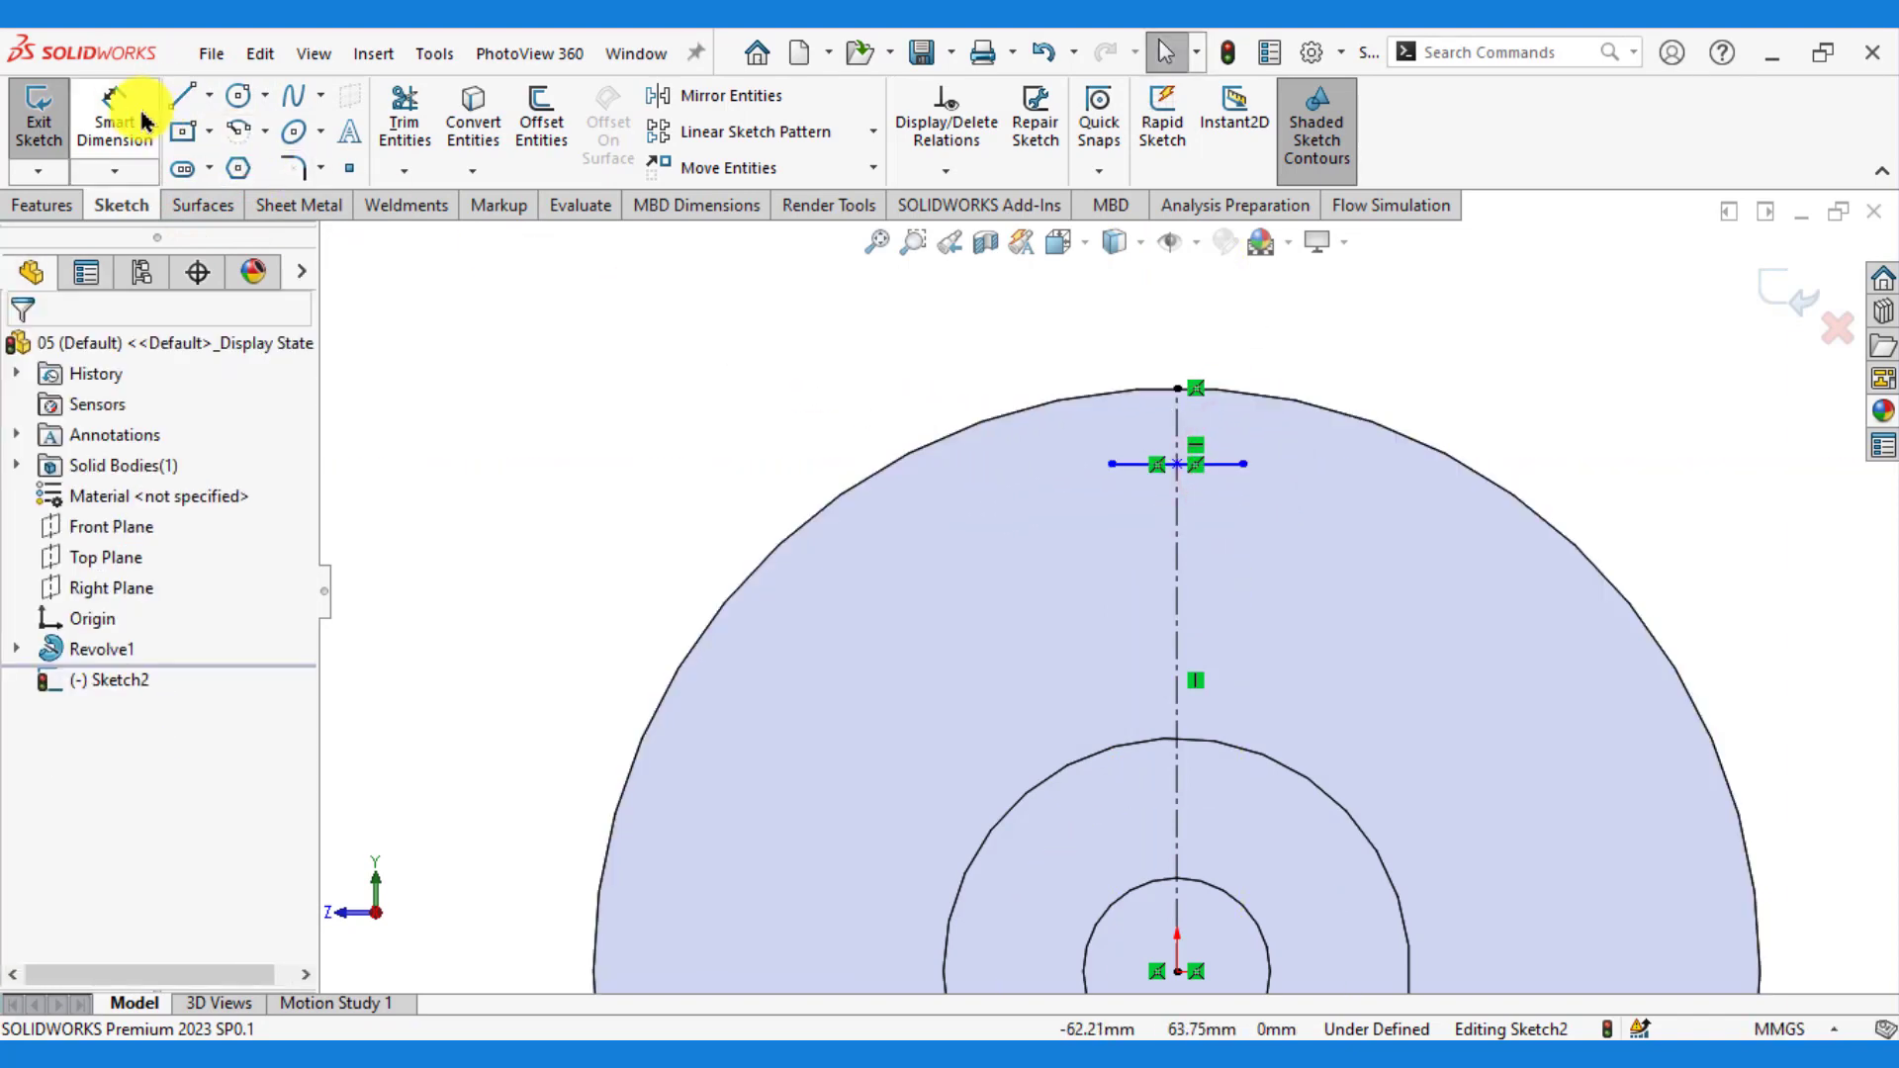
- Dimension the horizontal slot line to 12 mm long
{"action": "left_click", "coordinate": [141, 121]}
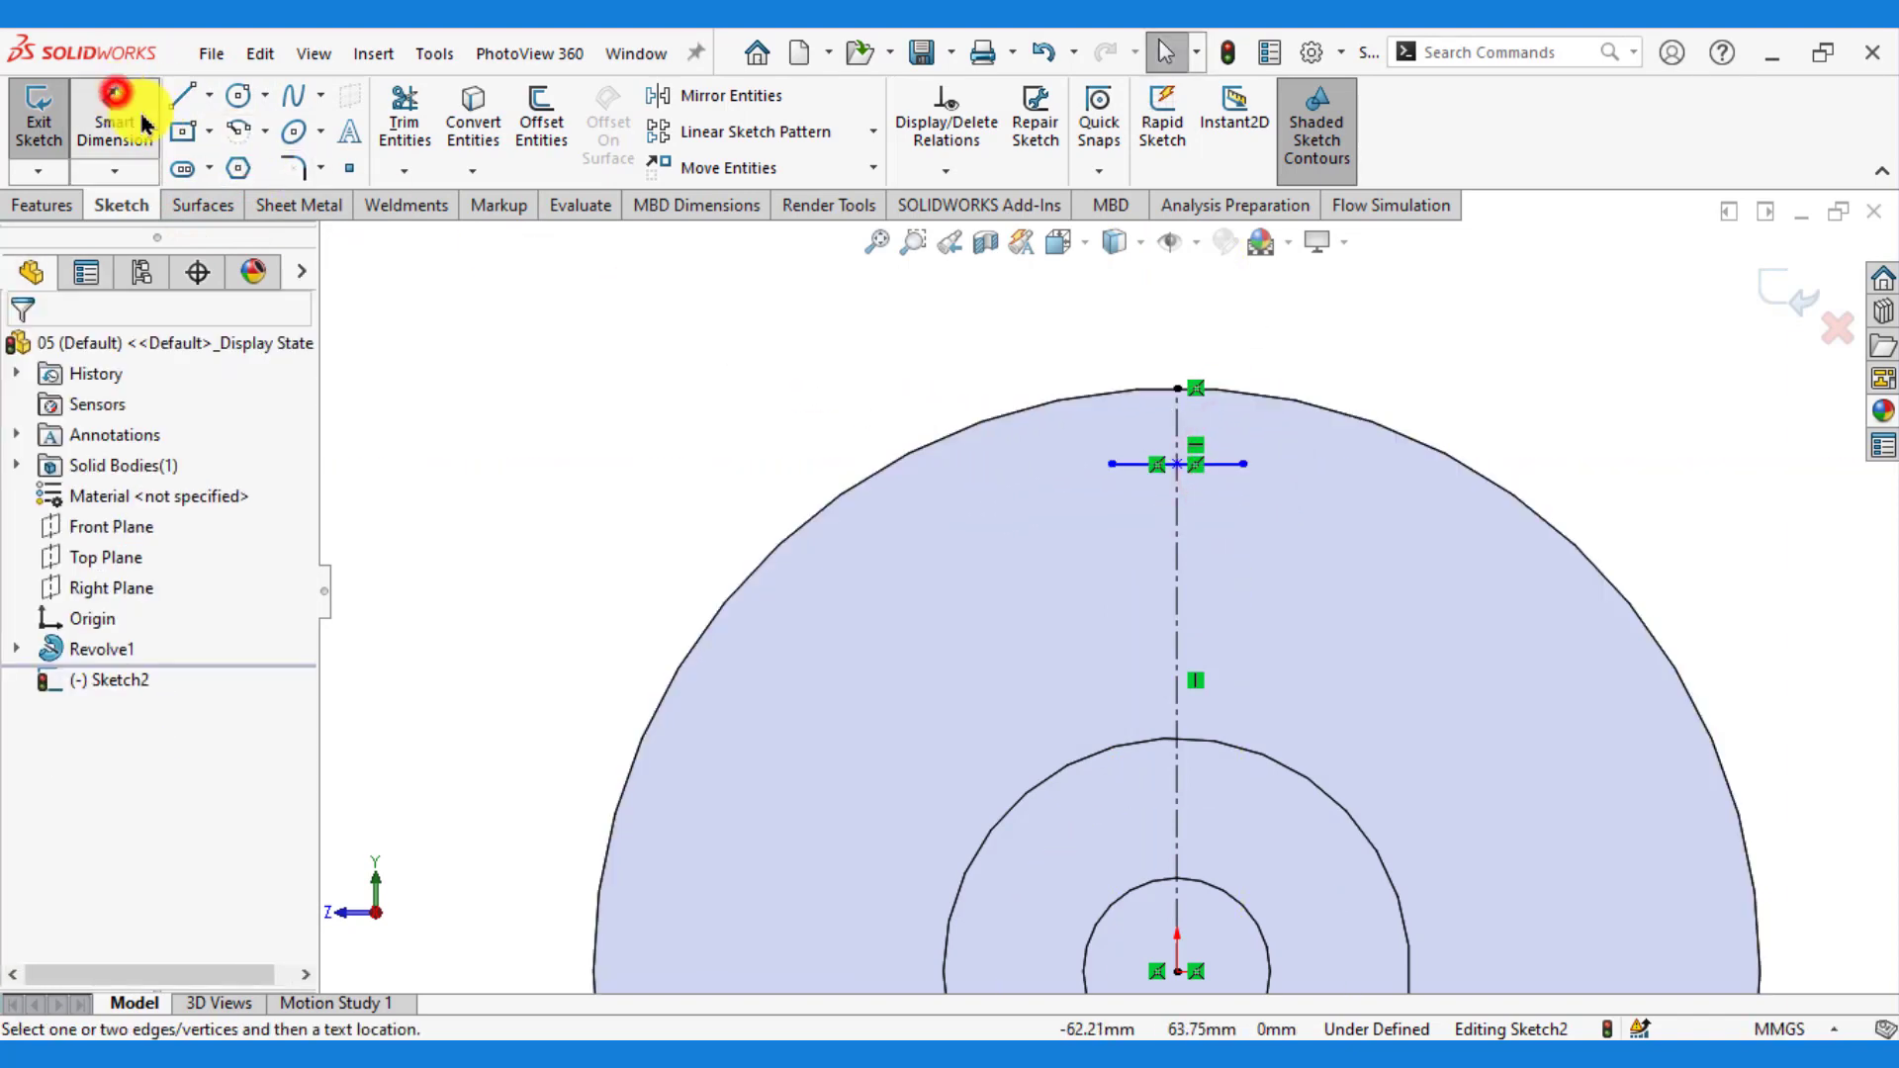
{"action": "left_click", "coordinate": [1143, 463]}
{"action": "left_click", "coordinate": [1144, 344]}
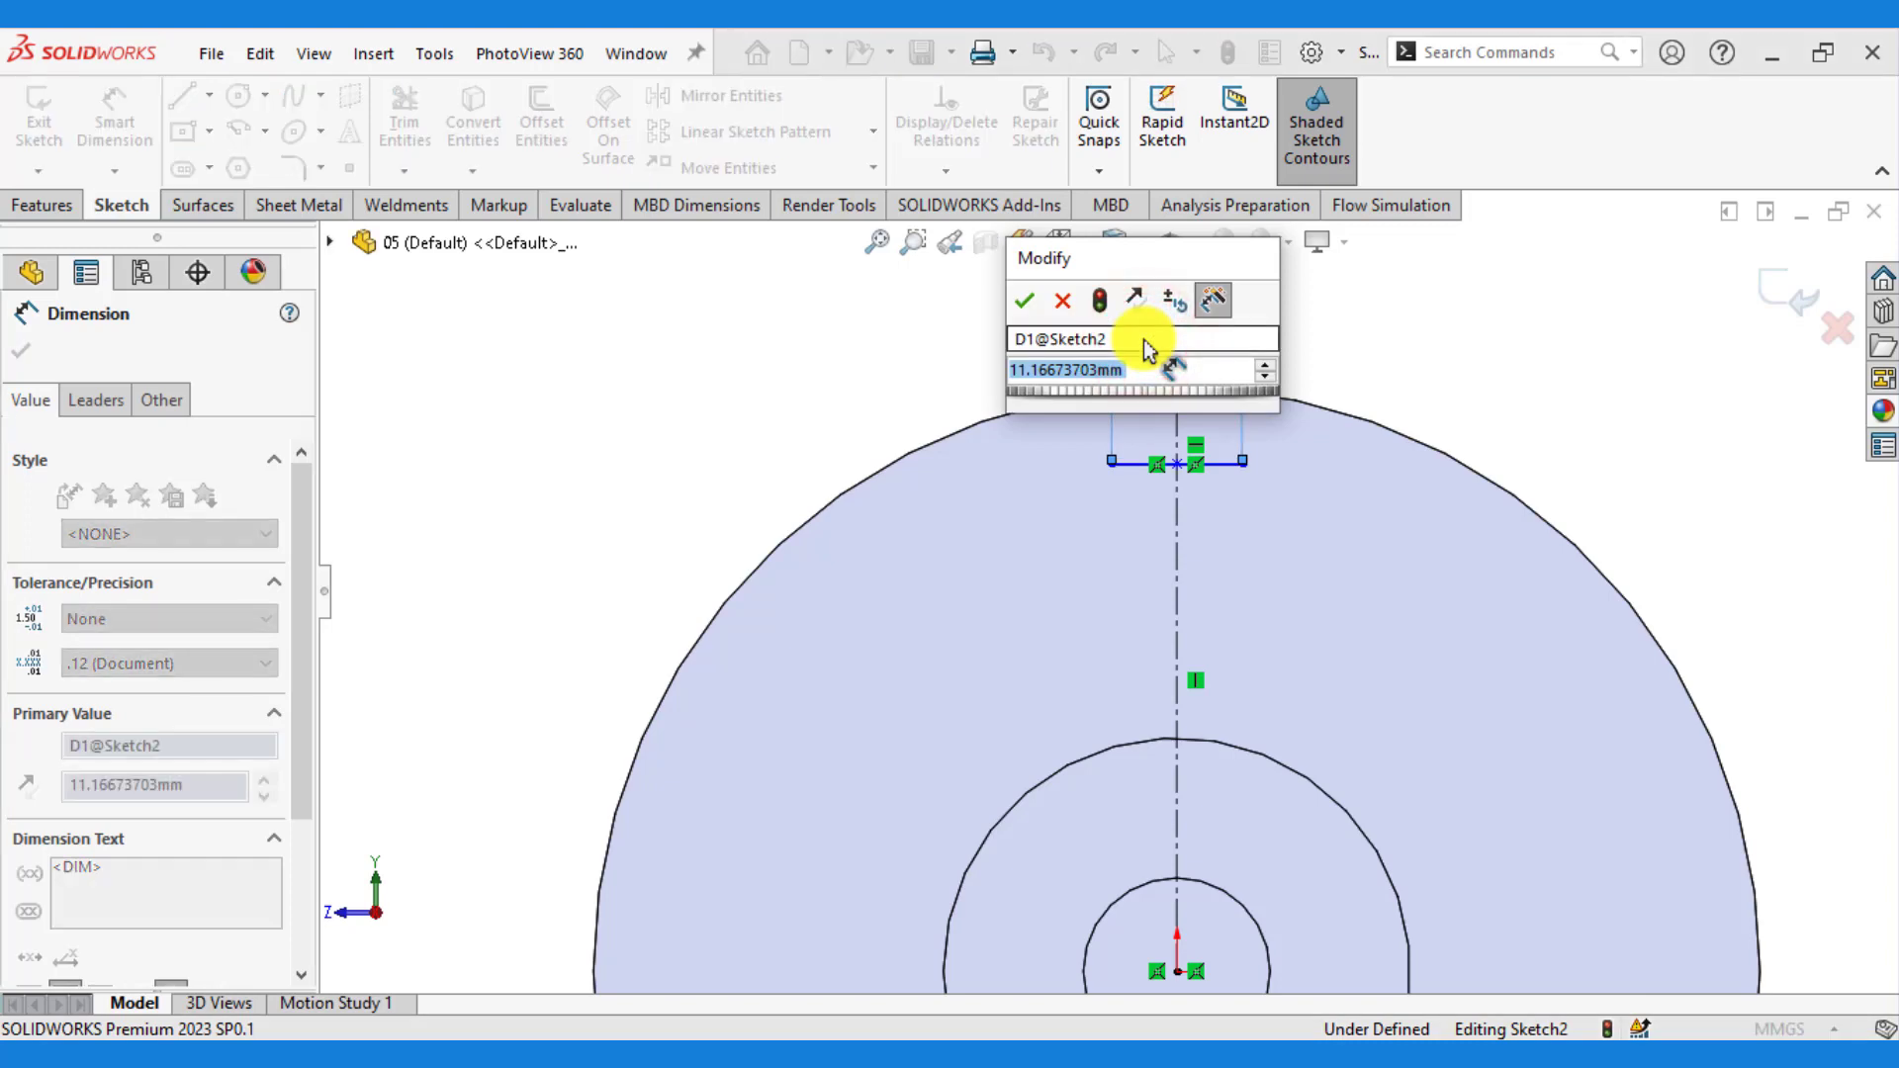
{"action": "type", "text": "12"}
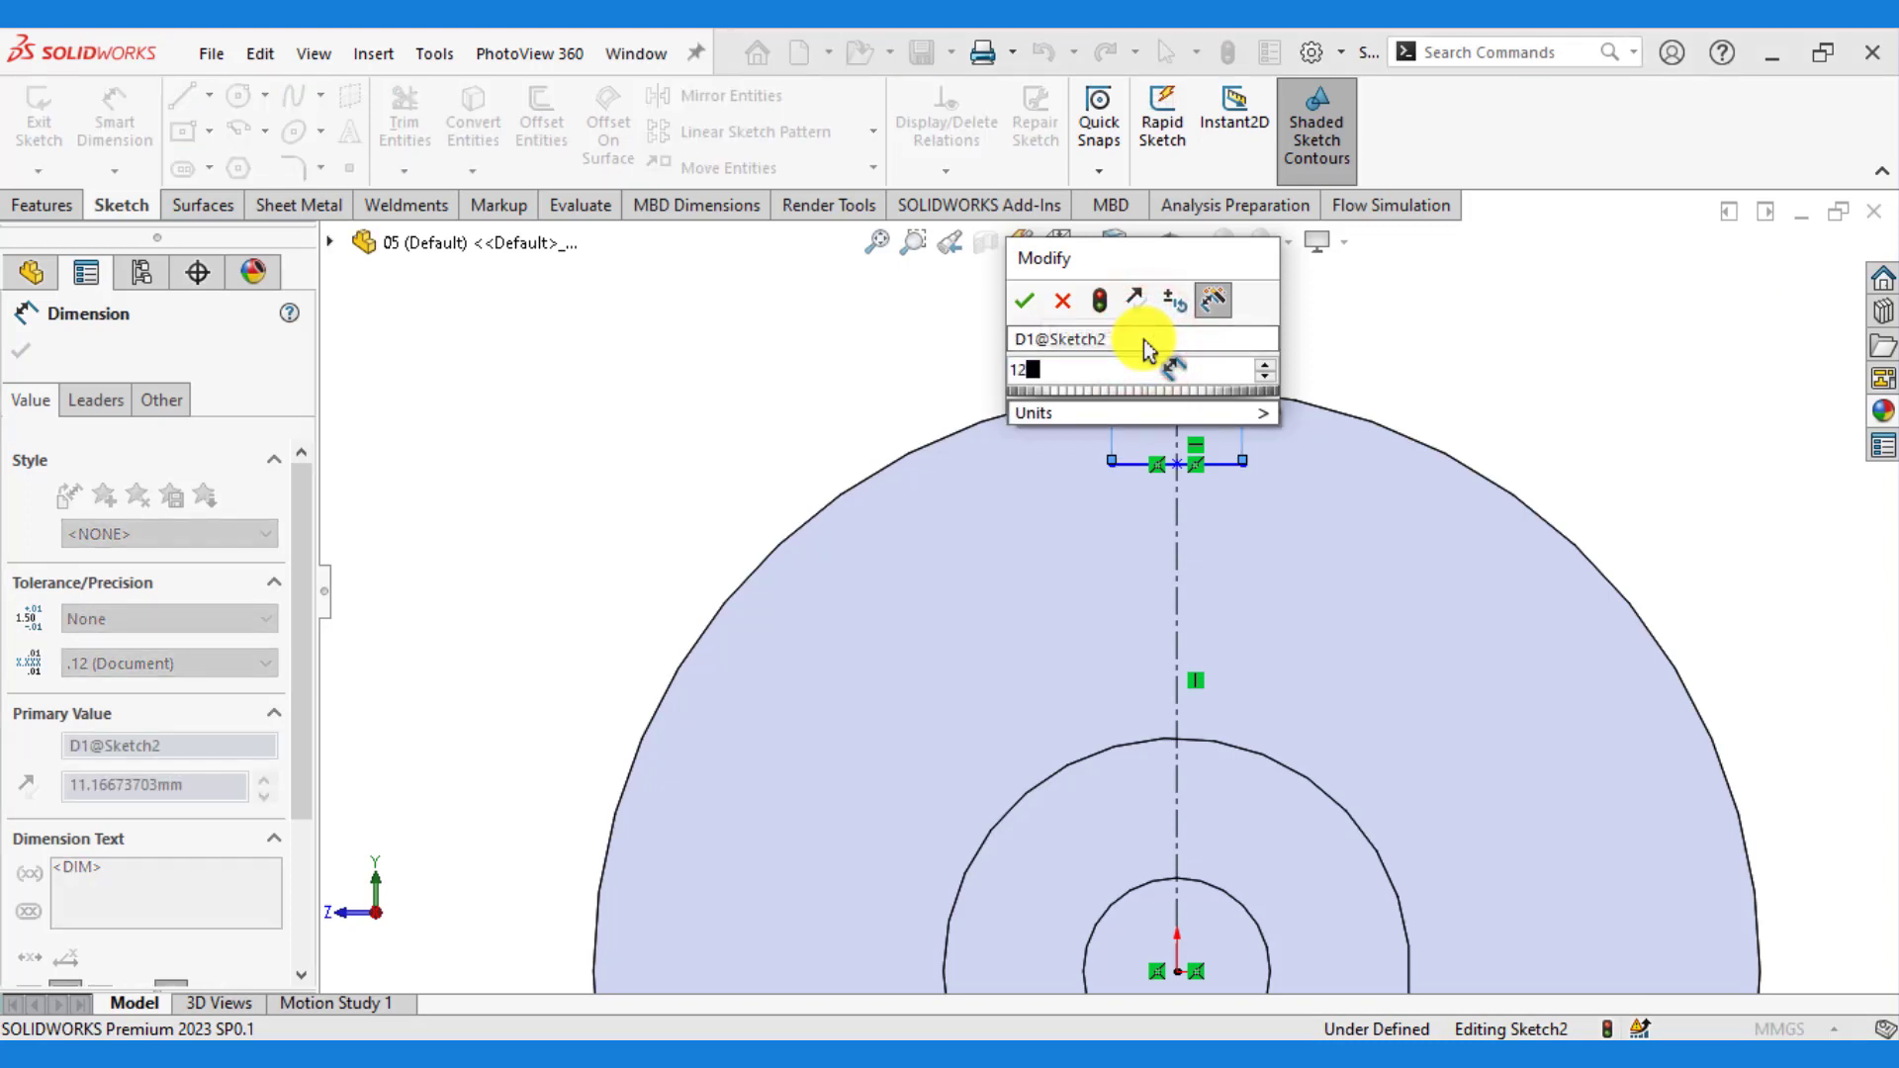
{"action": "key", "text": "Return"}
{"action": "scroll", "coordinate": [1023, 479], "scroll_direction": "up", "scroll_amount": 2}
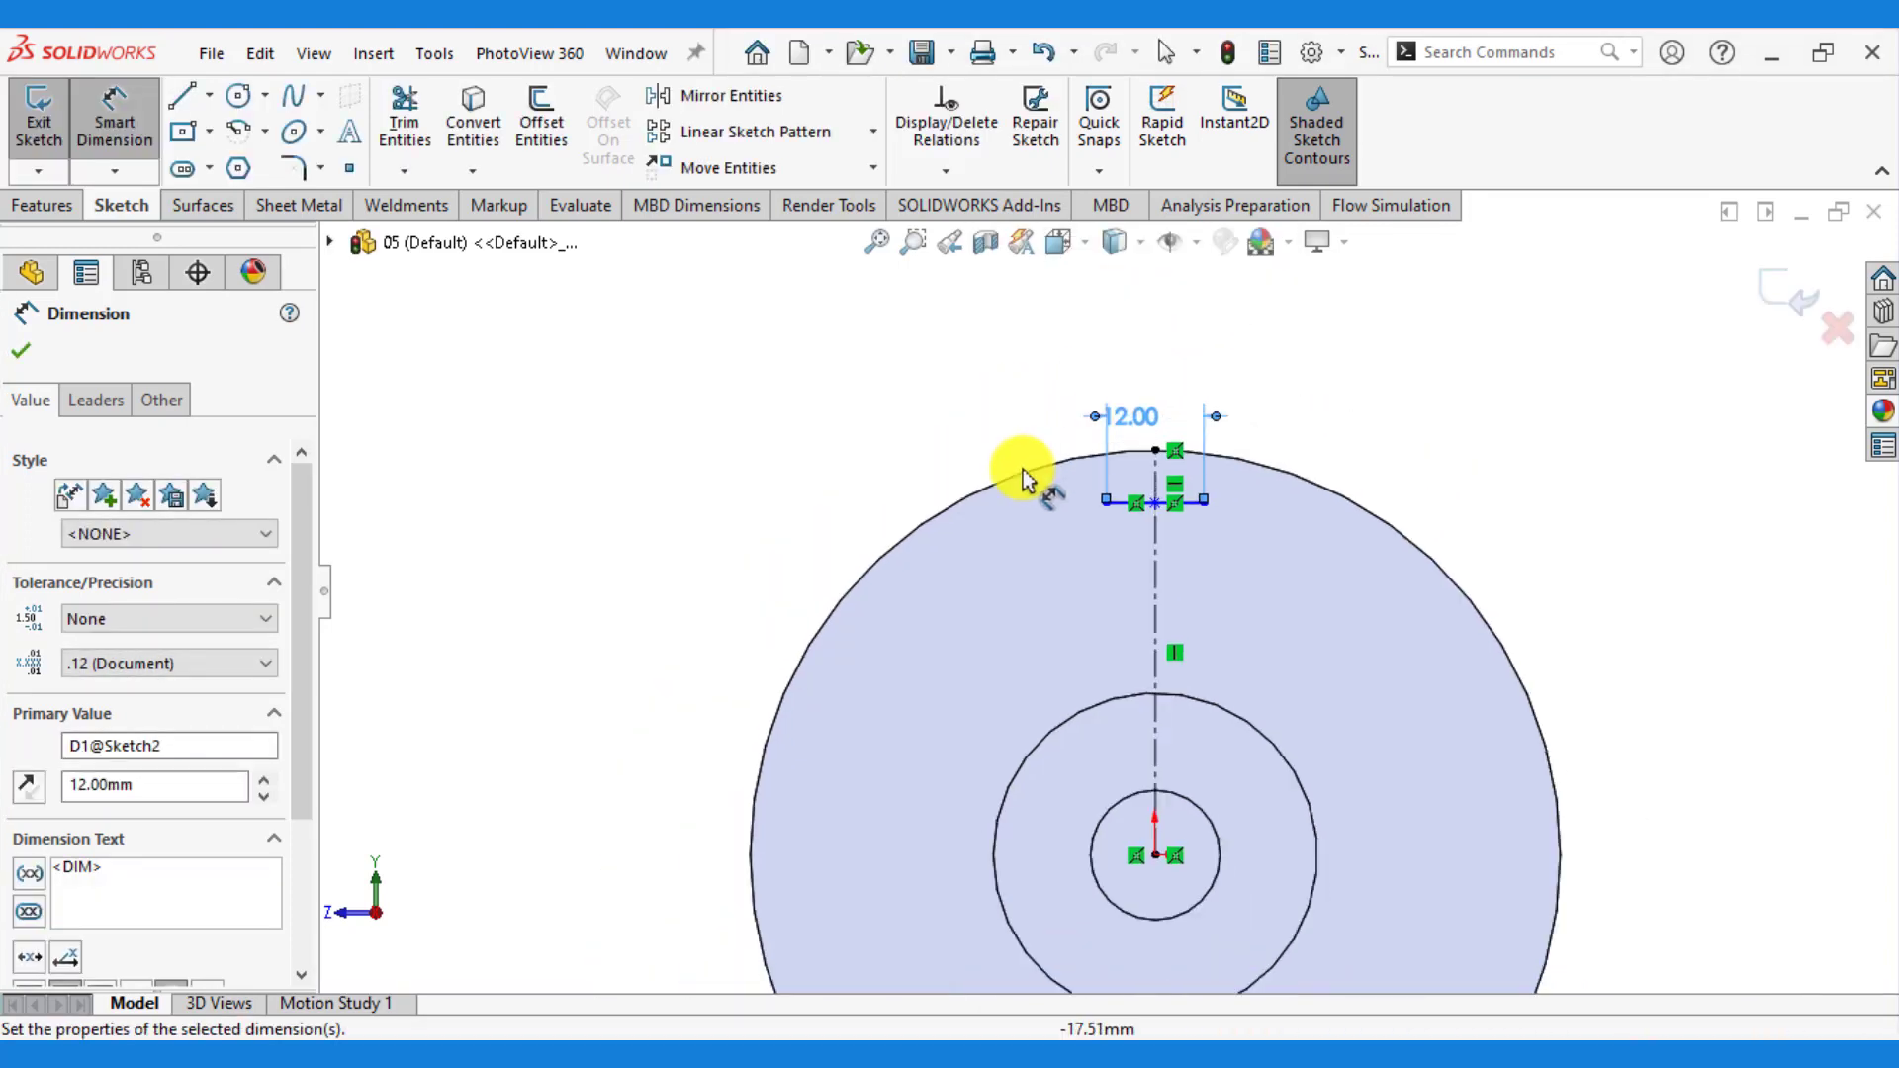
- Place the slot line 44 mm above the shaft centre, fully defining Sketch2
{"action": "left_click", "coordinate": [1187, 503]}
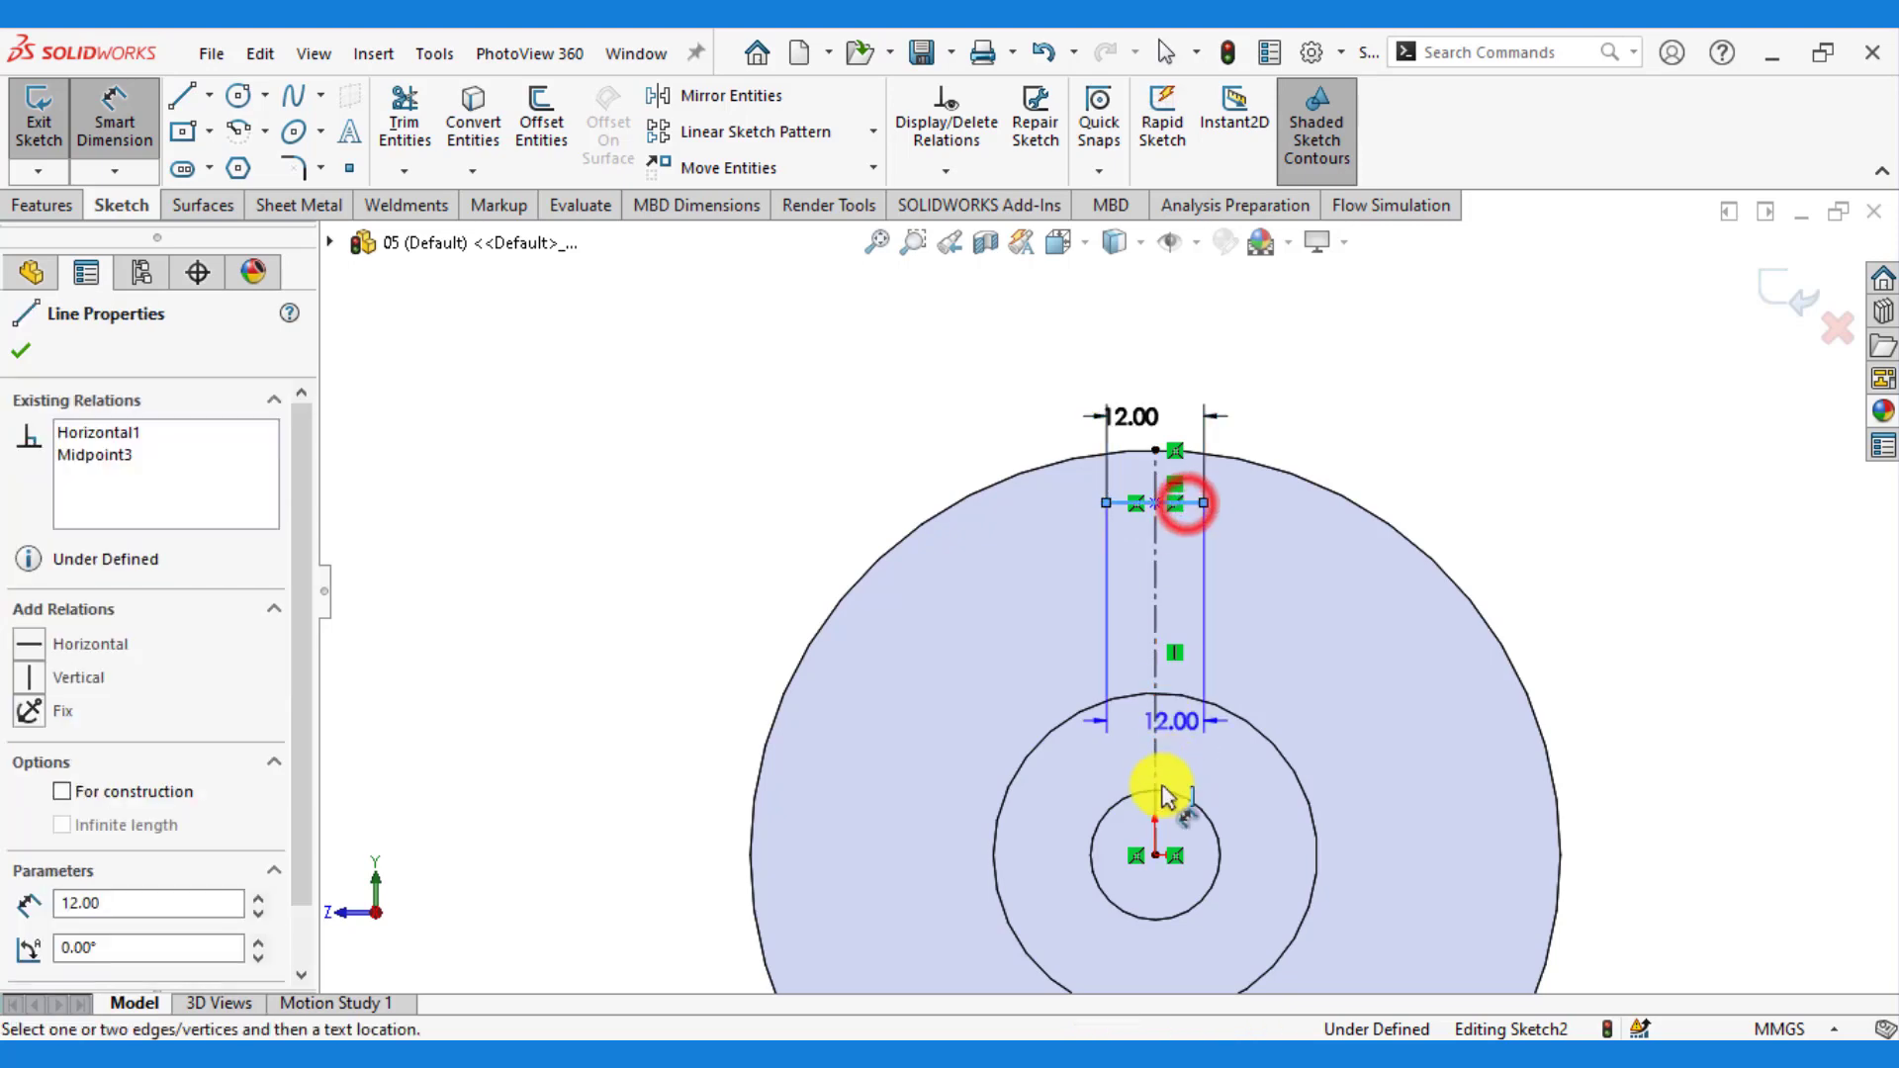
{"action": "left_click", "coordinate": [1155, 857]}
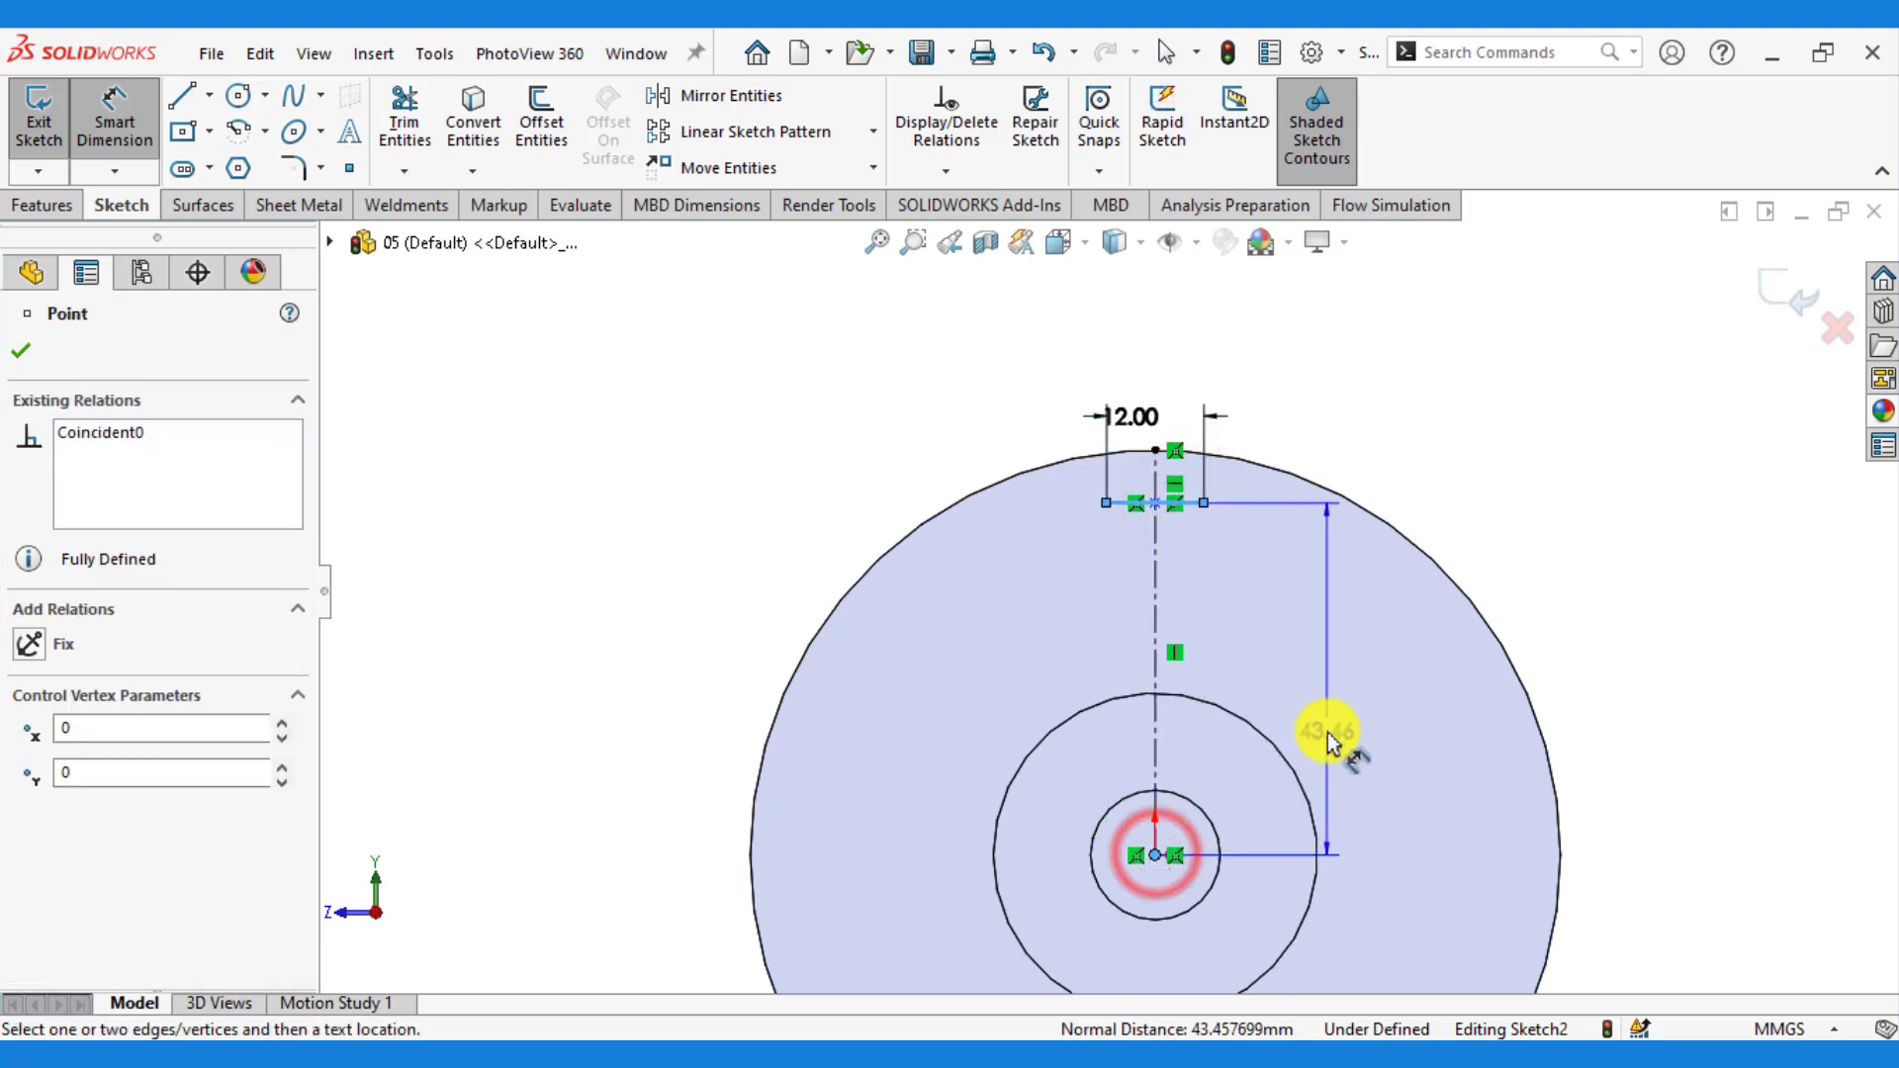
{"action": "left_click", "coordinate": [1331, 728]}
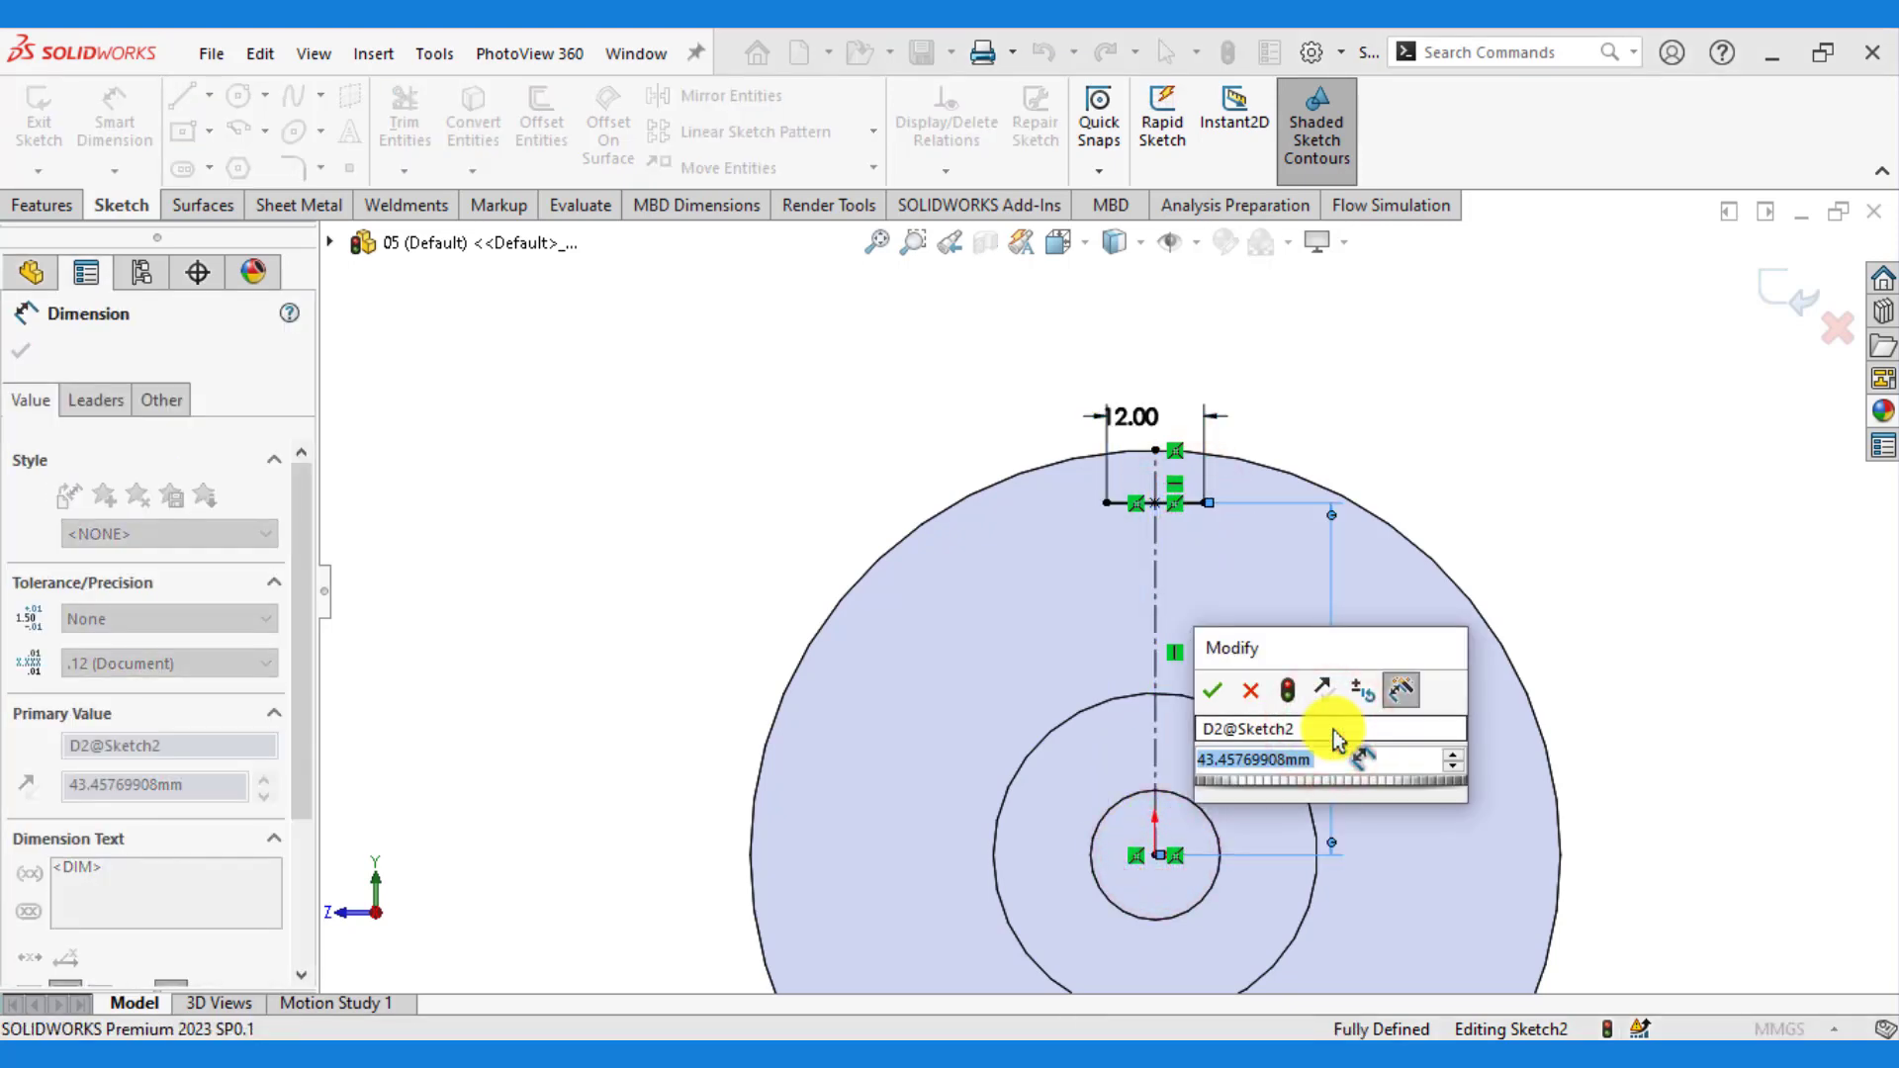
{"action": "type", "text": "40"}
{"action": "key", "text": "Return"}
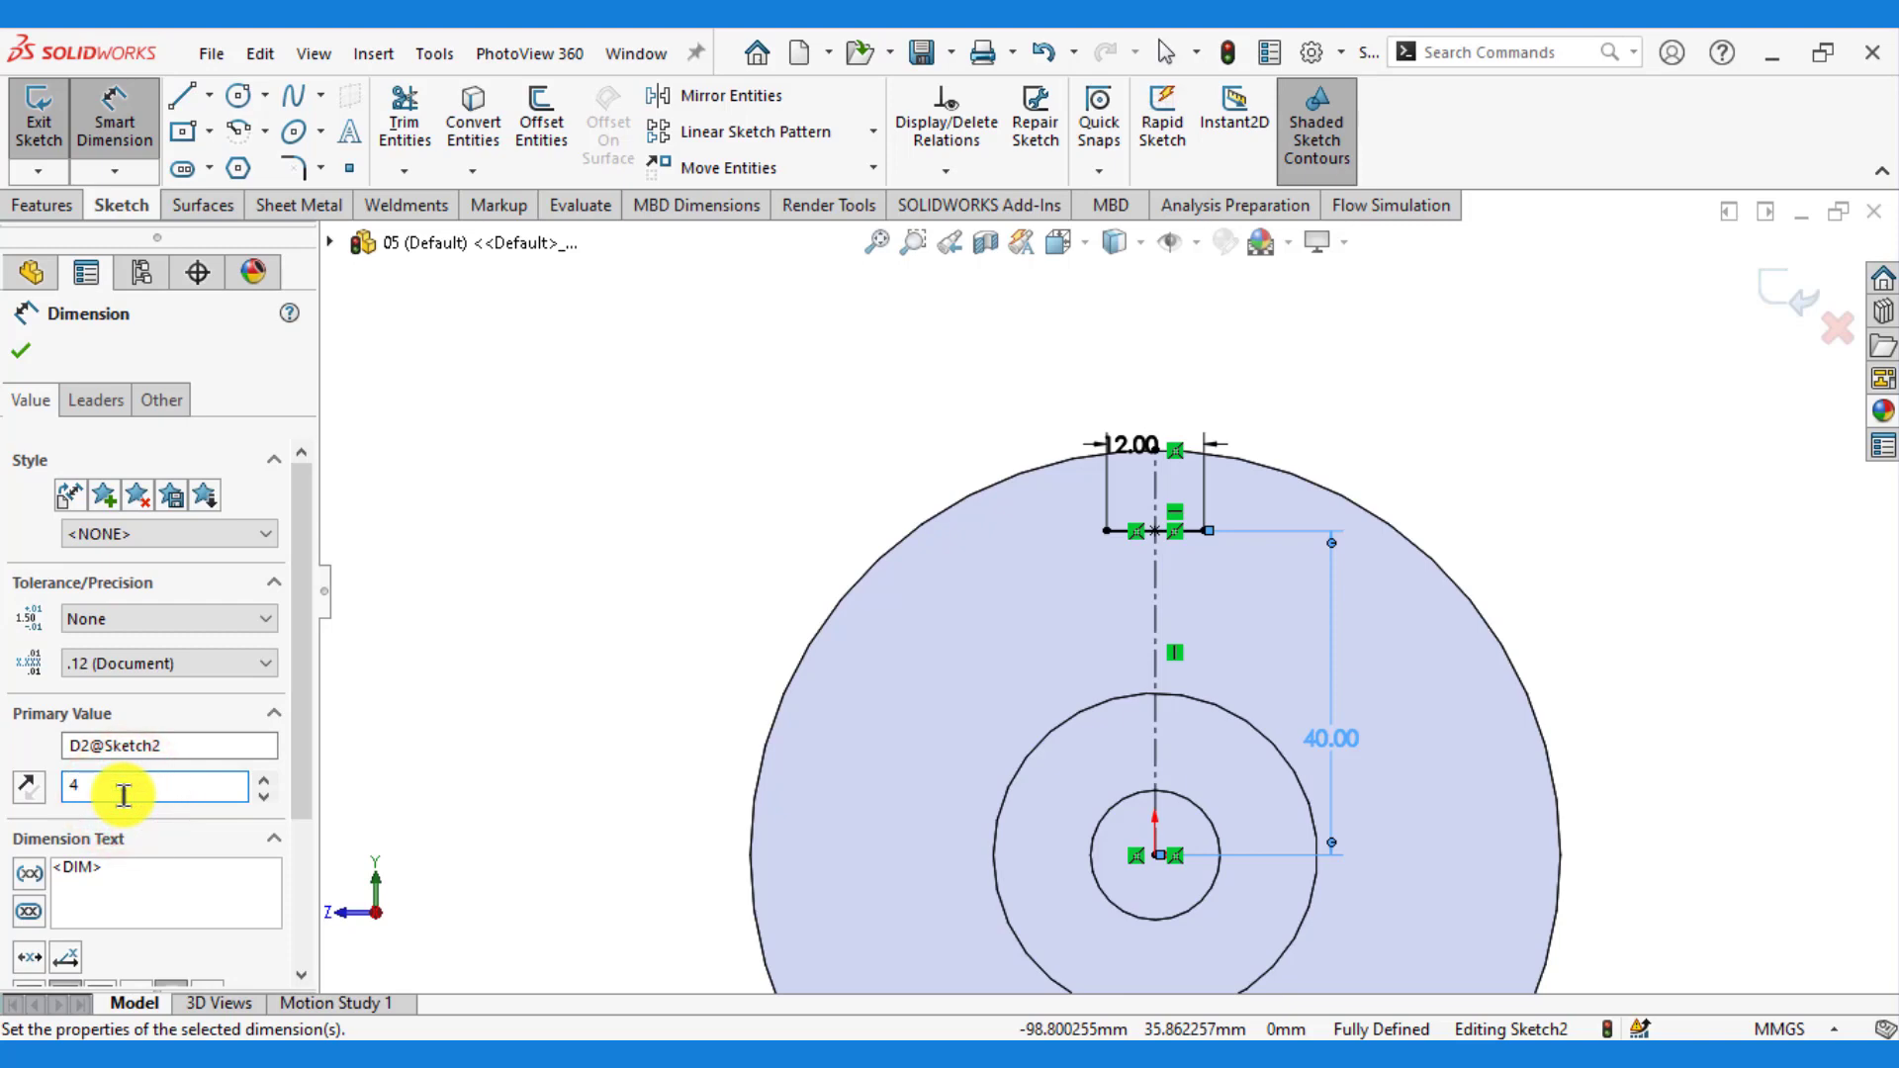
{"action": "type", "text": "4"}
{"action": "key", "text": "Return"}
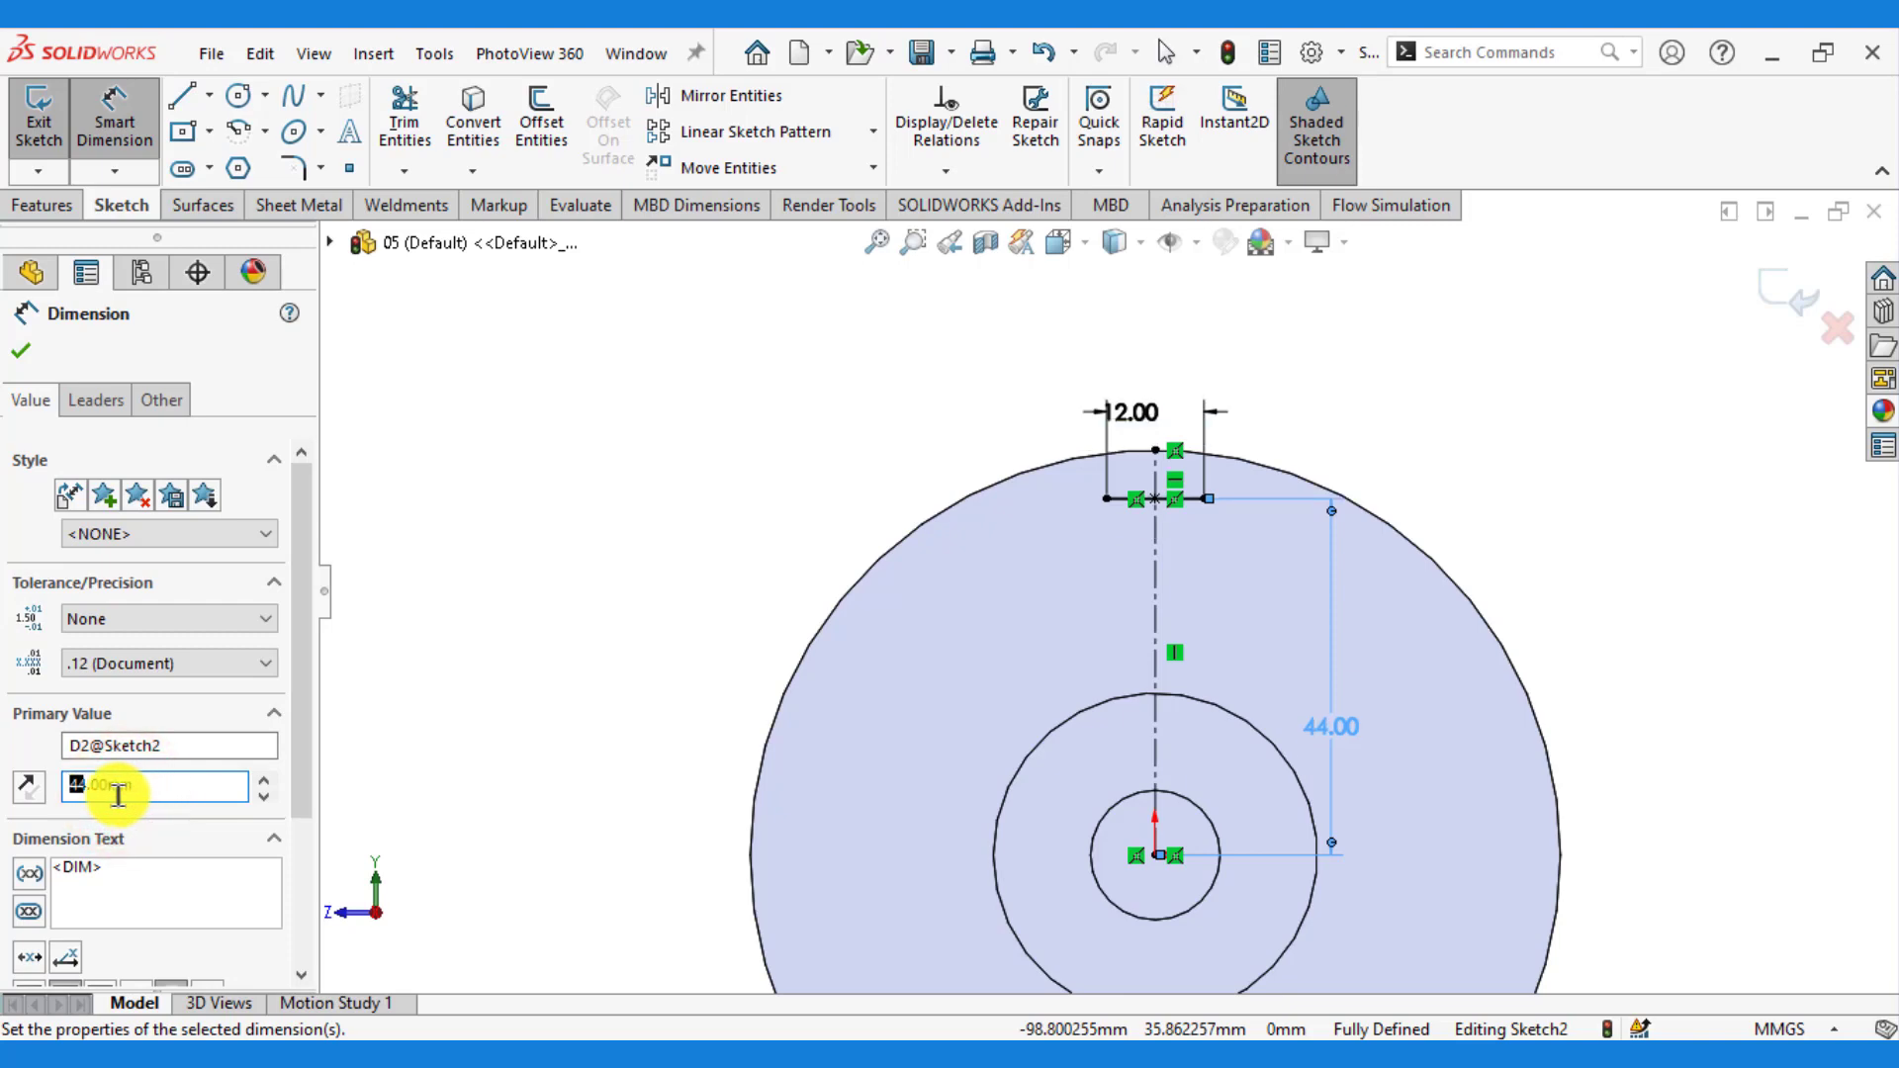
{"action": "left_click", "coordinate": [20, 358]}
{"action": "left_click", "coordinate": [460, 395]}
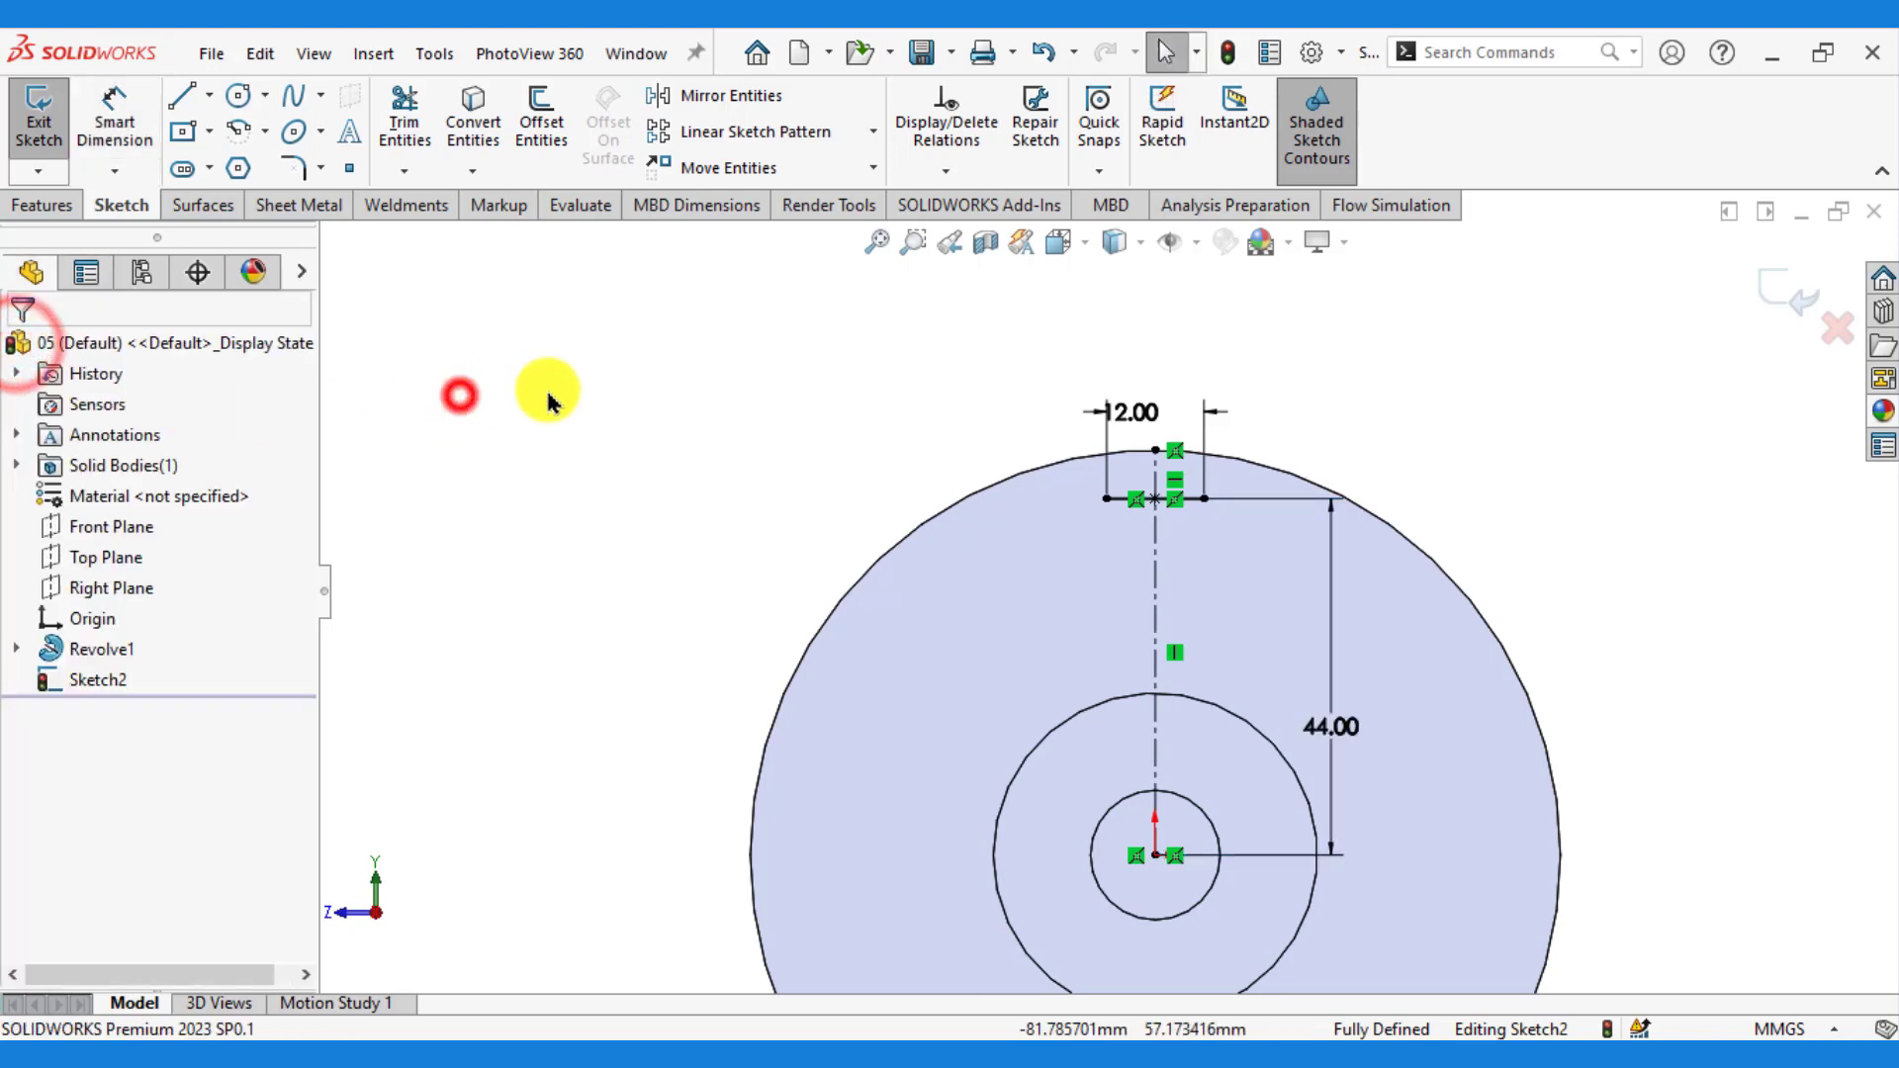
{"action": "scroll", "coordinate": [593, 392], "scroll_direction": "down", "scroll_amount": 2}
{"action": "scroll", "coordinate": [1447, 645], "scroll_direction": "down", "scroll_amount": 2}
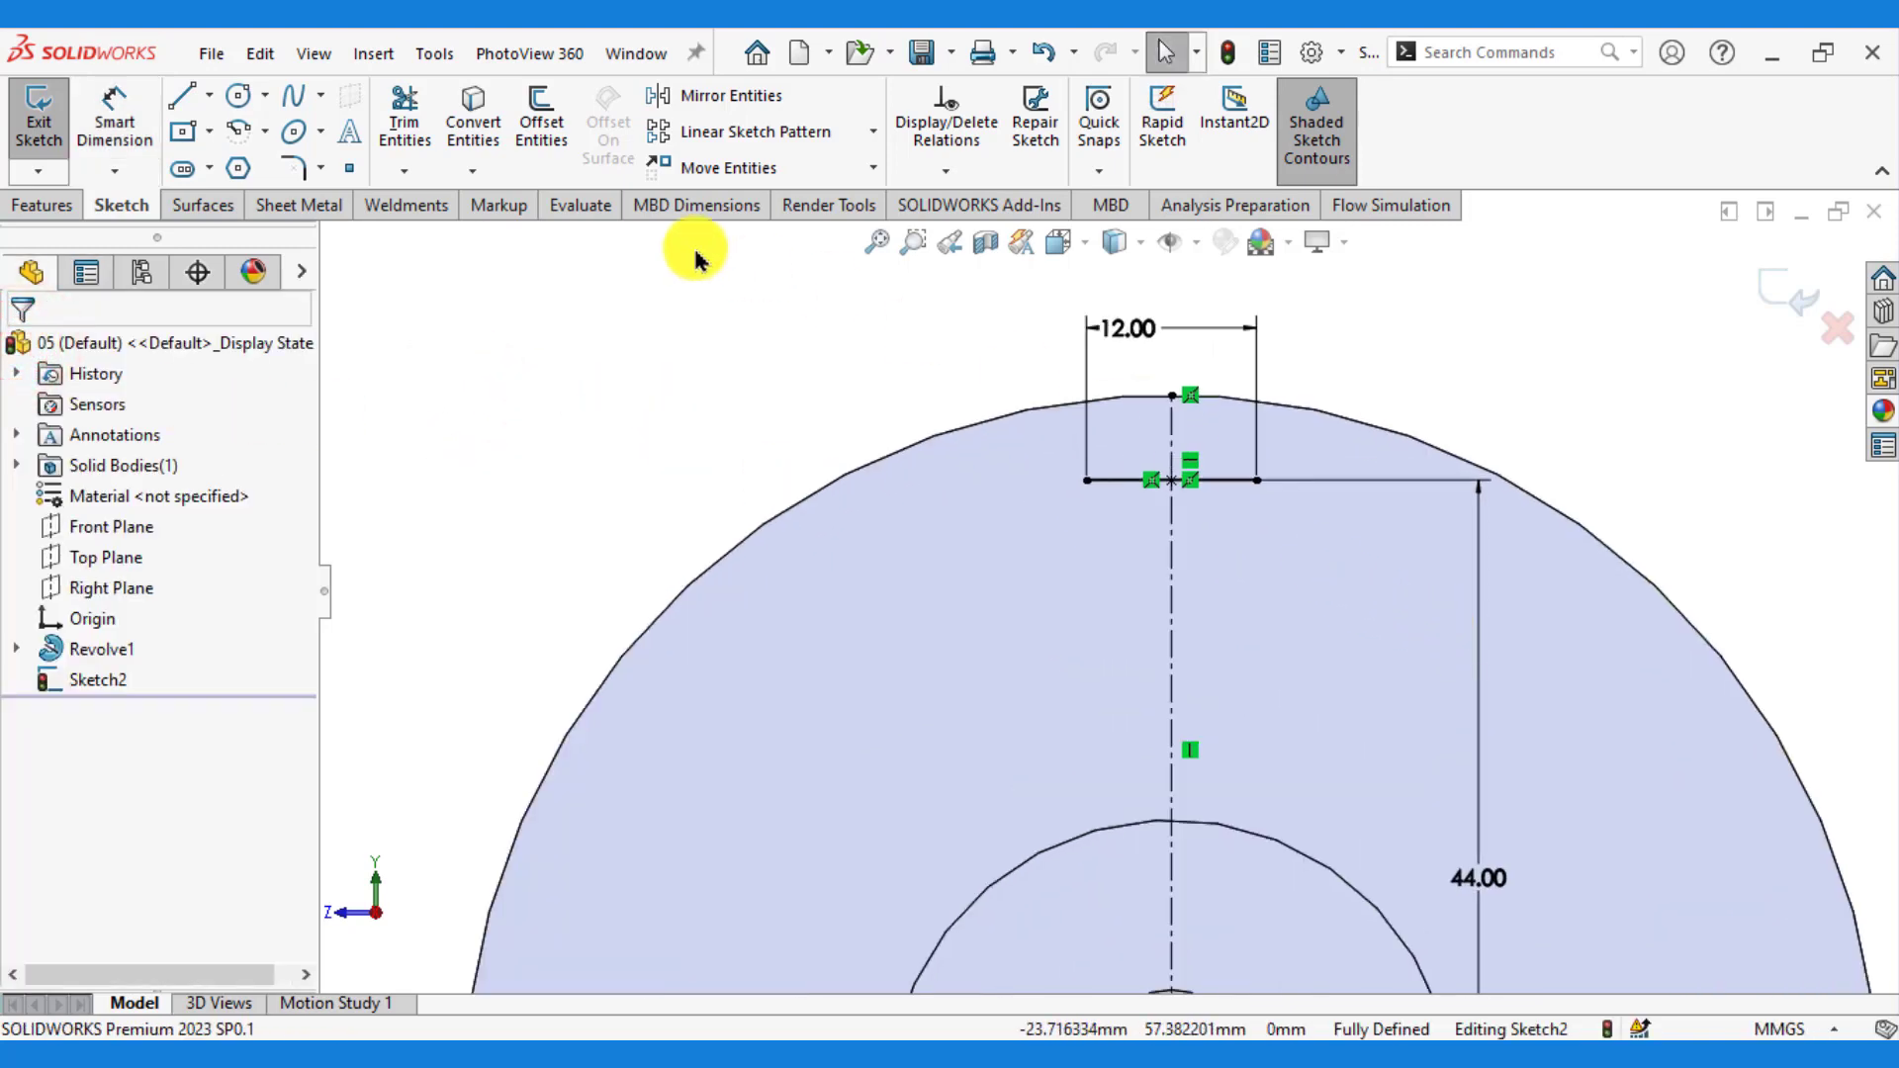
- Convert the flange's outer circular edge into a sketch arc
{"action": "left_click", "coordinate": [475, 114]}
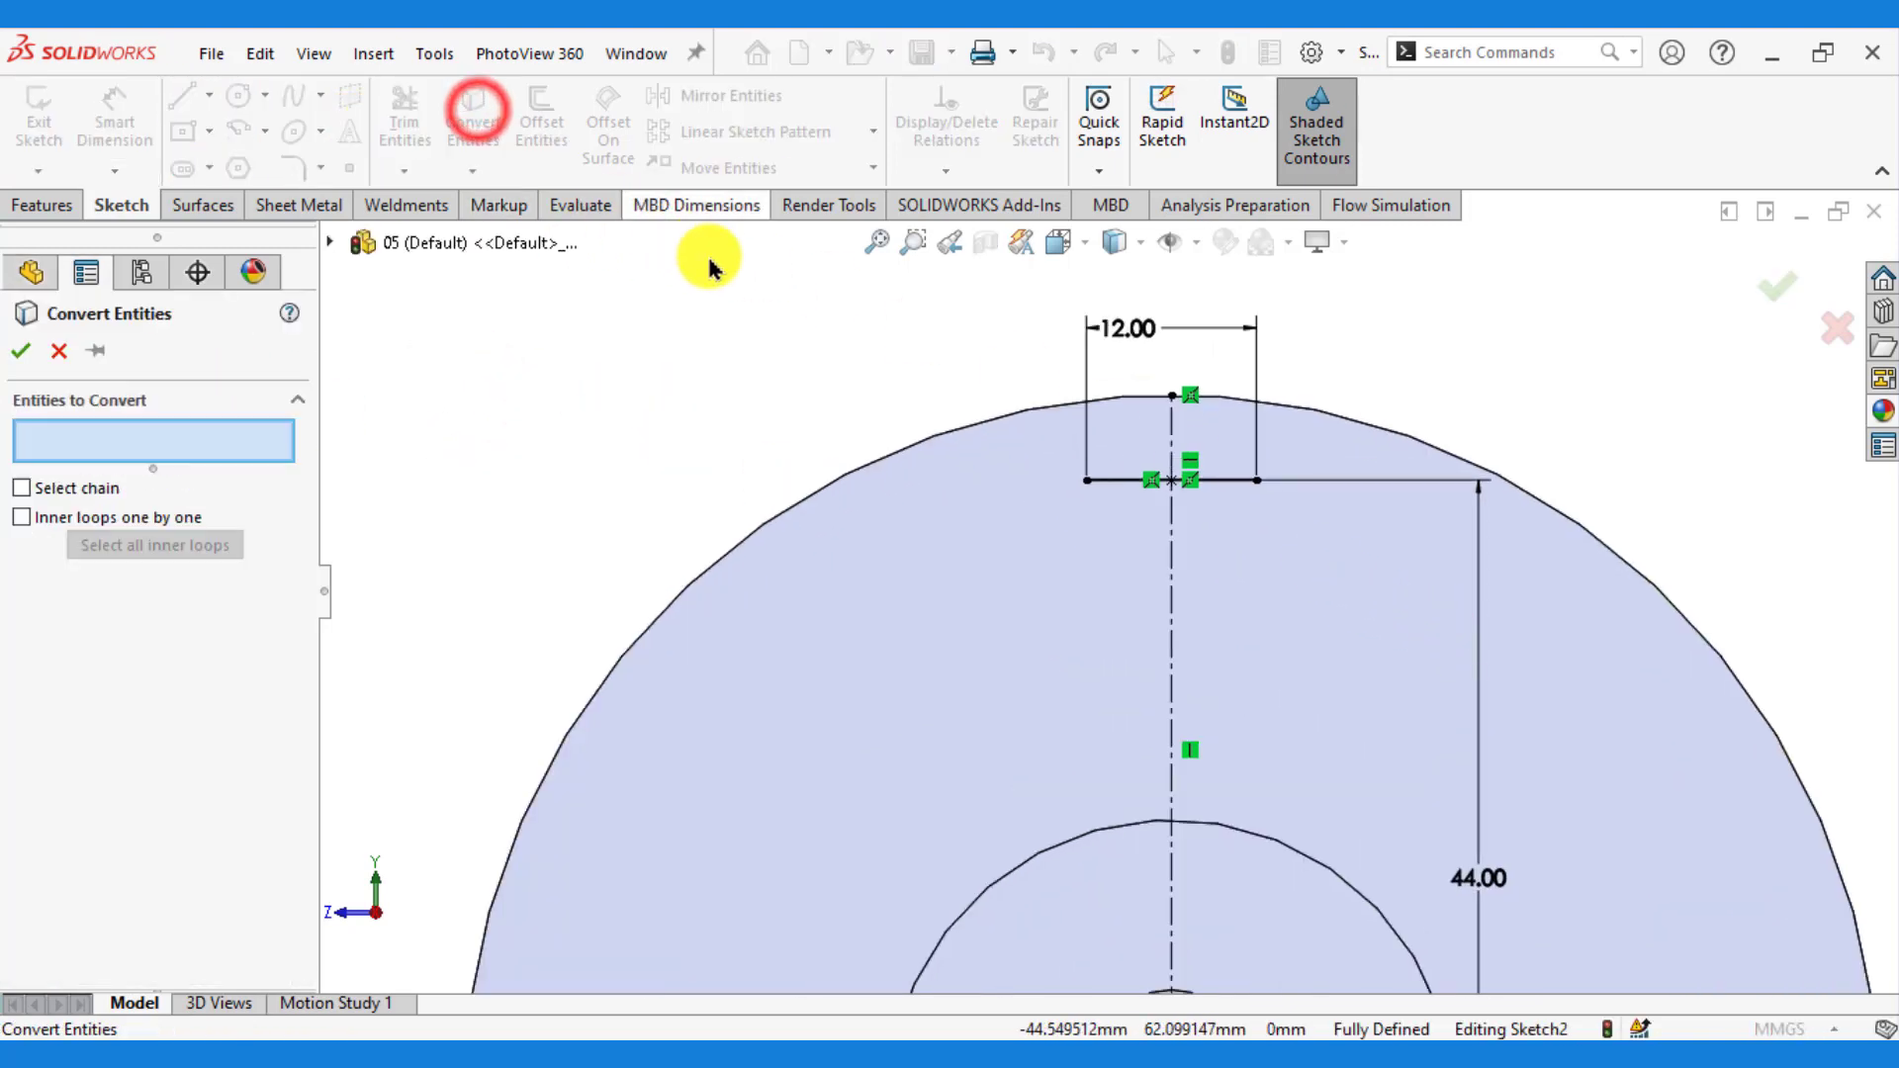
{"action": "left_click", "coordinate": [937, 432]}
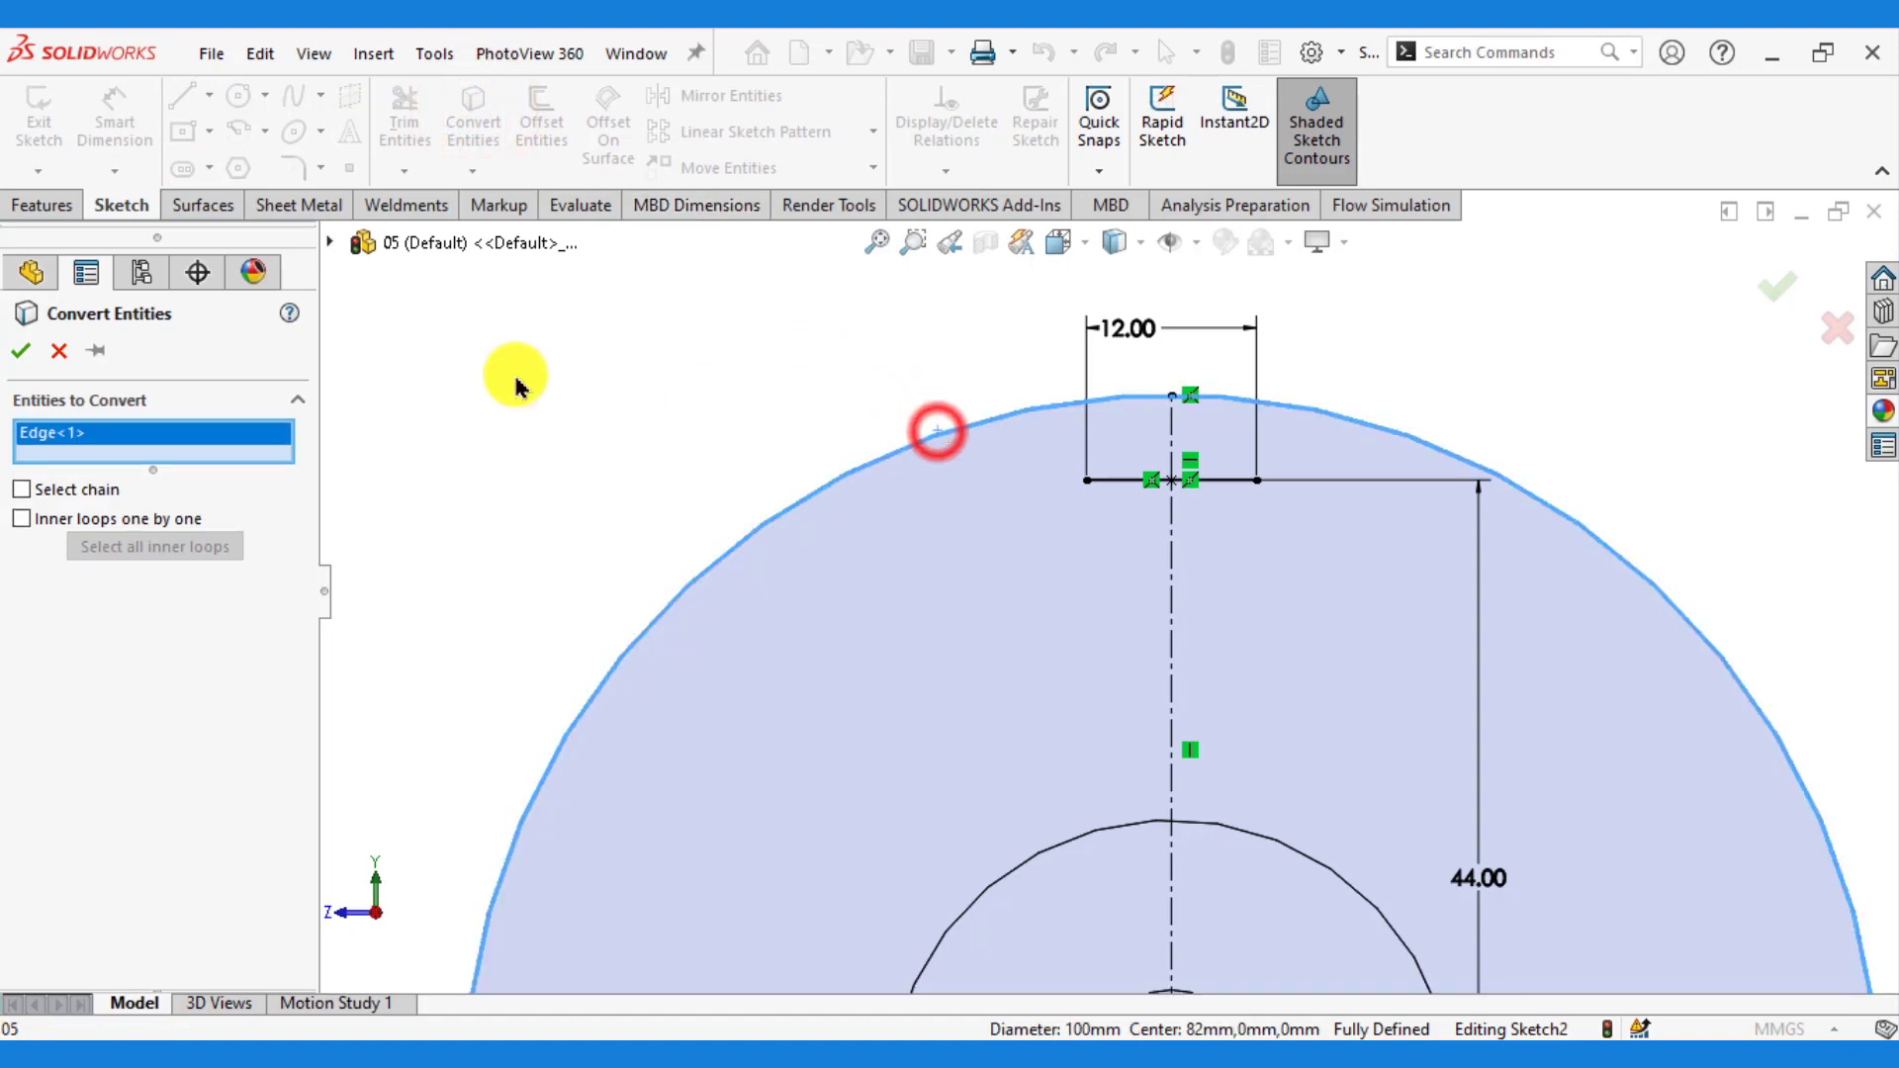
{"action": "left_click", "coordinate": [19, 351]}
{"action": "left_click", "coordinate": [432, 368]}
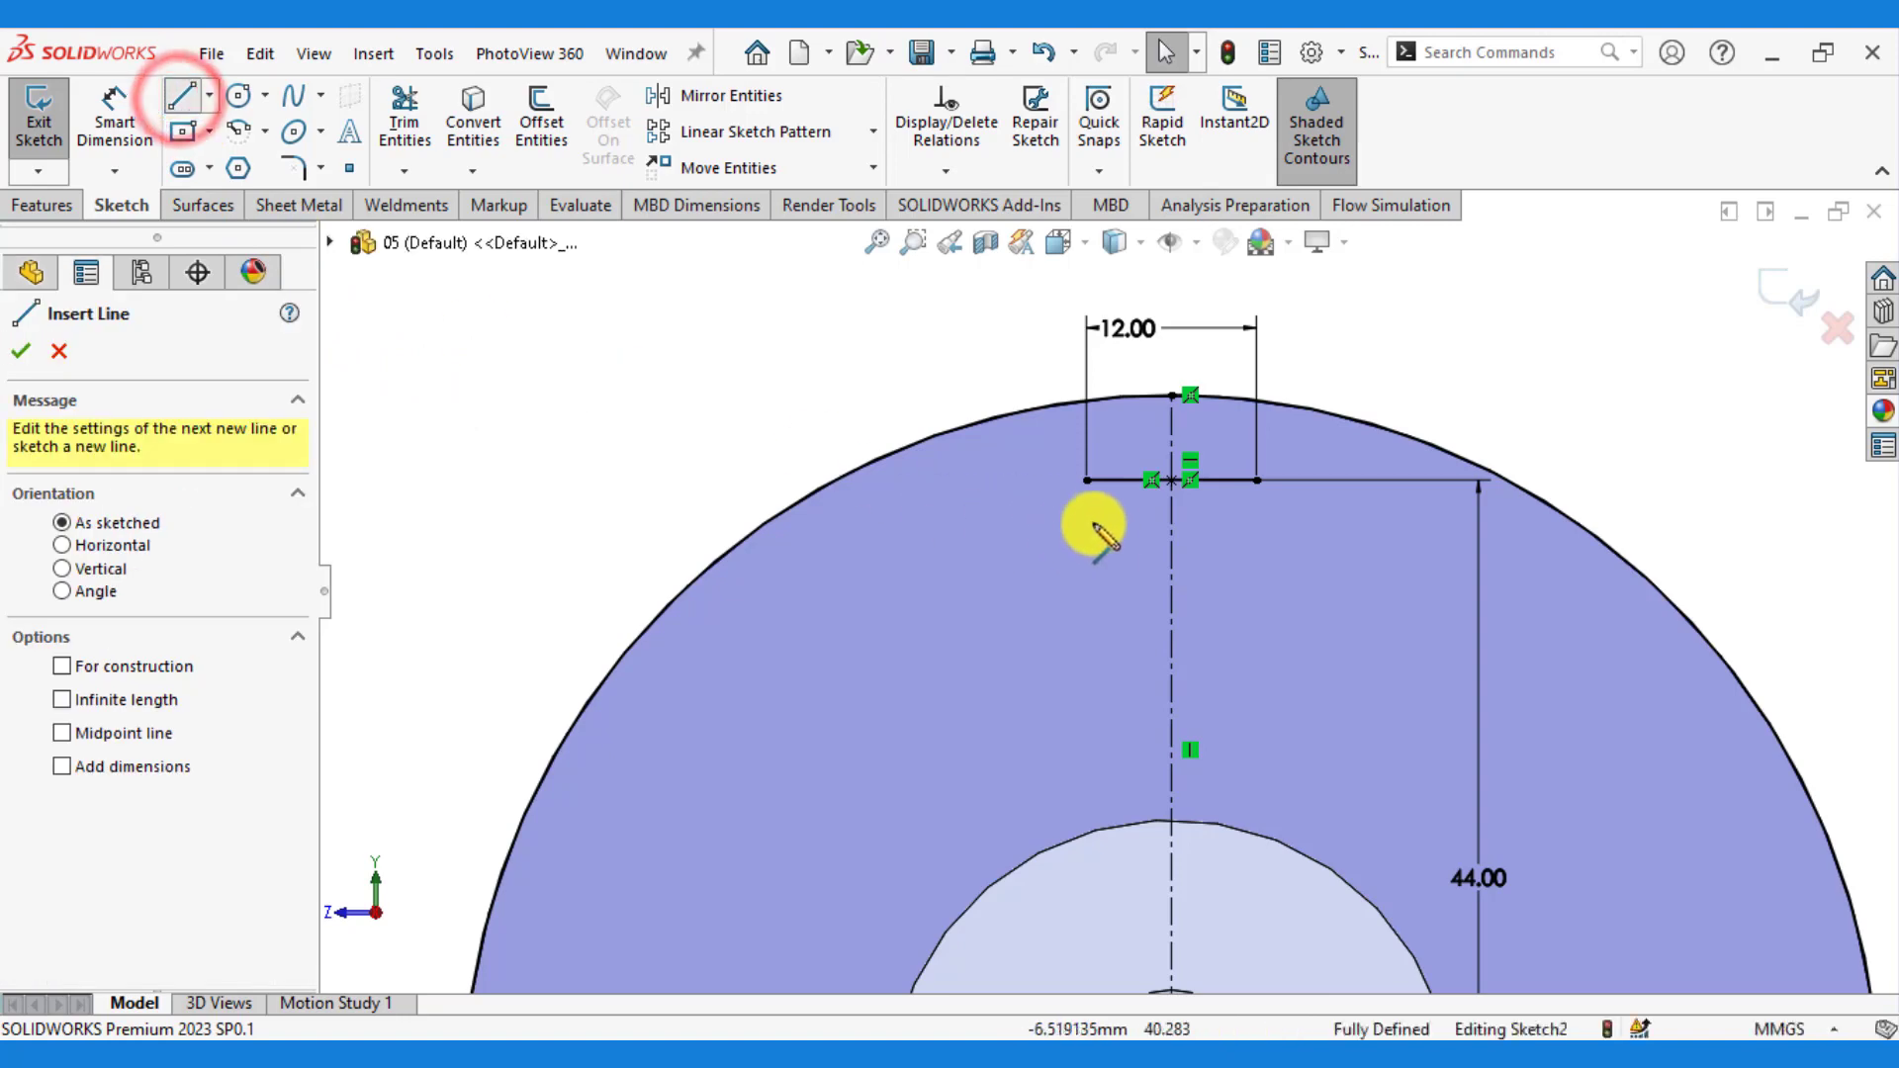
- Draw the two slot sides from the line's ends up to the flange rim
{"action": "left_click", "coordinate": [1088, 480]}
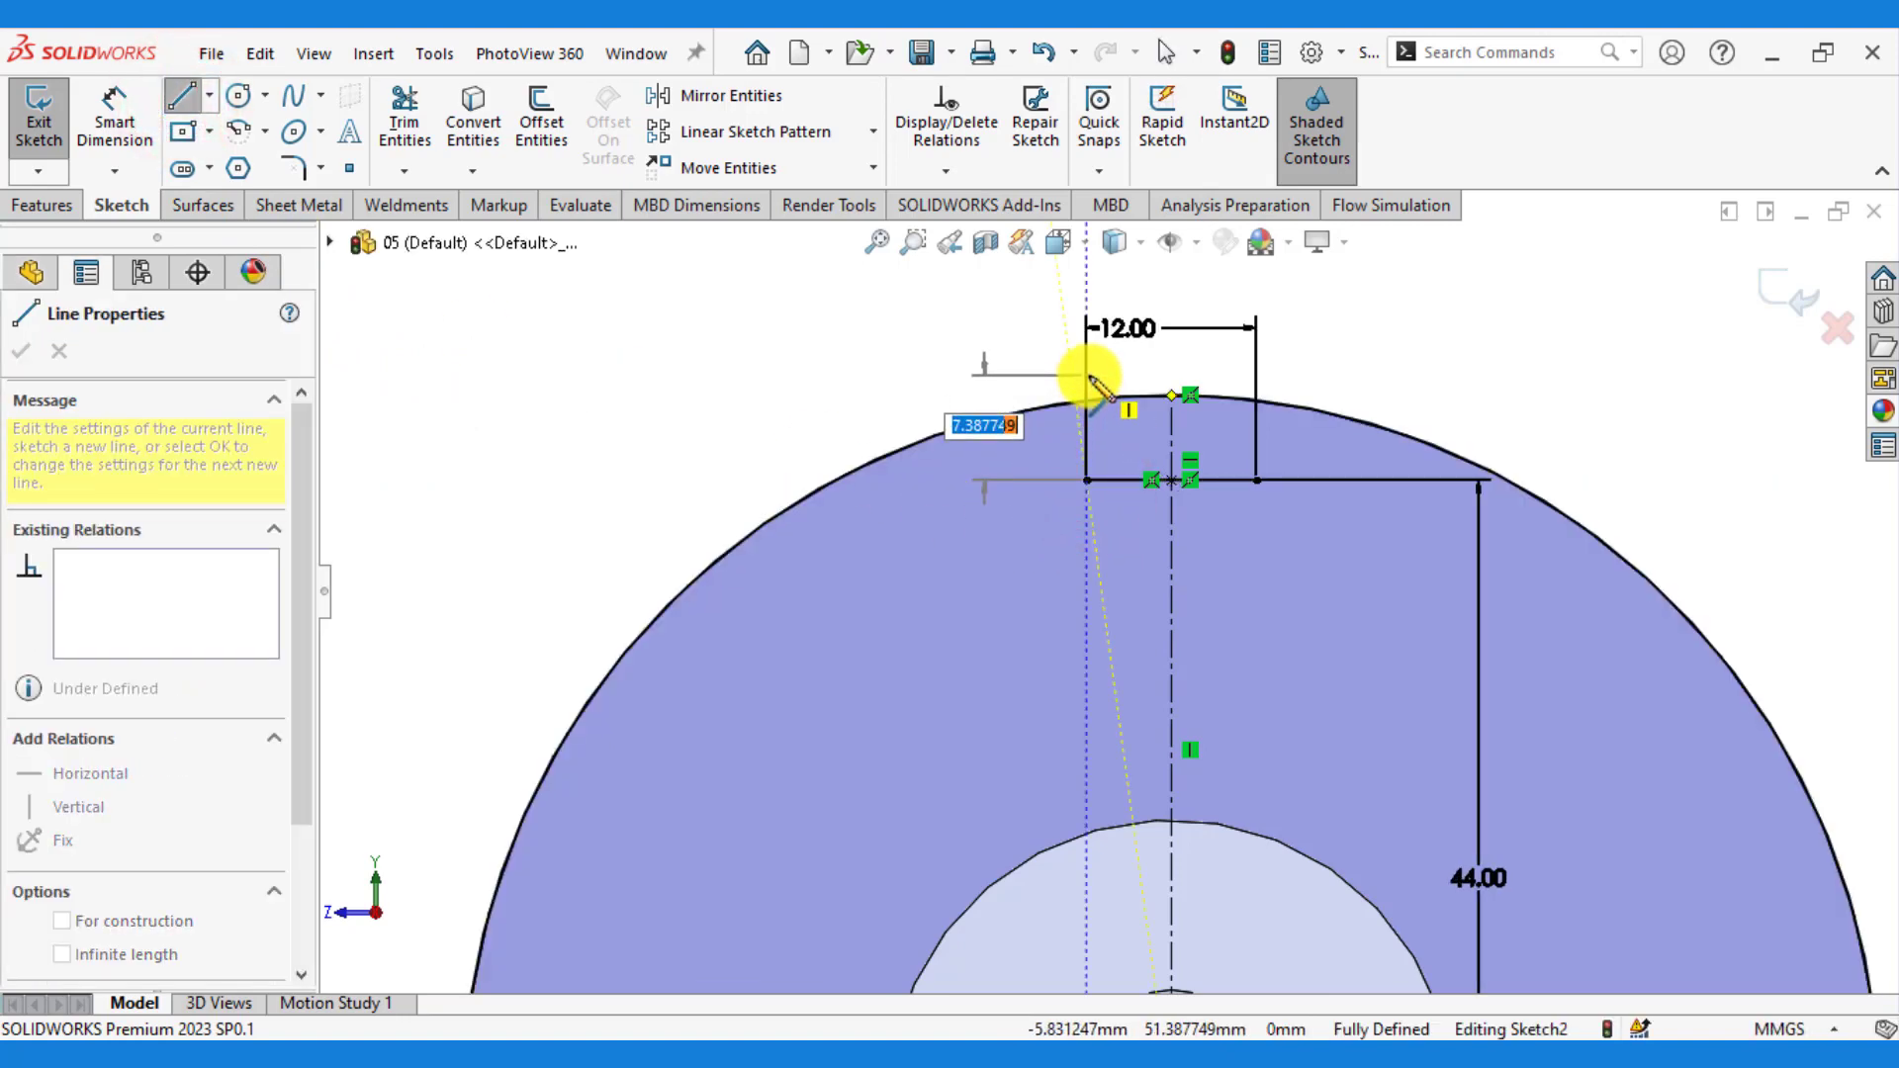
{"action": "left_click", "coordinate": [1089, 374]}
{"action": "left_click", "coordinate": [824, 376]}
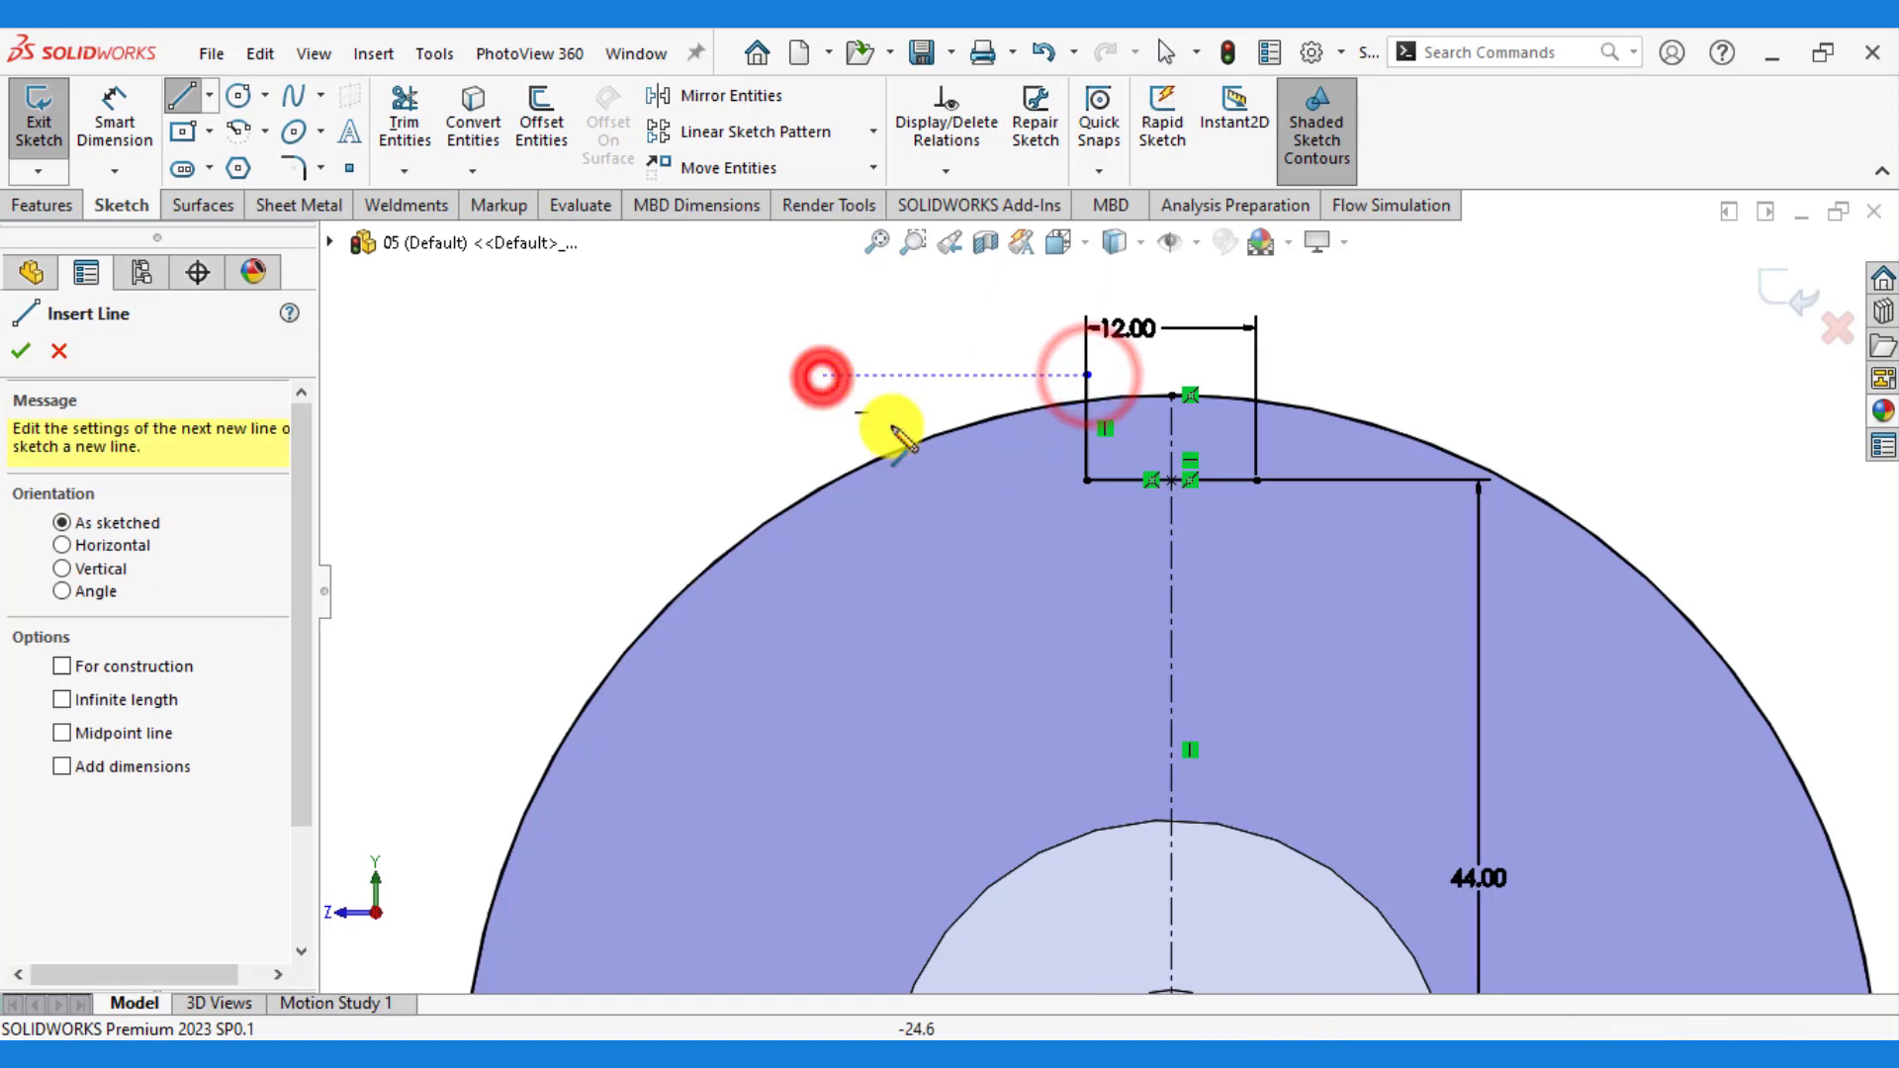
{"action": "left_click", "coordinate": [1256, 480]}
{"action": "left_click", "coordinate": [1256, 374]}
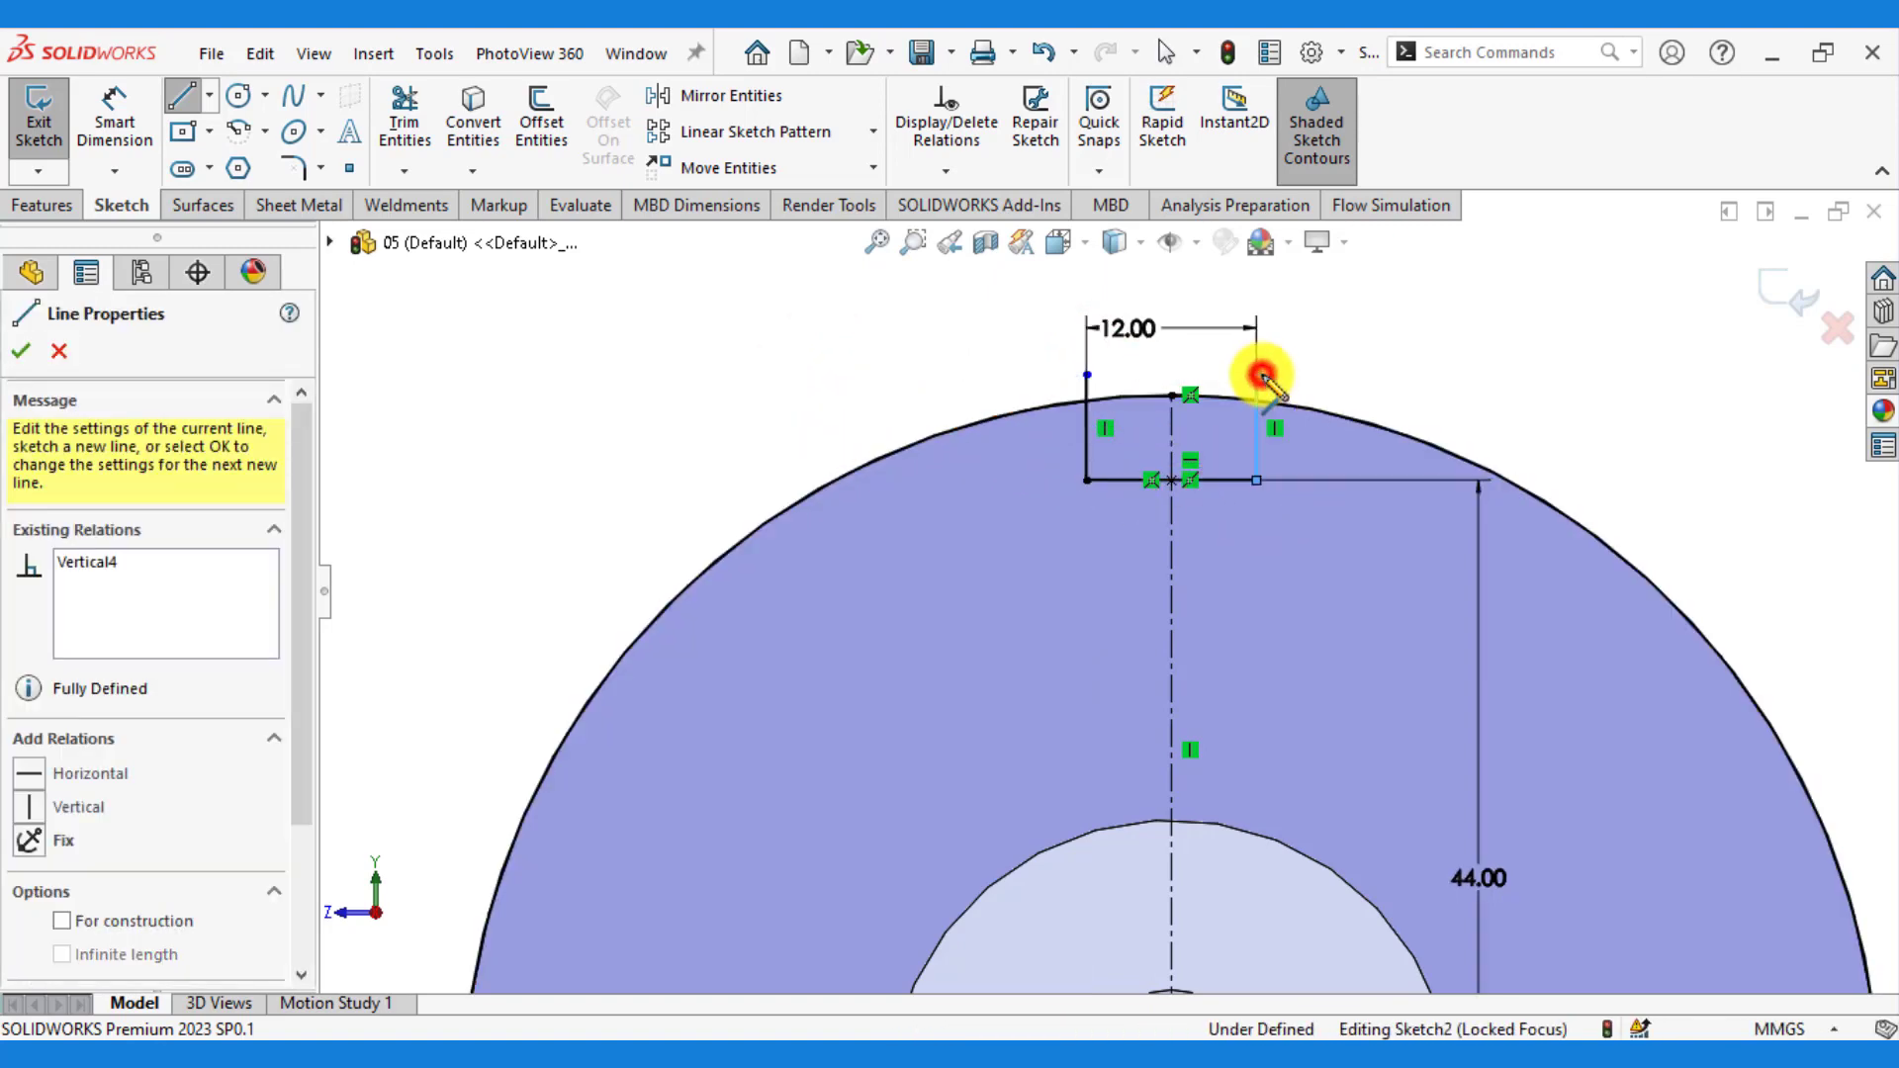
{"action": "key", "text": "Escape"}
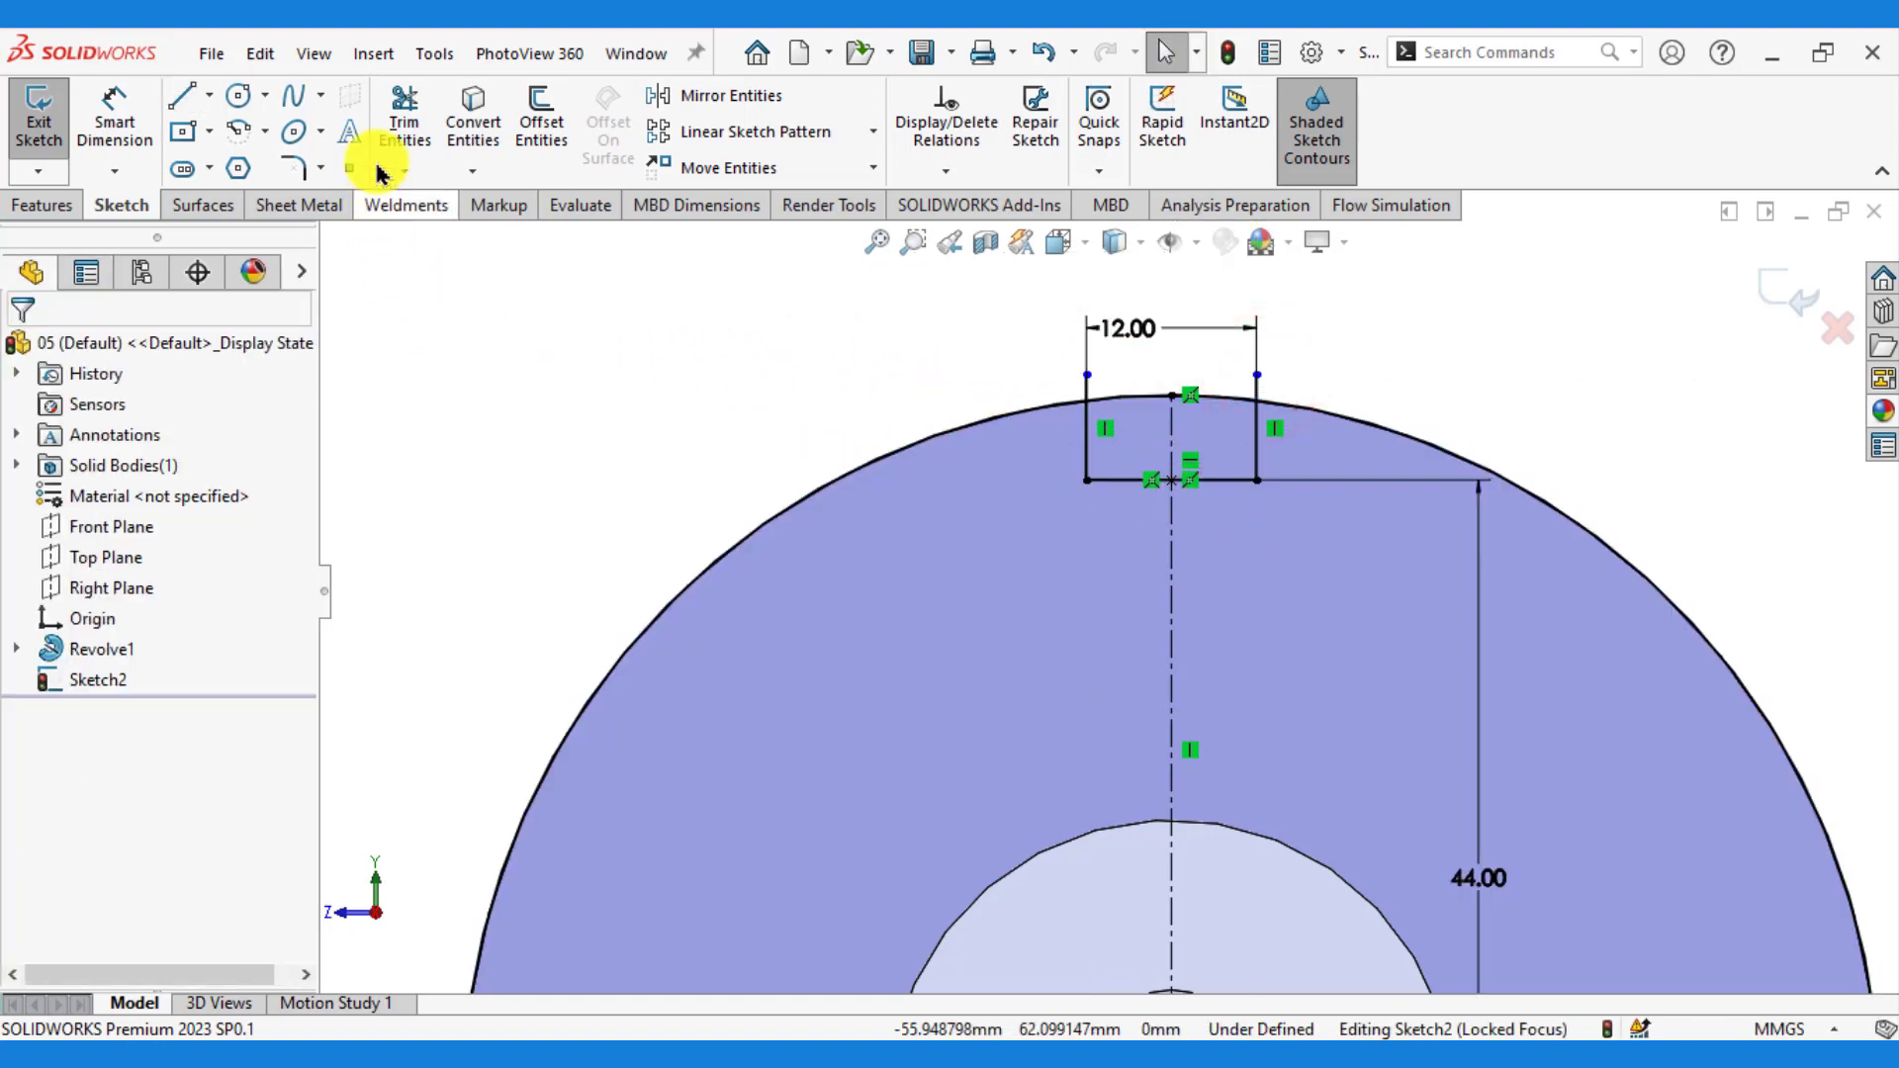
- Power-trim the excess outer arc and the rectangle's top line, then exit the sketch
{"action": "left_click", "coordinate": [401, 127]}
{"action": "left_click_drag", "start_coordinate": [721, 382], "coordinate": [784, 594]}
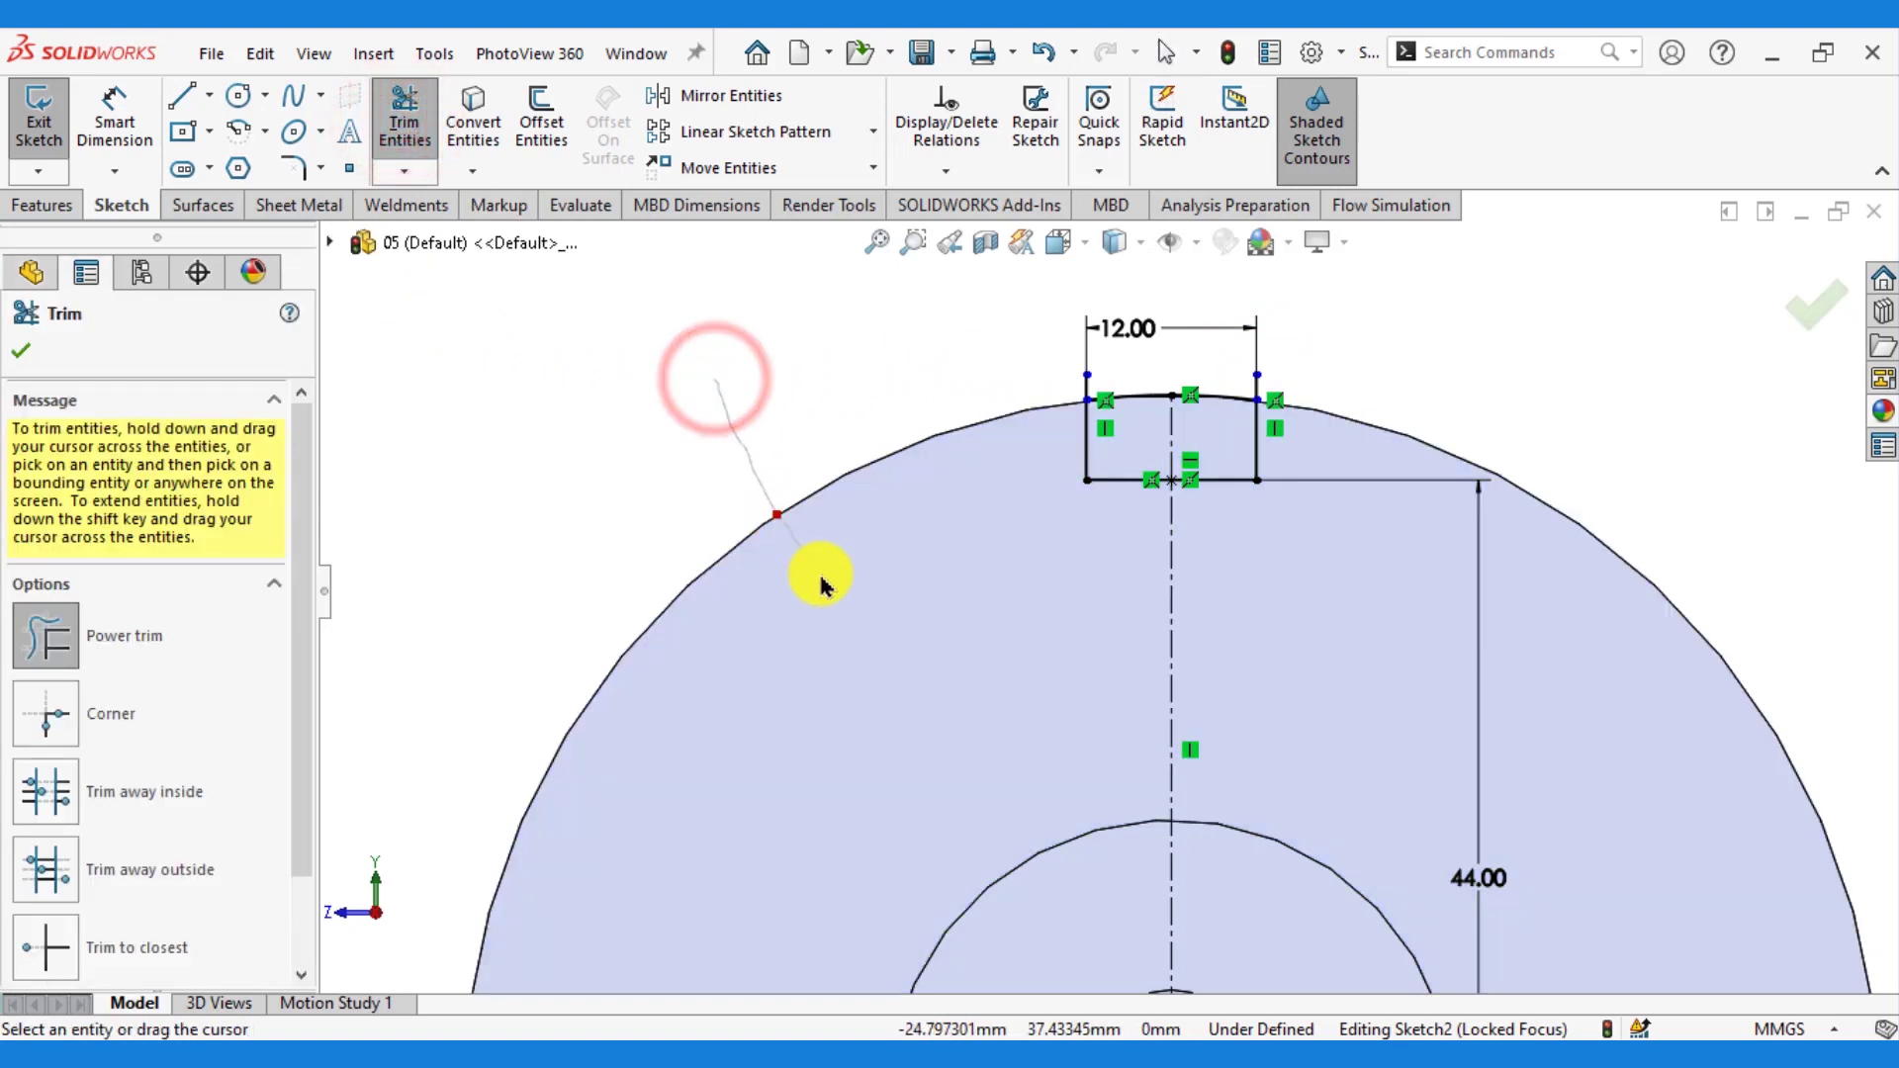
{"action": "scroll", "coordinate": [1150, 542], "scroll_direction": "down", "scroll_amount": 2}
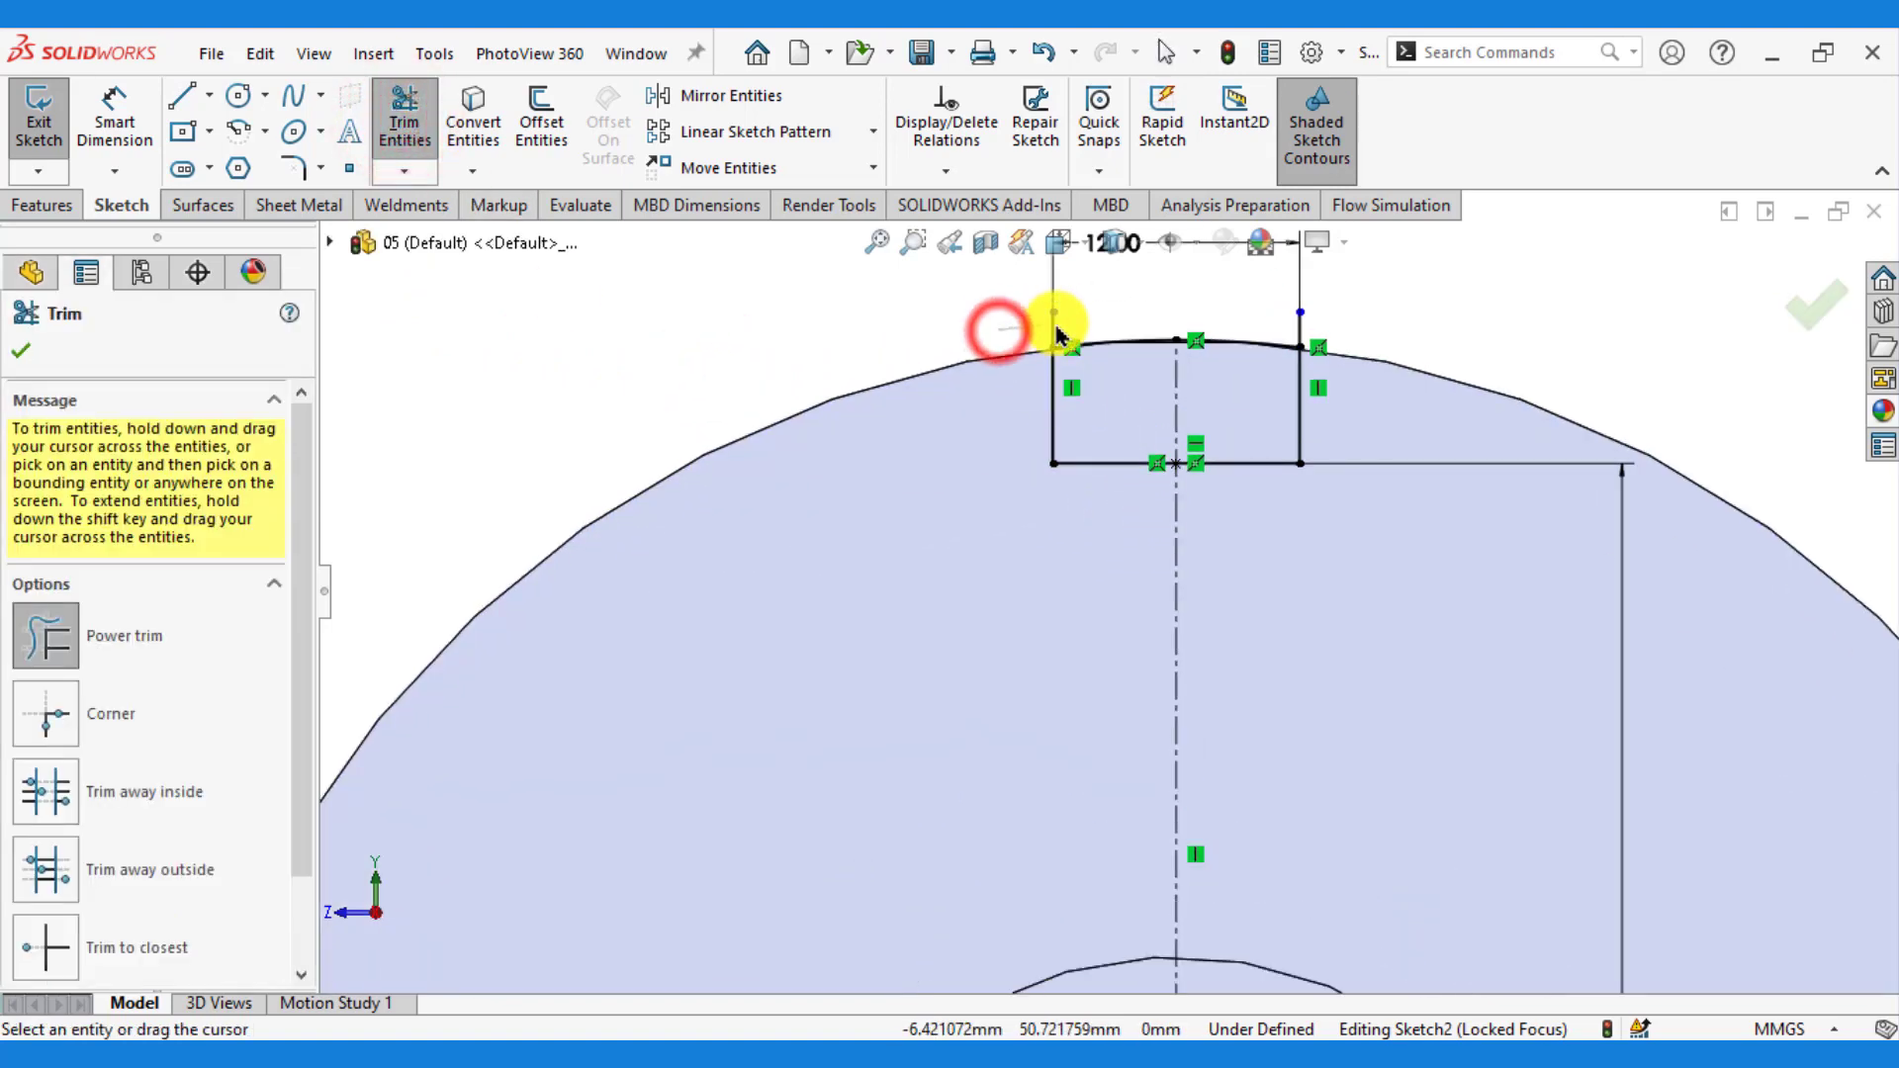
{"action": "left_click_drag", "start_coordinate": [1056, 332], "coordinate": [1259, 306]}
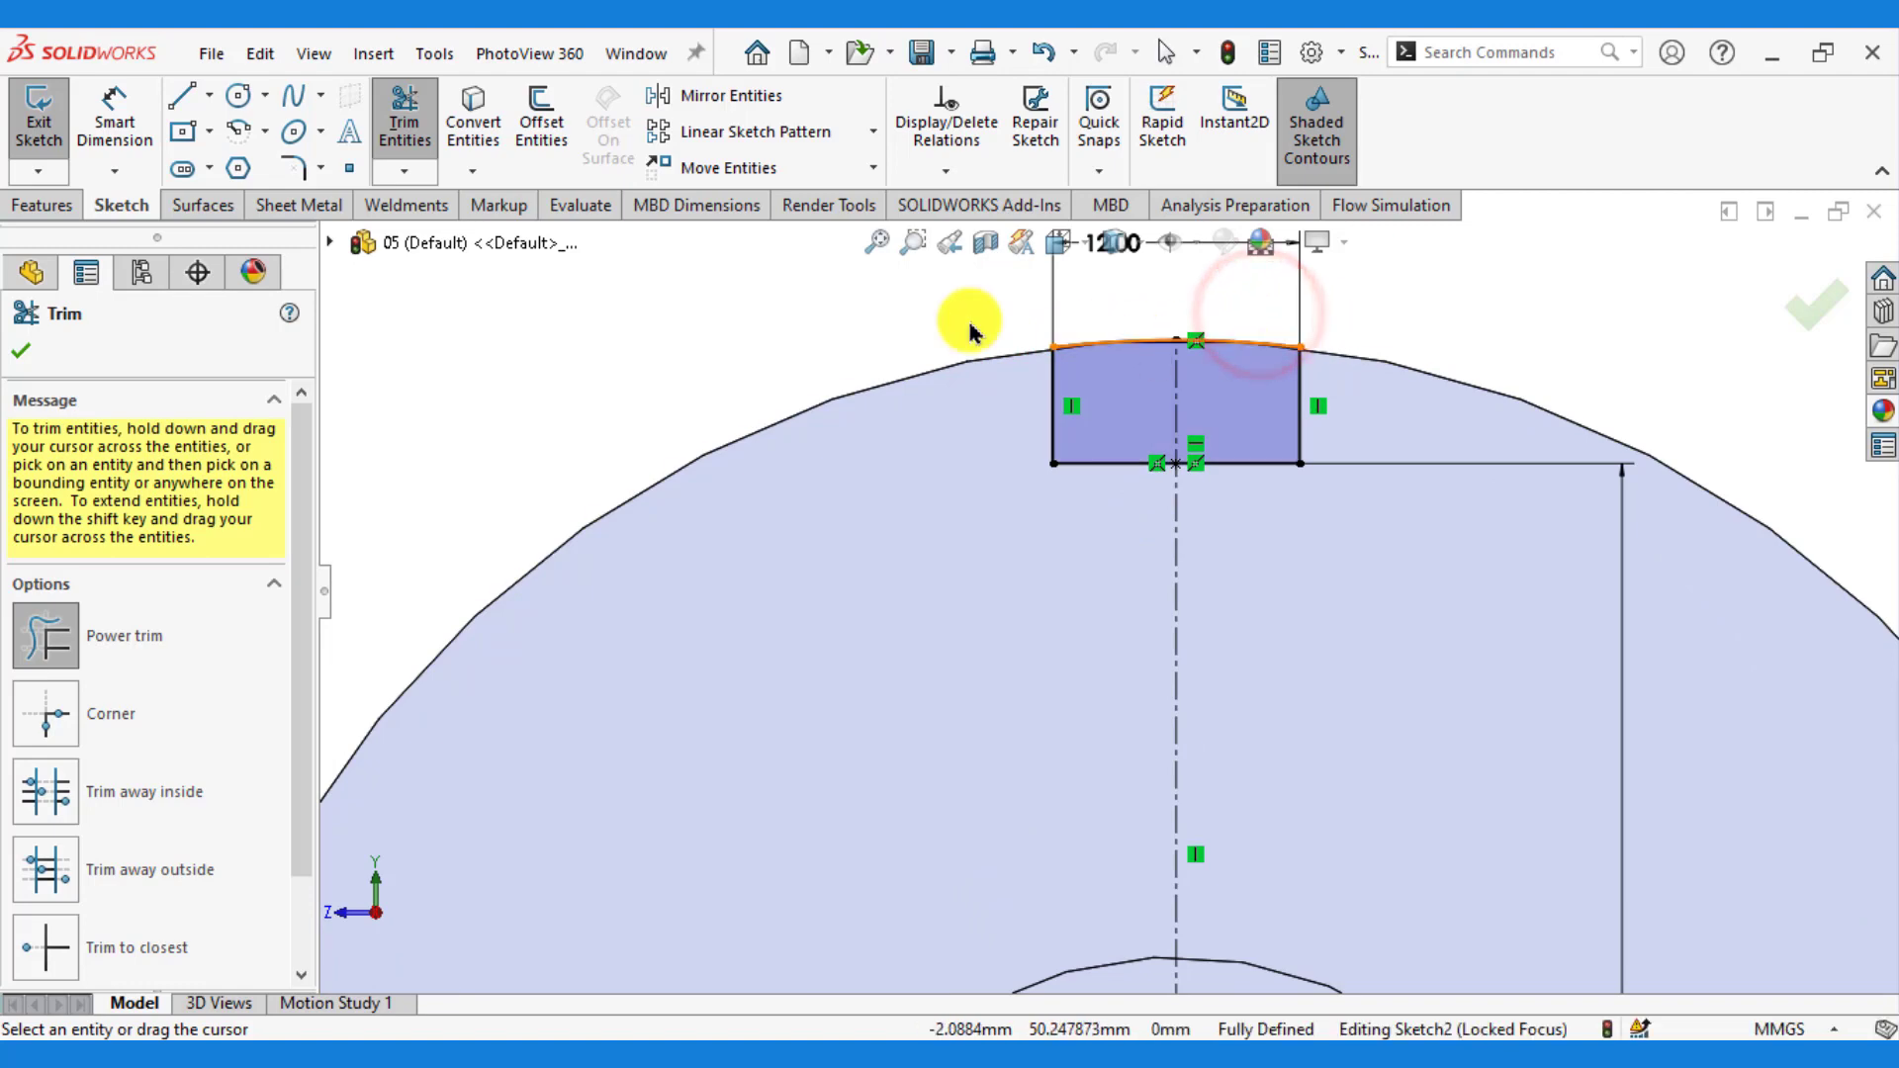
{"action": "left_click", "coordinate": [19, 345]}
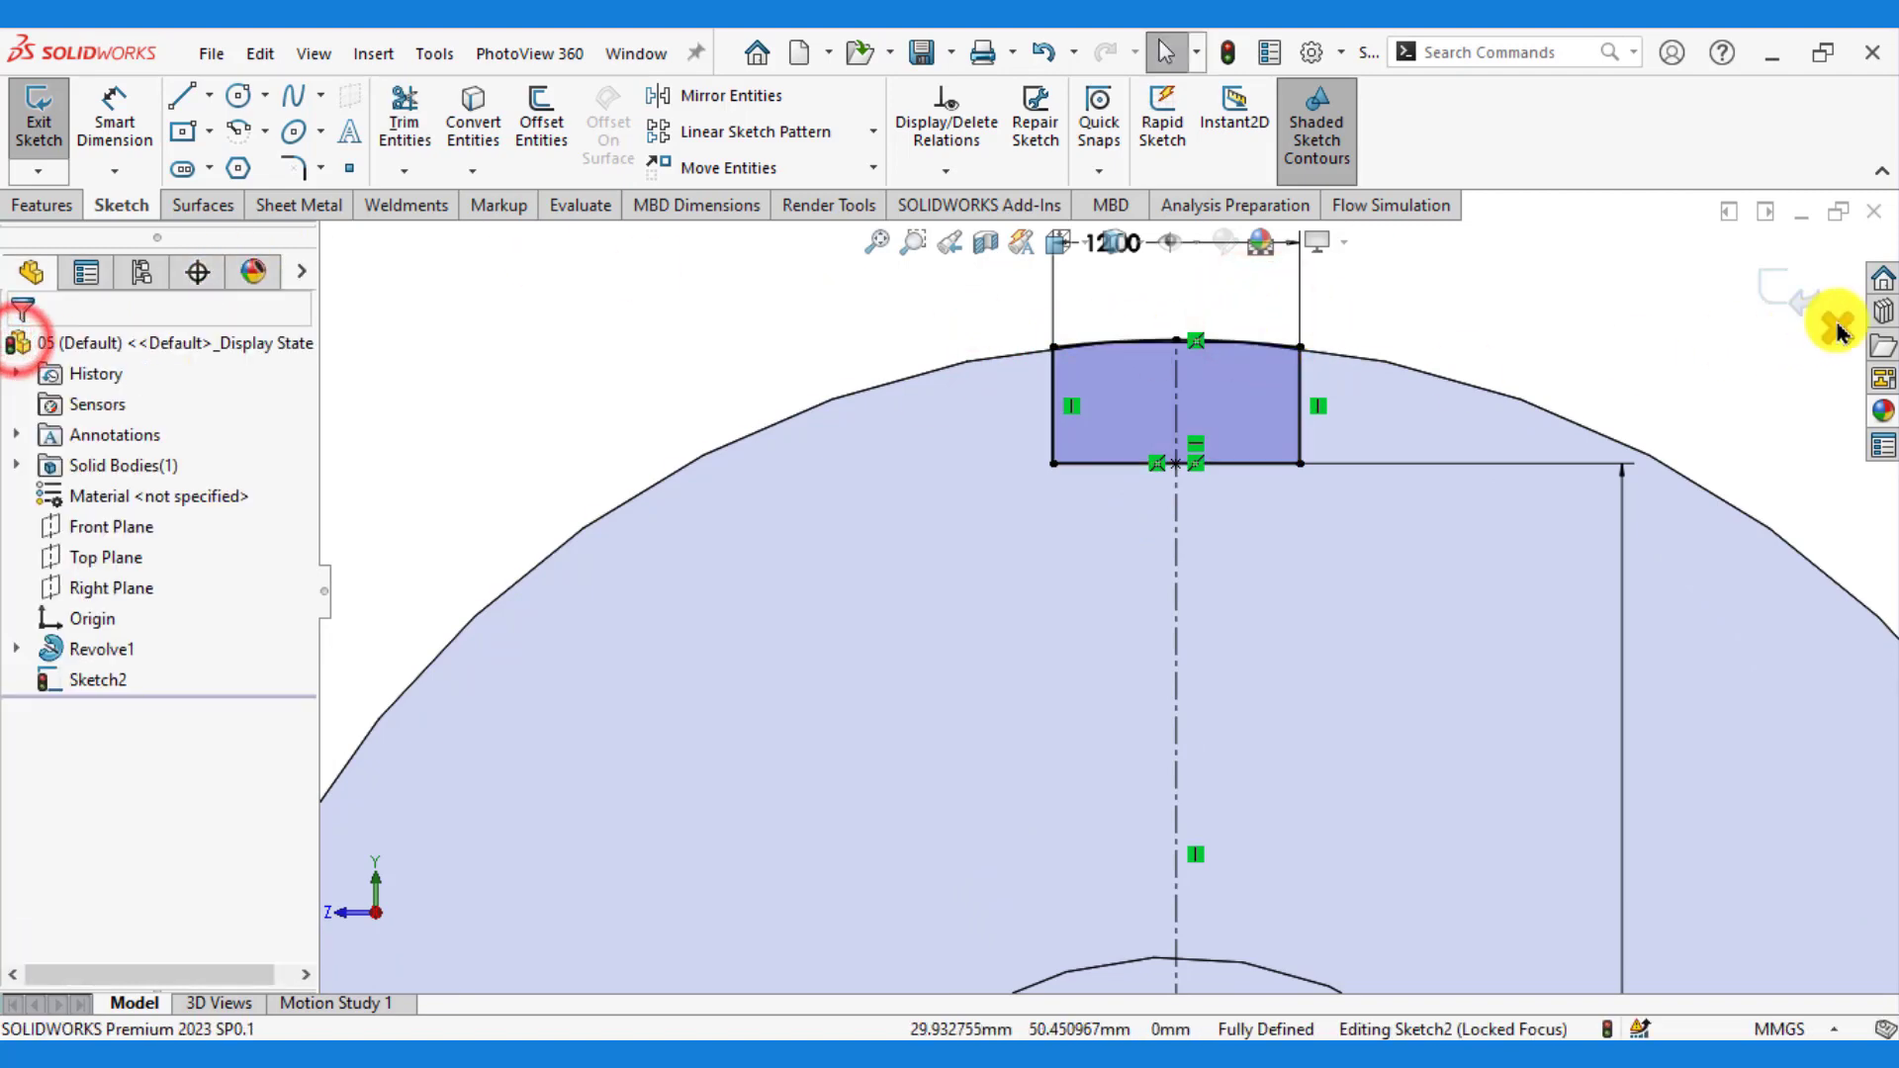
{"action": "left_click", "coordinate": [1781, 282]}
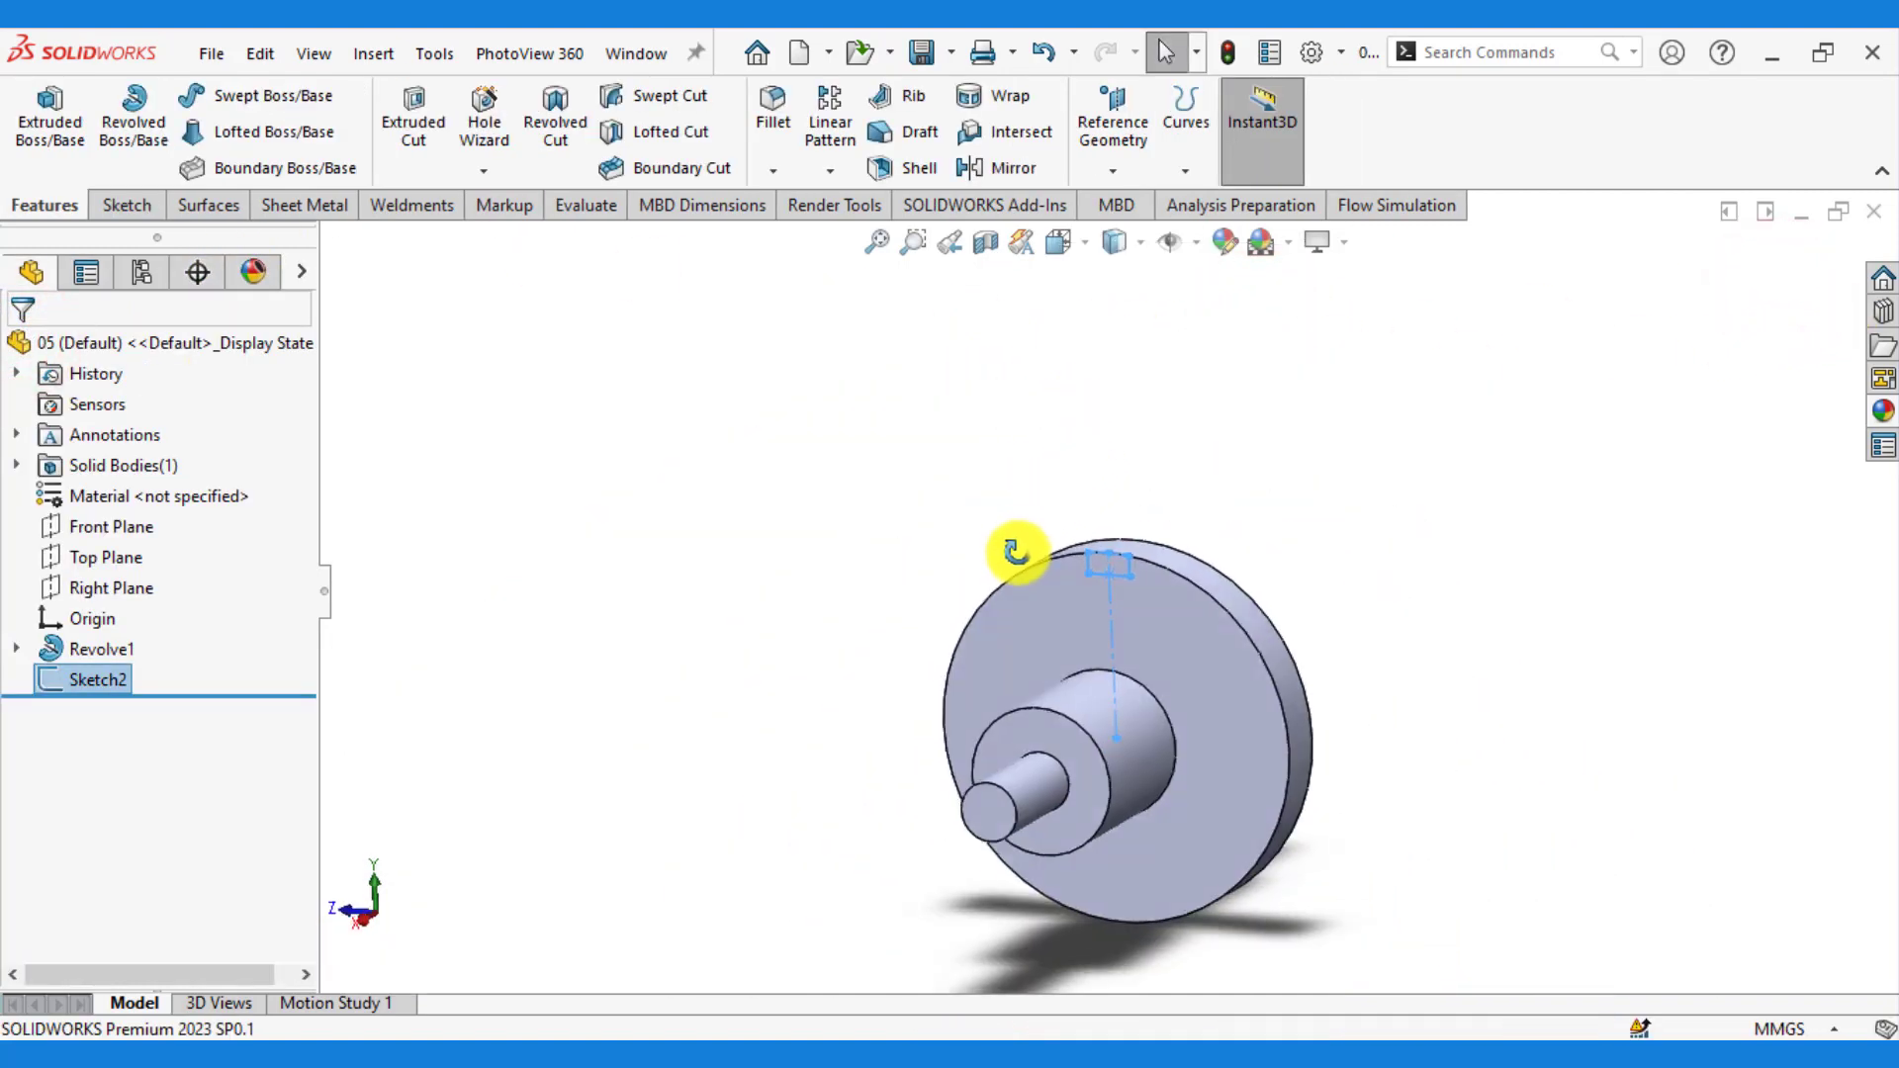
- Extrude-cut Sketch2 Through All to create Cut-Extrude1 notching the flange rim
{"action": "left_click", "coordinate": [415, 109]}
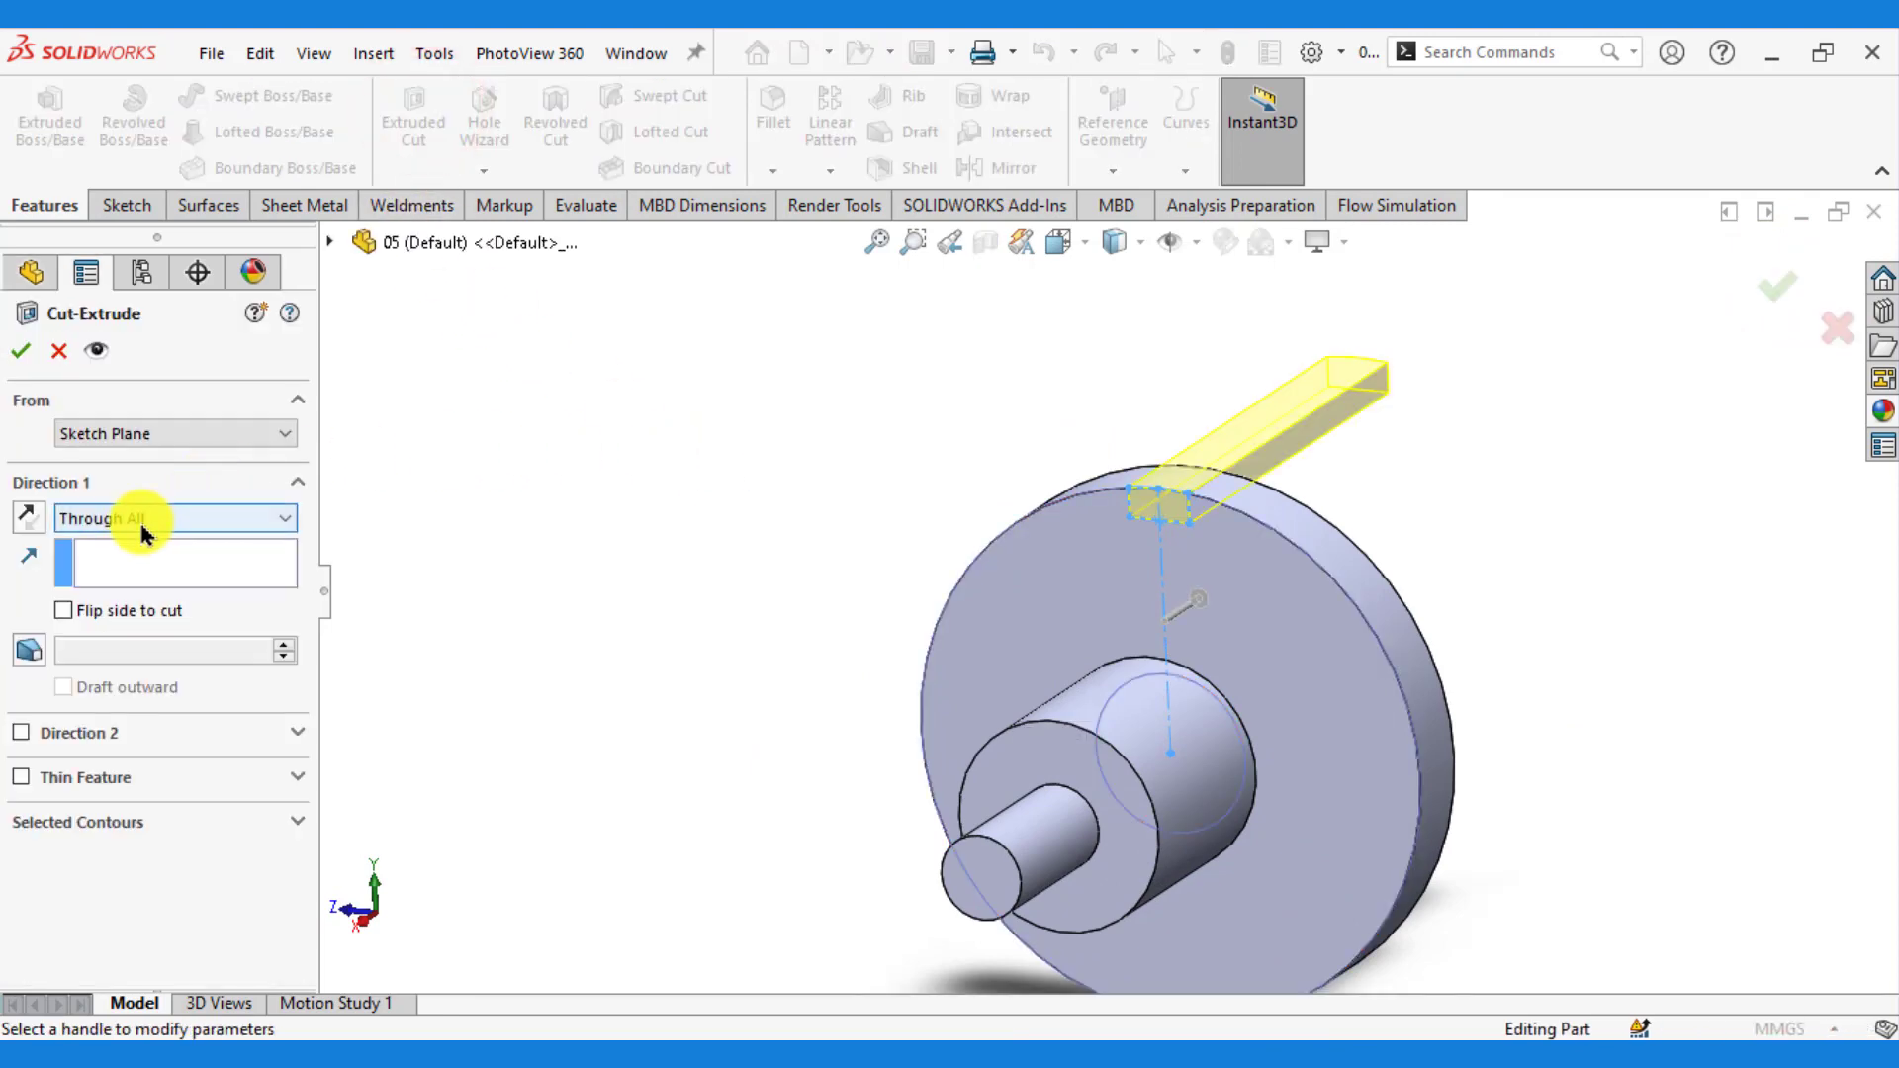
{"action": "left_click", "coordinate": [18, 345]}
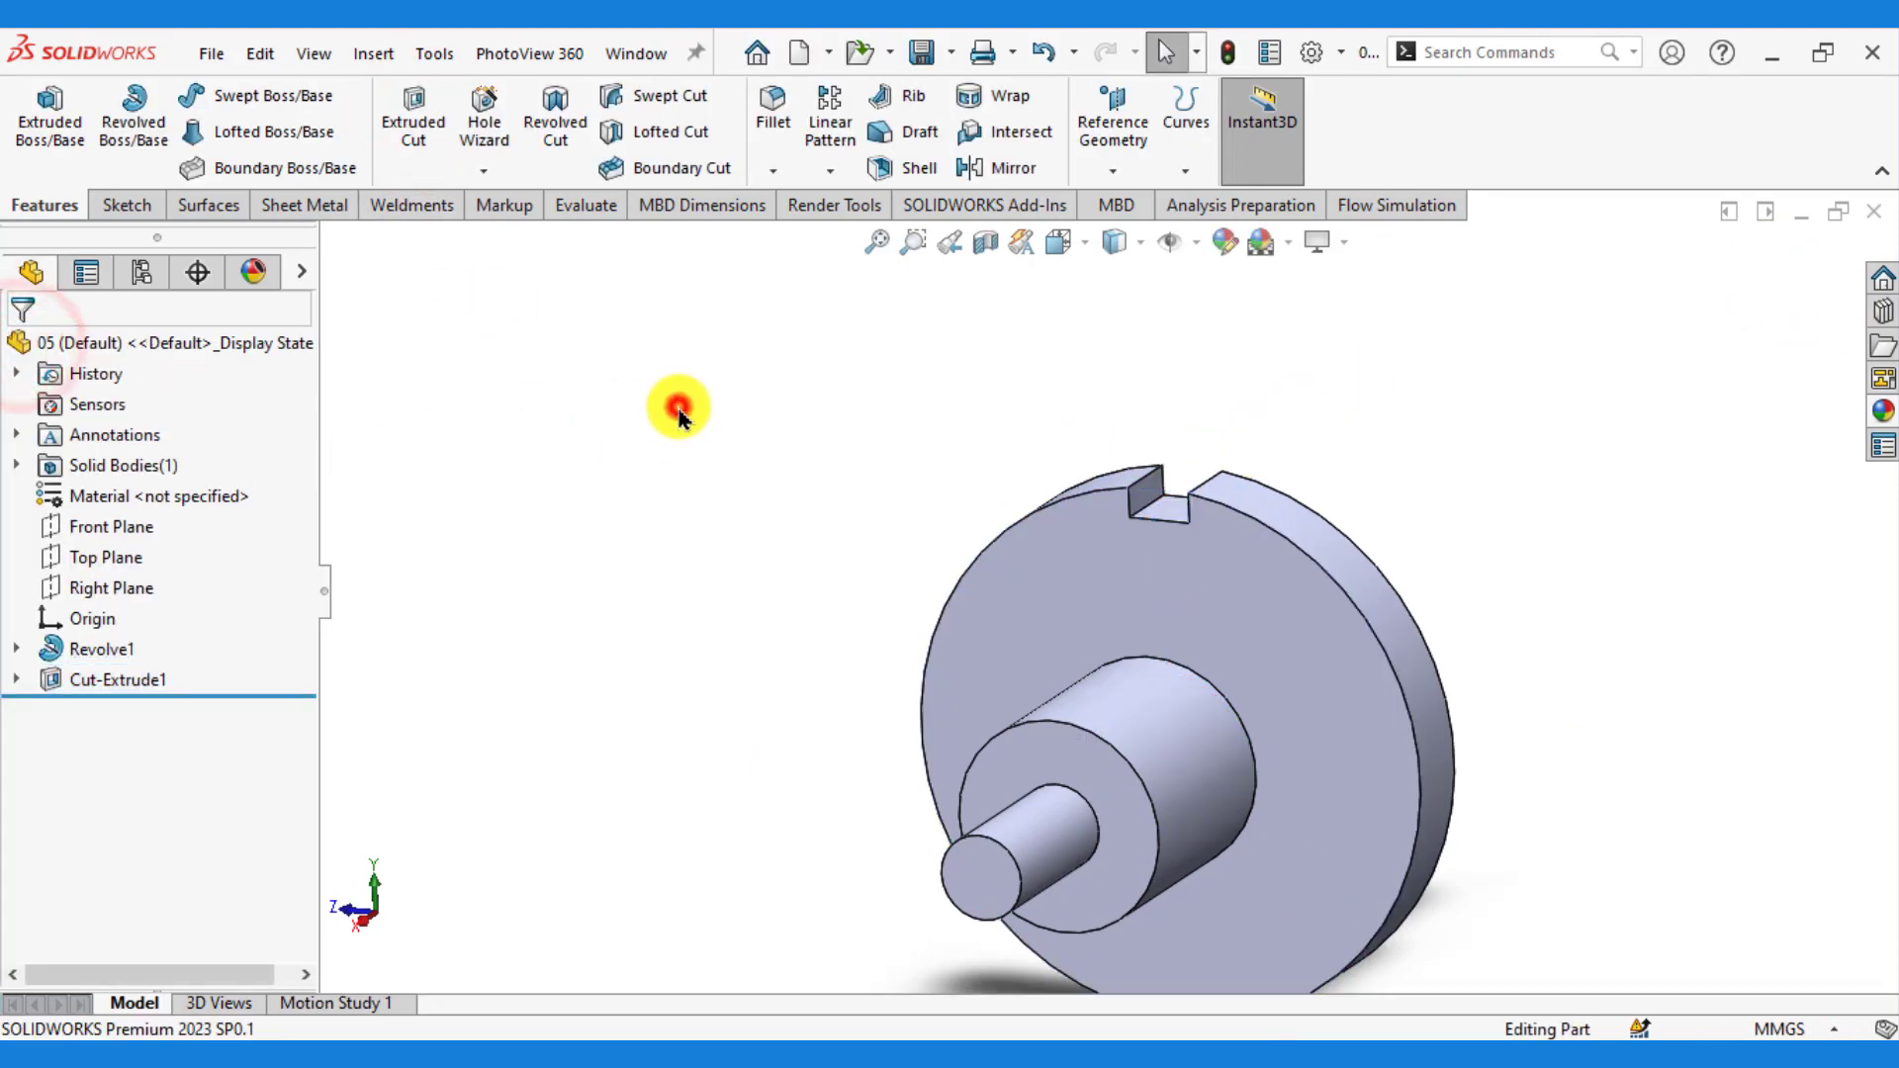
{"action": "middle_click_drag", "start_coordinate": [679, 404], "coordinate": [763, 719]}
{"action": "scroll", "coordinate": [764, 719], "scroll_direction": "down", "scroll_amount": 2}
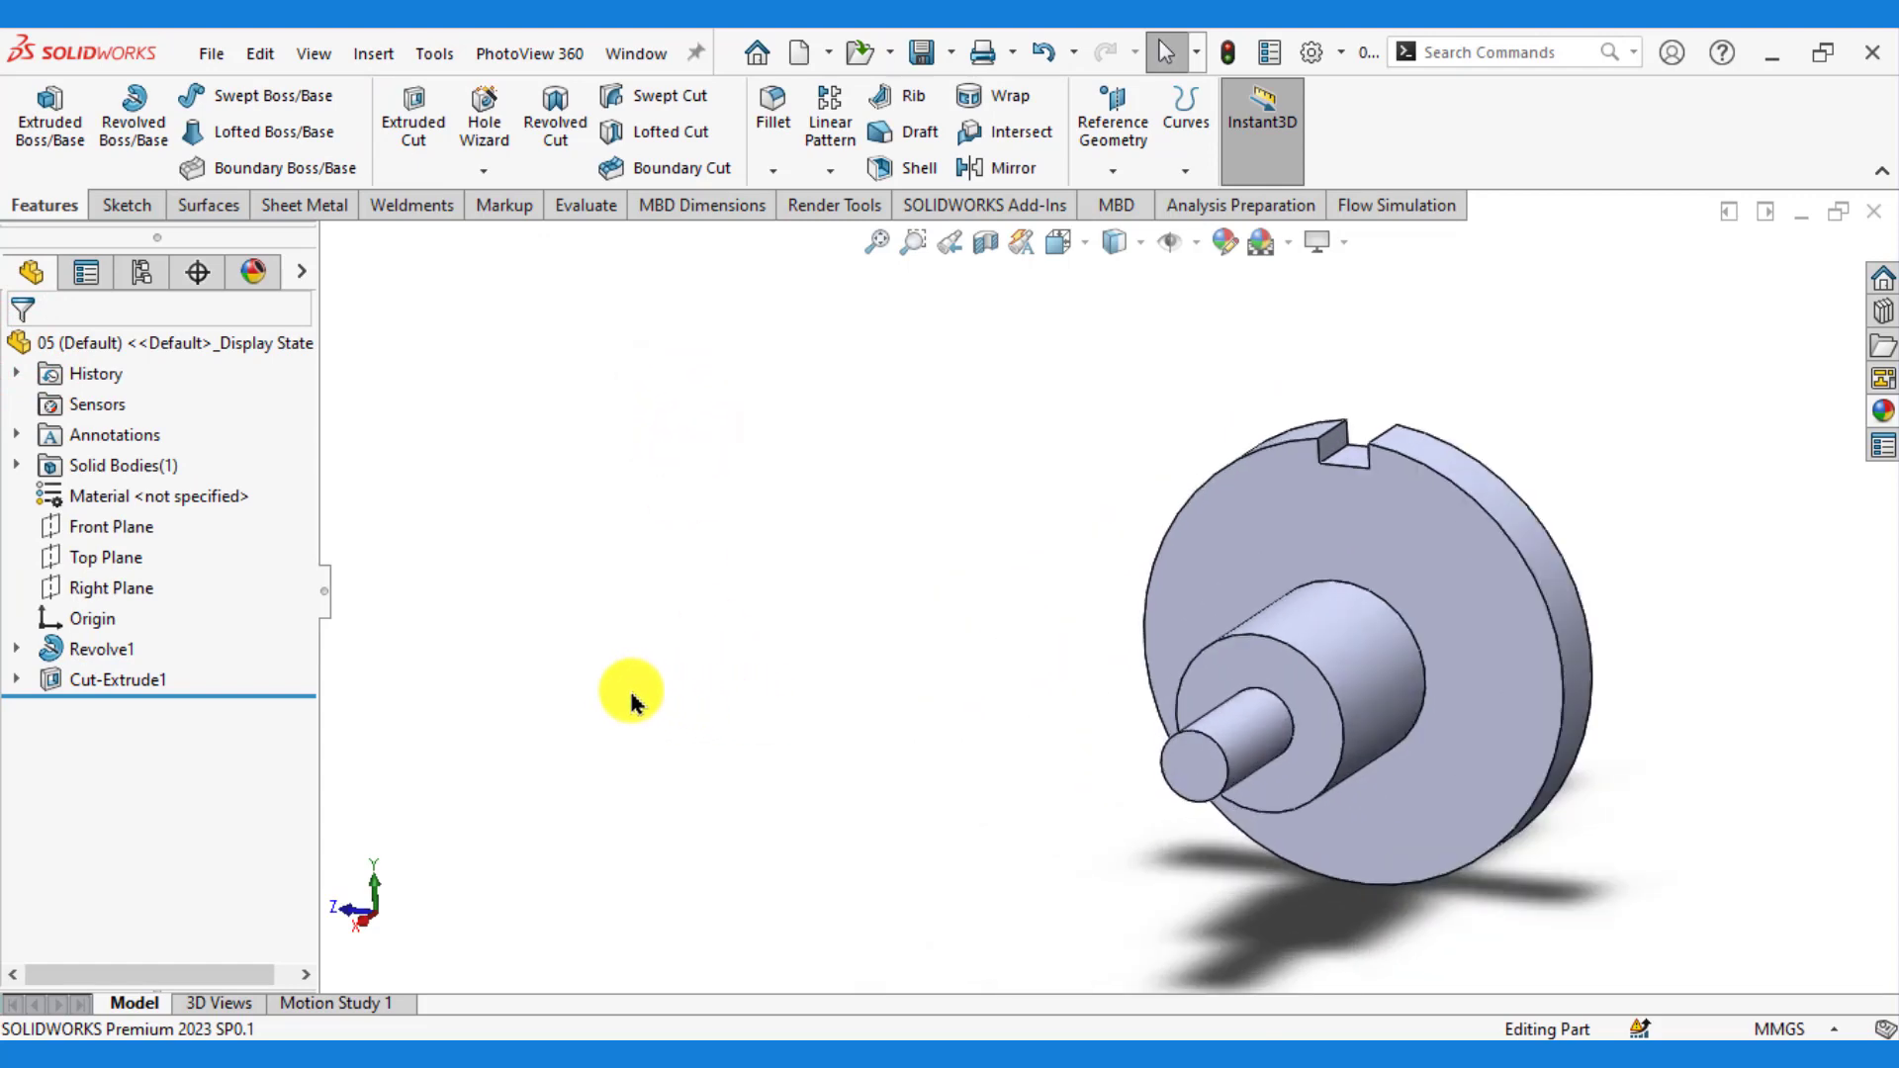
- Circular-pattern Cut-Extrude1 about the hub face, 4 equal instances over 360°
{"action": "left_click", "coordinate": [114, 682]}
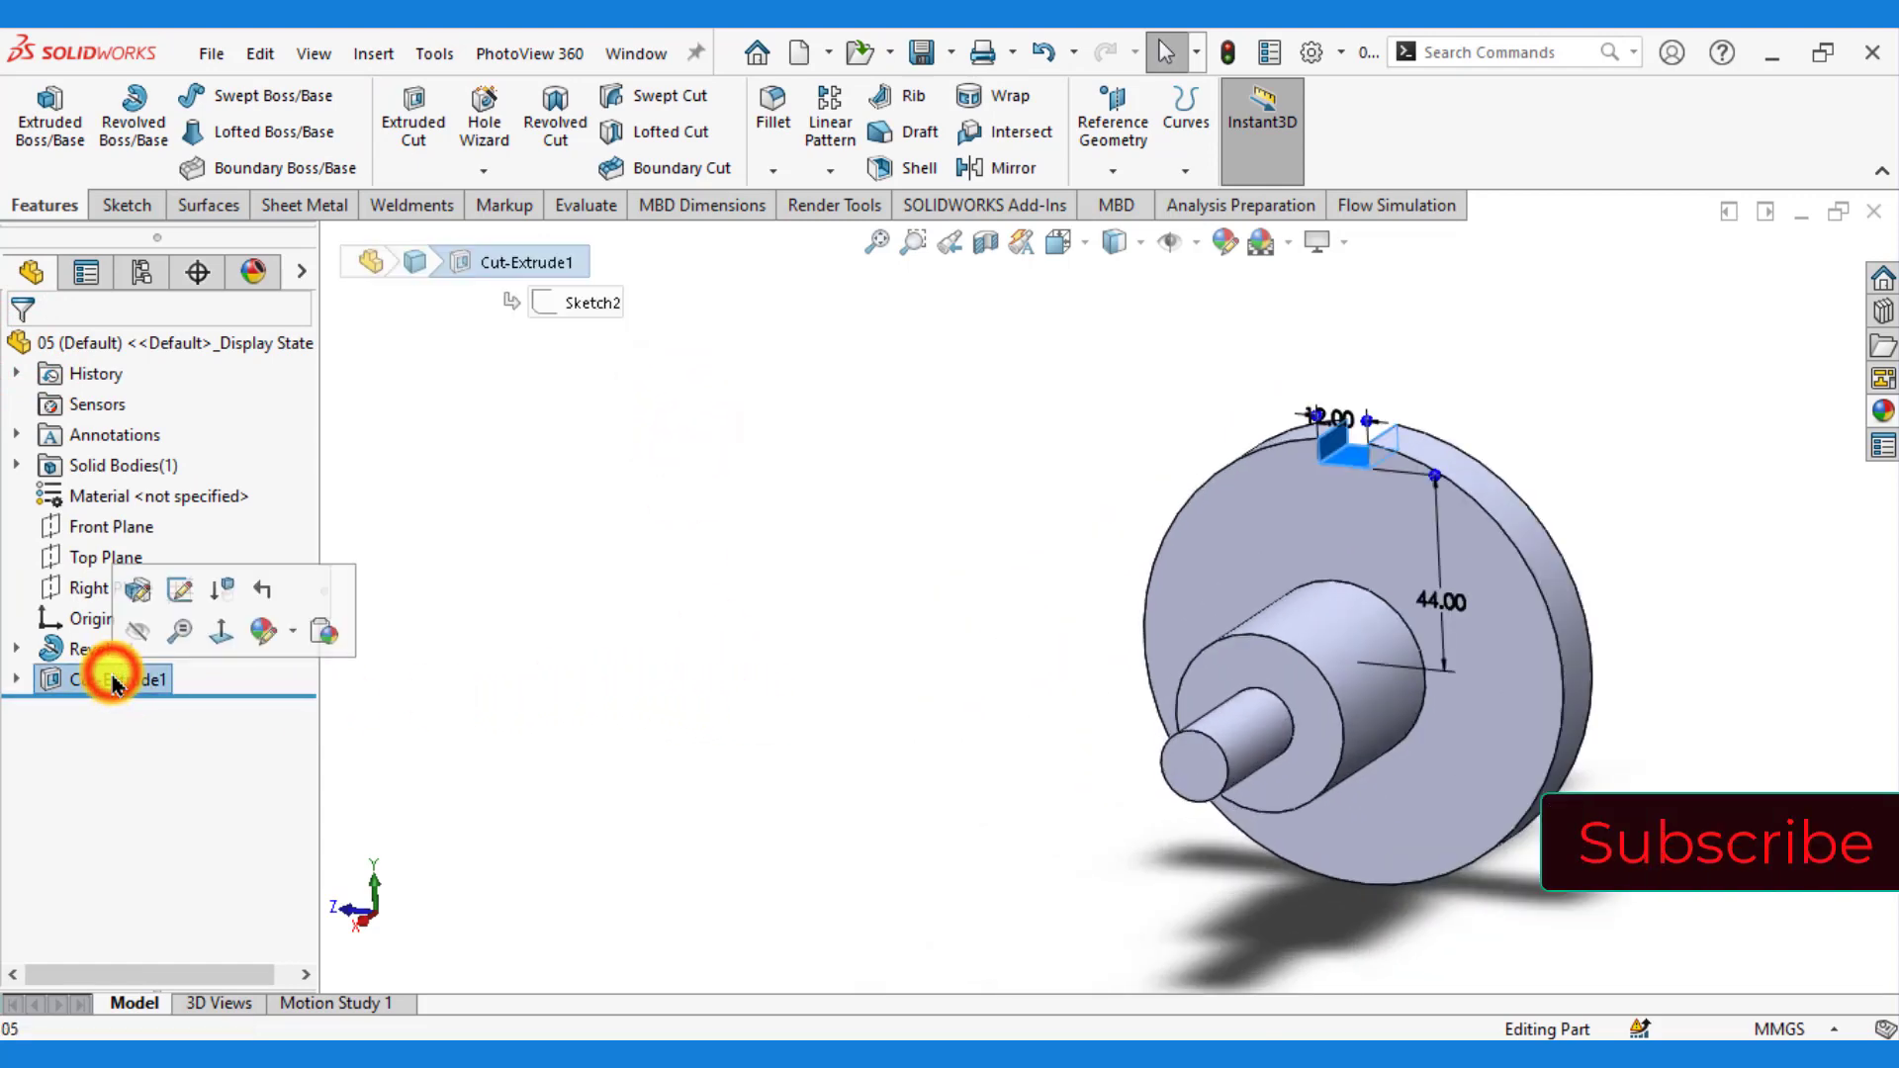
{"action": "left_click", "coordinate": [831, 184]}
{"action": "left_click", "coordinate": [871, 232]}
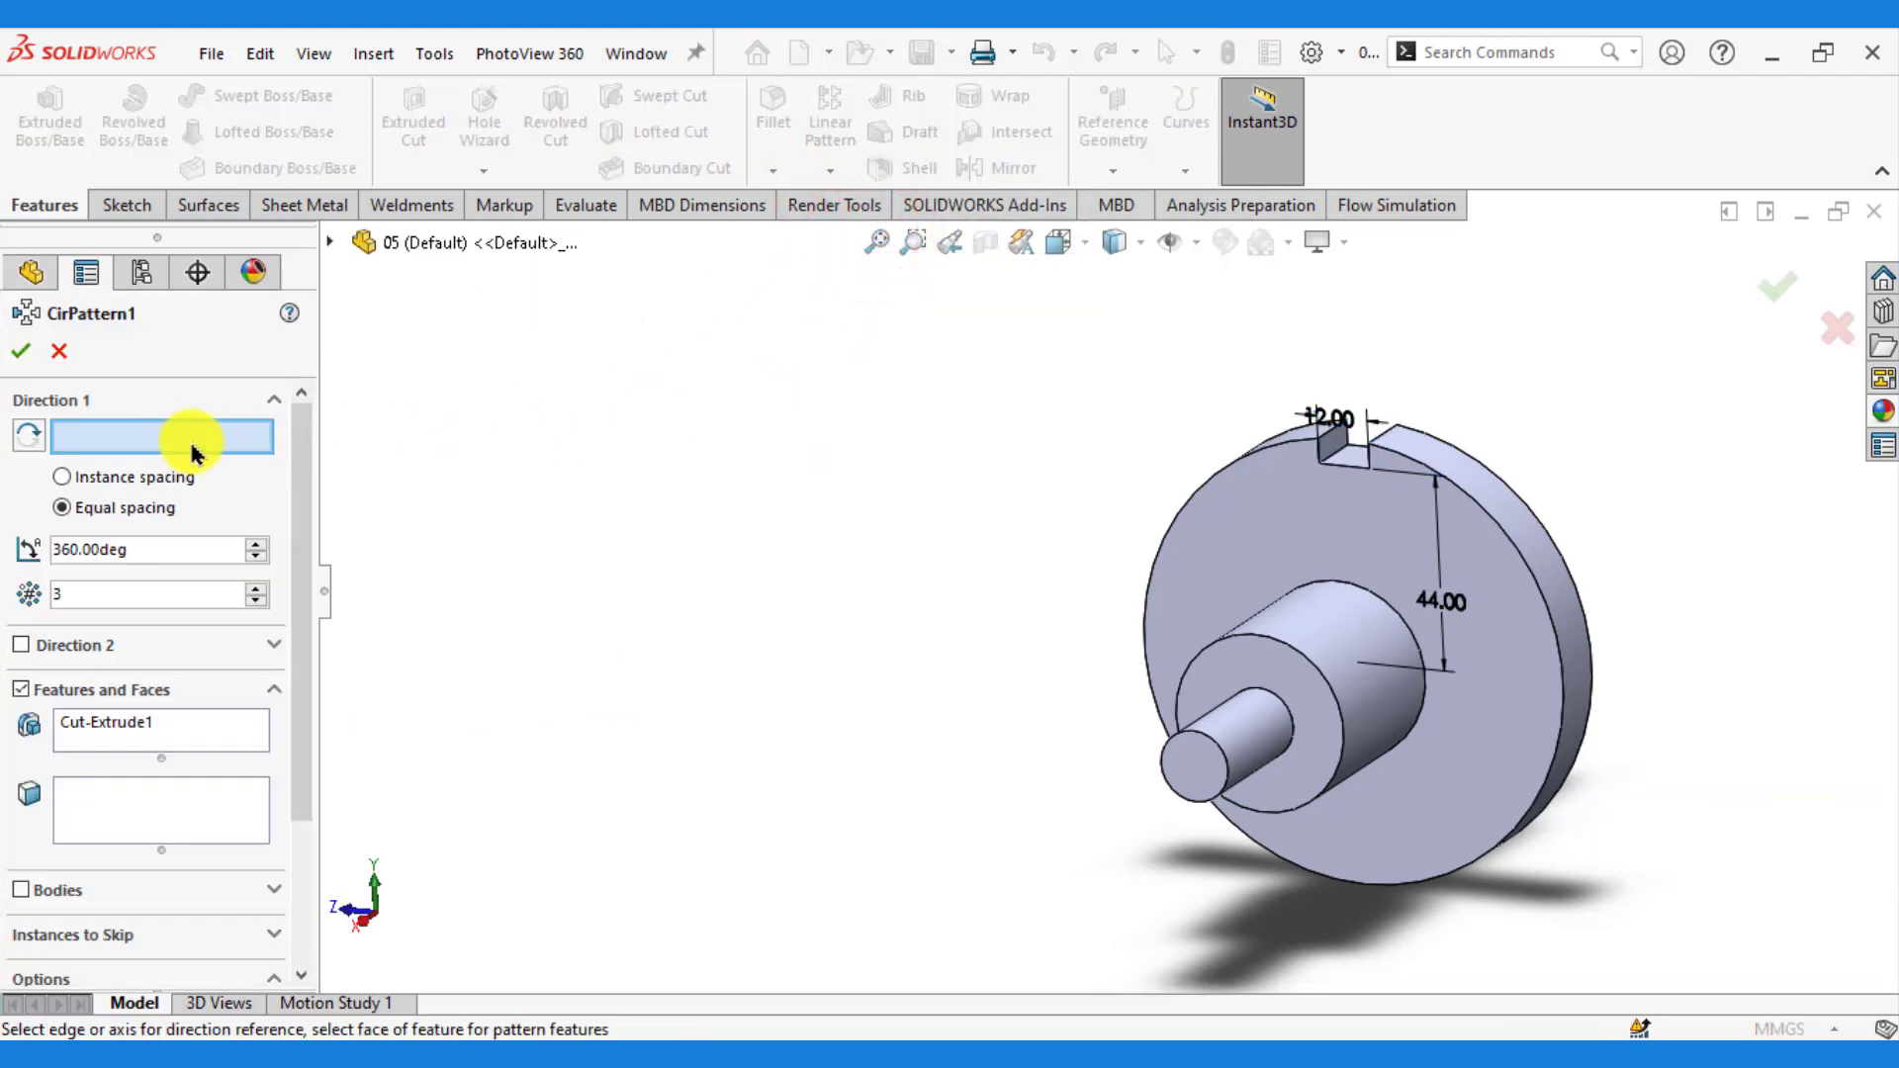
{"action": "left_click", "coordinate": [1287, 625]}
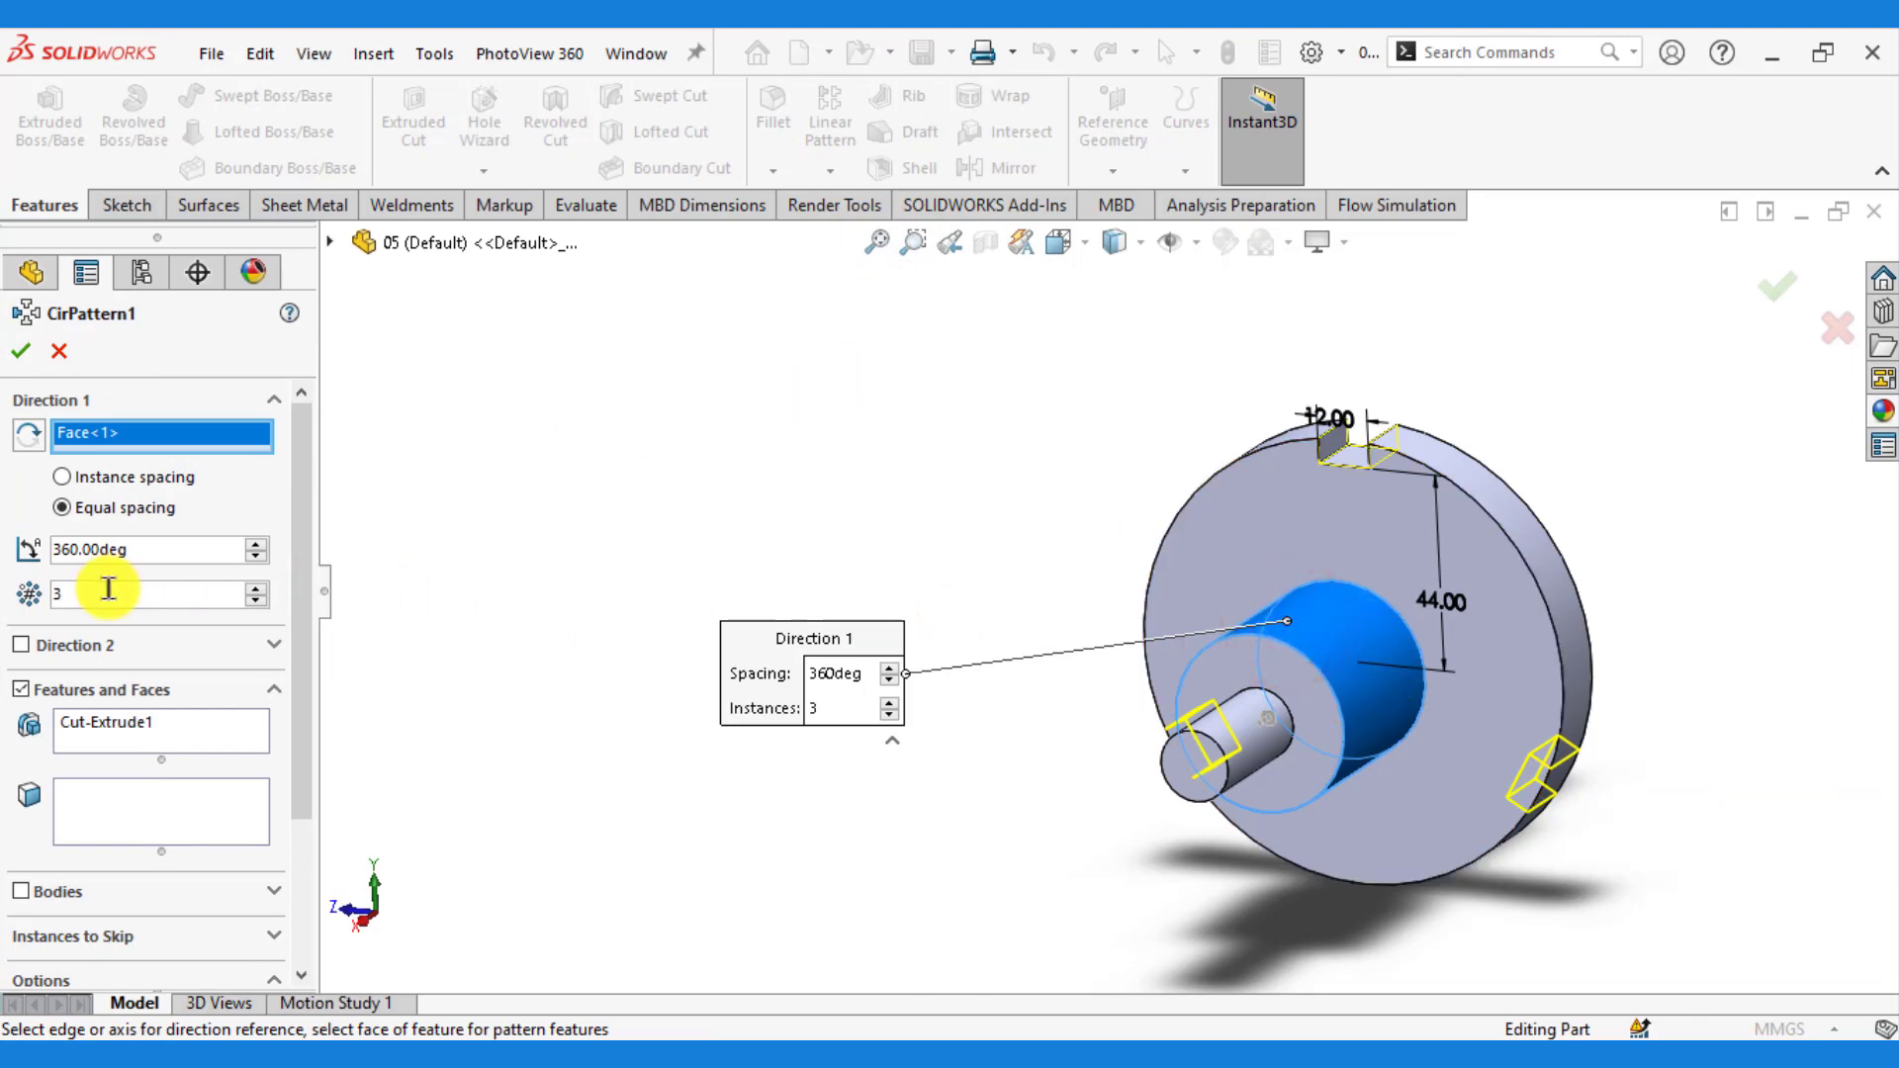
{"action": "left_click", "coordinate": [256, 587]}
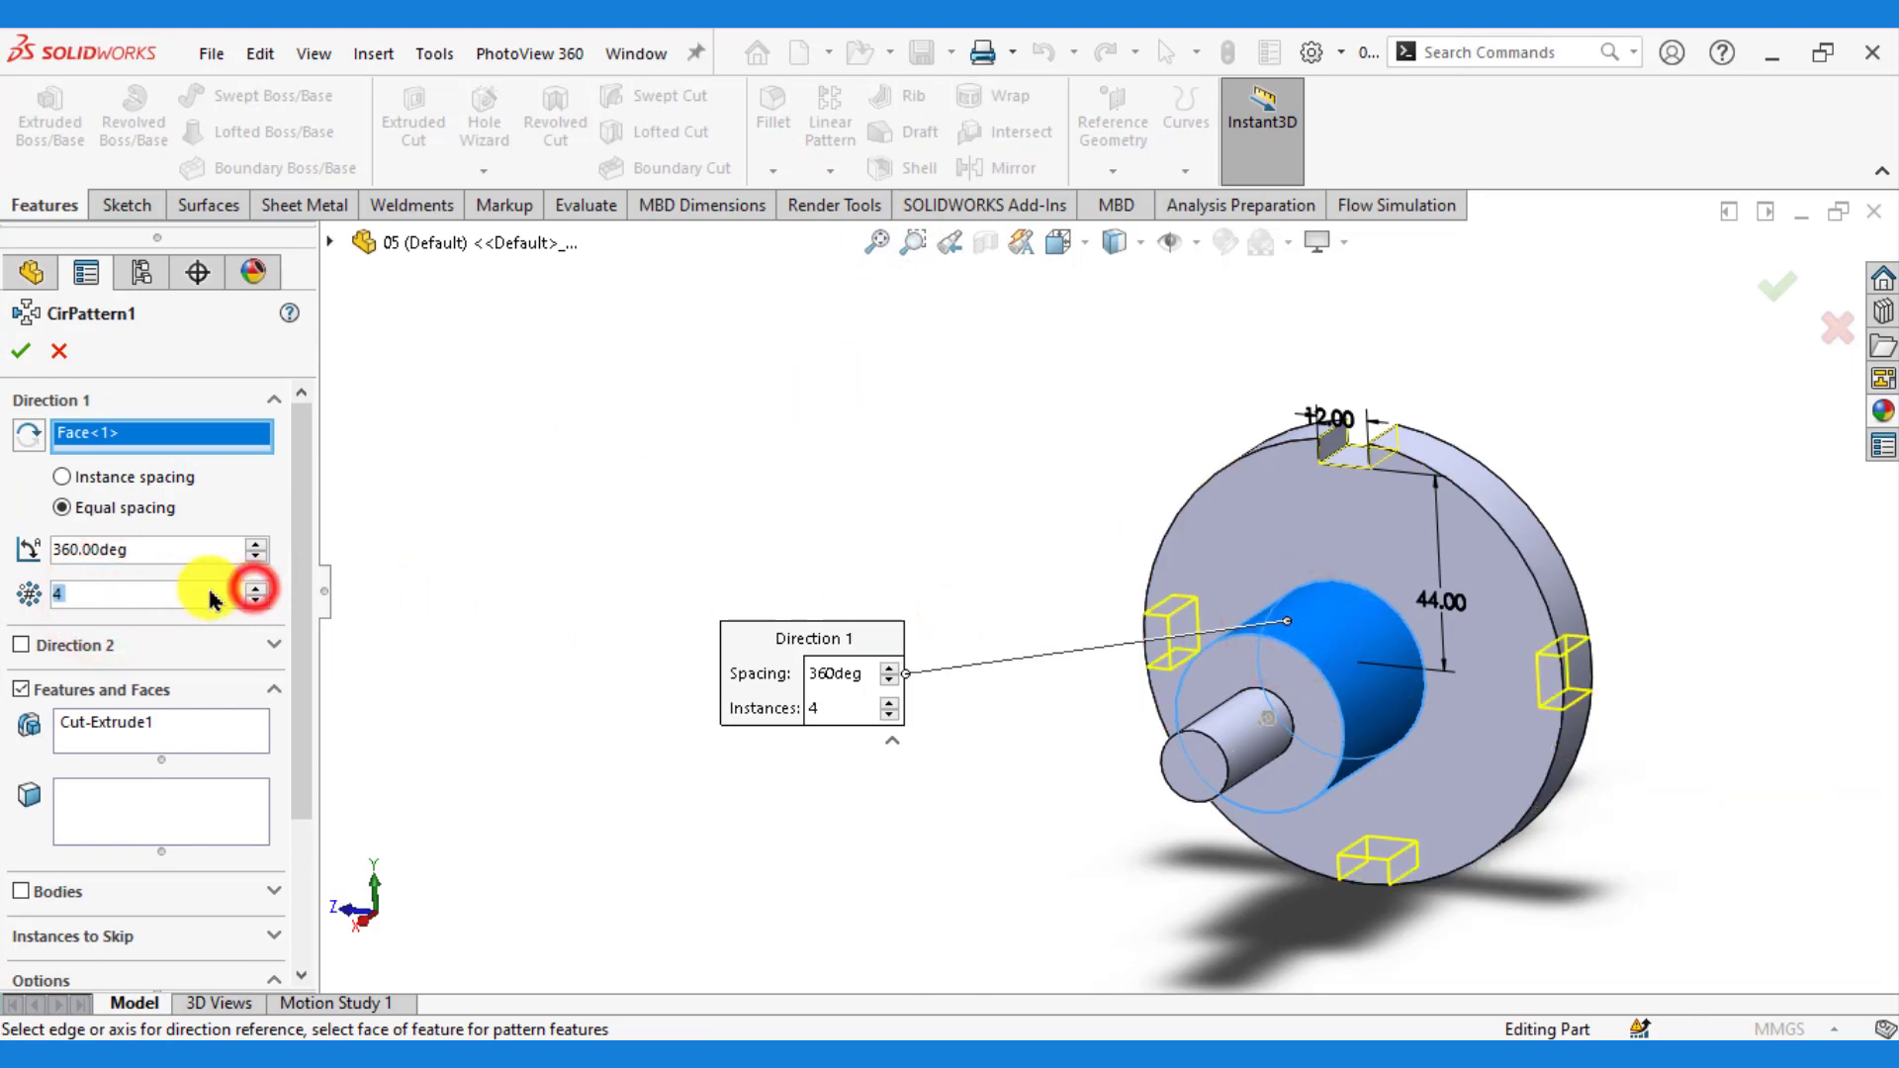
{"action": "left_click", "coordinate": [22, 356]}
{"action": "middle_click_drag", "start_coordinate": [729, 419], "coordinate": [581, 626]}
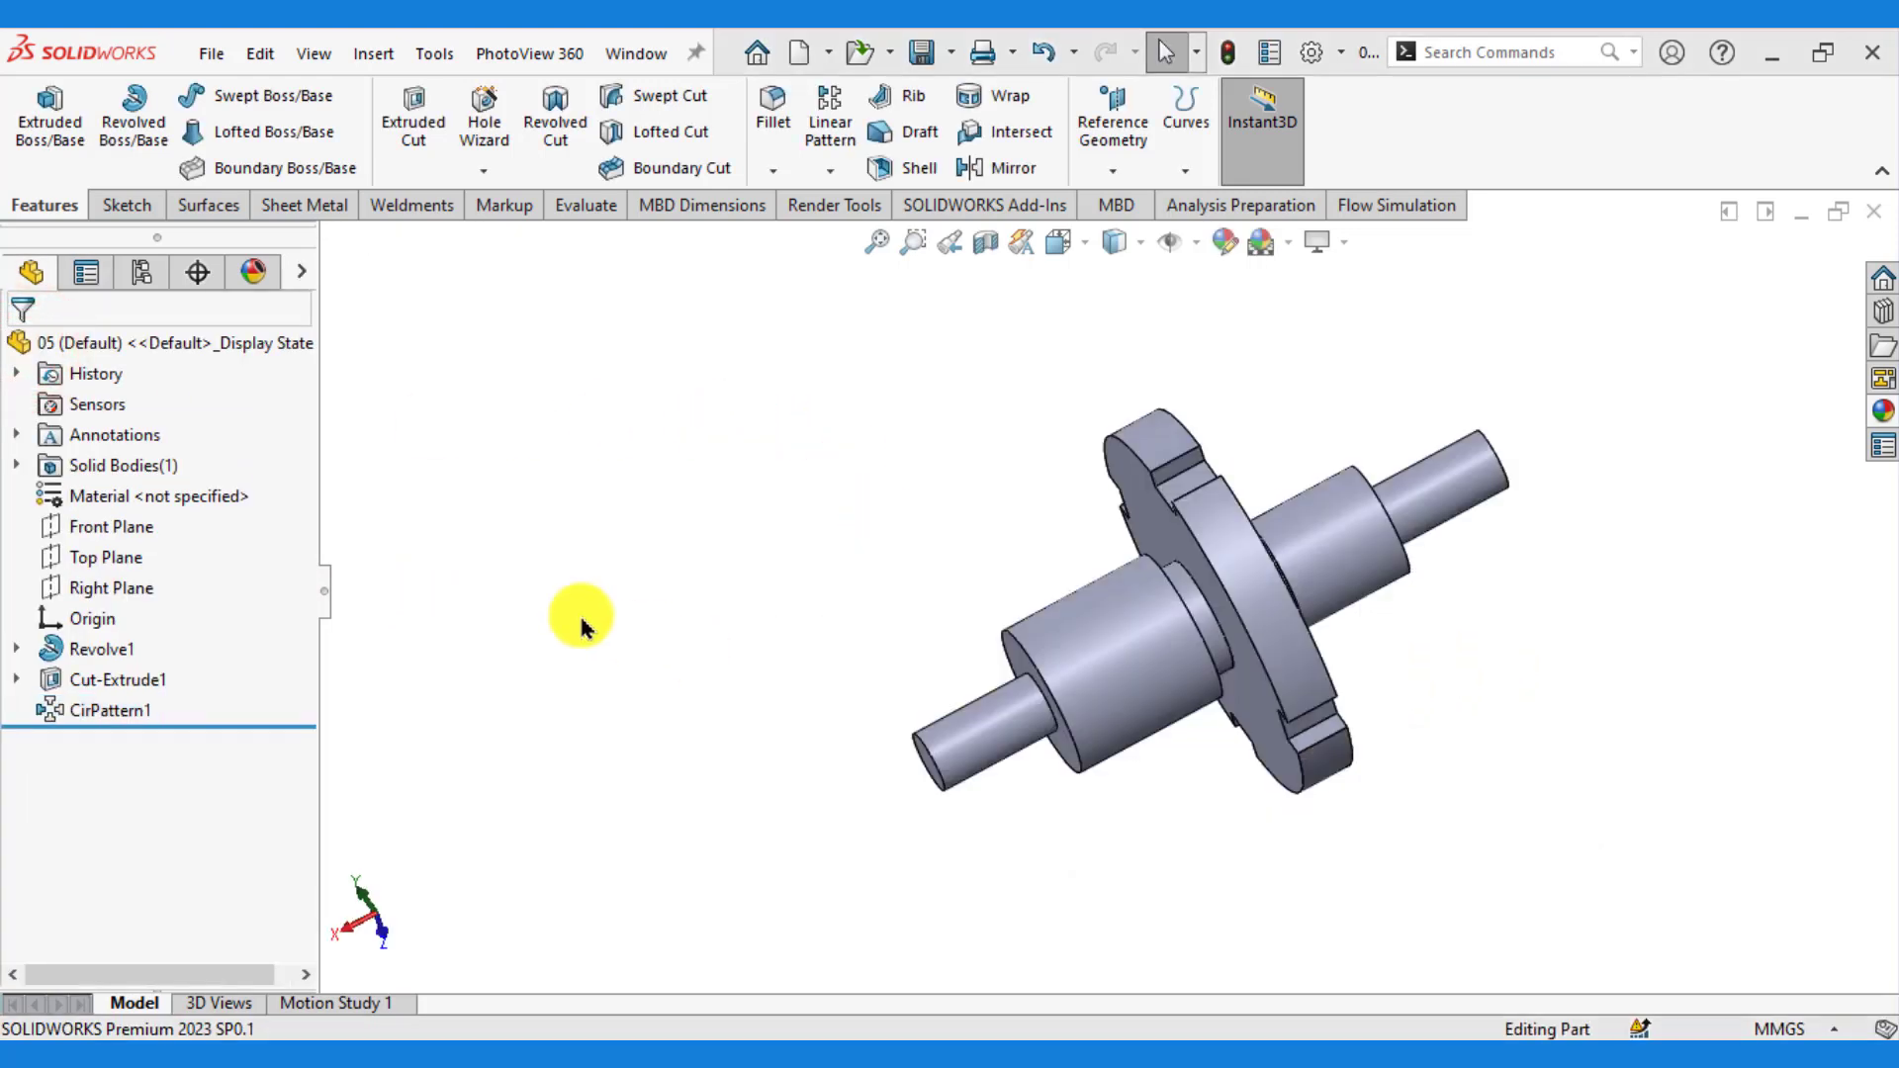
- Show the Top Plane through the slotted shaft and start the Hole Wizard
{"action": "left_click", "coordinate": [79, 557]}
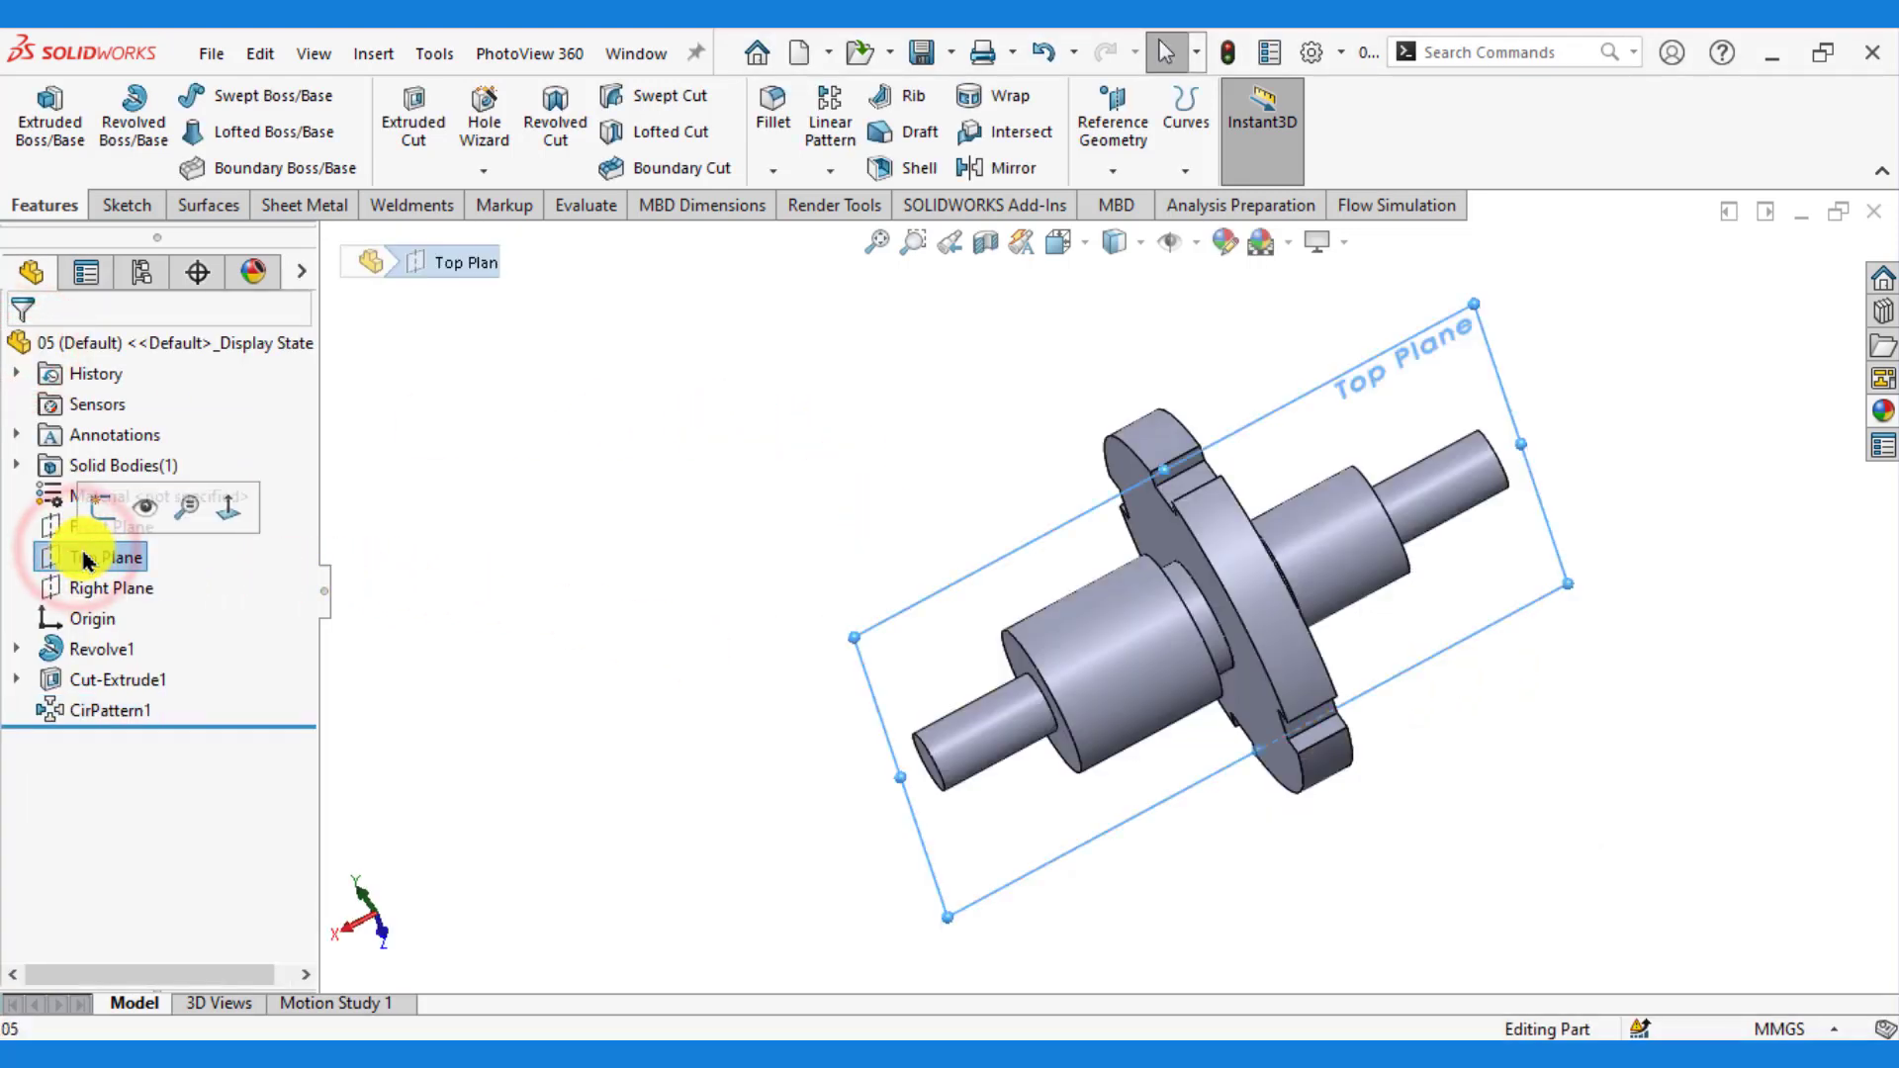
{"action": "left_click", "coordinate": [497, 551]}
{"action": "mouse_move", "coordinate": [543, 628]}
{"action": "middle_mouse_down"}
{"action": "mouse_move", "coordinate": [601, 572]}
{"action": "mouse_move", "coordinate": [583, 615]}
{"action": "middle_mouse_up"}
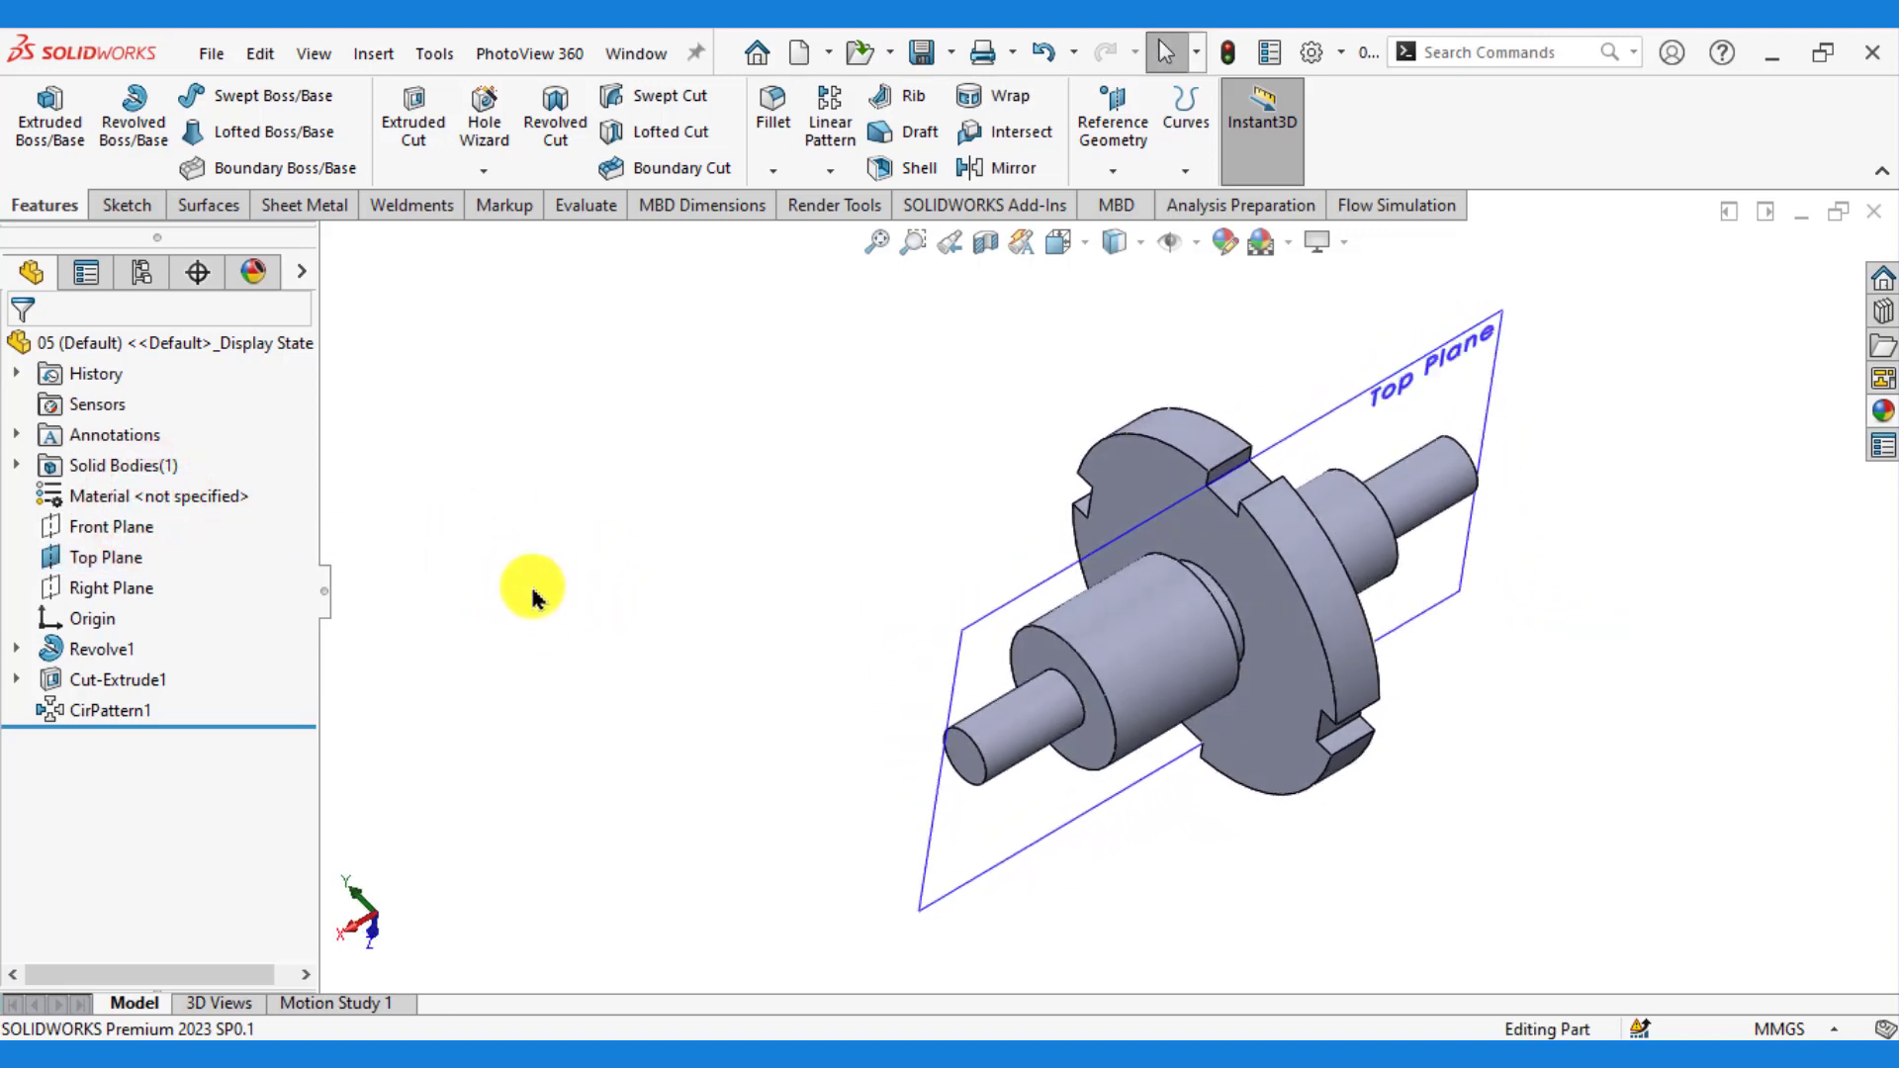
{"action": "left_click", "coordinate": [488, 119]}
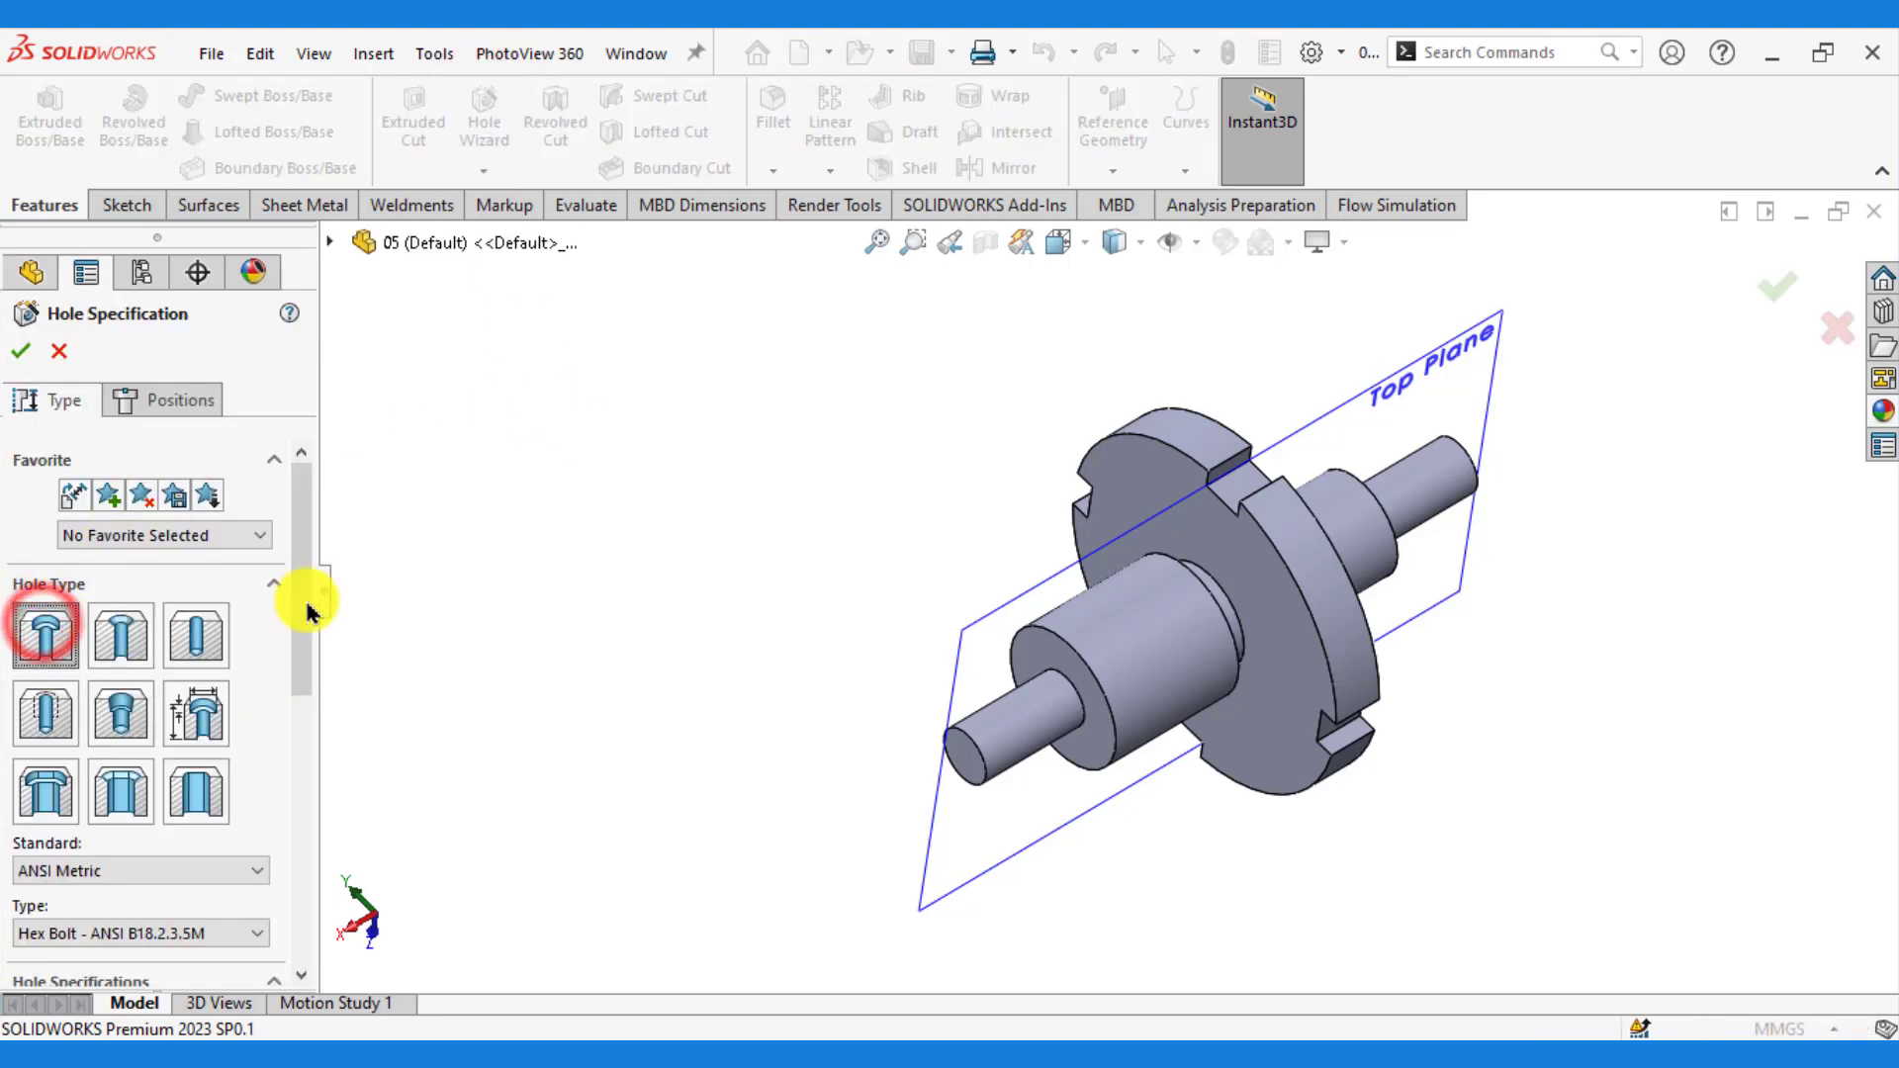
- Configure an ANSI Metric M6 counterbore hole with a Blind, 8 mm deep end condition
{"action": "left_click_drag", "start_coordinate": [297, 581], "coordinate": [297, 717]}
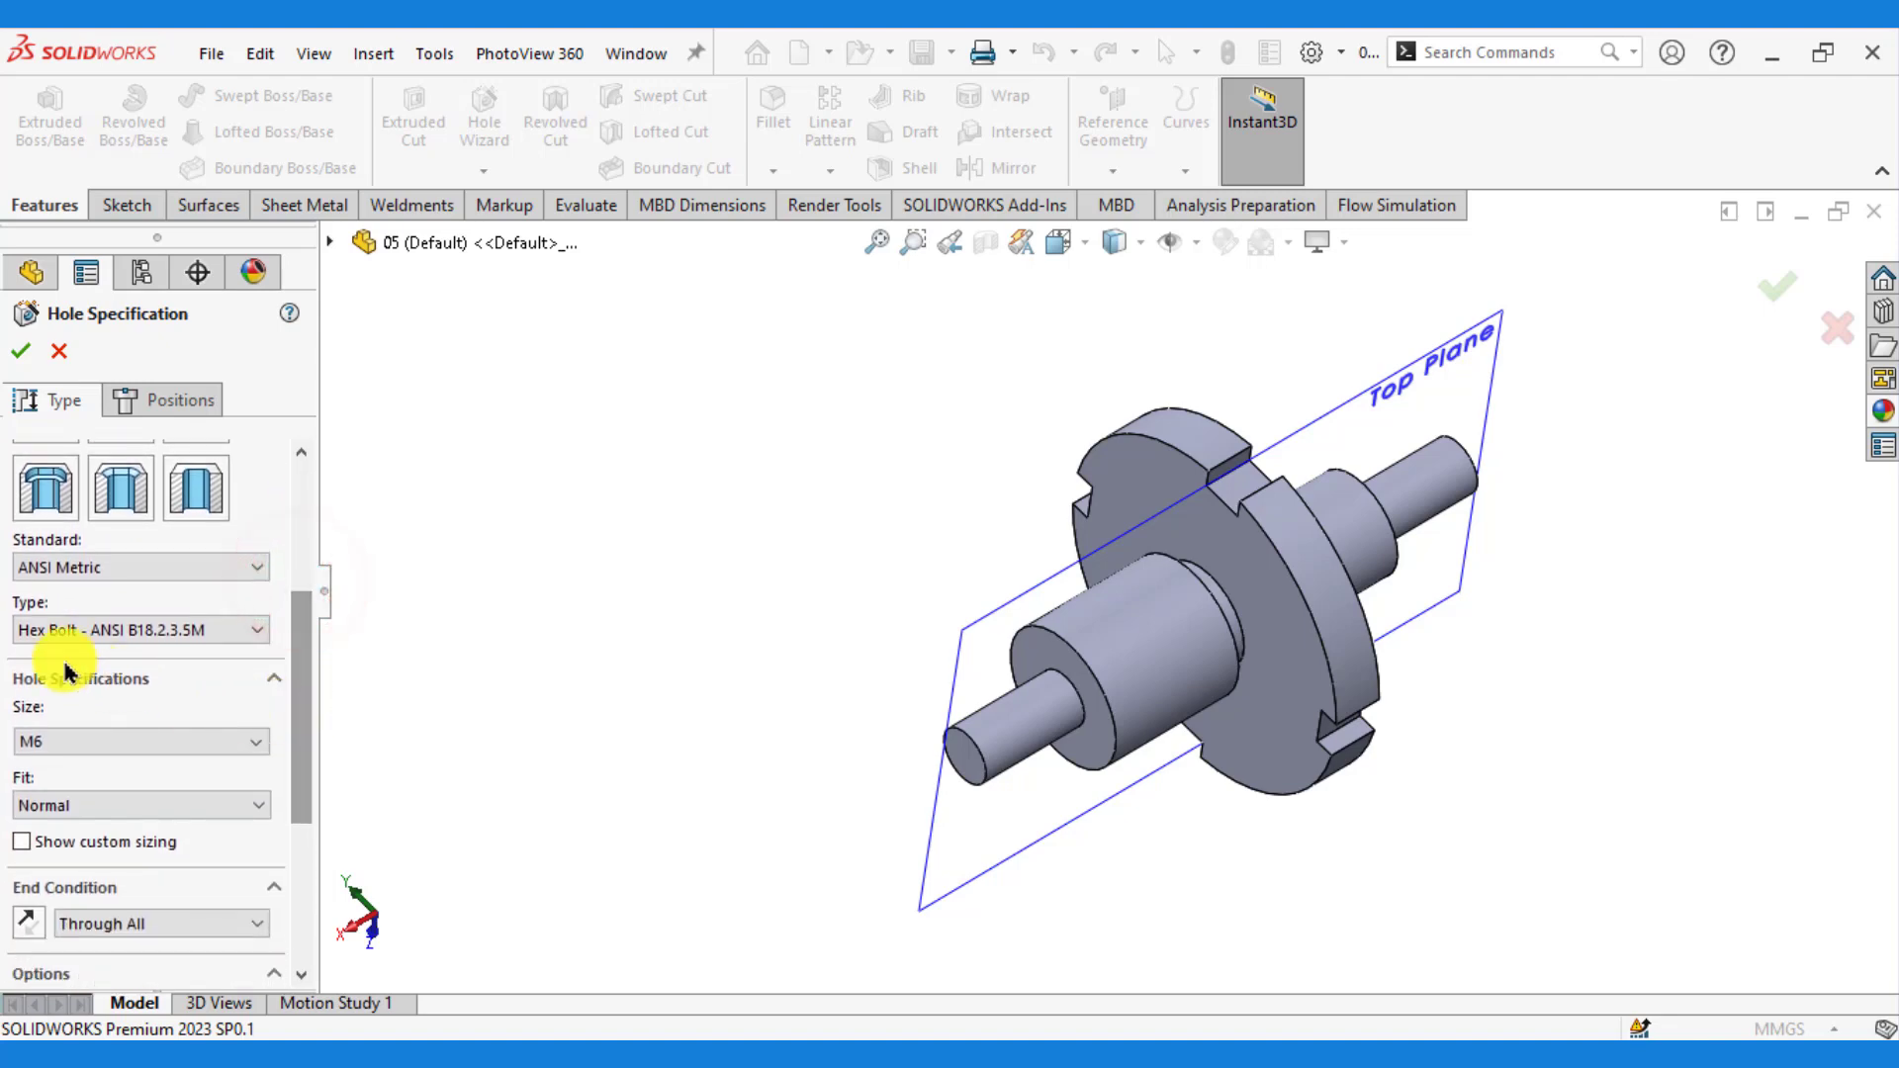
{"action": "left_click", "coordinate": [45, 742]}
{"action": "left_click", "coordinate": [47, 744]}
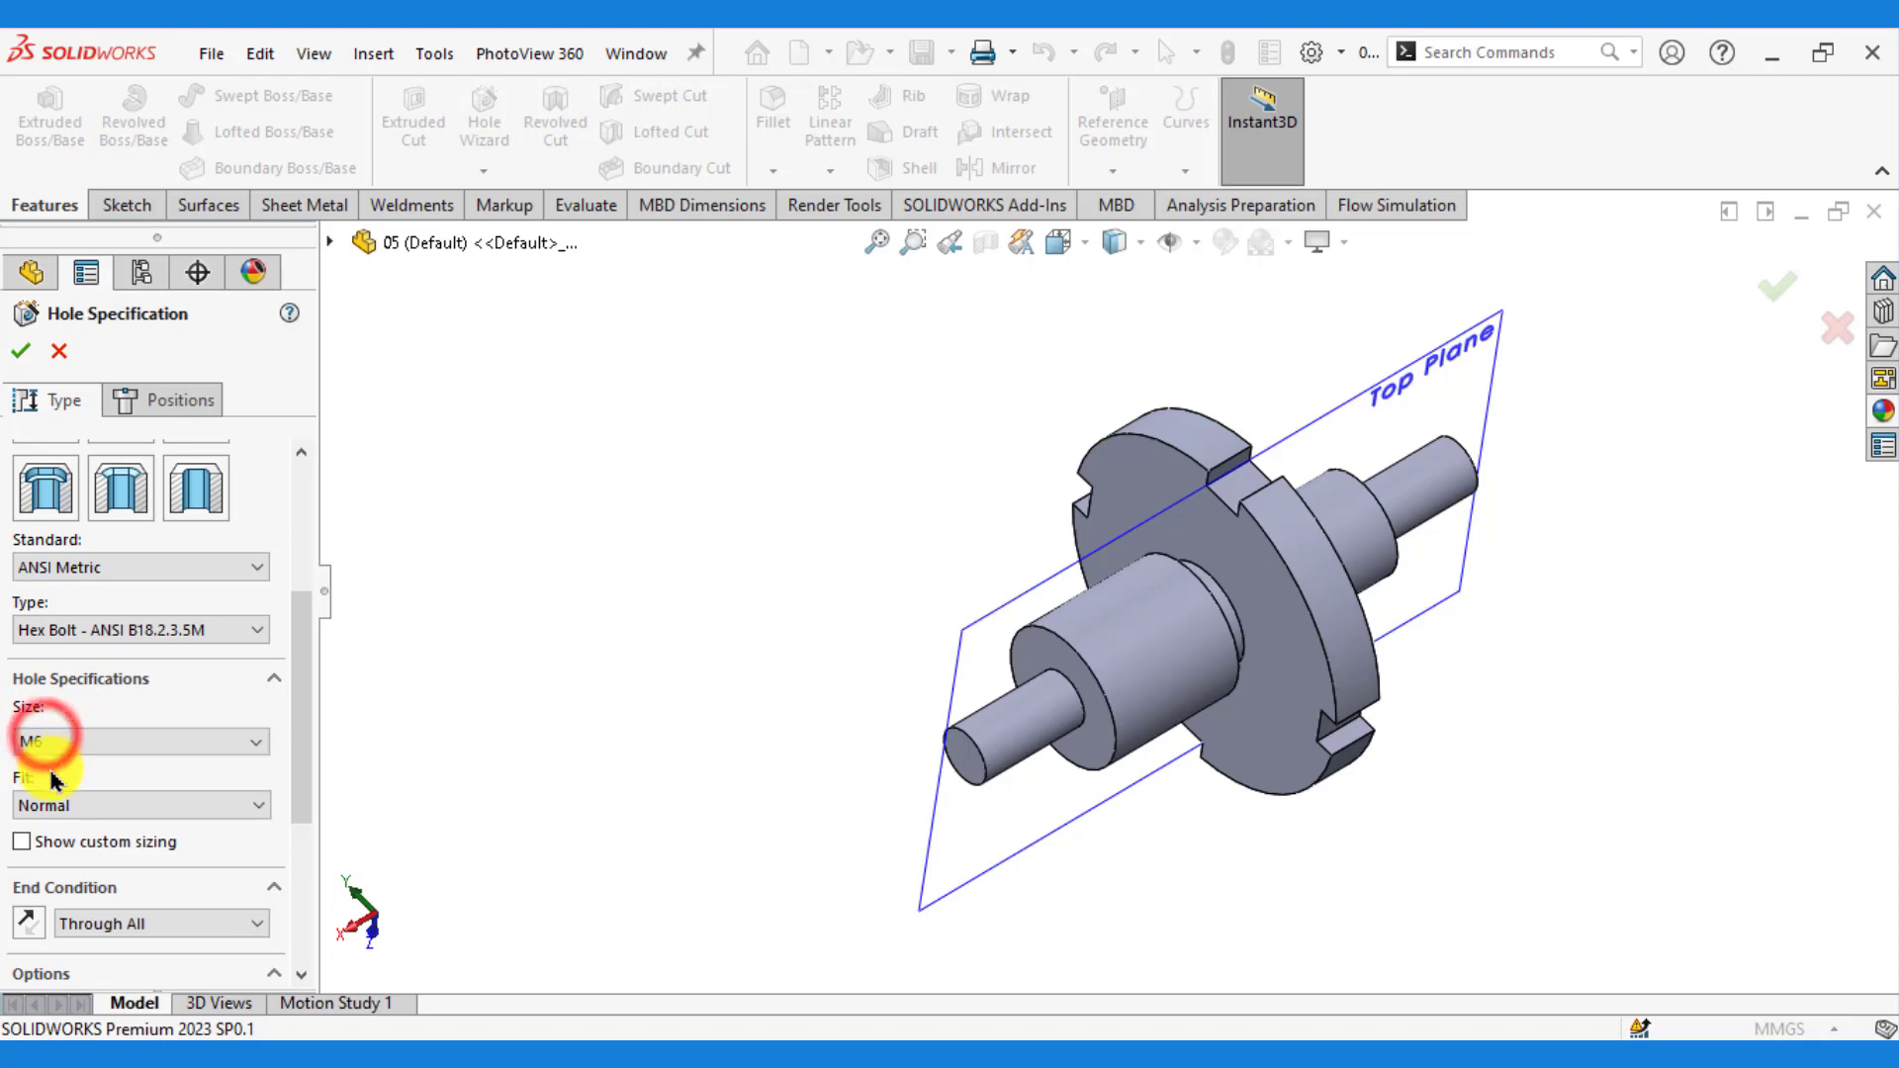
{"action": "left_click", "coordinate": [80, 803]}
{"action": "left_click_drag", "start_coordinate": [308, 722], "coordinate": [306, 767]}
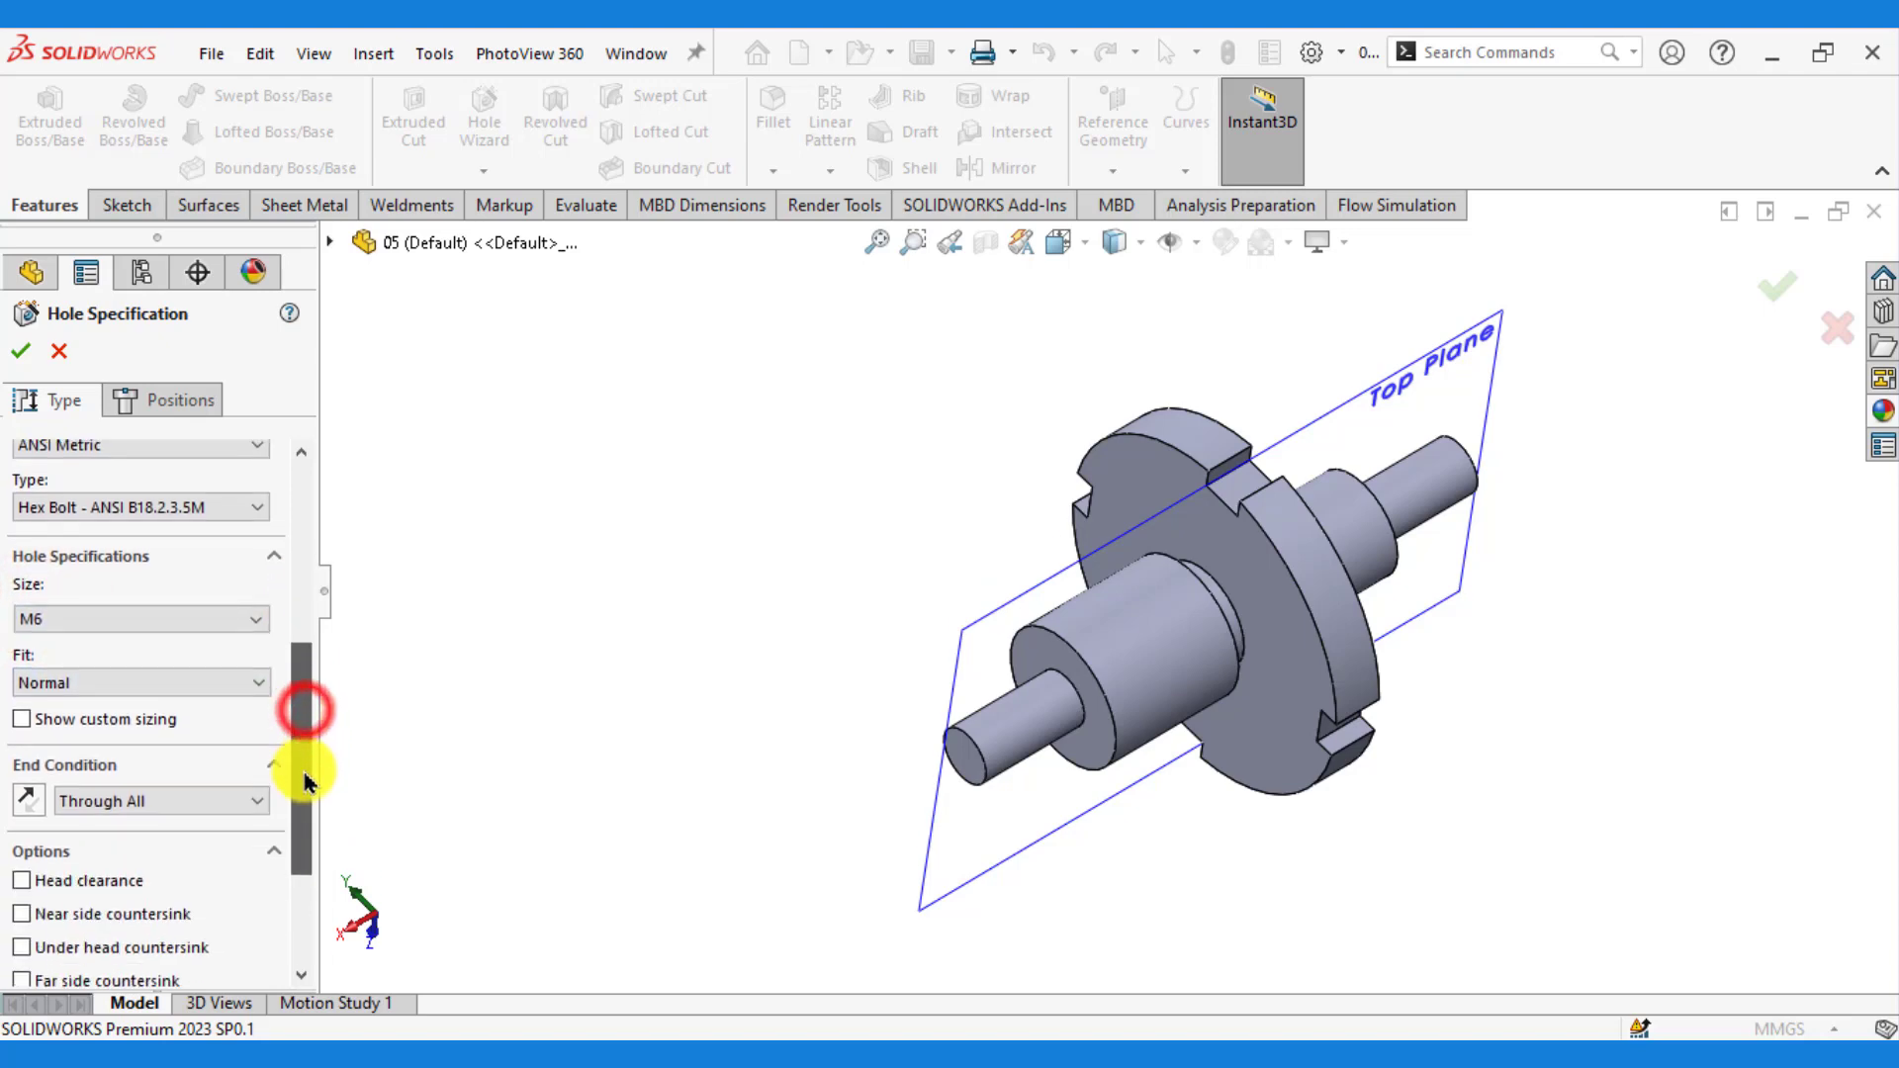
{"action": "left_click", "coordinate": [127, 764]}
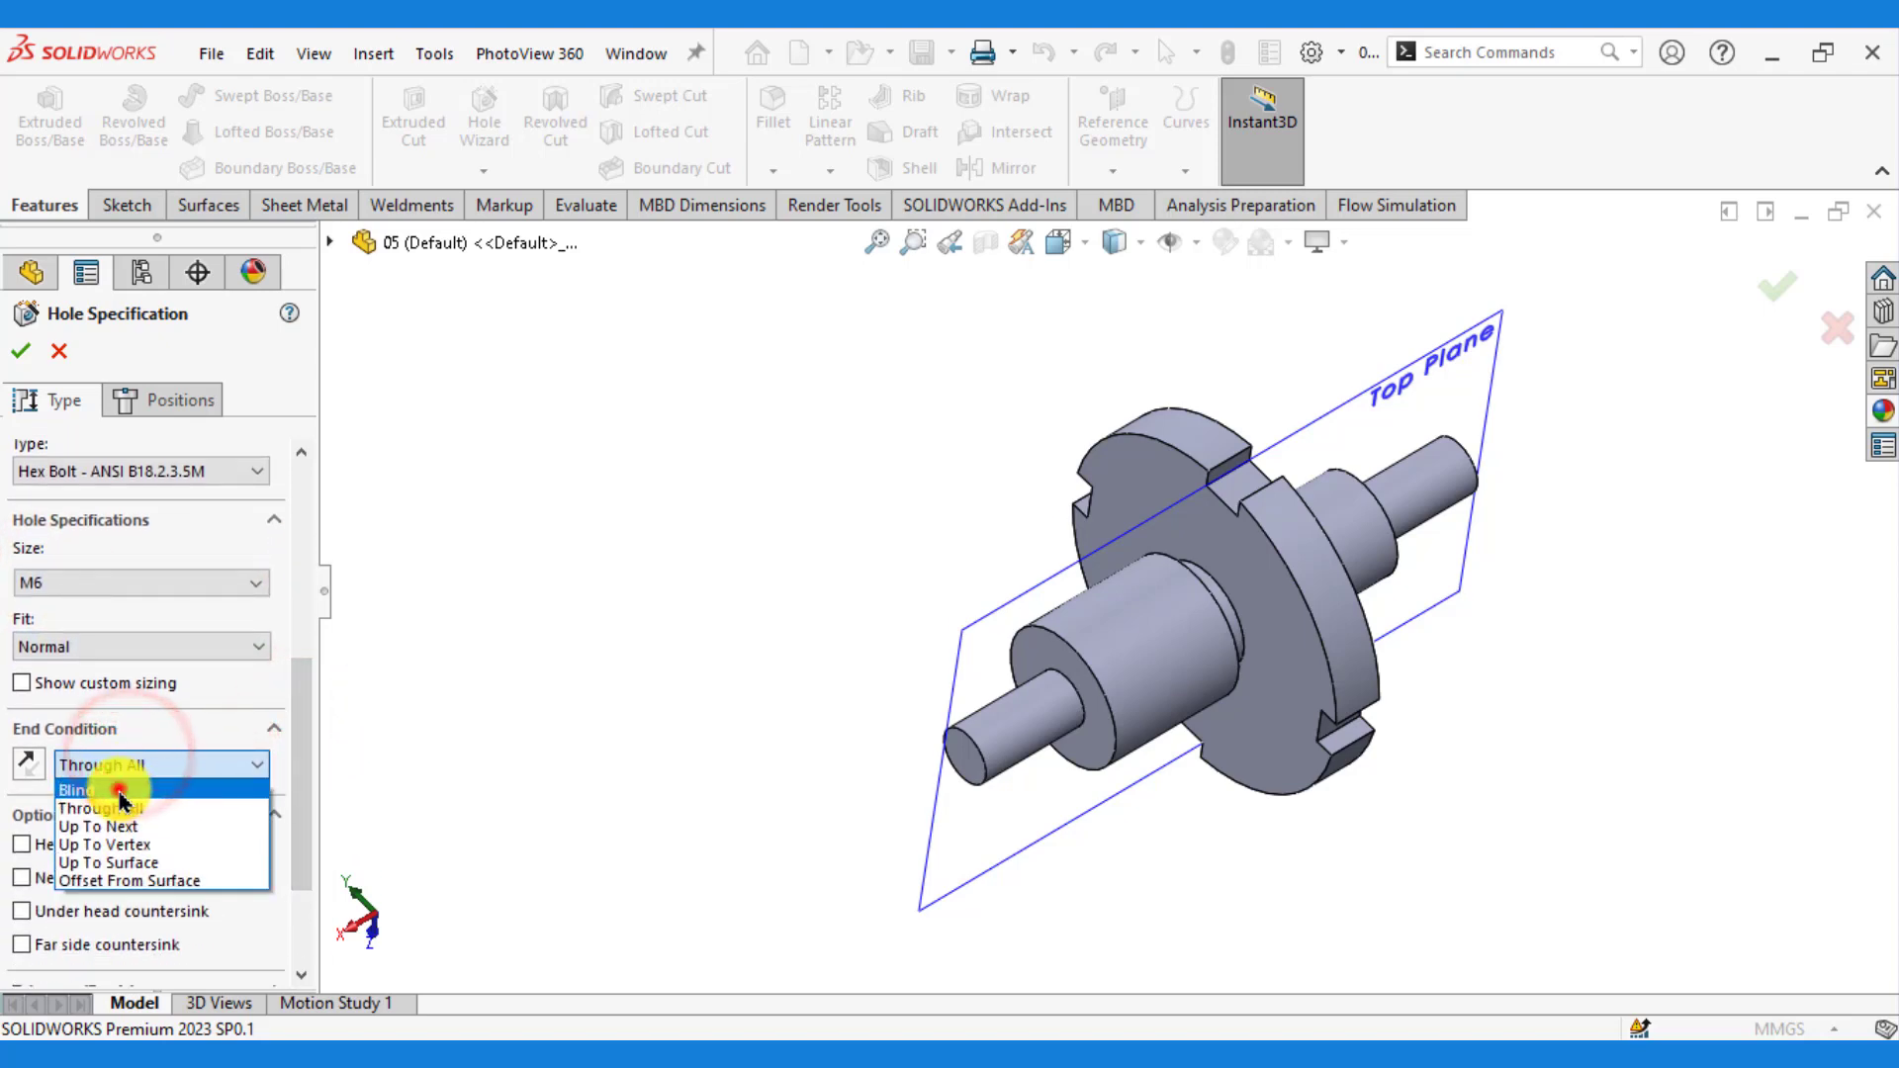
{"action": "left_click", "coordinate": [125, 791]}
{"action": "left_click", "coordinate": [183, 799]}
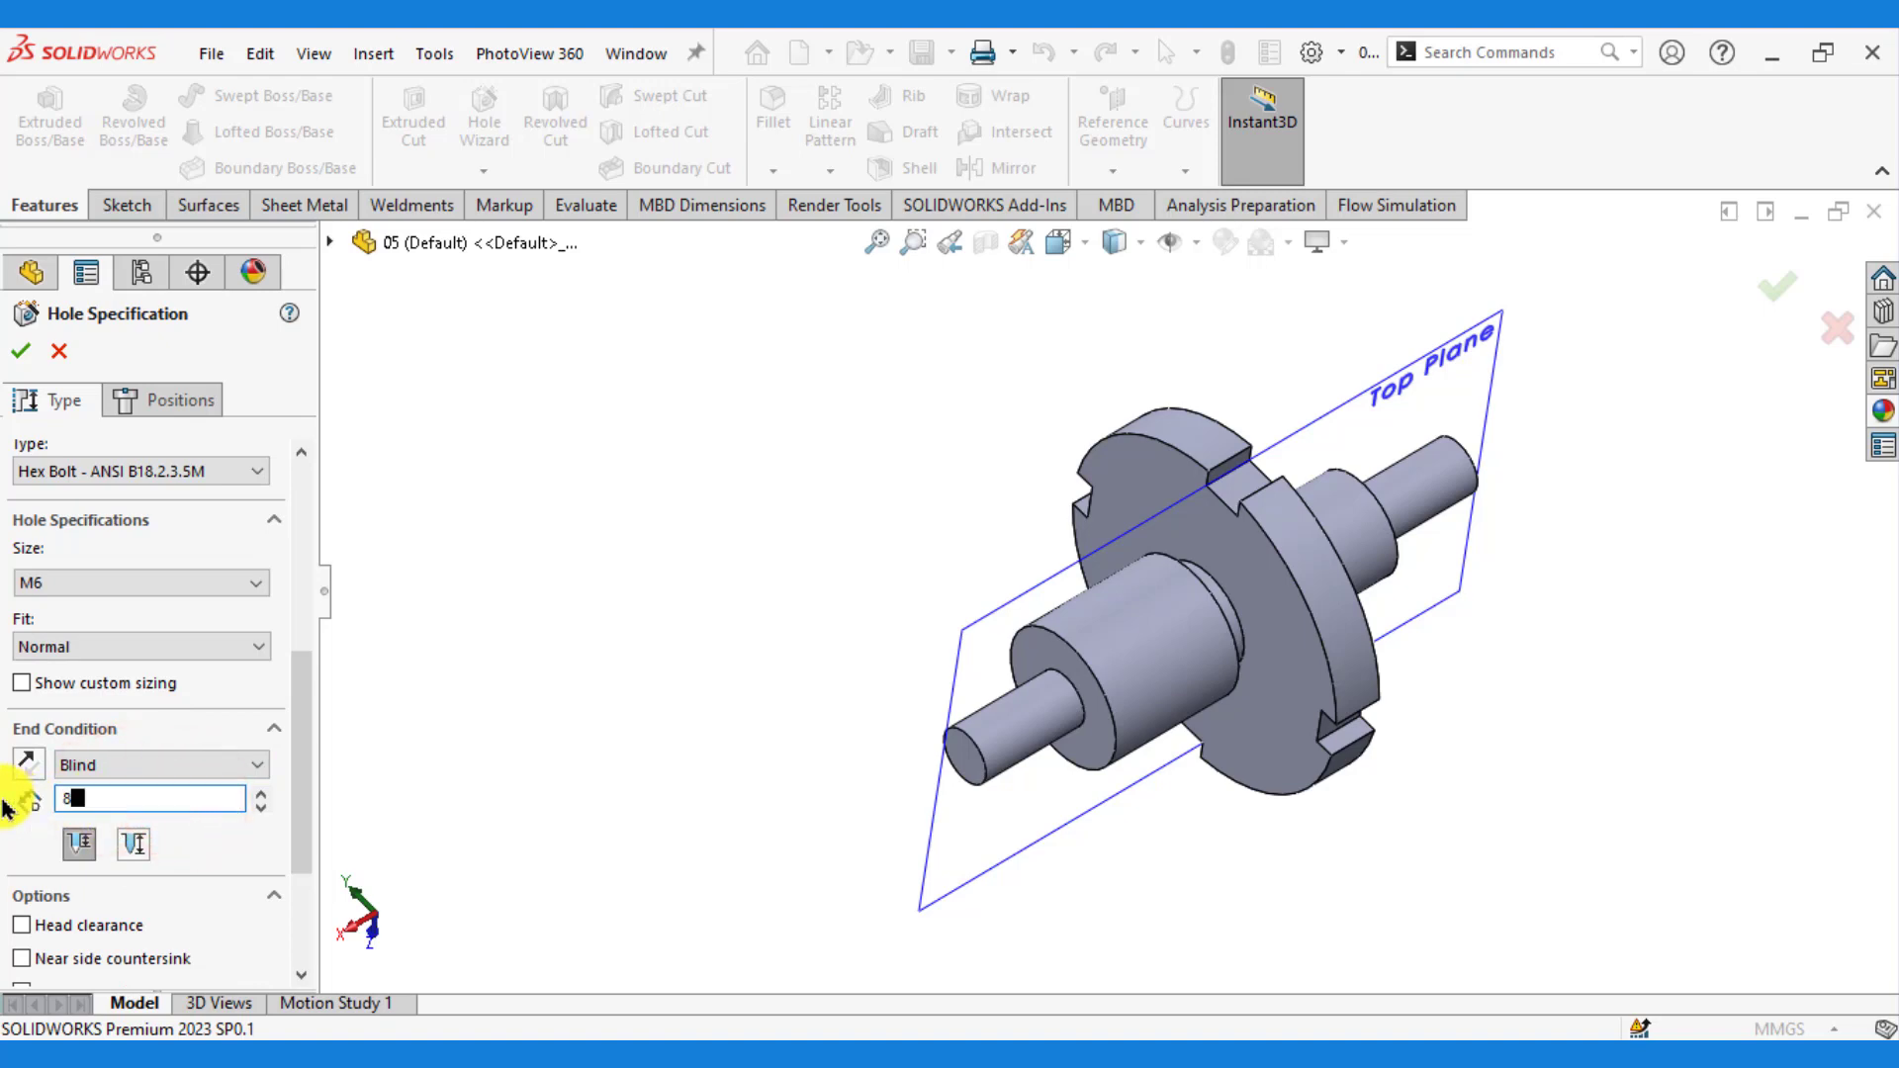
{"action": "left_click", "coordinate": [173, 416]}
- Place the hole point on the hub face, 20 mm from the hub end edge
{"action": "scroll", "coordinate": [651, 722], "scroll_direction": "down", "scroll_amount": 2}
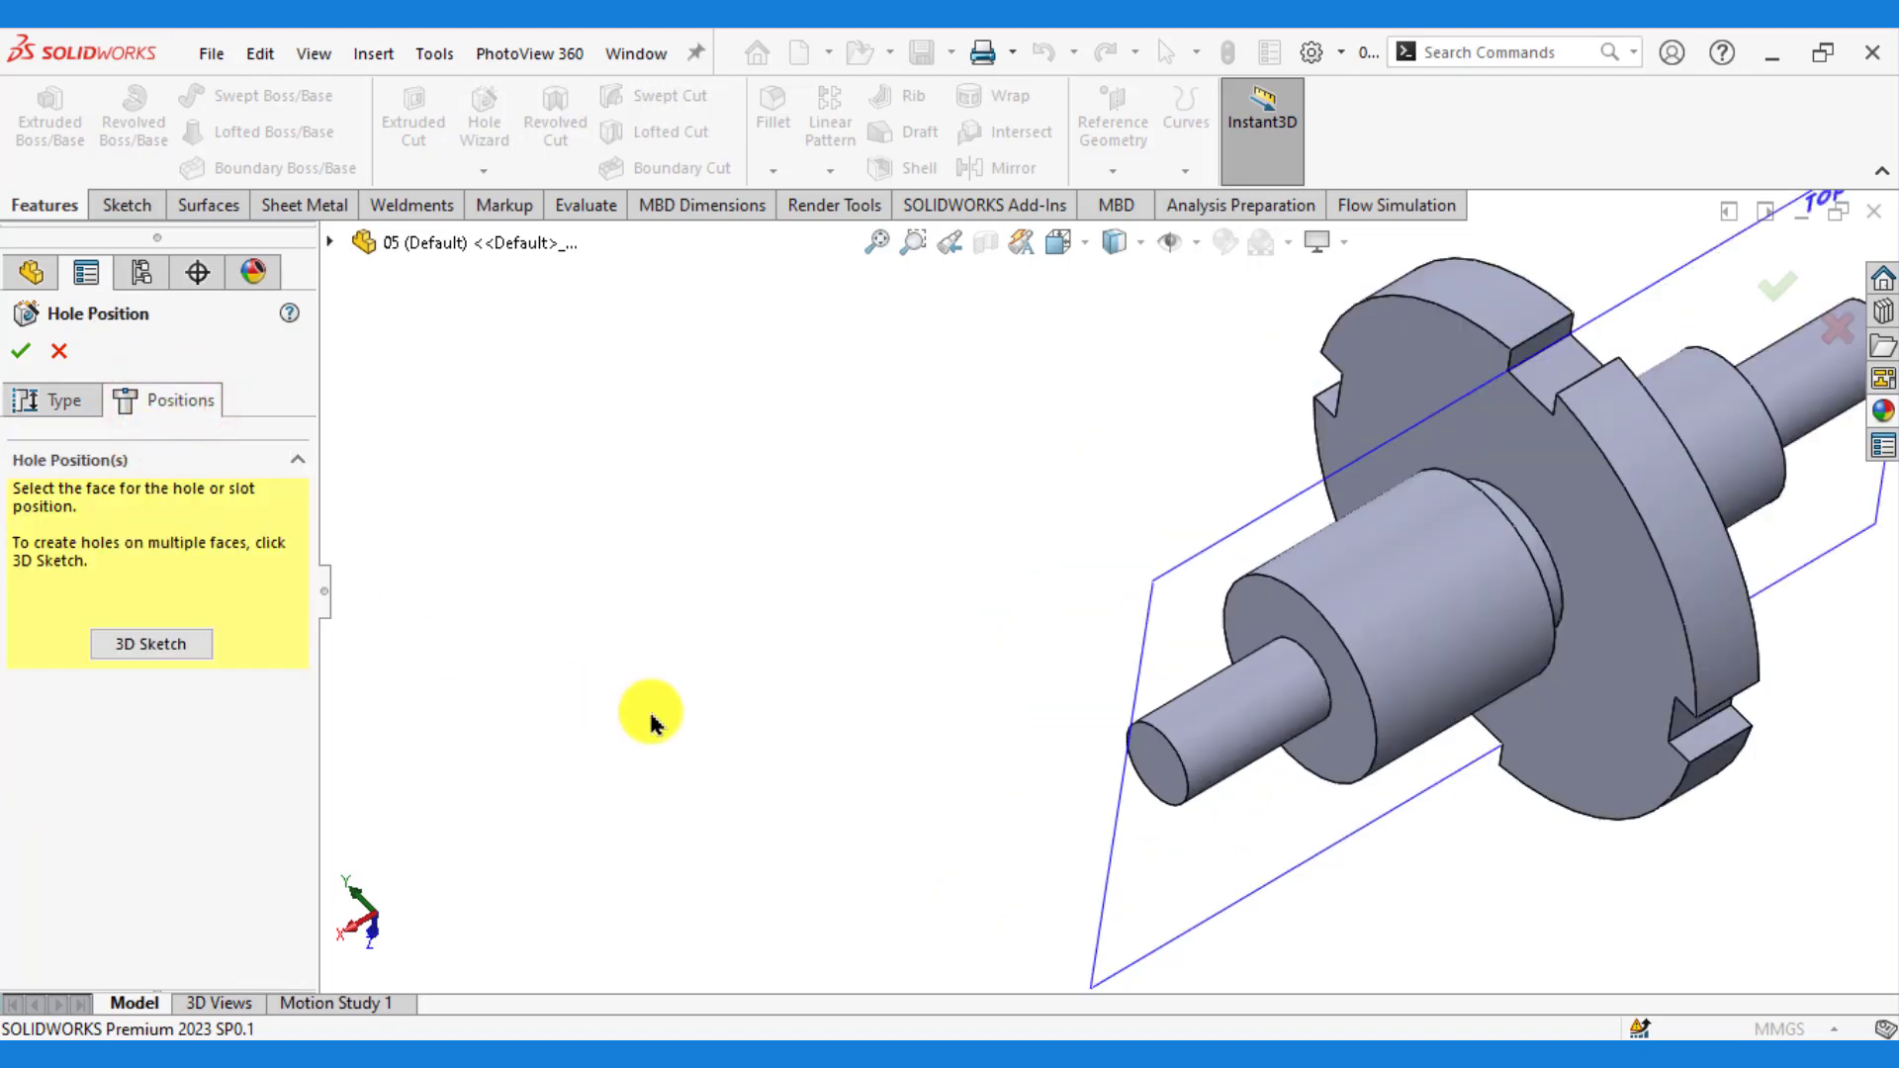
{"action": "left_click", "coordinate": [1358, 569]}
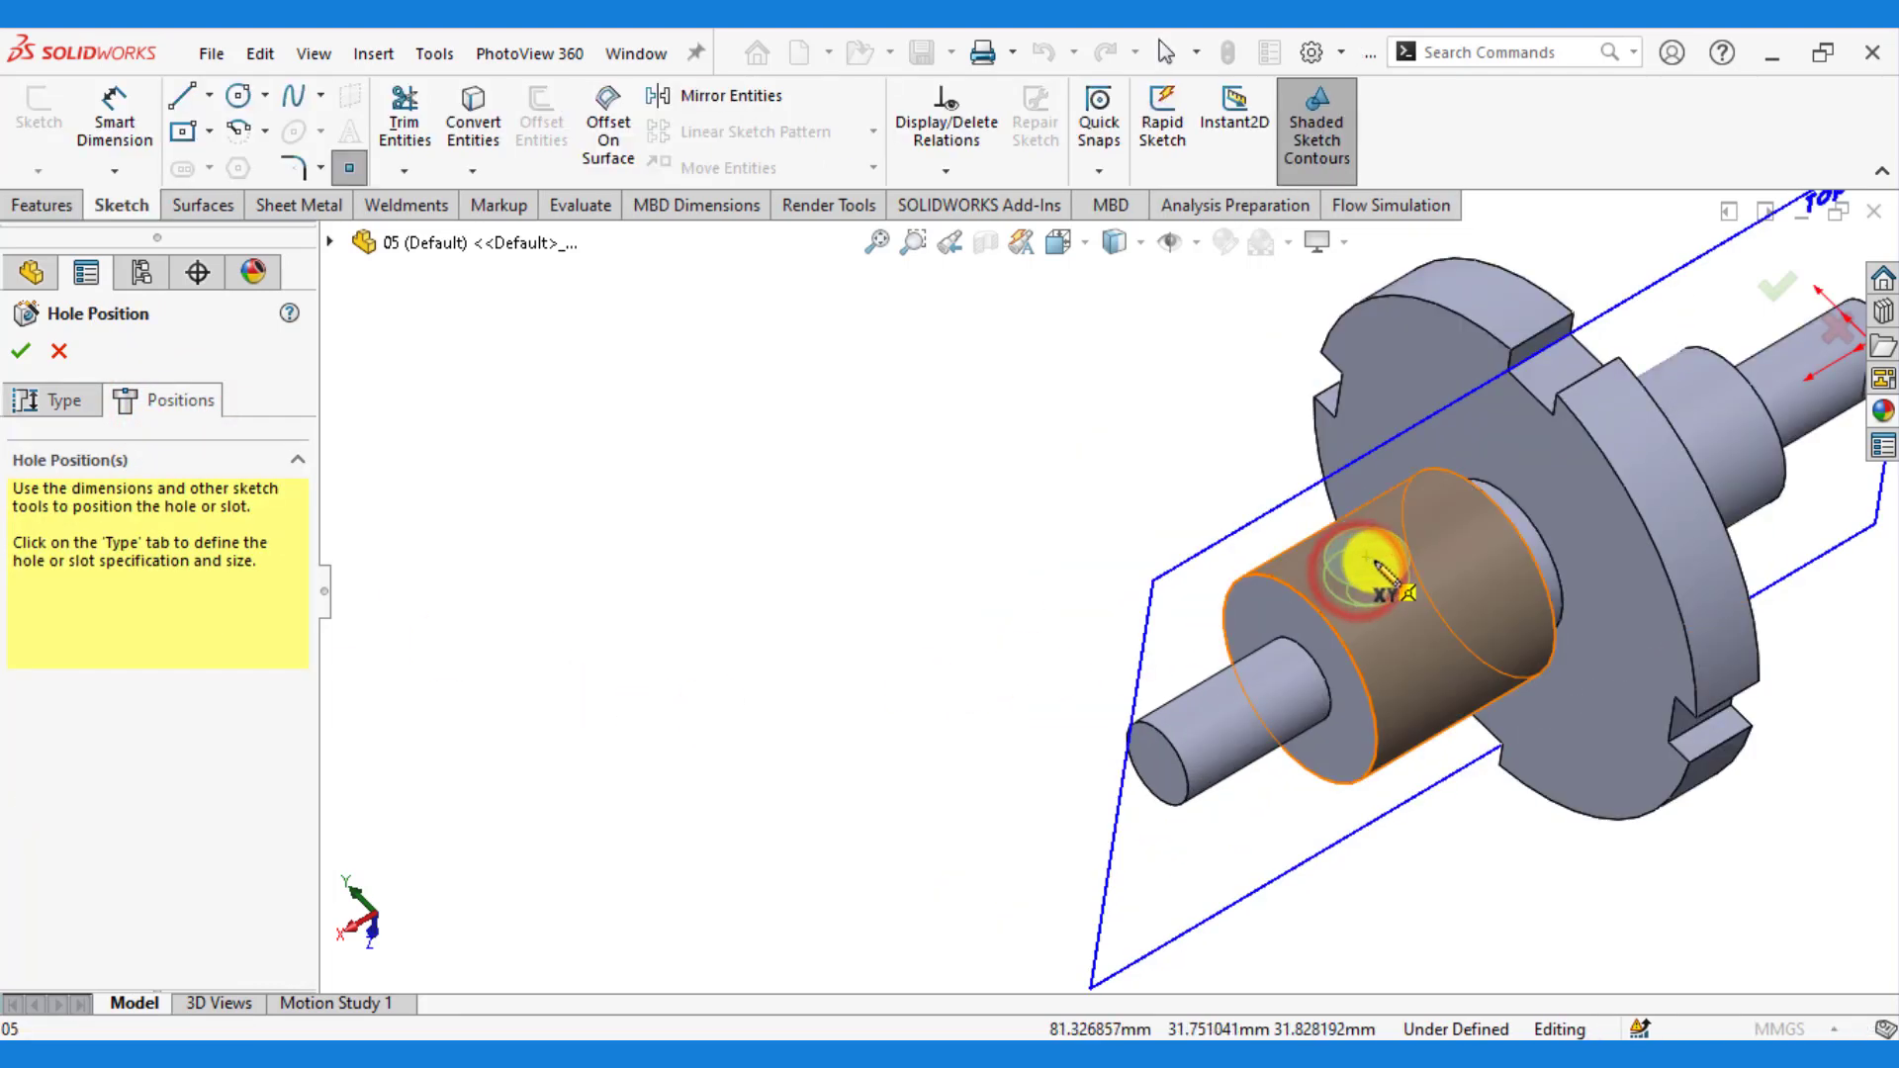
{"action": "left_click", "coordinate": [1387, 568]}
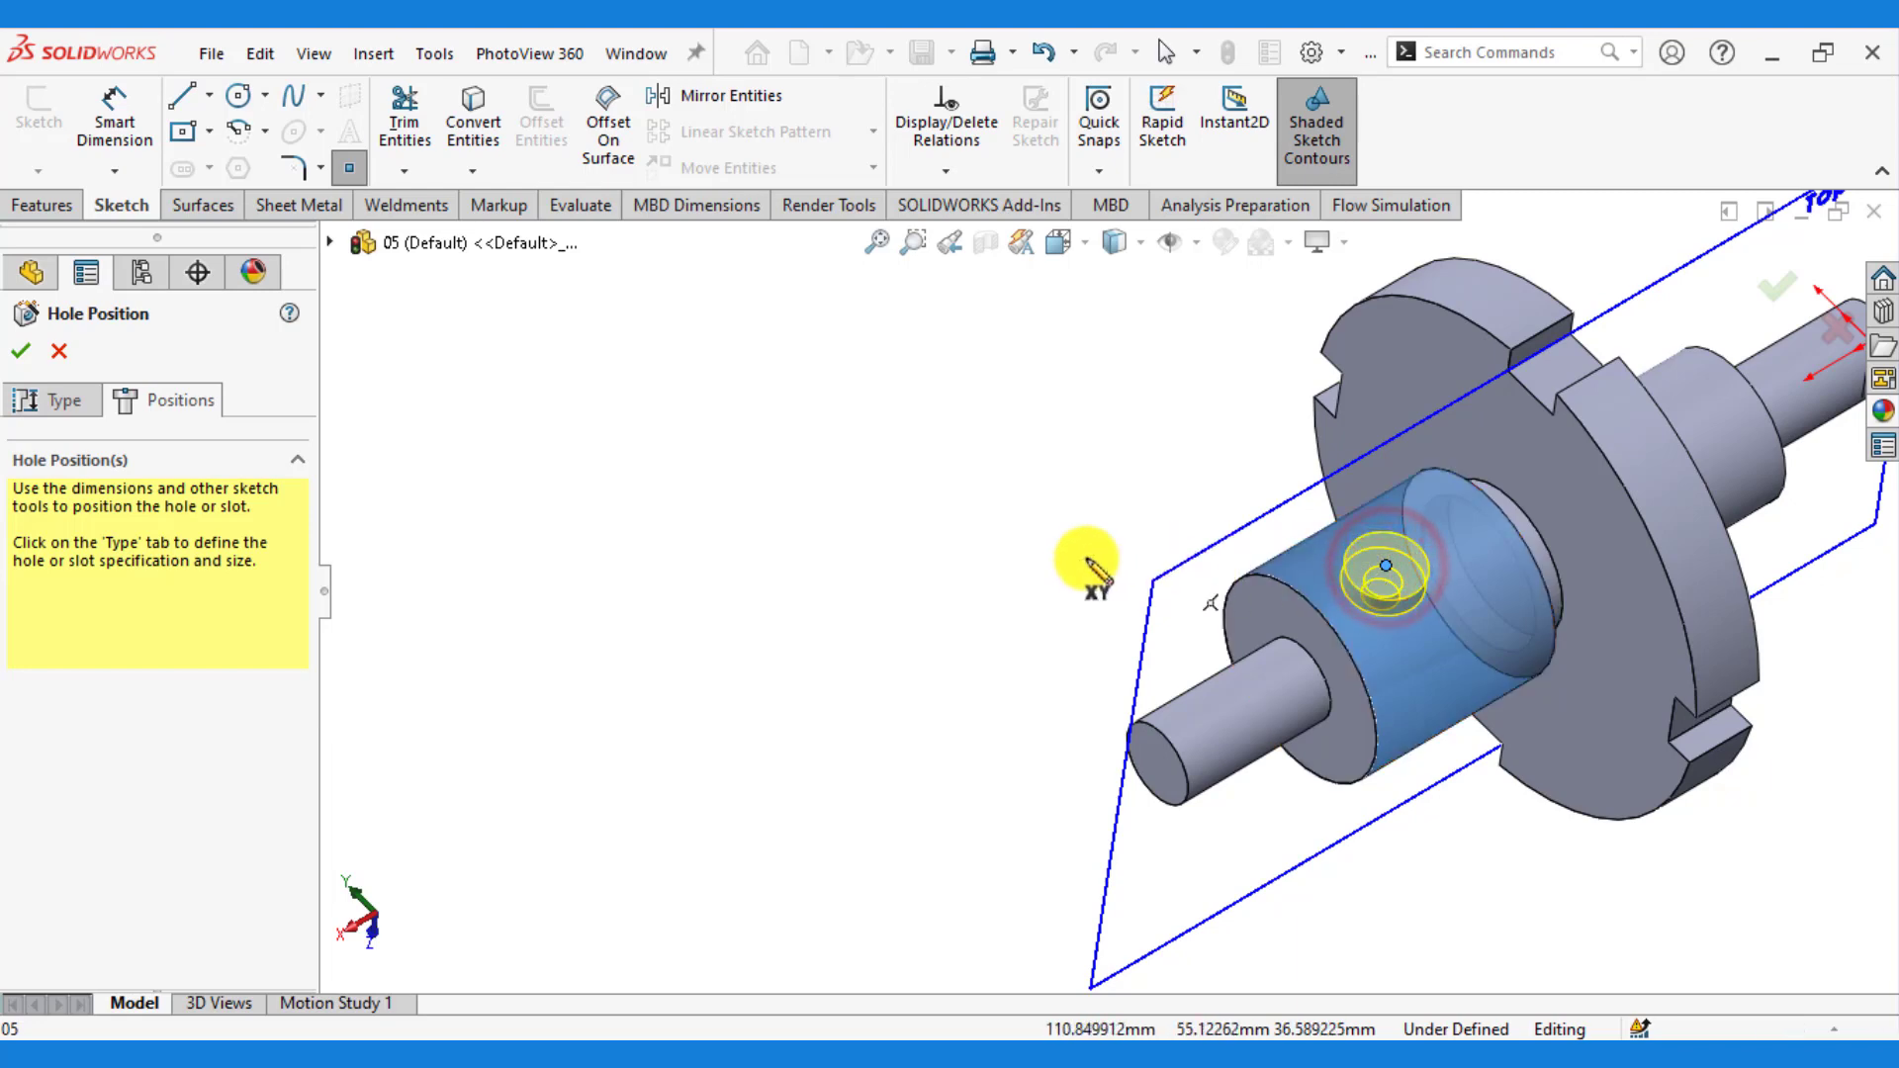
{"action": "left_click", "coordinate": [112, 102]}
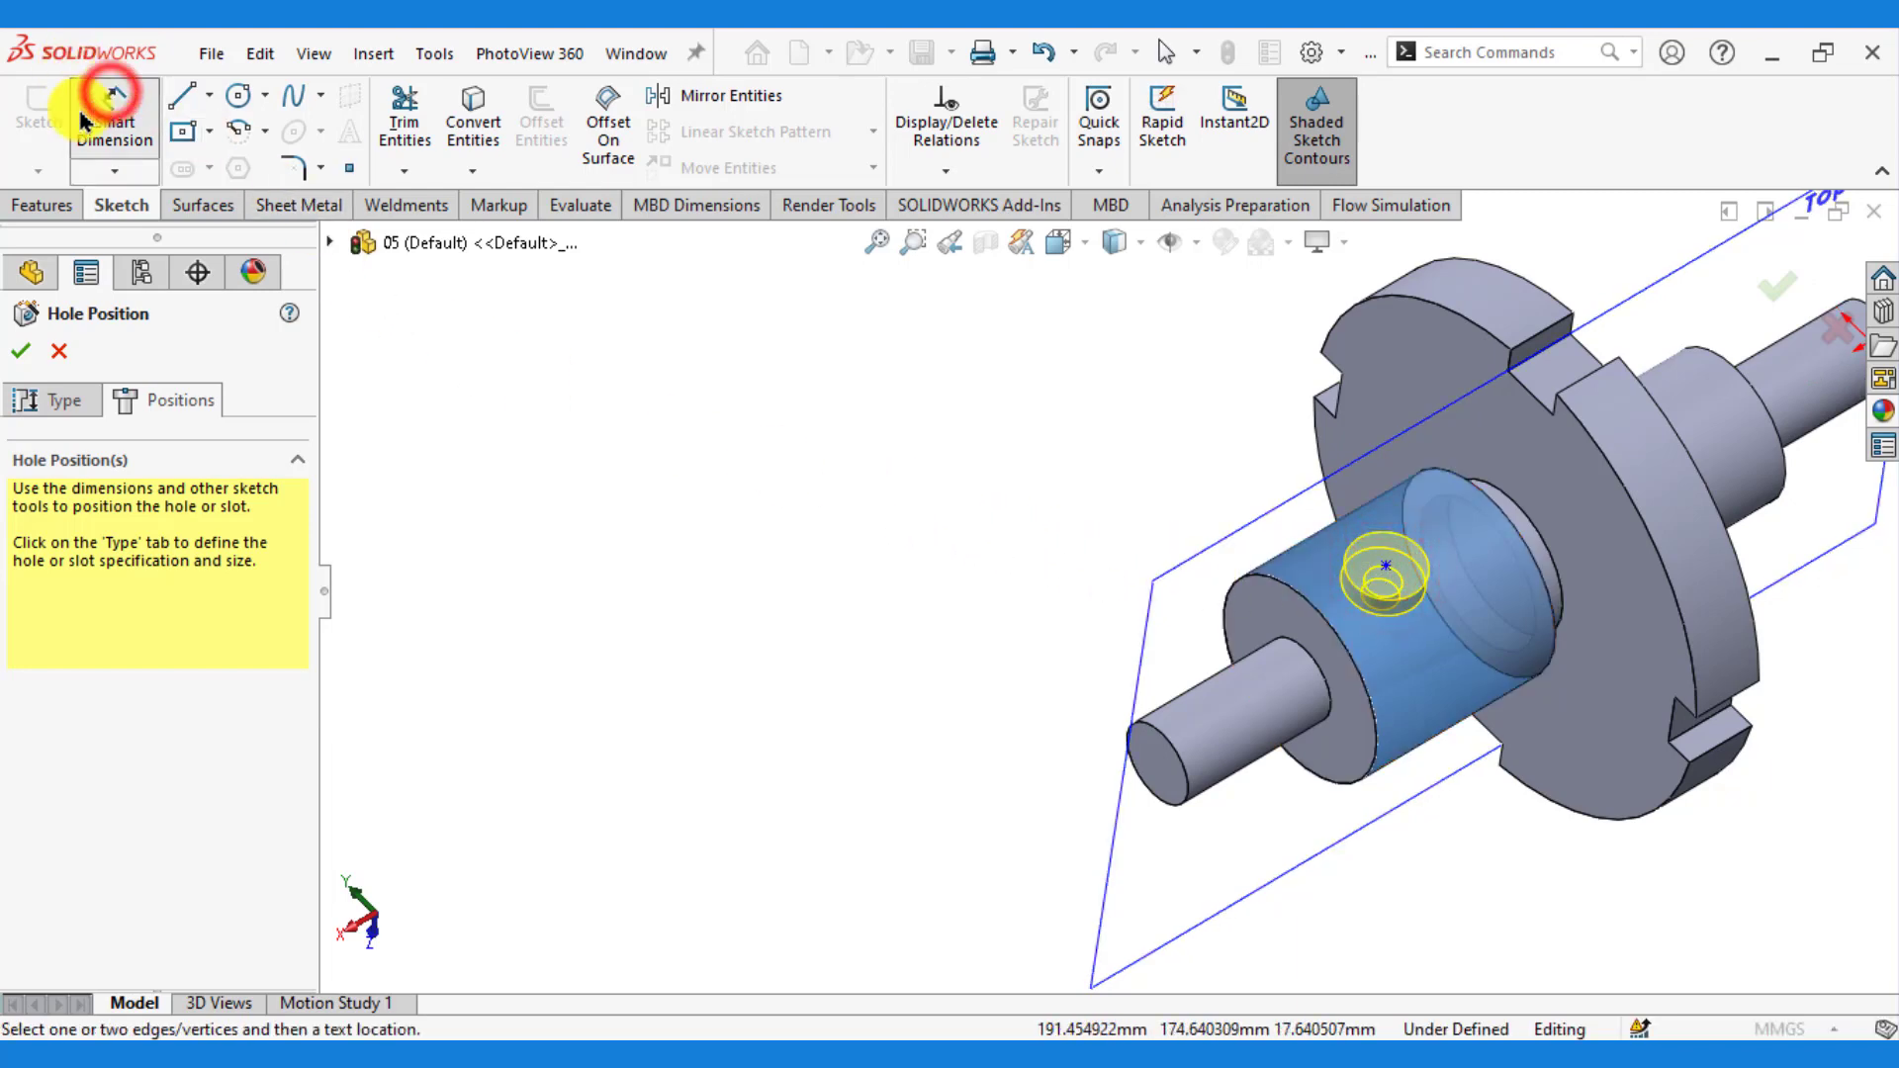
{"action": "scroll", "coordinate": [1384, 584], "scroll_direction": "down", "scroll_amount": 2}
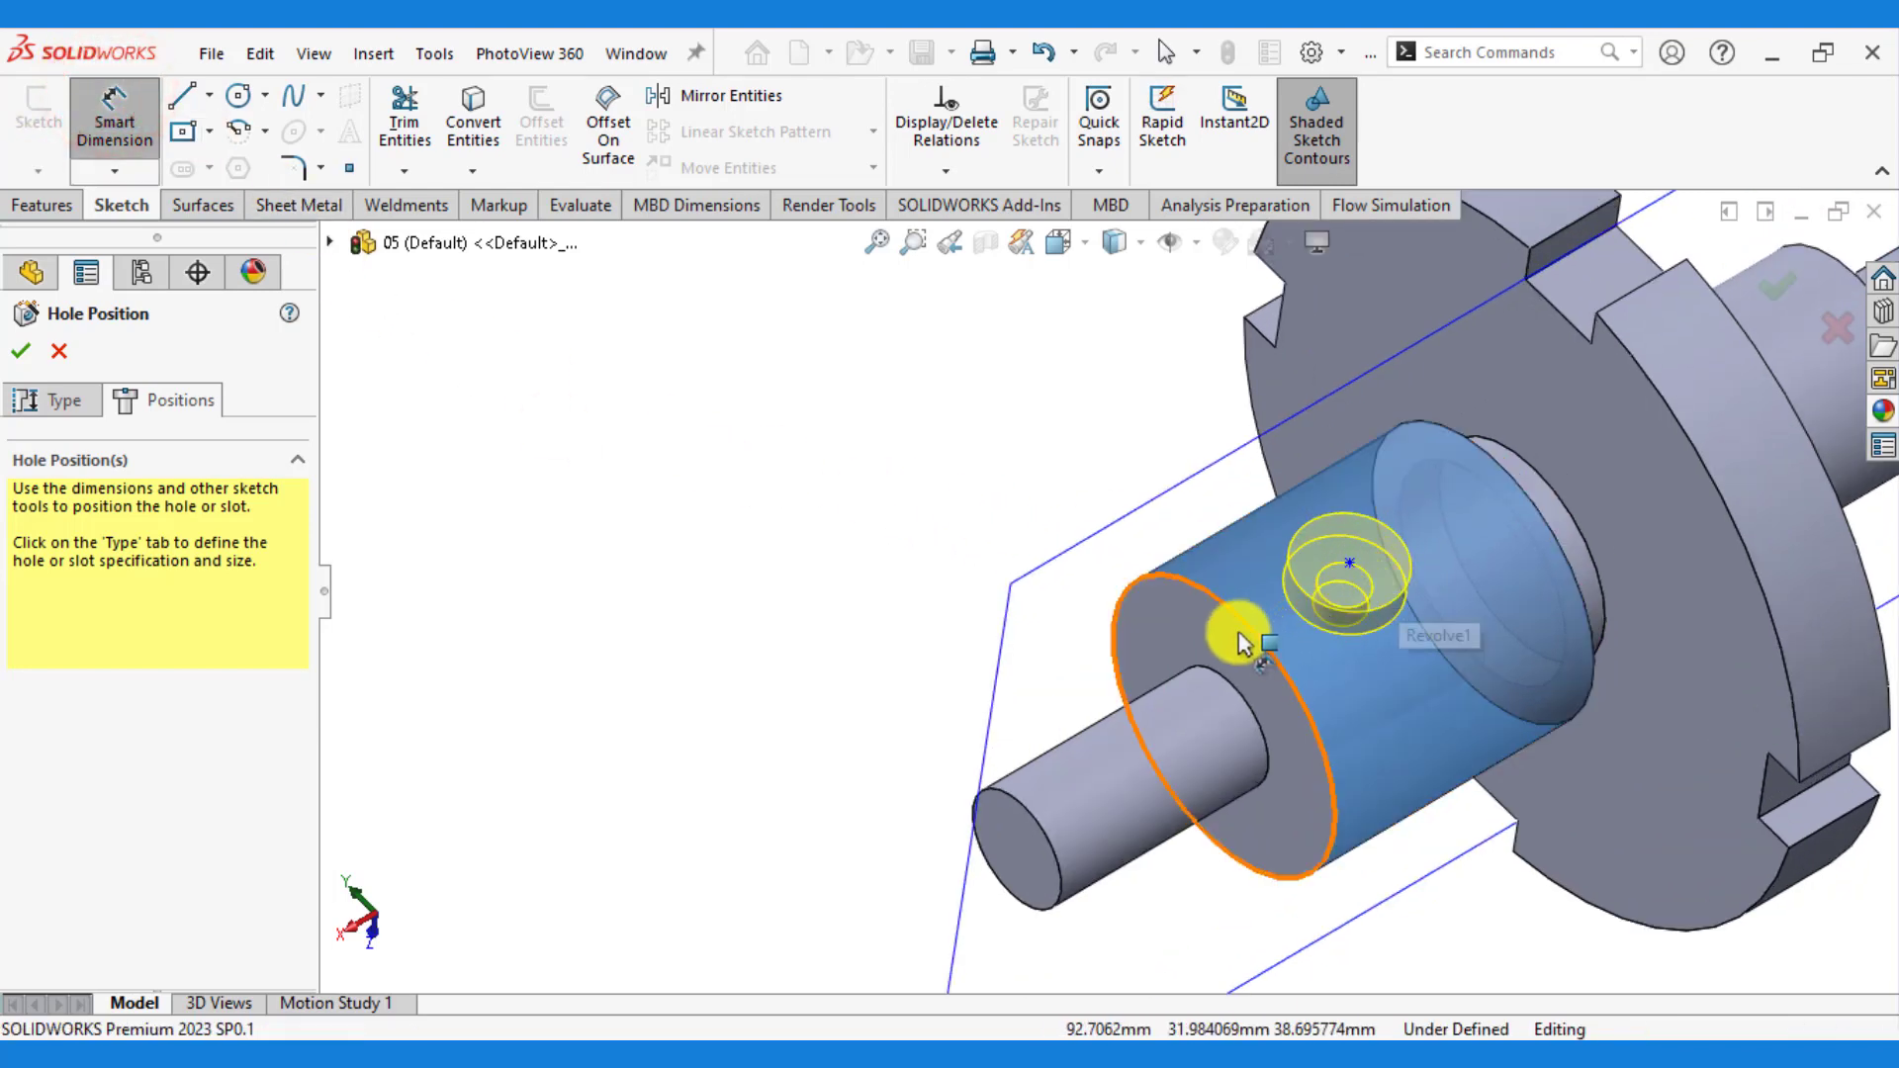
{"action": "left_click", "coordinate": [1350, 571]}
{"action": "left_click", "coordinate": [1081, 403]}
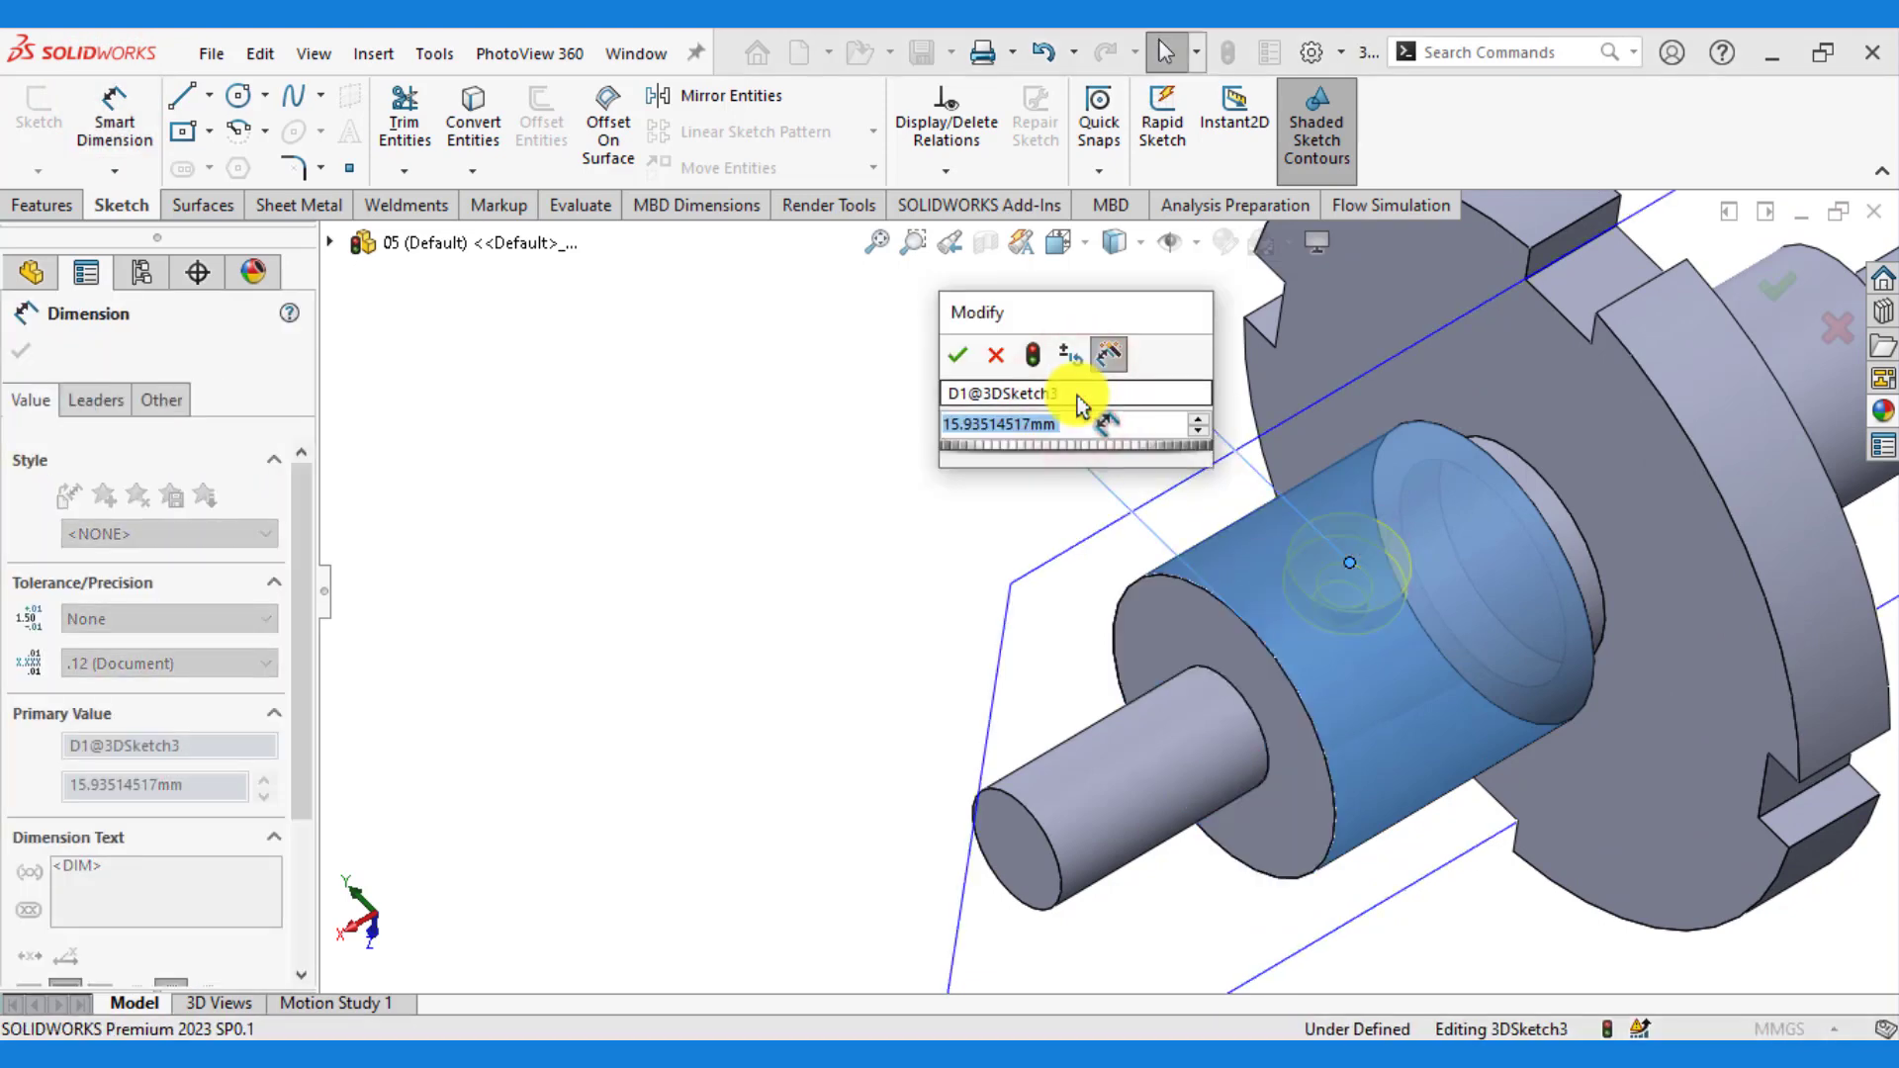
{"action": "type", "text": "20"}
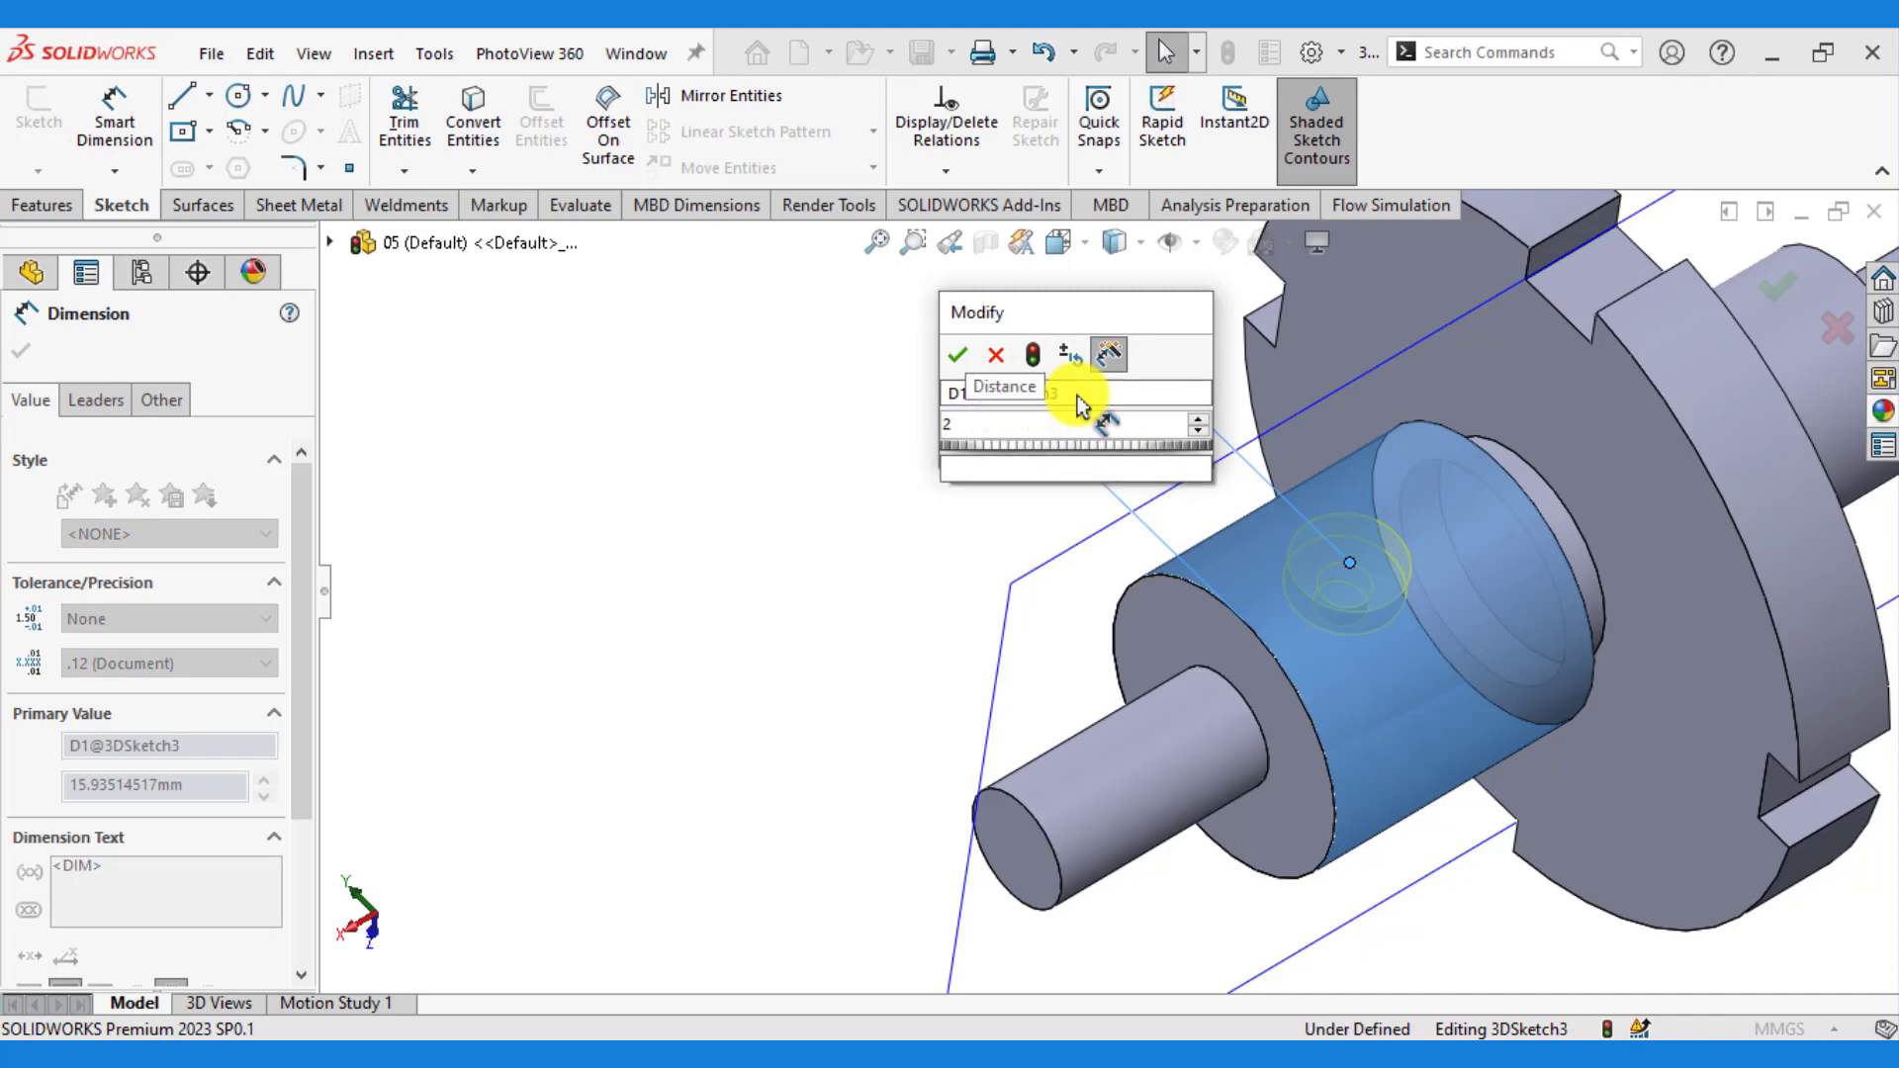
{"action": "key", "text": "Return"}
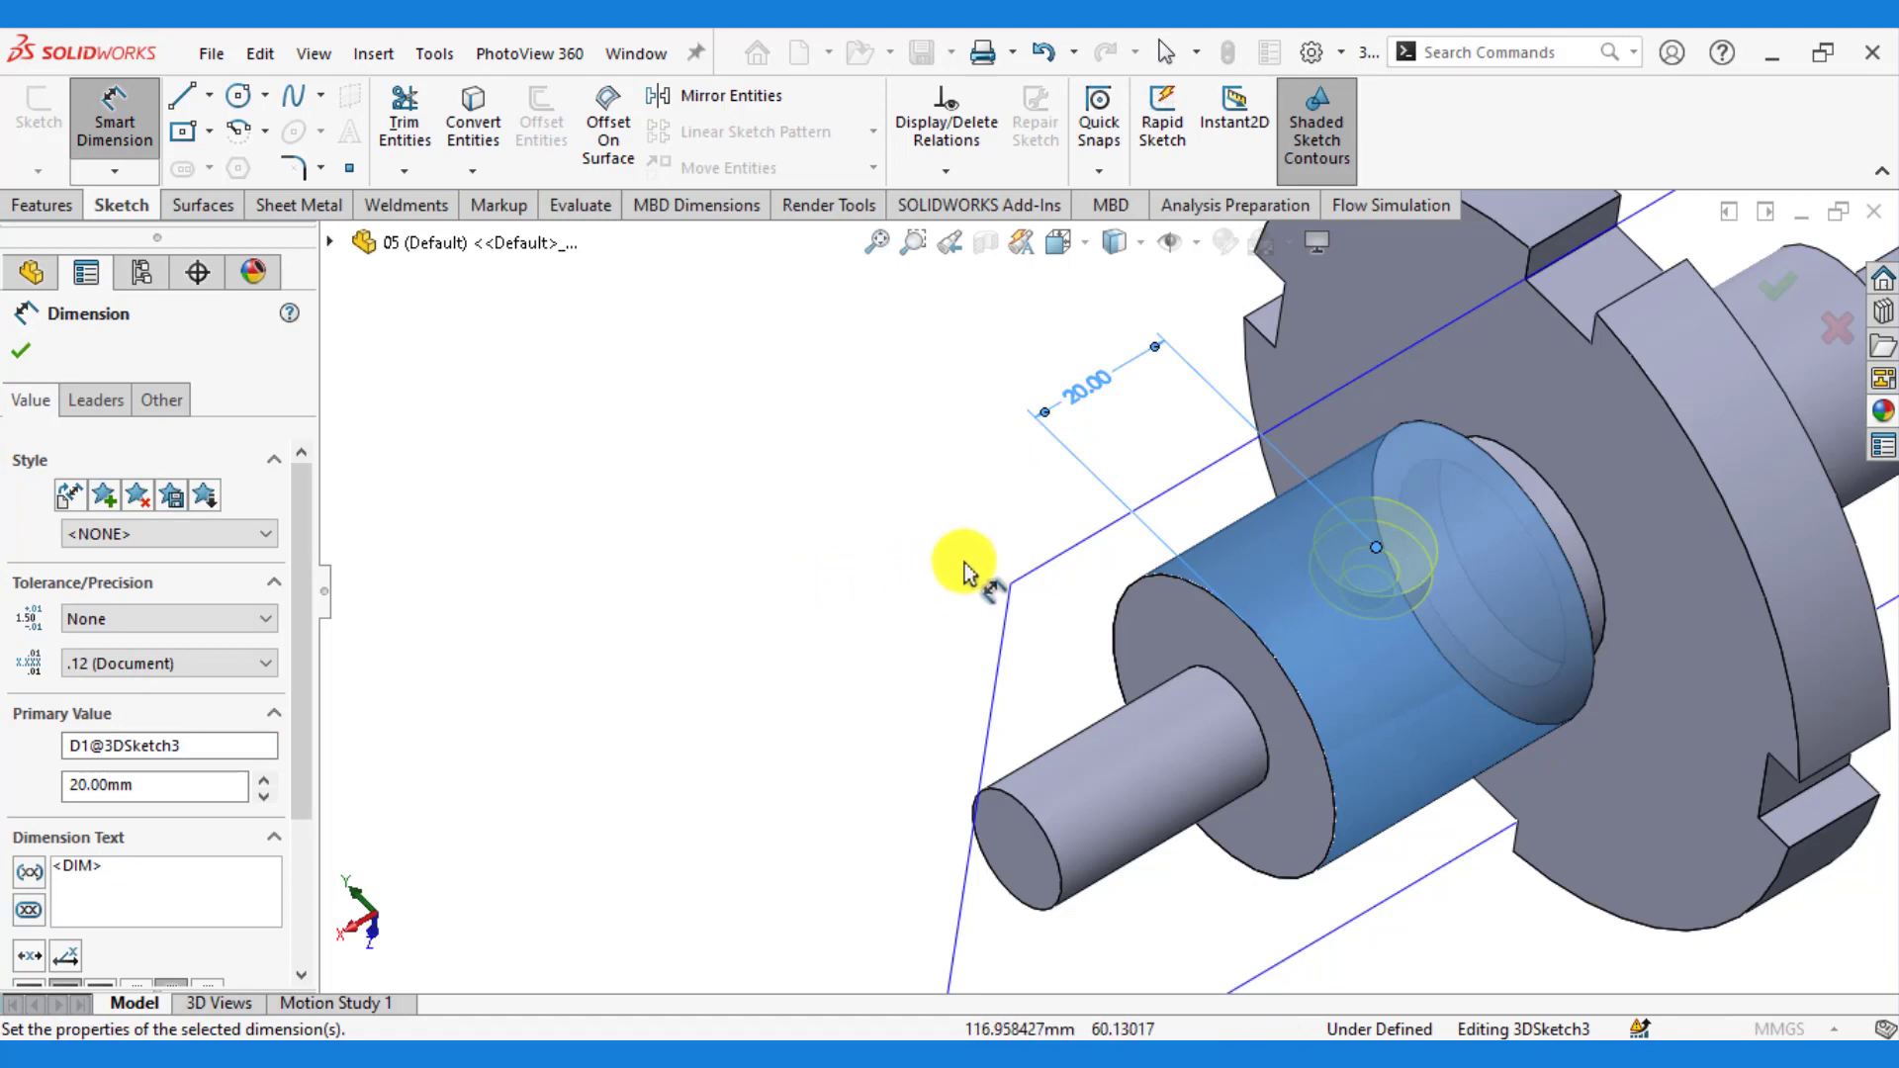
{"action": "left_click", "coordinate": [1019, 574]}
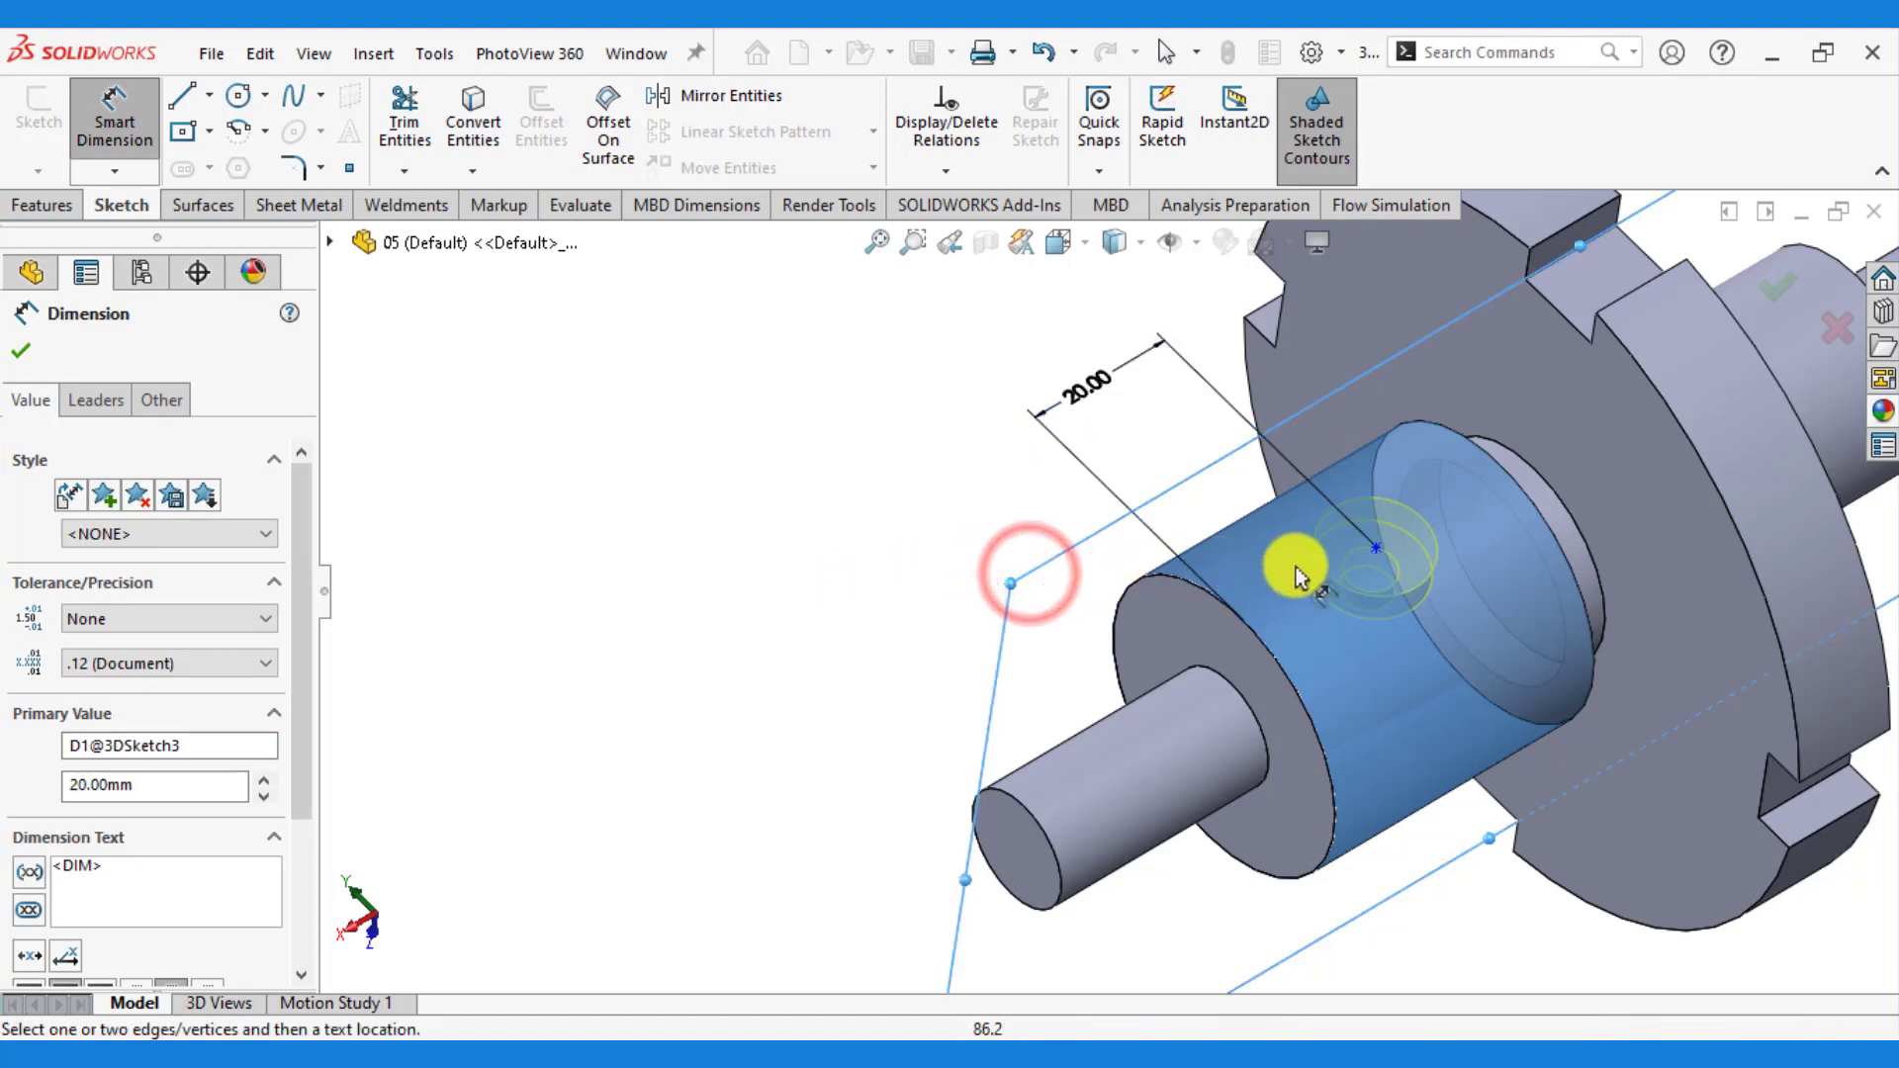
- Give the hole point a 0 mm offset and create the M6 counterbore
{"action": "left_click", "coordinate": [1377, 549]}
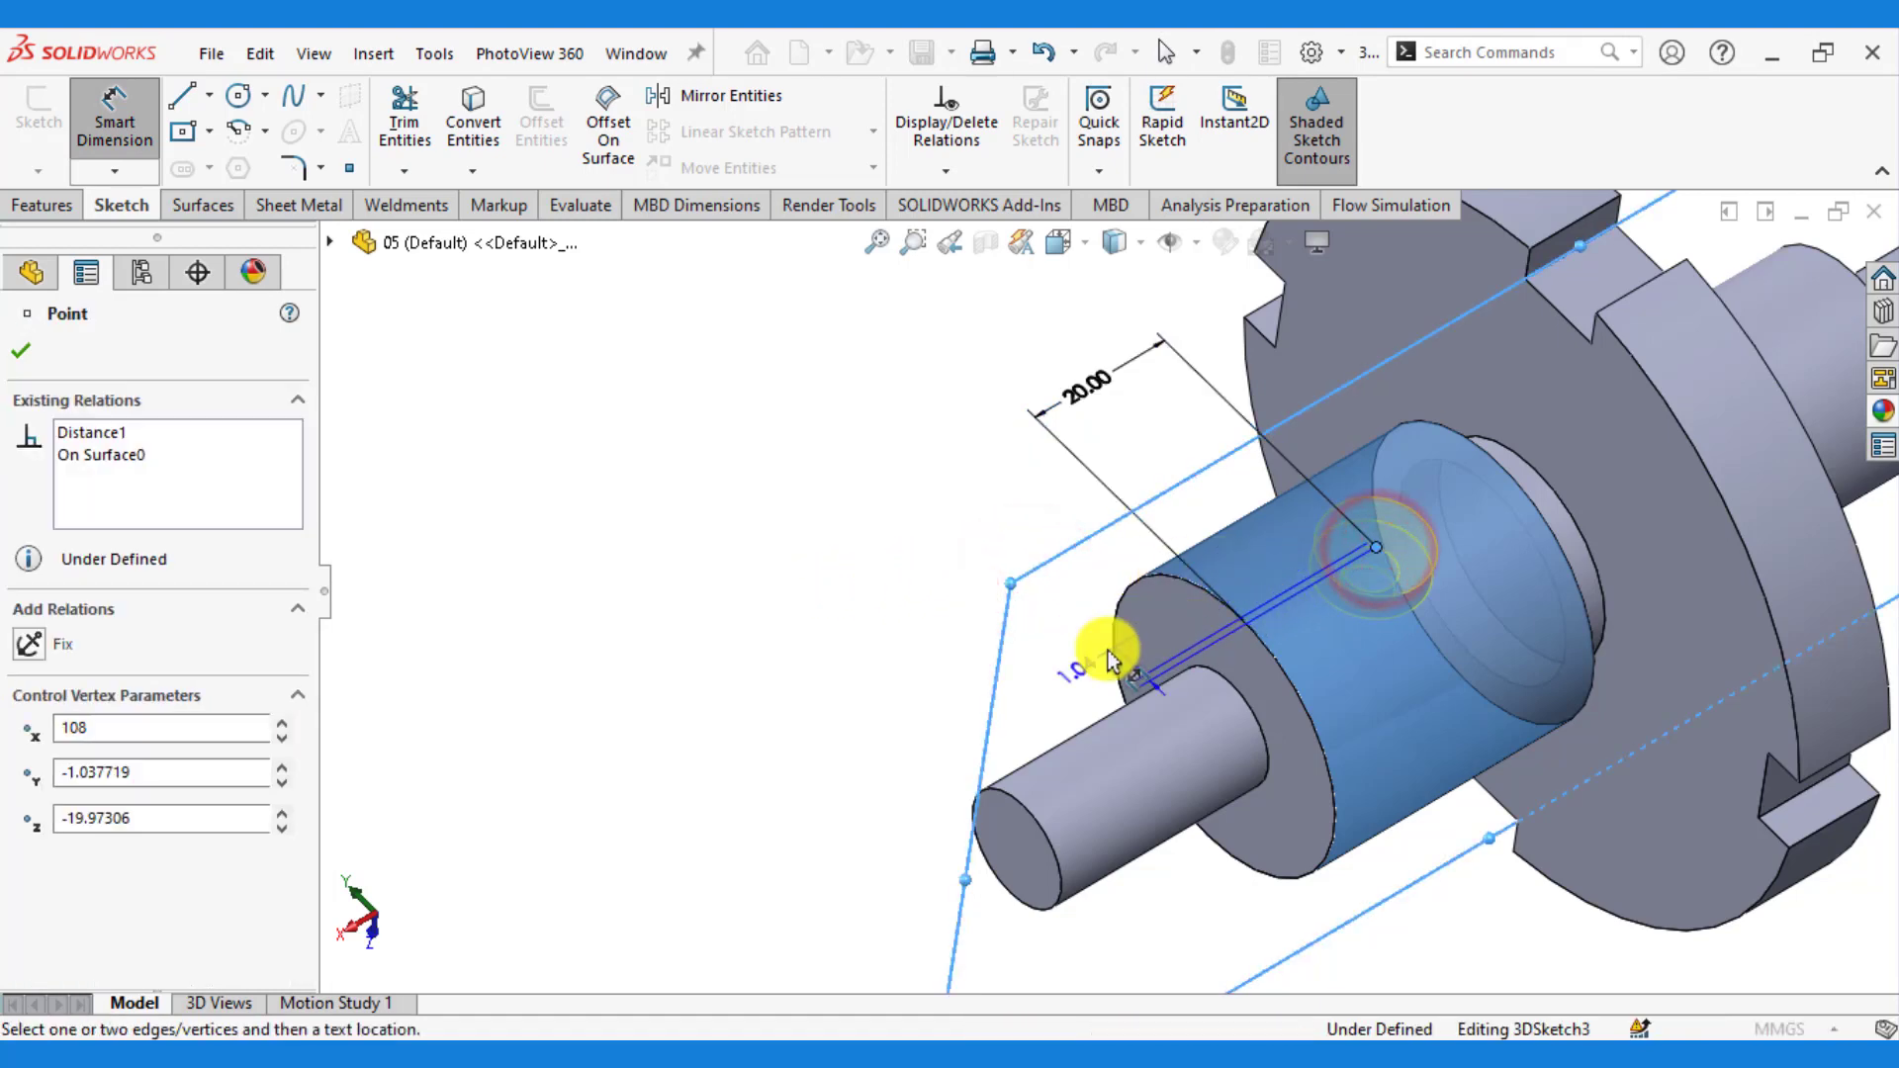
{"action": "left_click", "coordinate": [1098, 654]}
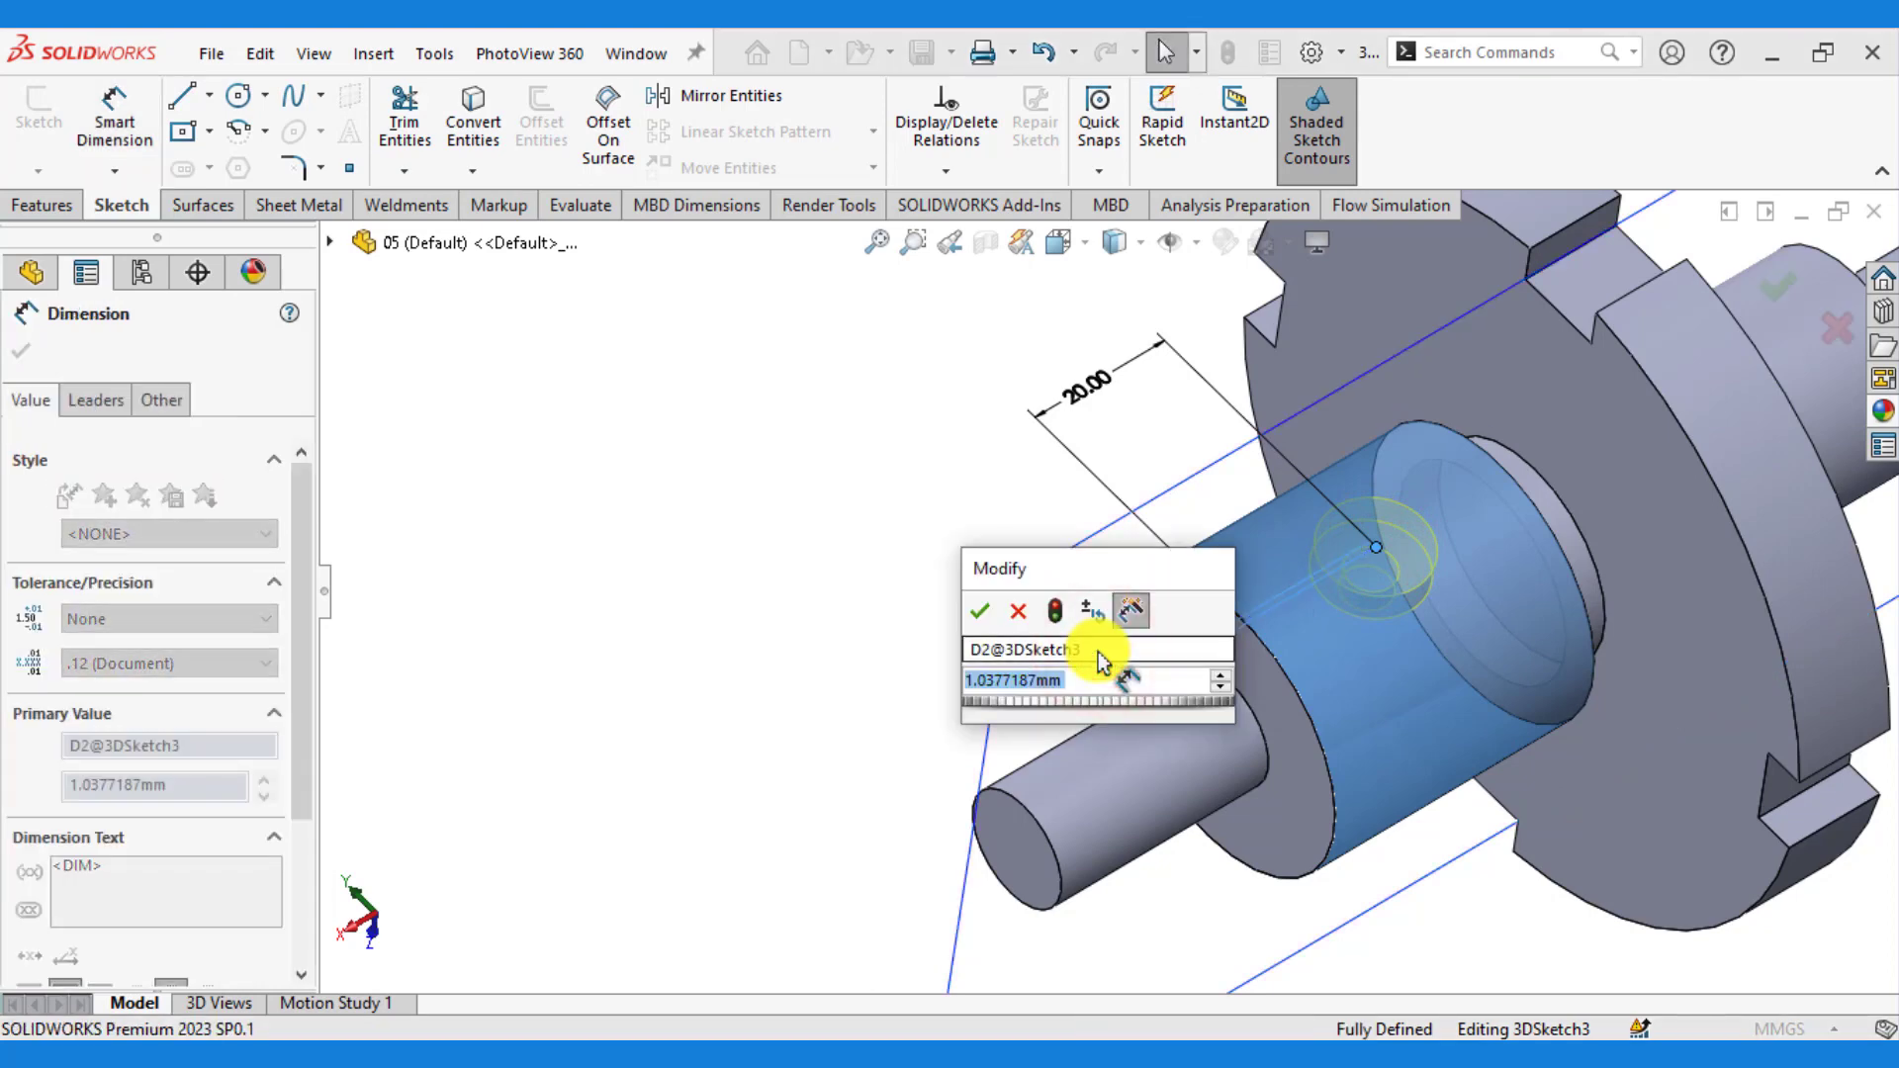
{"action": "type", "text": "0"}
{"action": "key", "text": "Return"}
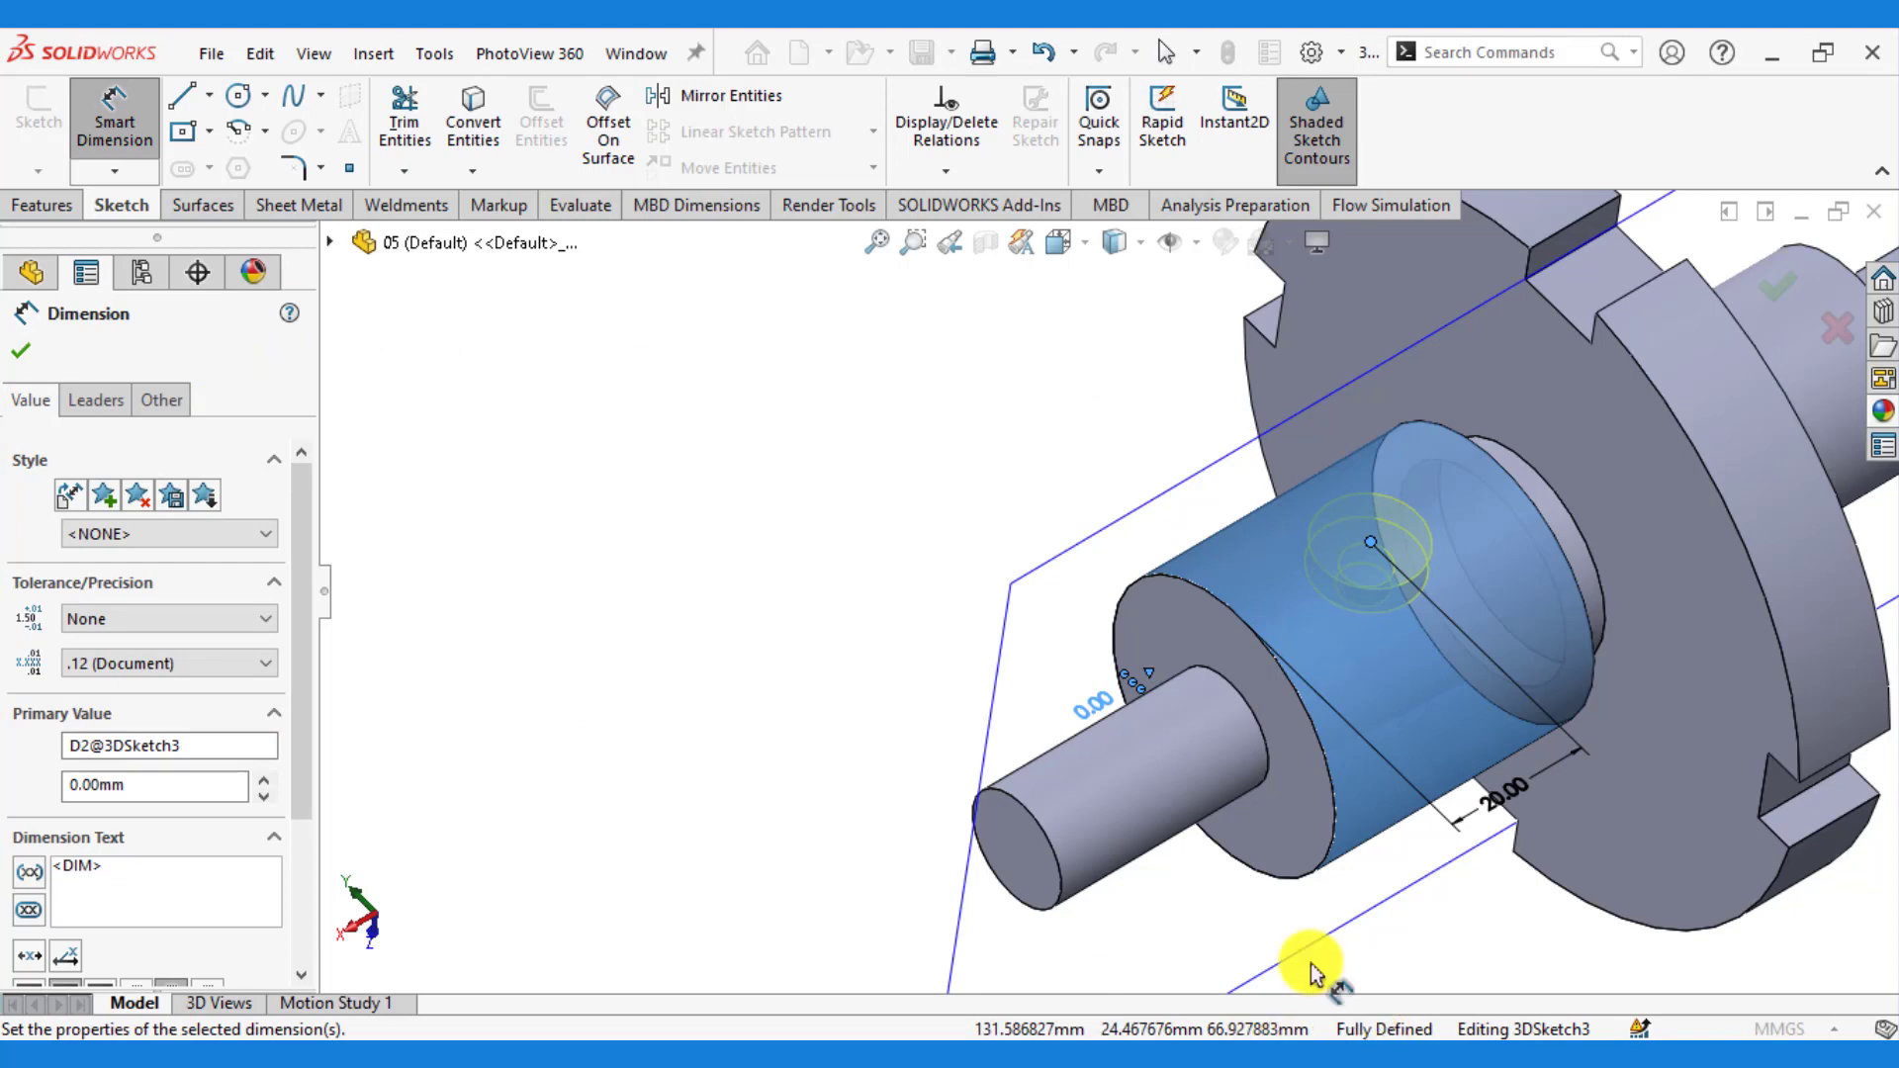
{"action": "left_click", "coordinate": [21, 352]}
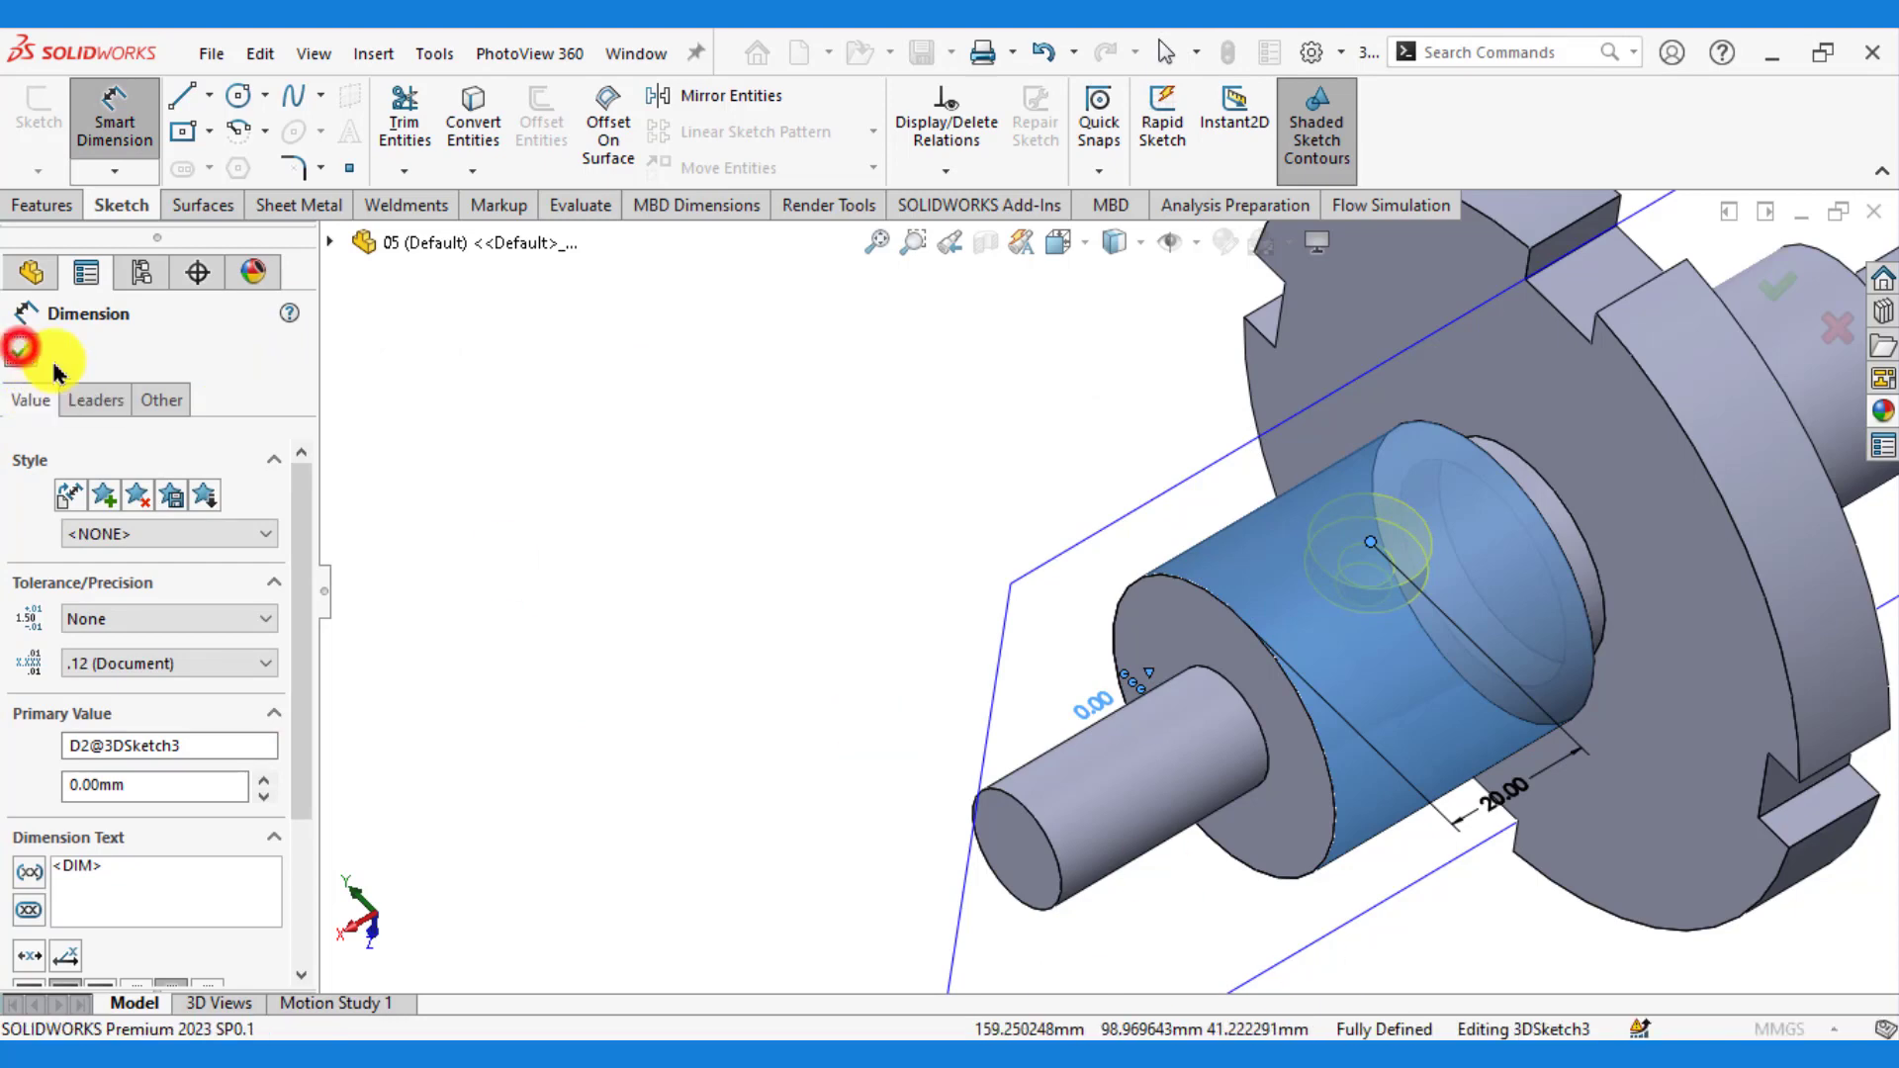
{"action": "left_click", "coordinate": [17, 352]}
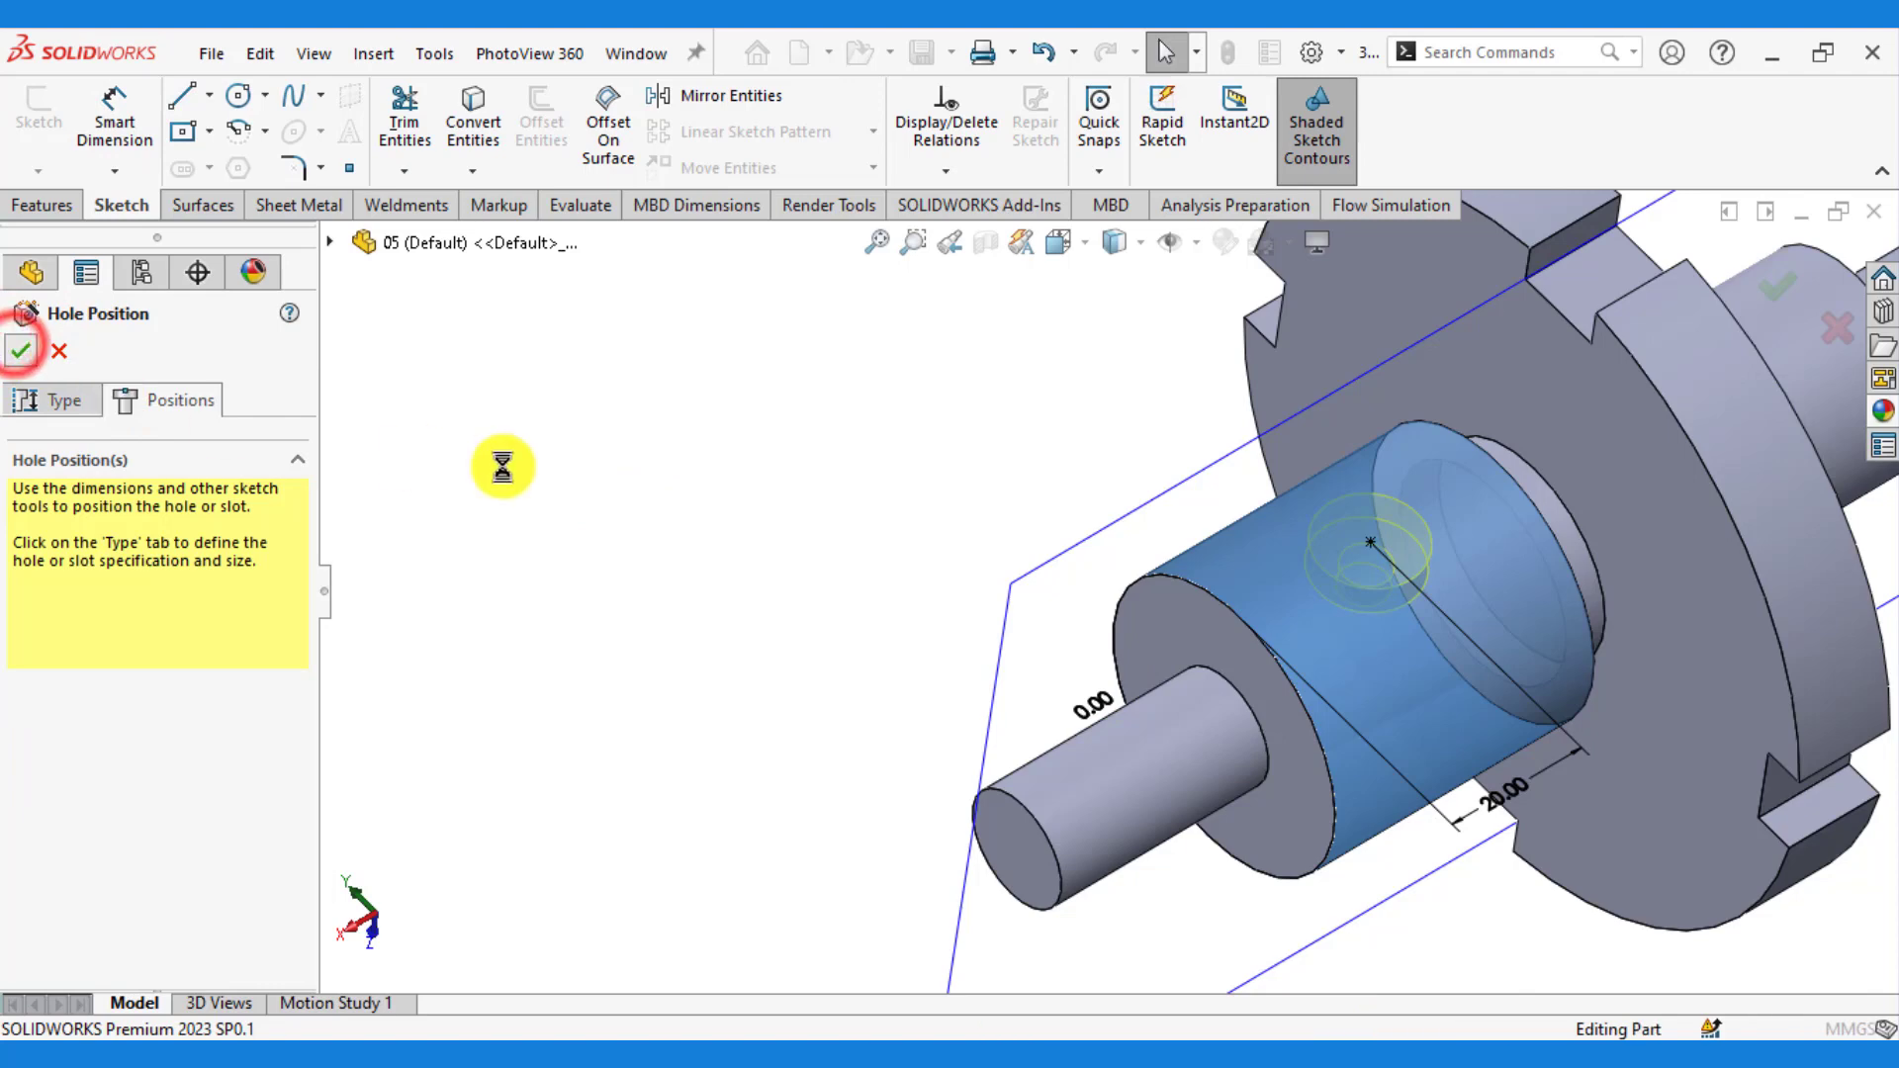
- Hide the Top Plane and turn the part toward the new hole
{"action": "left_click", "coordinate": [653, 487]}
{"action": "key", "text": "z"}
{"action": "key", "text": "z"}
{"action": "key", "text": "z"}
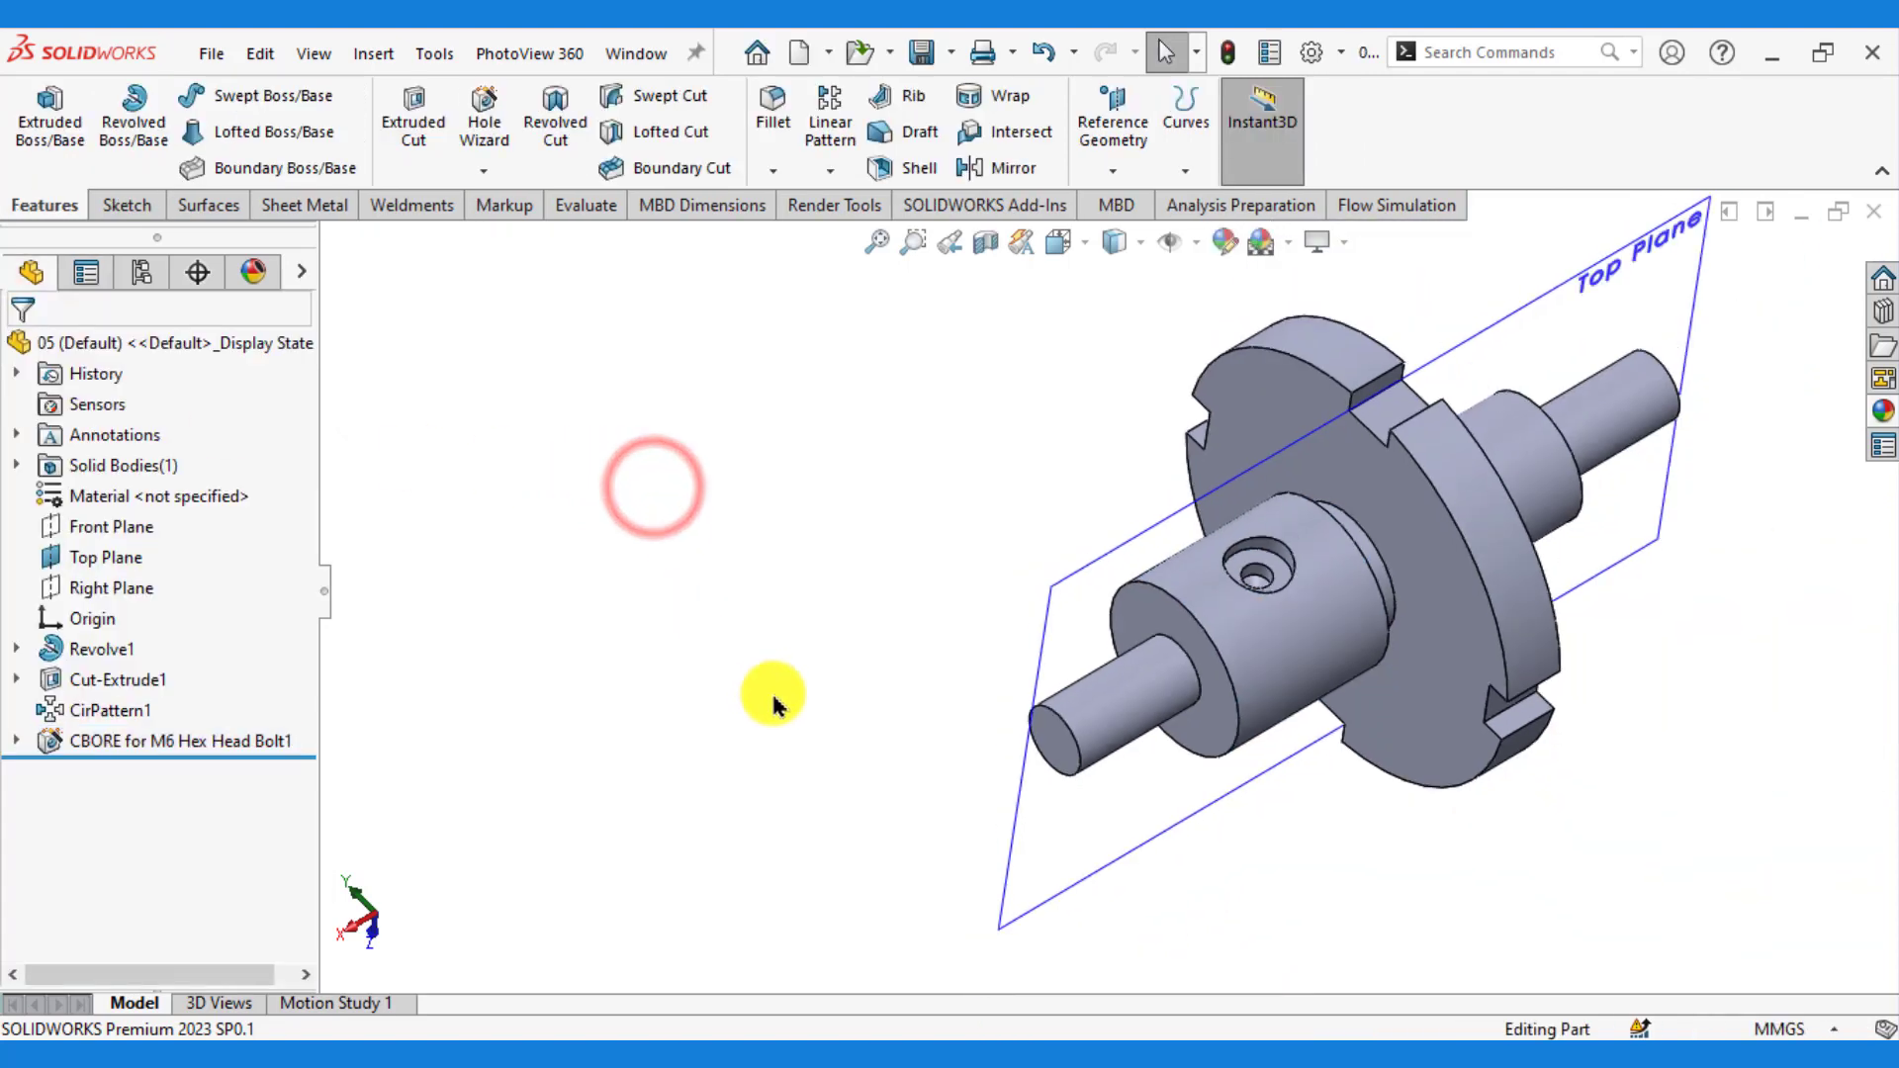
{"action": "left_click", "coordinate": [1169, 247]}
{"action": "mouse_move", "coordinate": [1270, 529]}
{"action": "middle_mouse_down"}
{"action": "mouse_move", "coordinate": [1192, 618]}
{"action": "mouse_move", "coordinate": [1105, 624]}
{"action": "middle_mouse_up"}
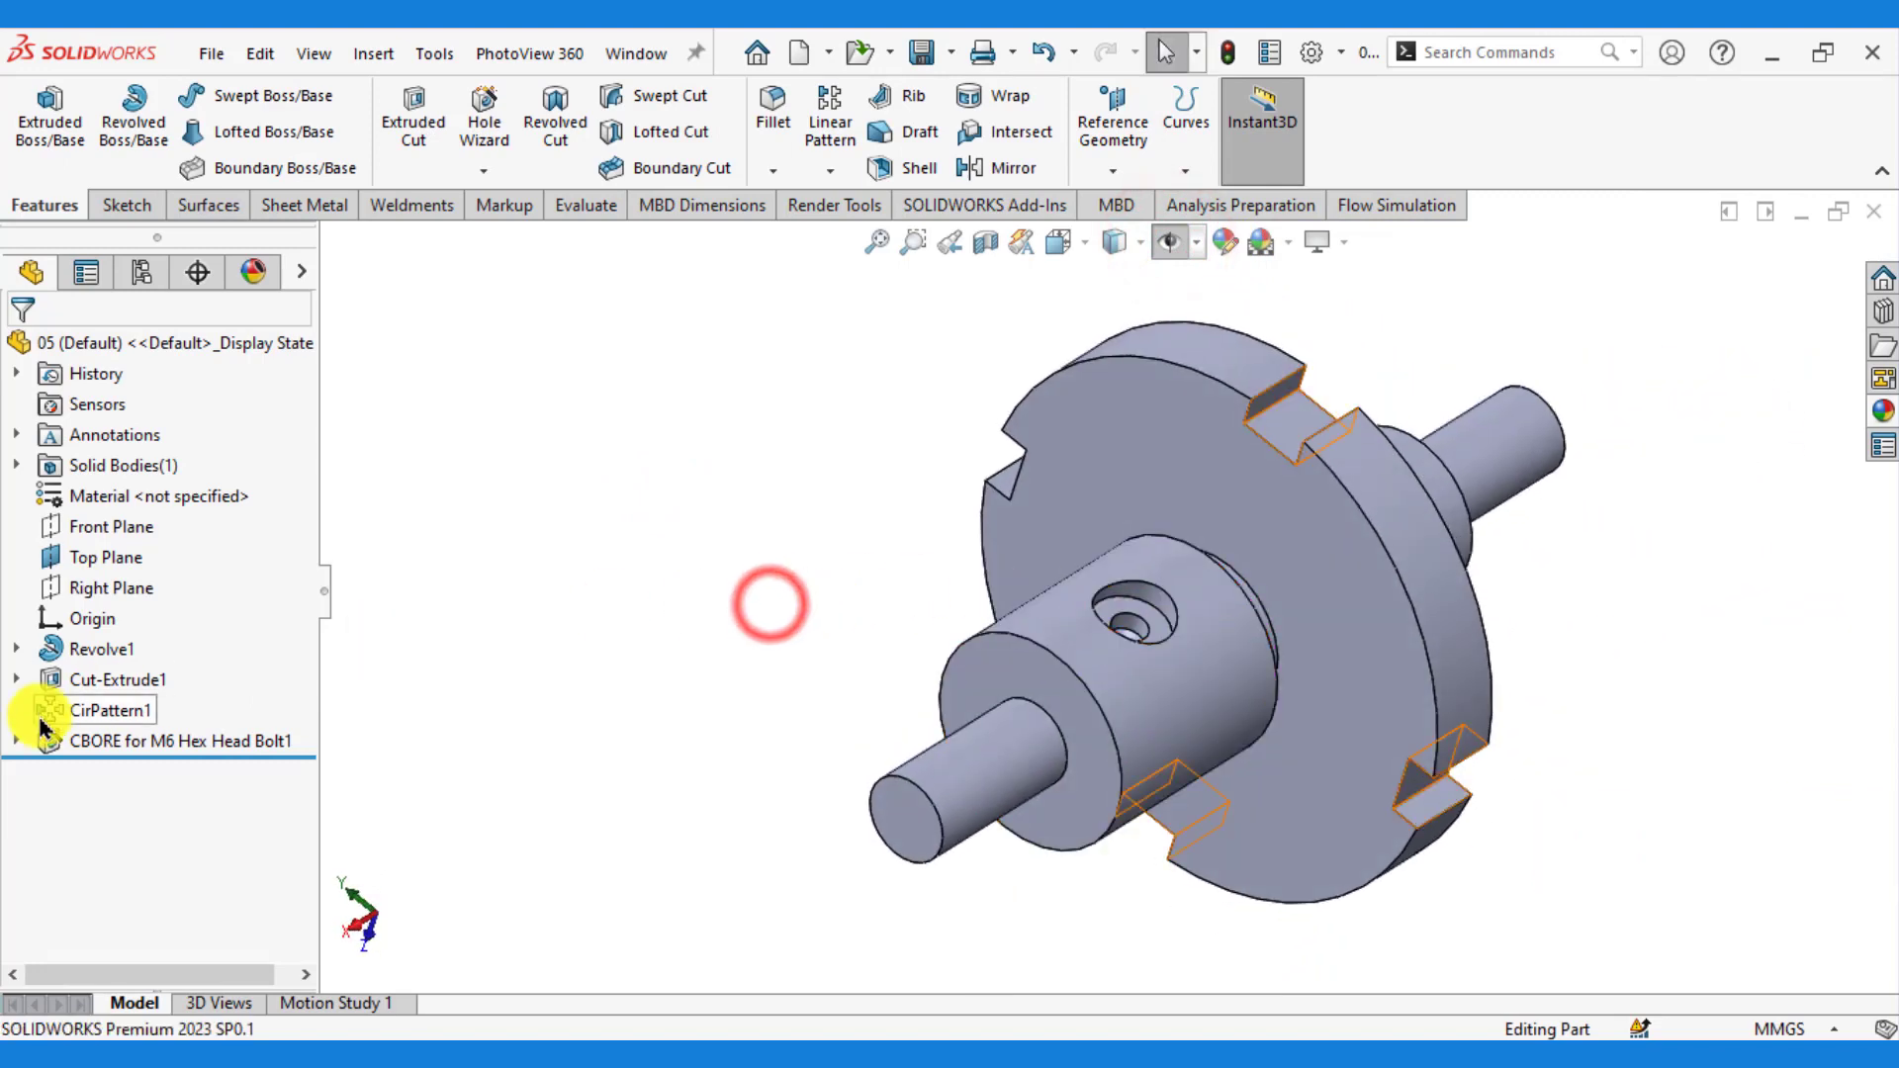
- Colour the CBORE for M6 Hex Head Bolt1 feature red
{"action": "left_click", "coordinate": [102, 750]}
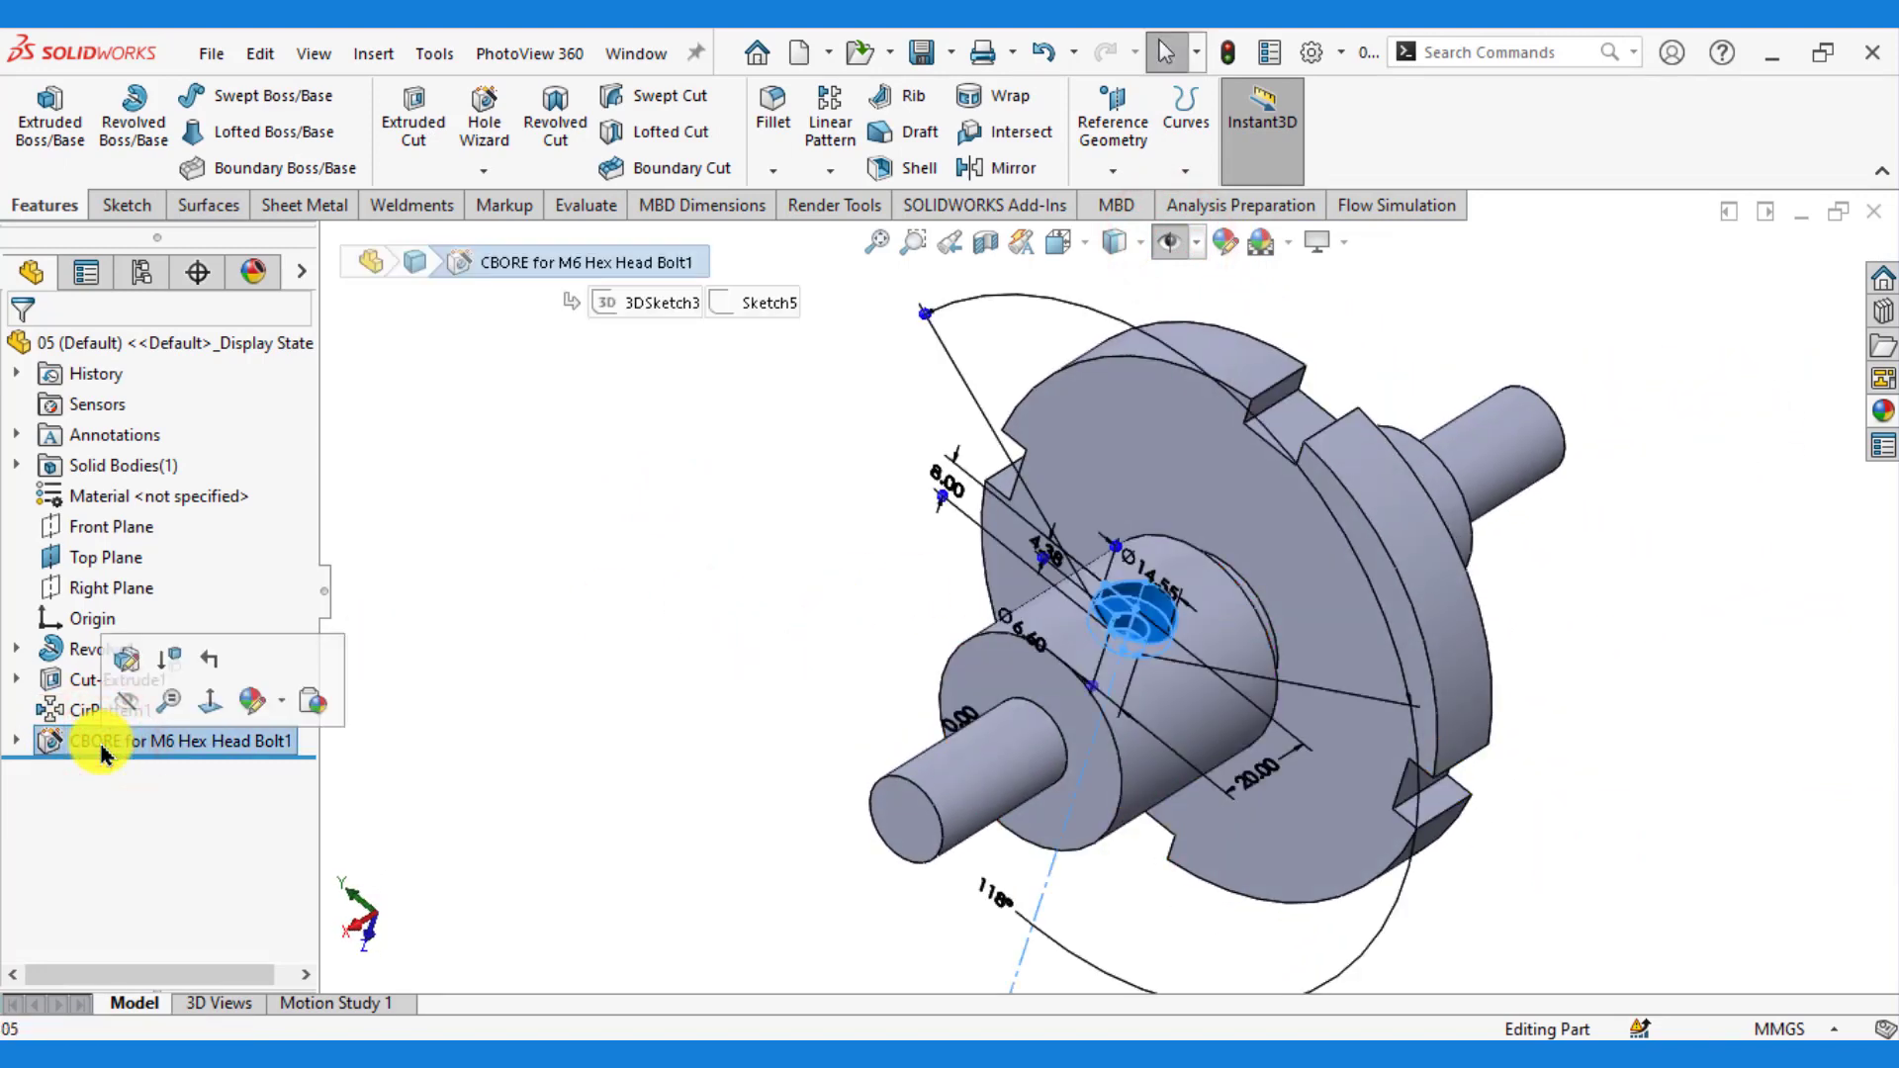
{"action": "left_click", "coordinate": [284, 708]}
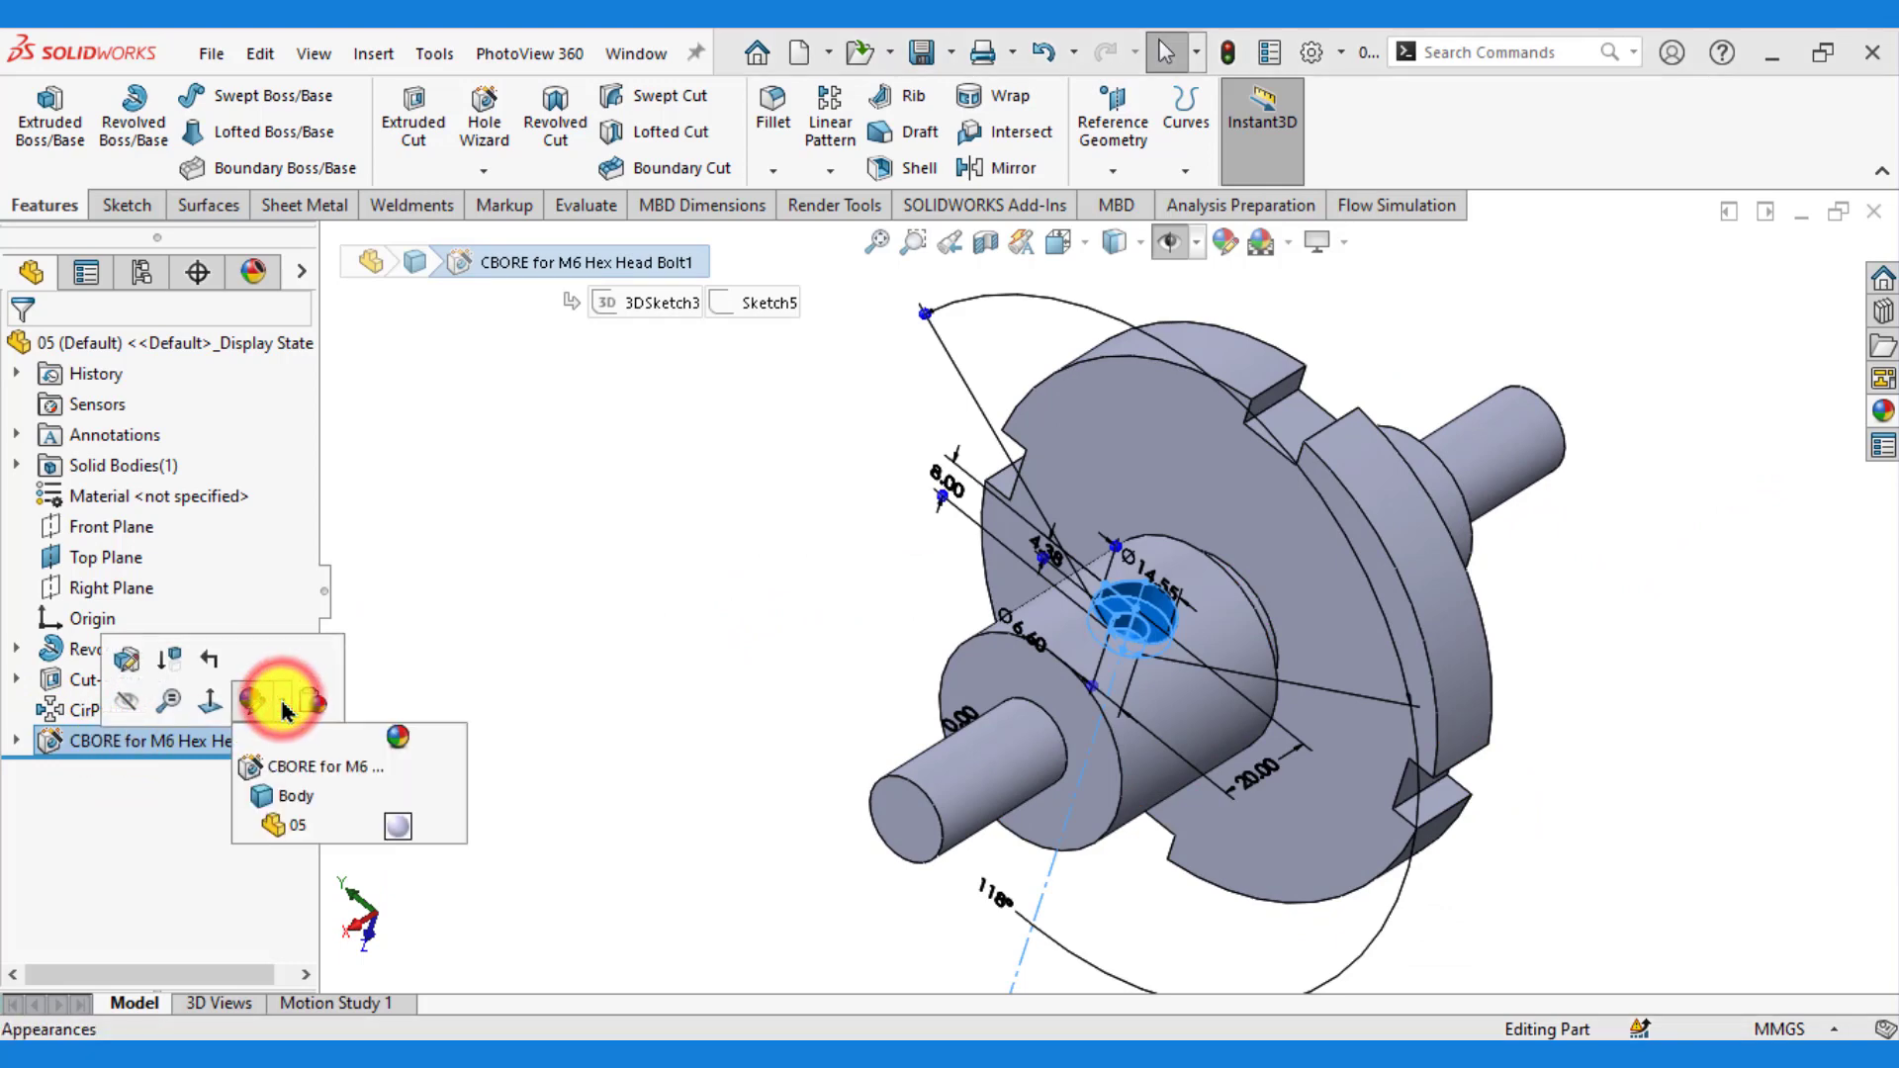
{"action": "left_click", "coordinate": [284, 768]}
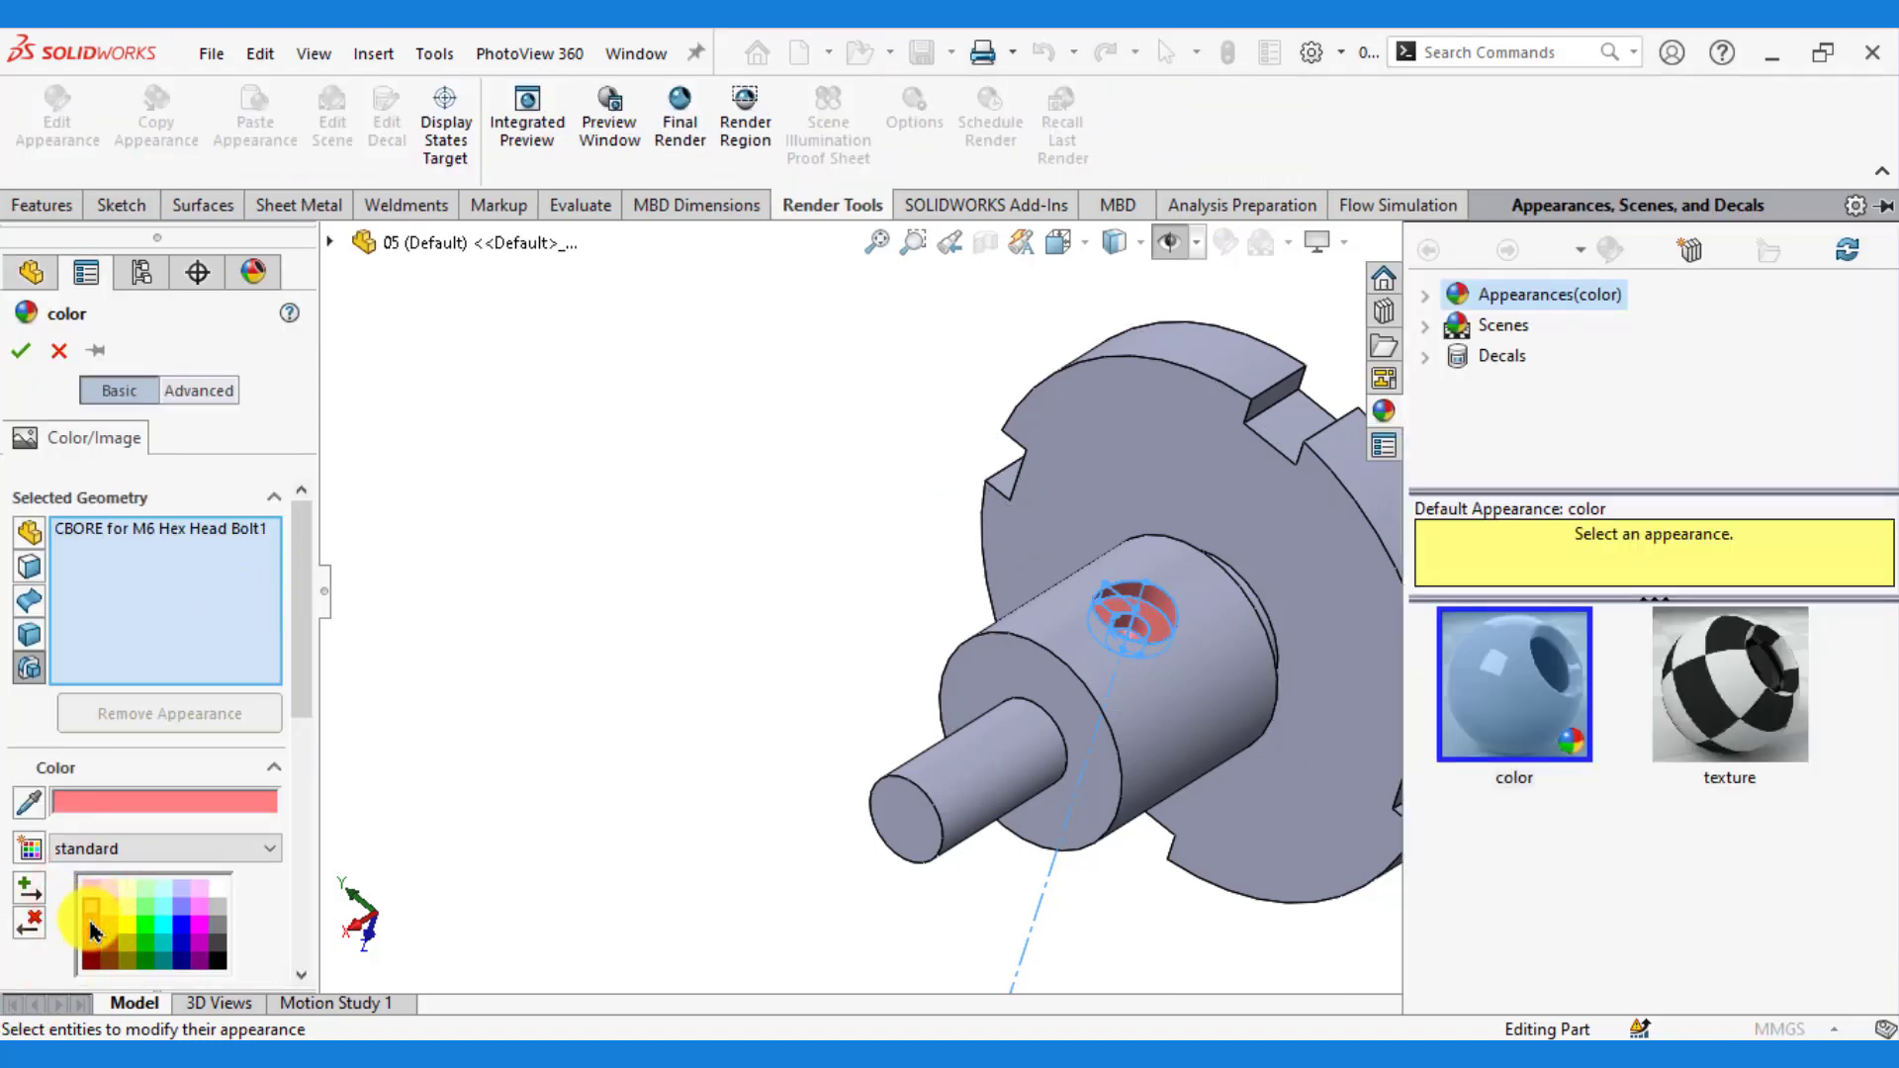
{"action": "left_click", "coordinate": [89, 928]}
{"action": "left_click", "coordinate": [90, 906]}
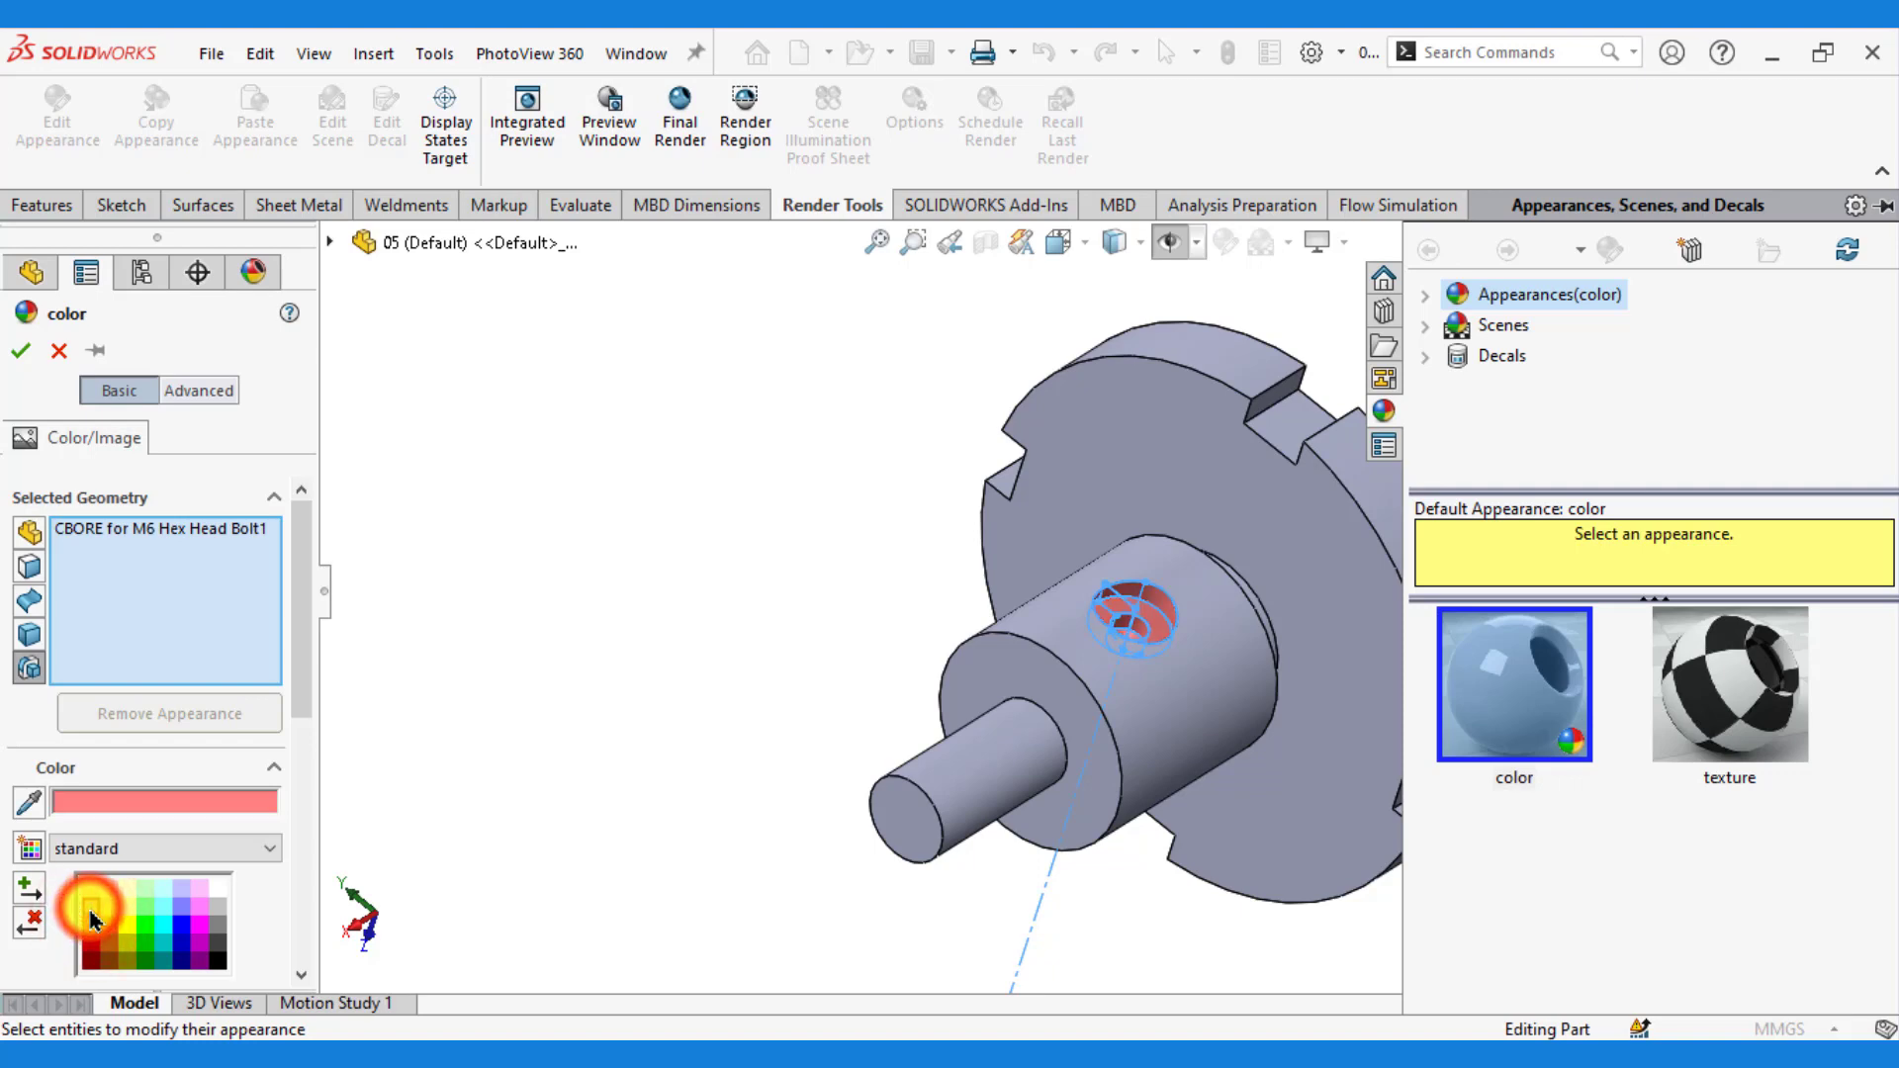
{"action": "left_click", "coordinate": [20, 351]}
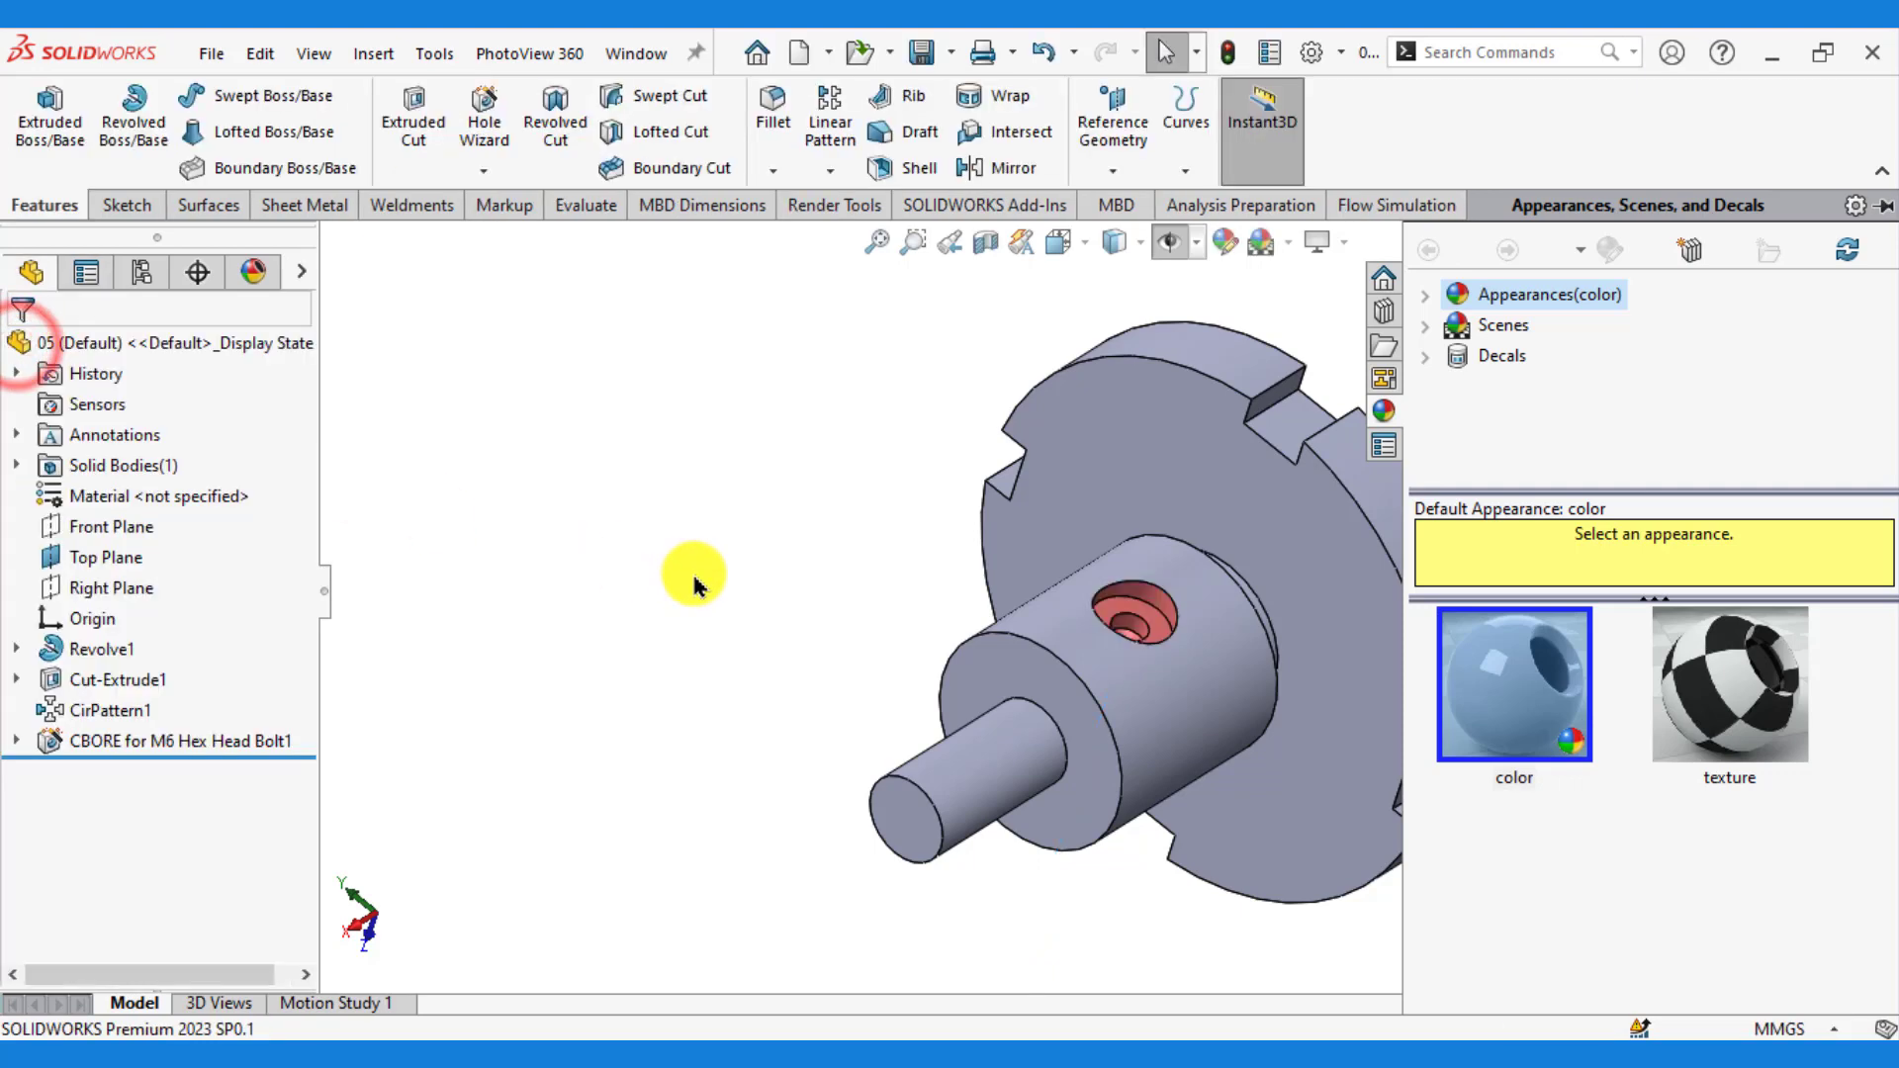
{"action": "mouse_move", "coordinate": [693, 574]}
{"action": "middle_mouse_down"}
{"action": "mouse_move", "coordinate": [668, 630]}
{"action": "mouse_move", "coordinate": [678, 679]}
{"action": "middle_mouse_up"}
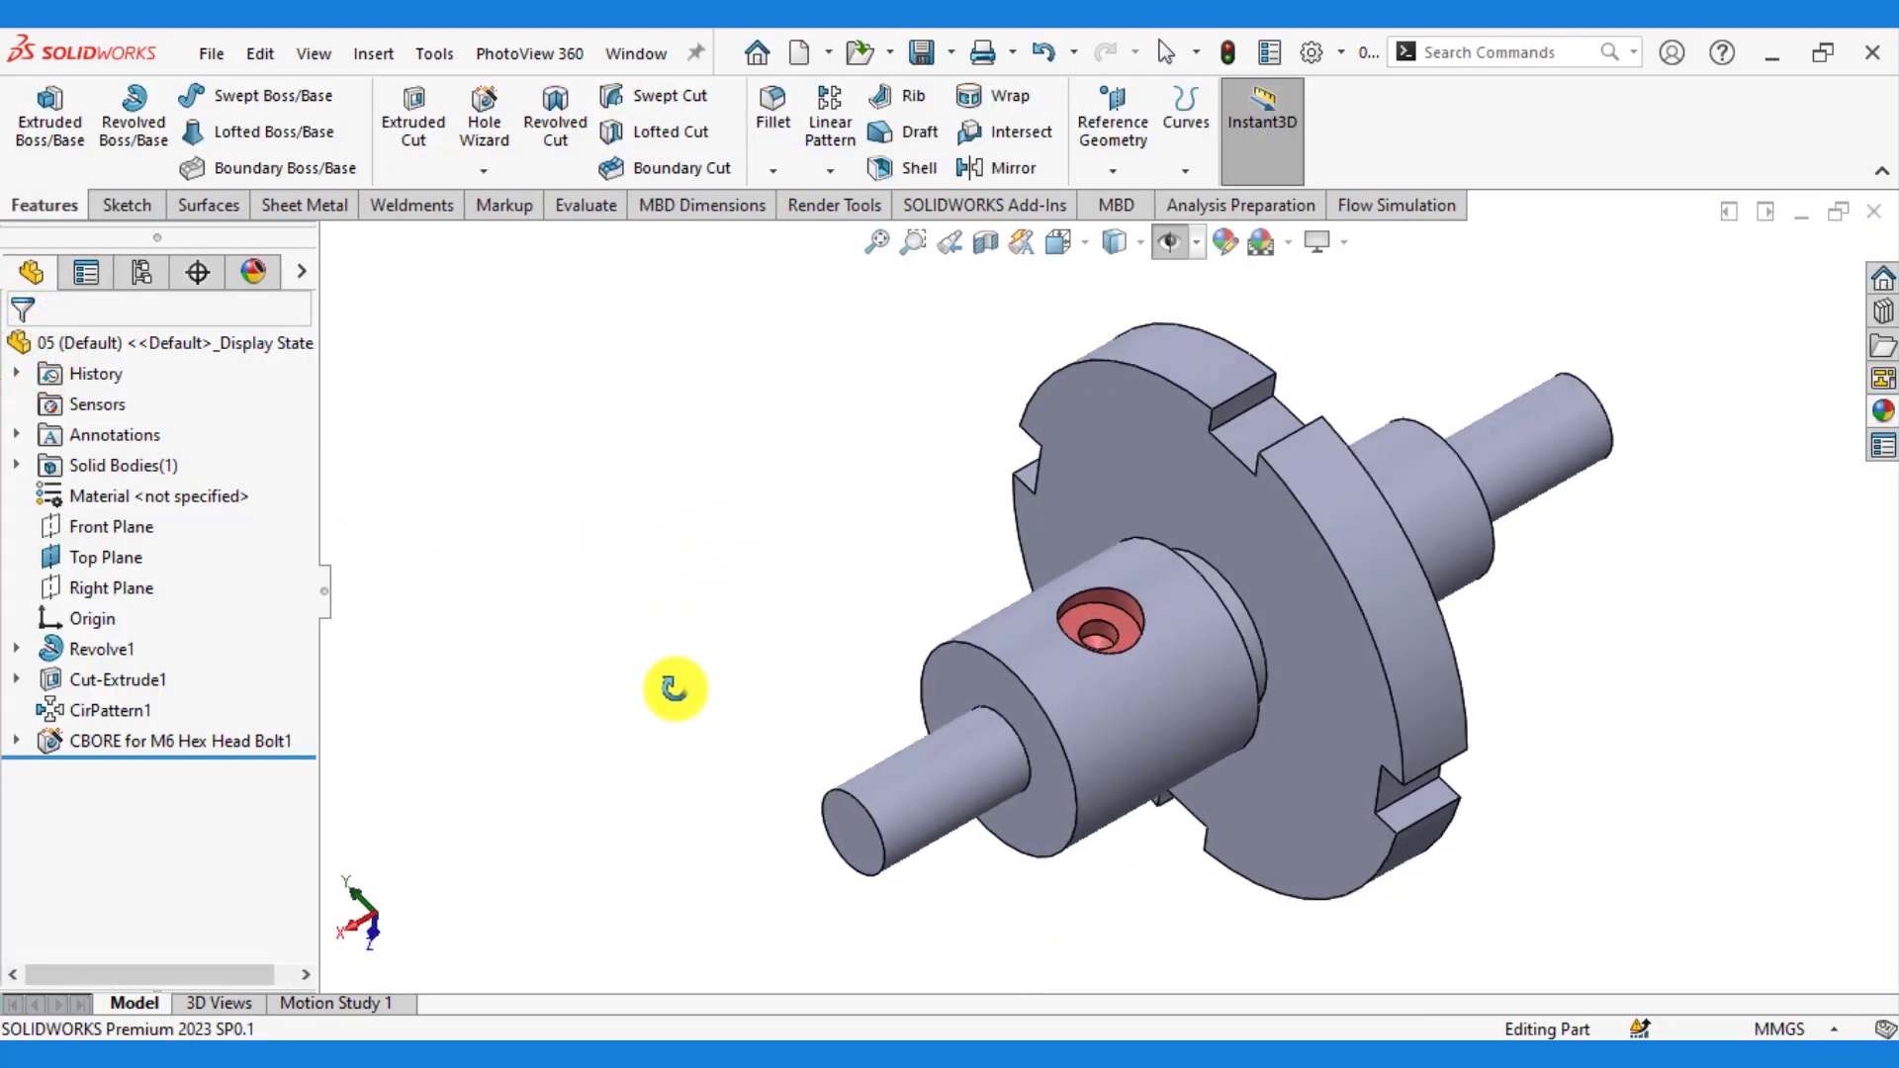
{"action": "key", "text": "f"}
{"action": "scroll", "coordinate": [905, 583], "scroll_direction": "down", "scroll_amount": 2}
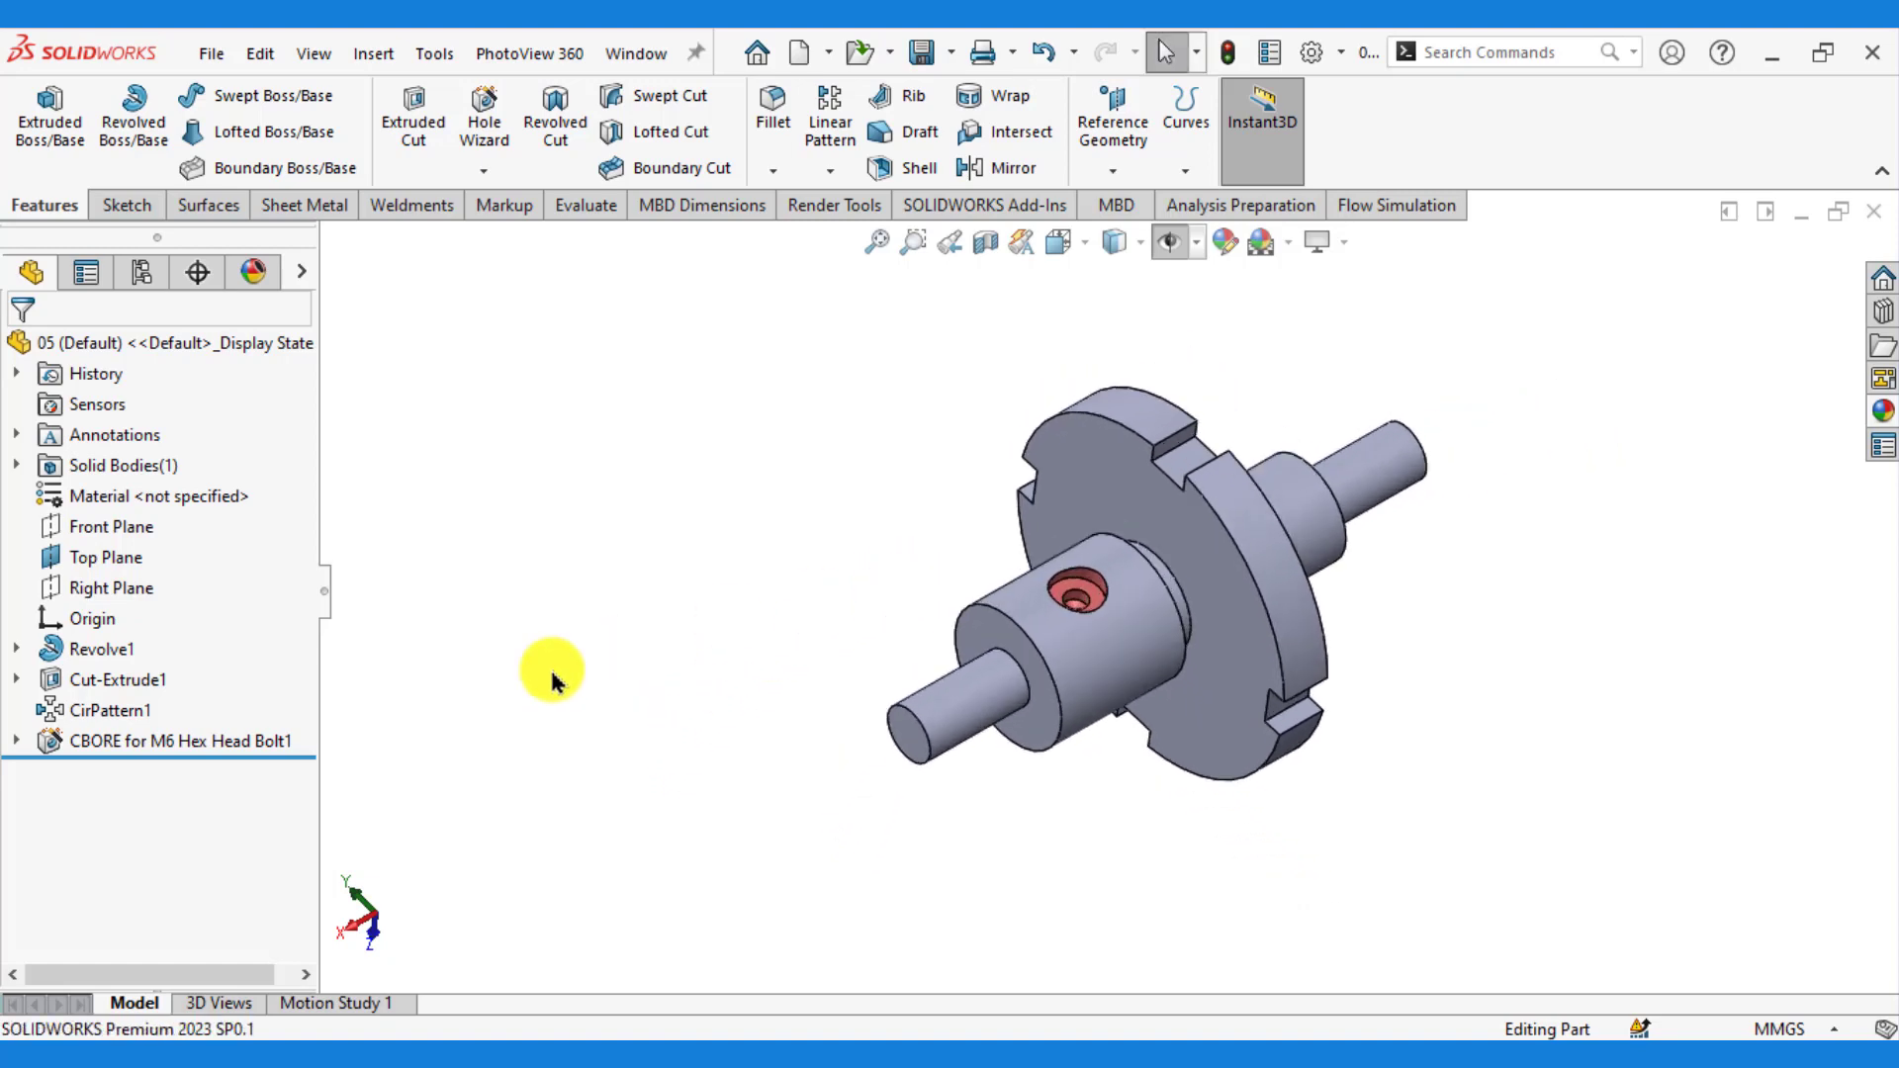
- Circular-pattern the counterbore about the hub's cylindrical face, 4 instances over 360°
{"action": "left_click", "coordinate": [208, 742]}
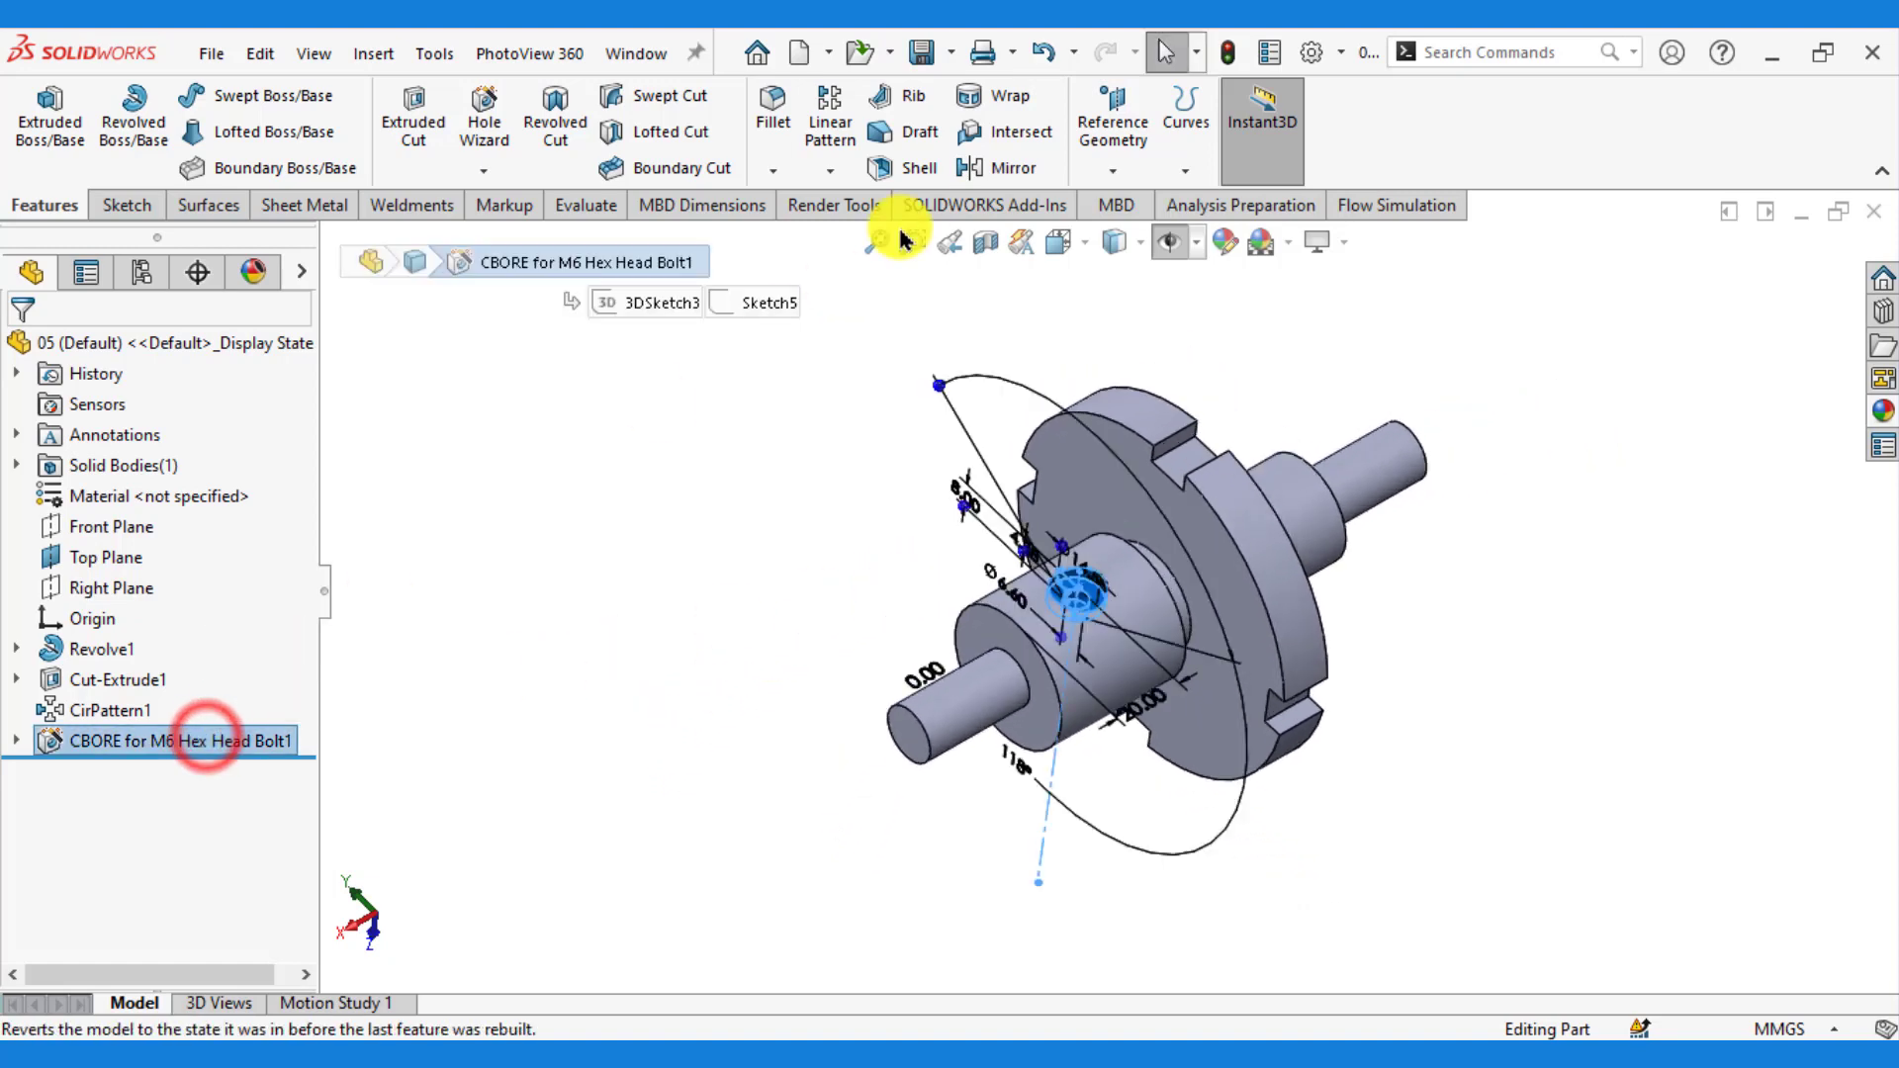
{"action": "left_click", "coordinate": [830, 170]}
{"action": "left_click", "coordinate": [844, 235]}
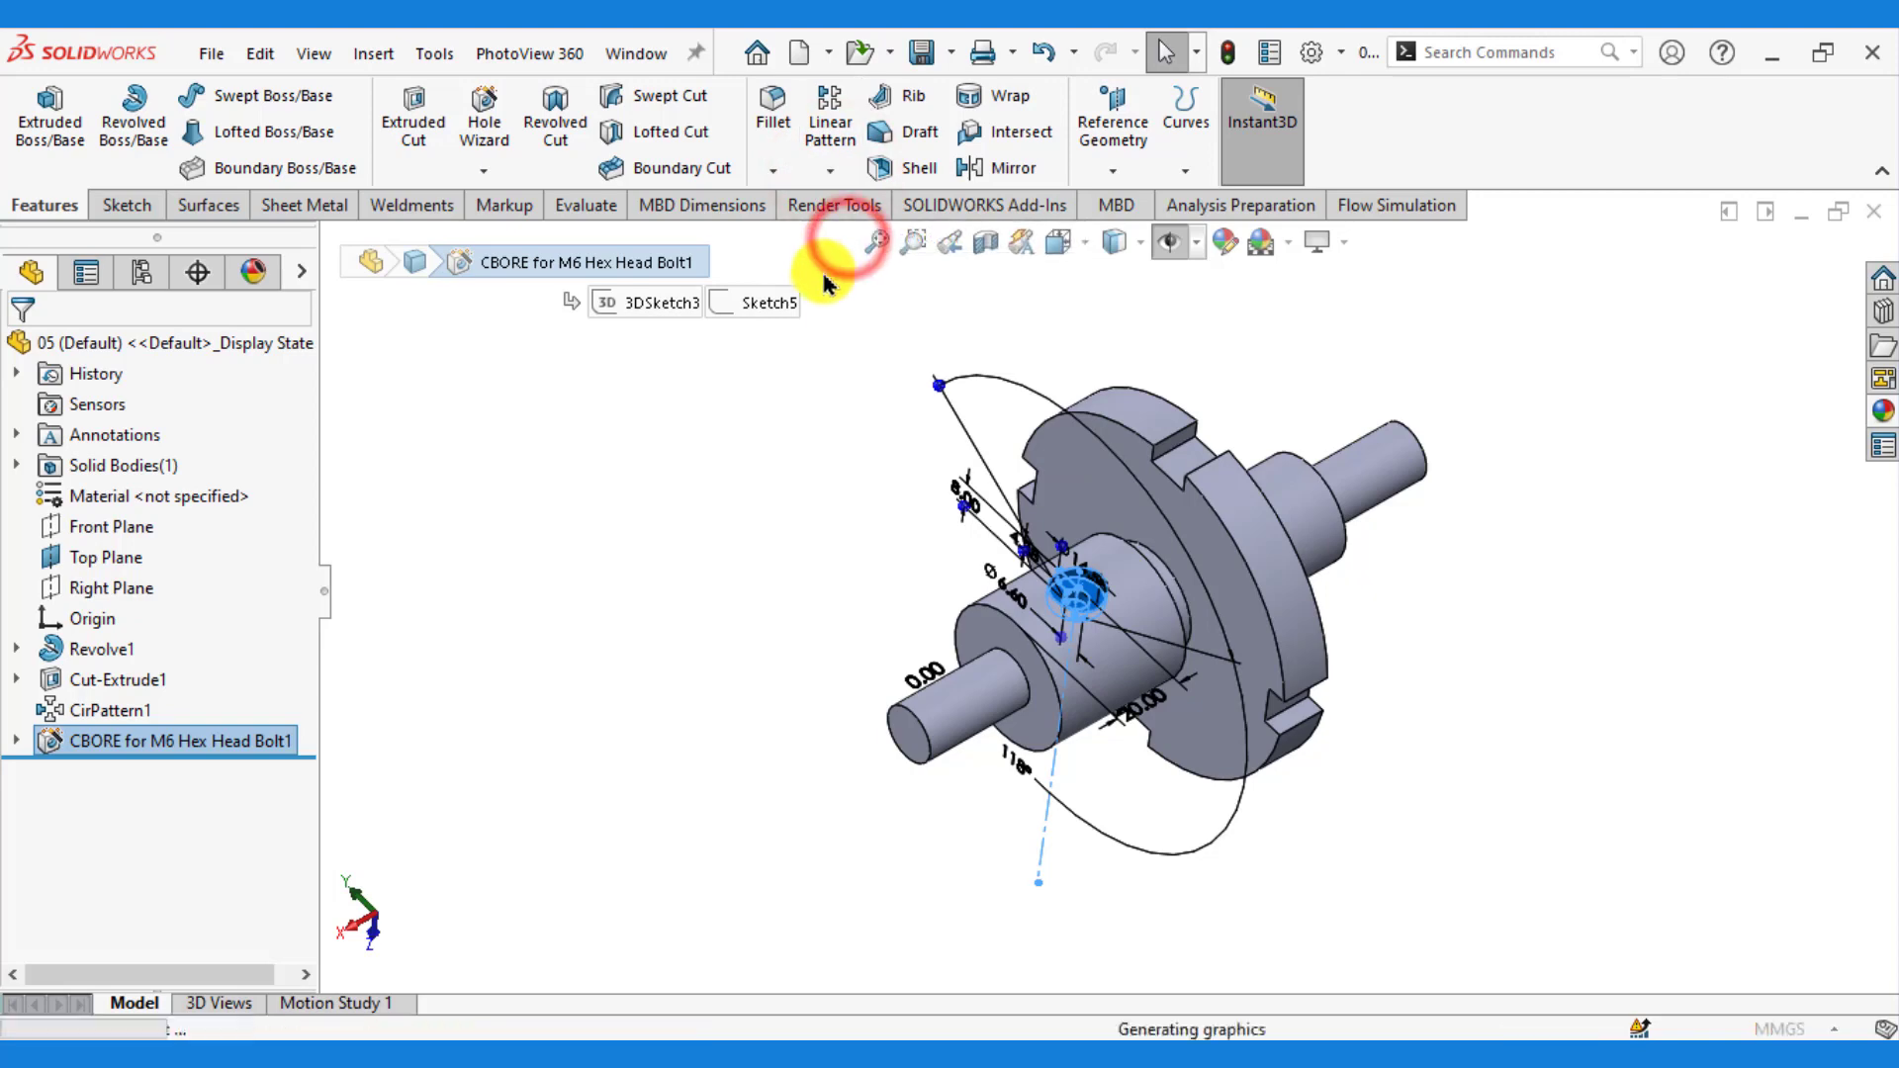
{"action": "left_click", "coordinate": [968, 712]}
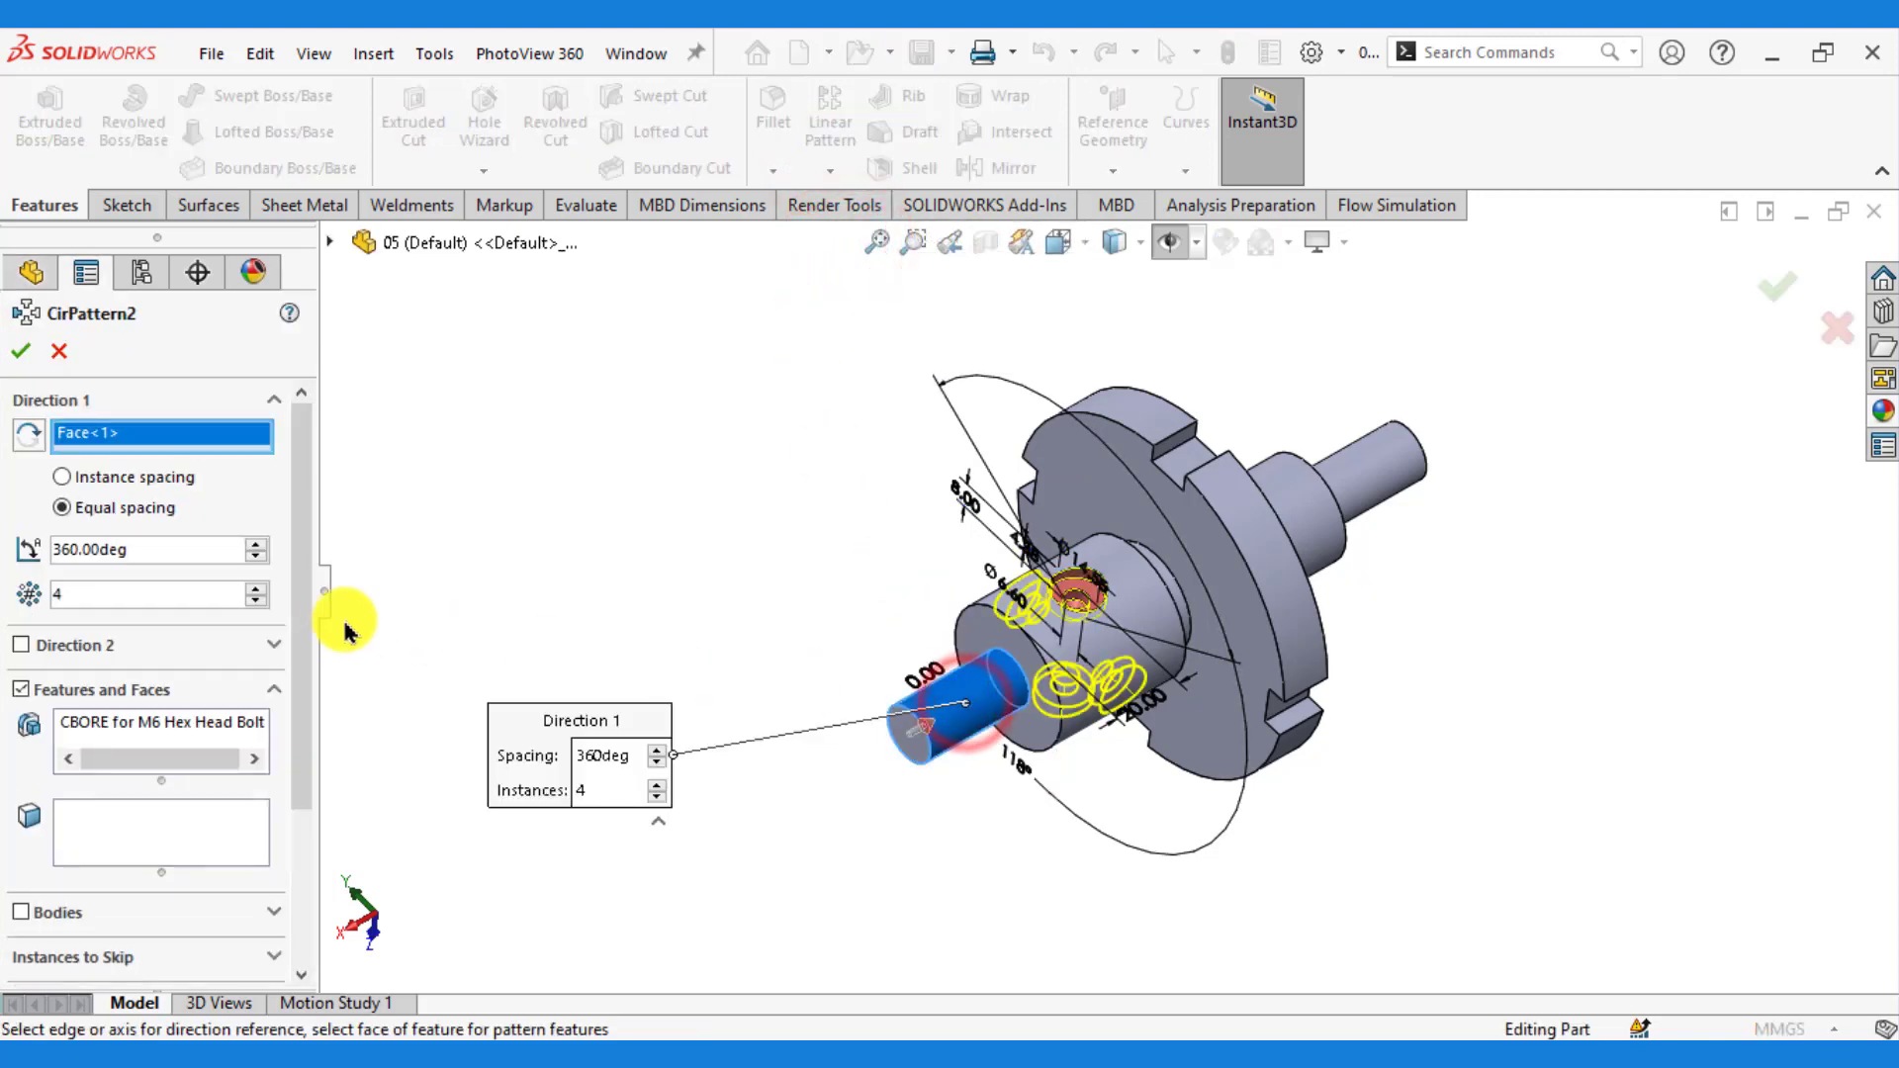
{"action": "left_click", "coordinate": [21, 354]}
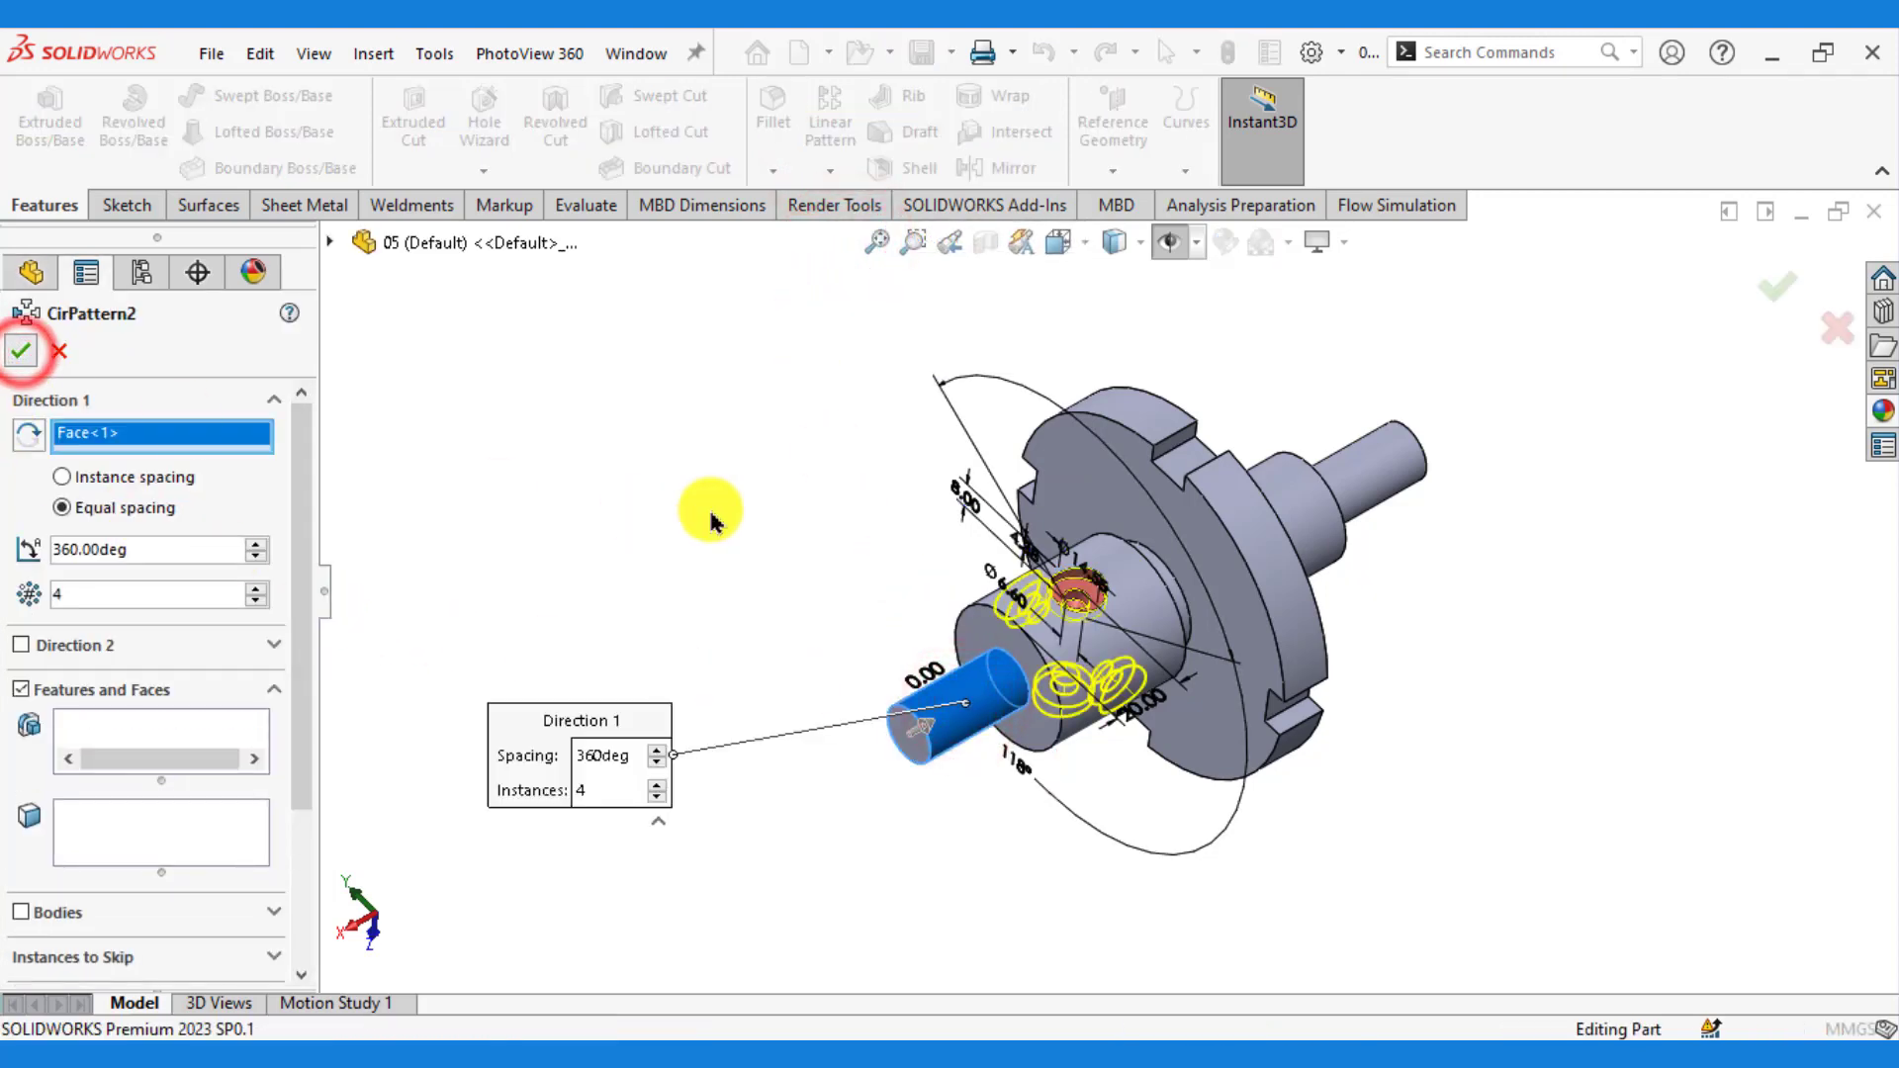
{"action": "left_click", "coordinate": [708, 506]}
{"action": "scroll", "coordinate": [779, 556], "scroll_direction": "down", "scroll_amount": 2}
{"action": "mouse_move", "coordinate": [778, 556]}
{"action": "middle_mouse_down"}
{"action": "mouse_move", "coordinate": [742, 564]}
{"action": "mouse_move", "coordinate": [721, 619]}
{"action": "mouse_move", "coordinate": [775, 572]}
{"action": "middle_mouse_up"}
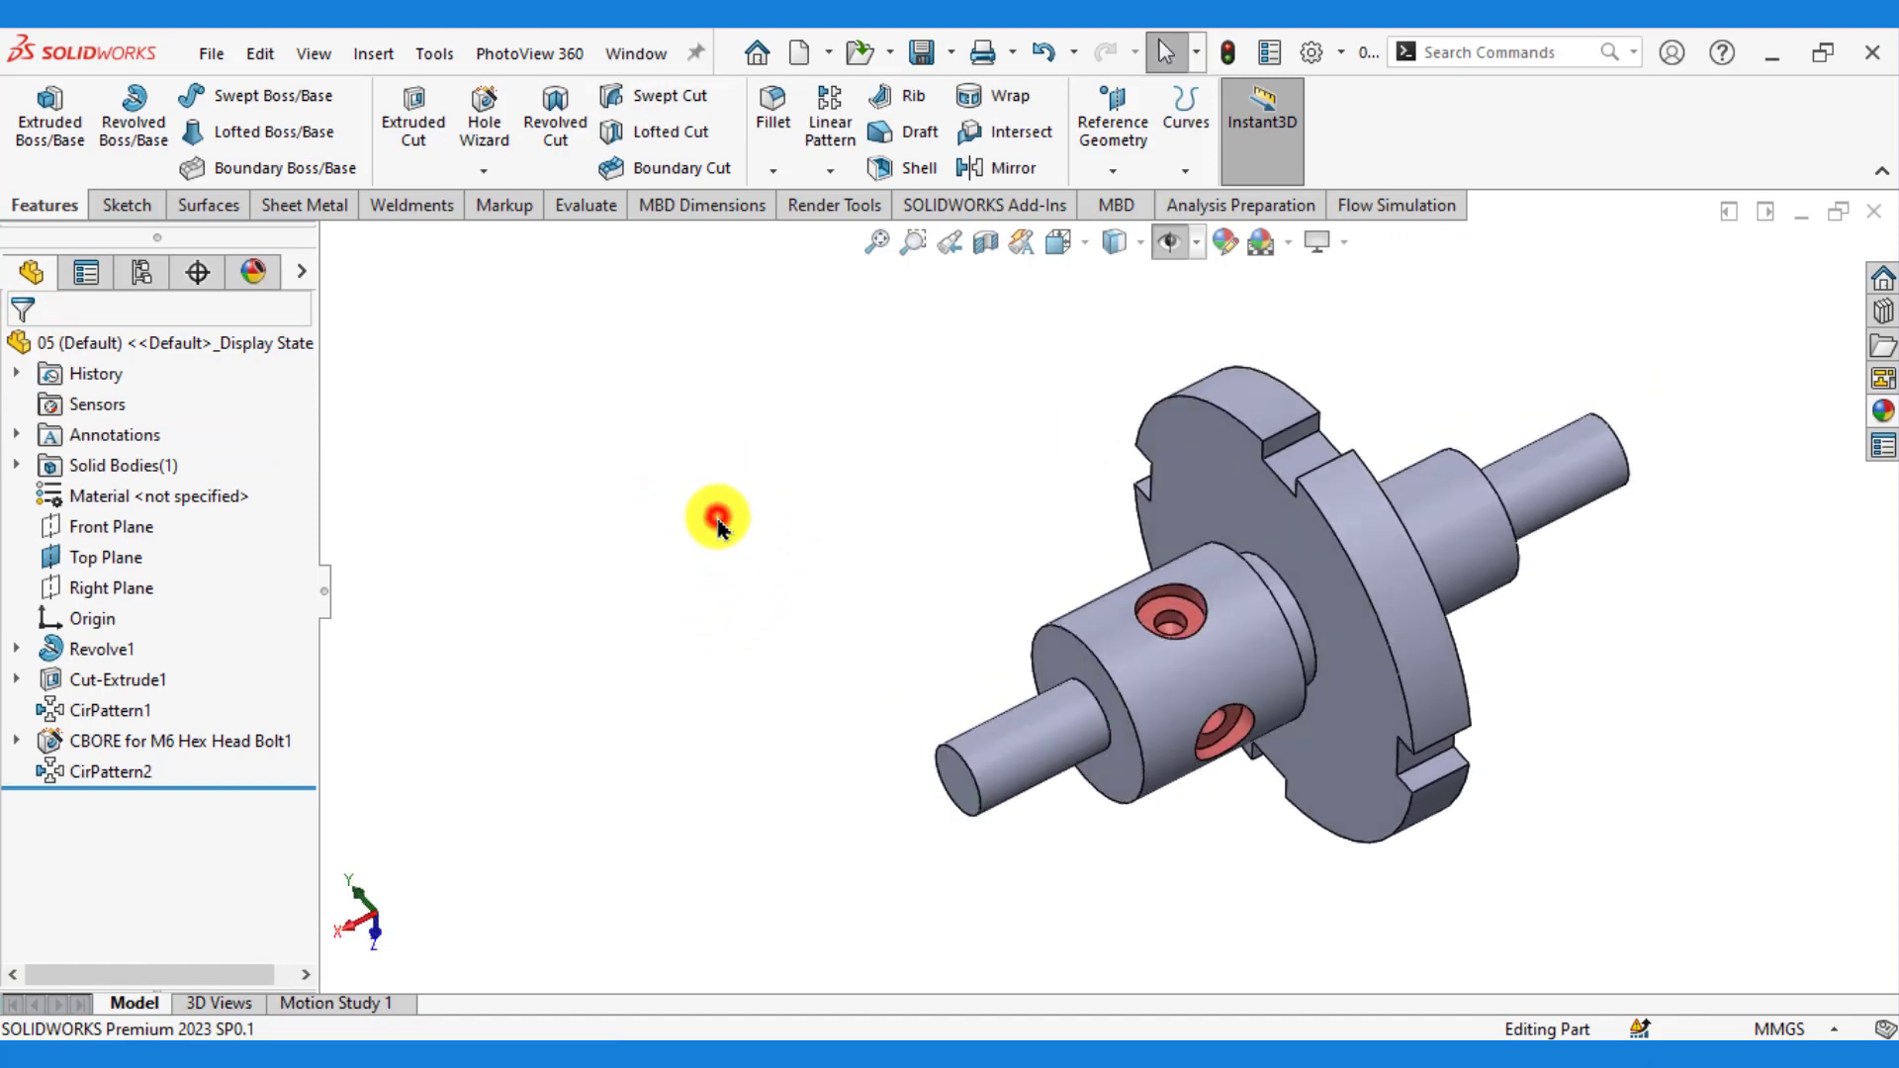
- Chamfer the hub's front circular edge 2 mm at 45°, creating Chamfer1
{"action": "left_click", "coordinate": [772, 170]}
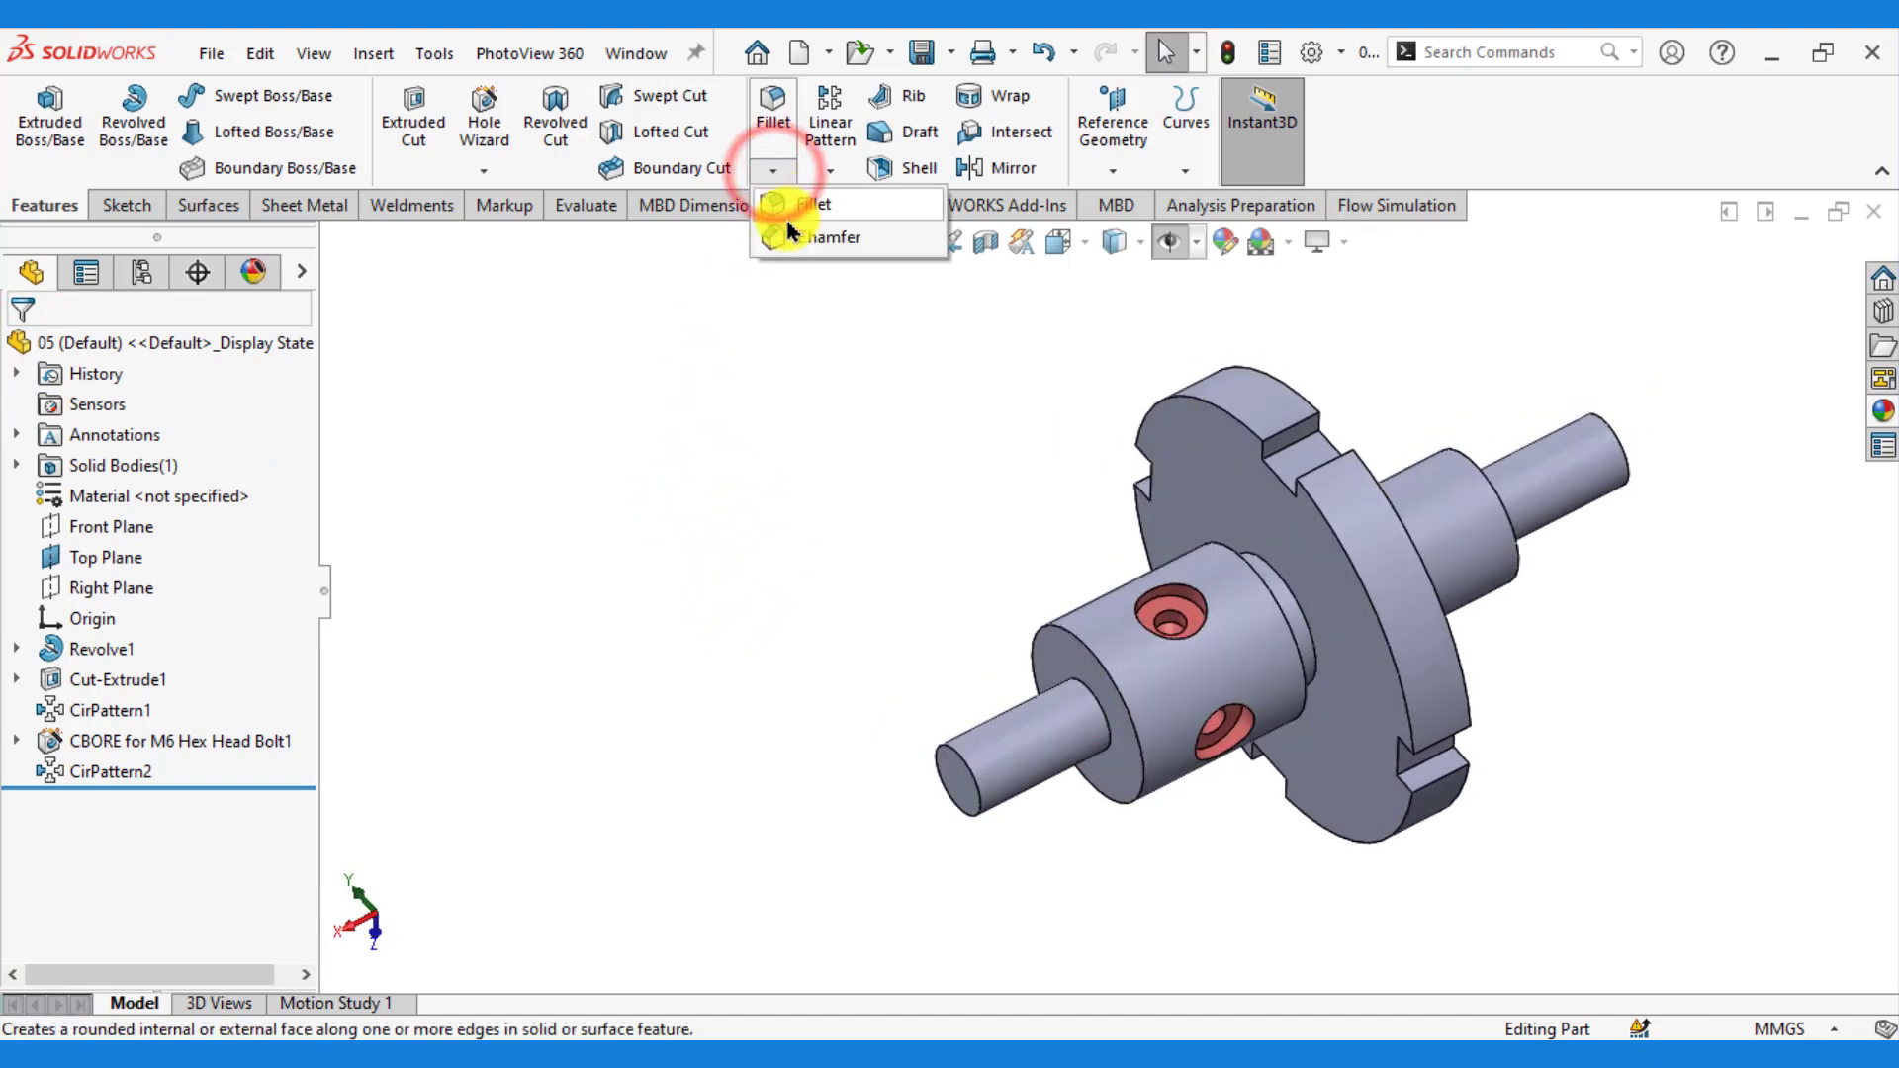
{"action": "left_click", "coordinate": [821, 237]}
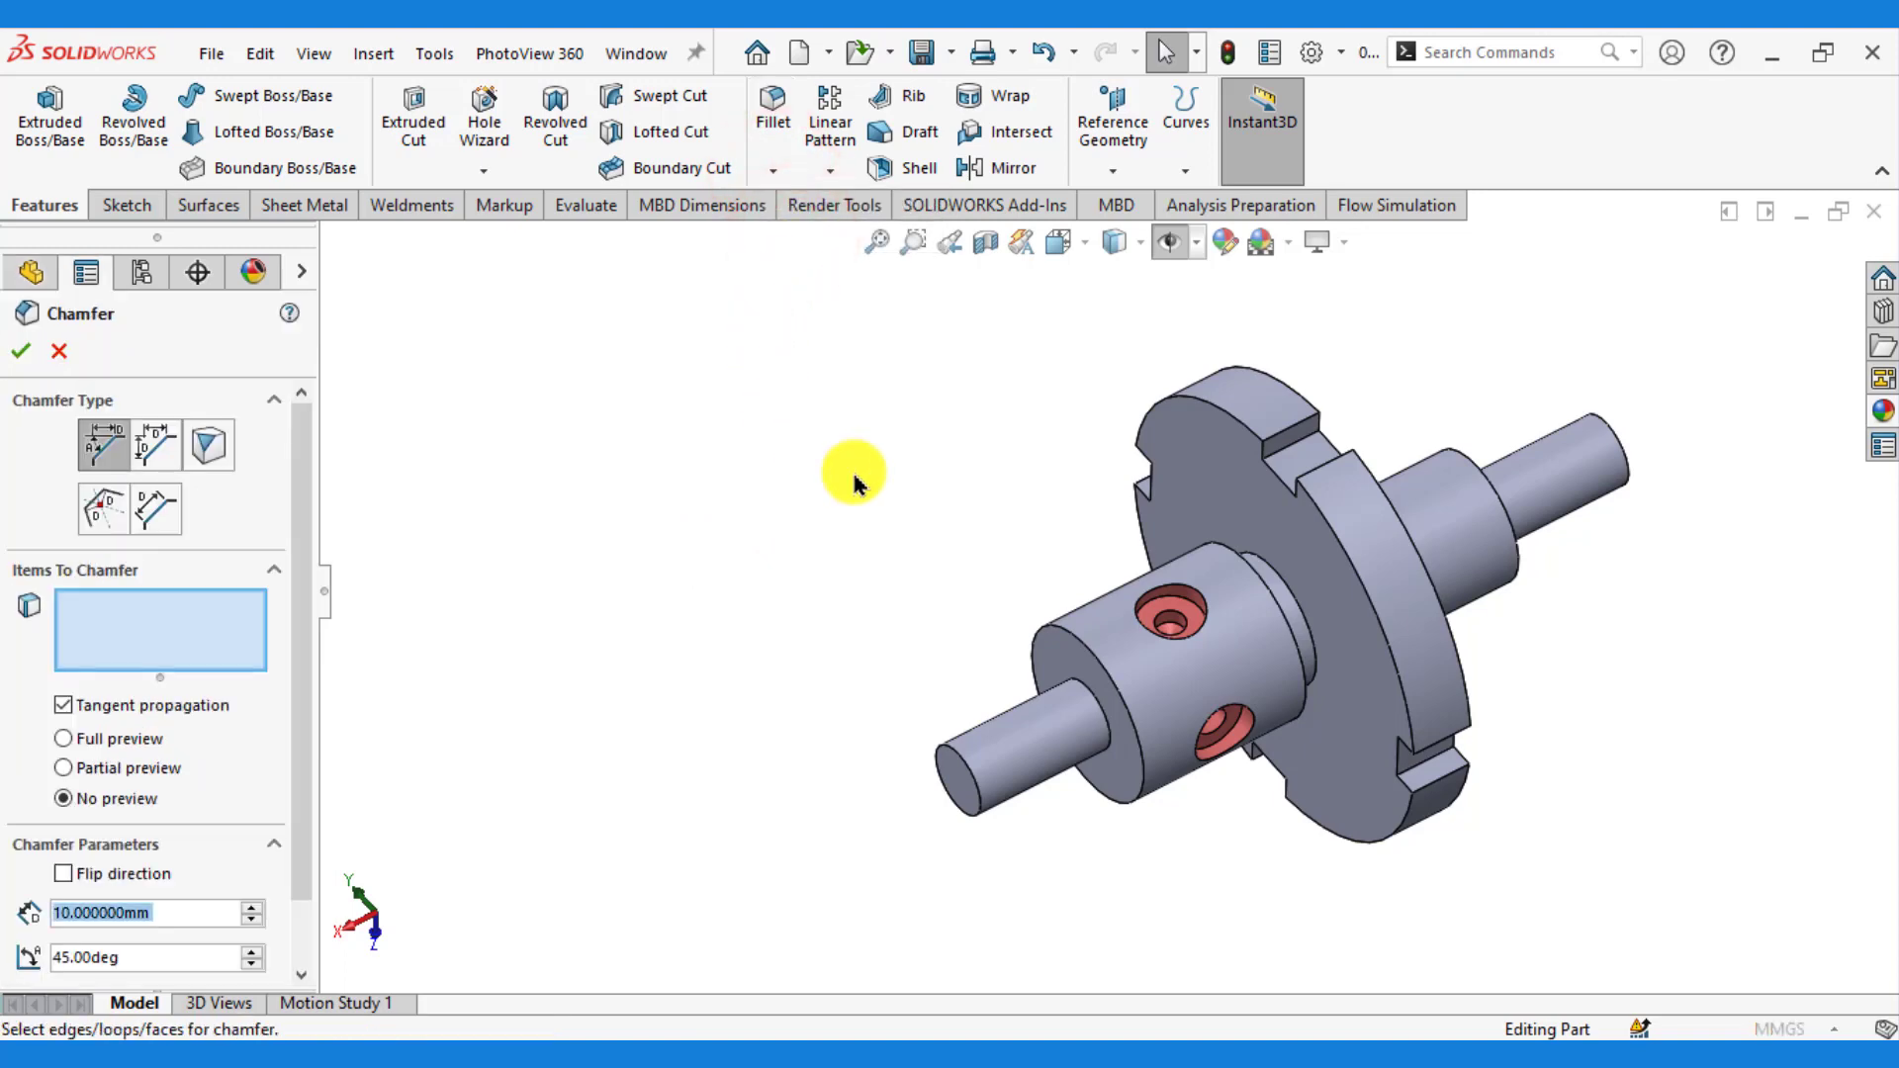
{"action": "left_click", "coordinate": [1069, 633]}
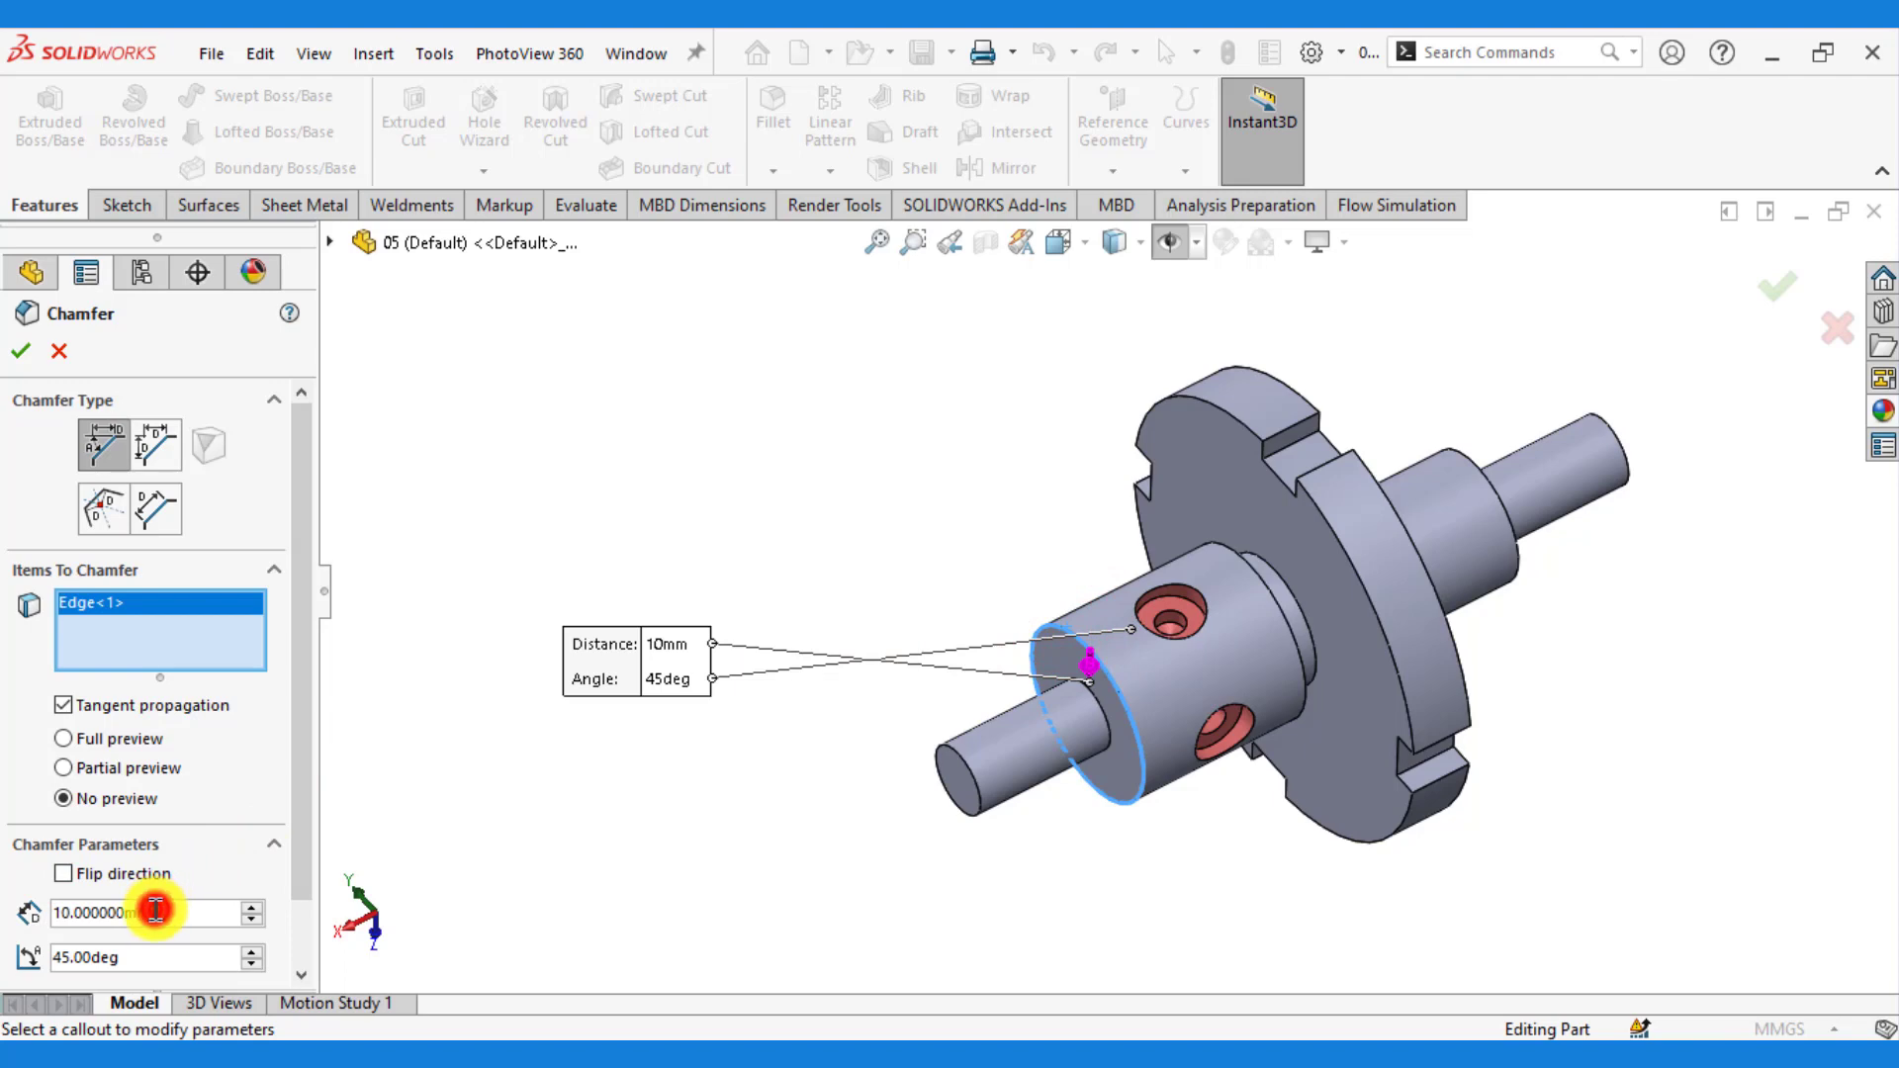
{"action": "type", "text": "2"}
{"action": "key", "text": "Return"}
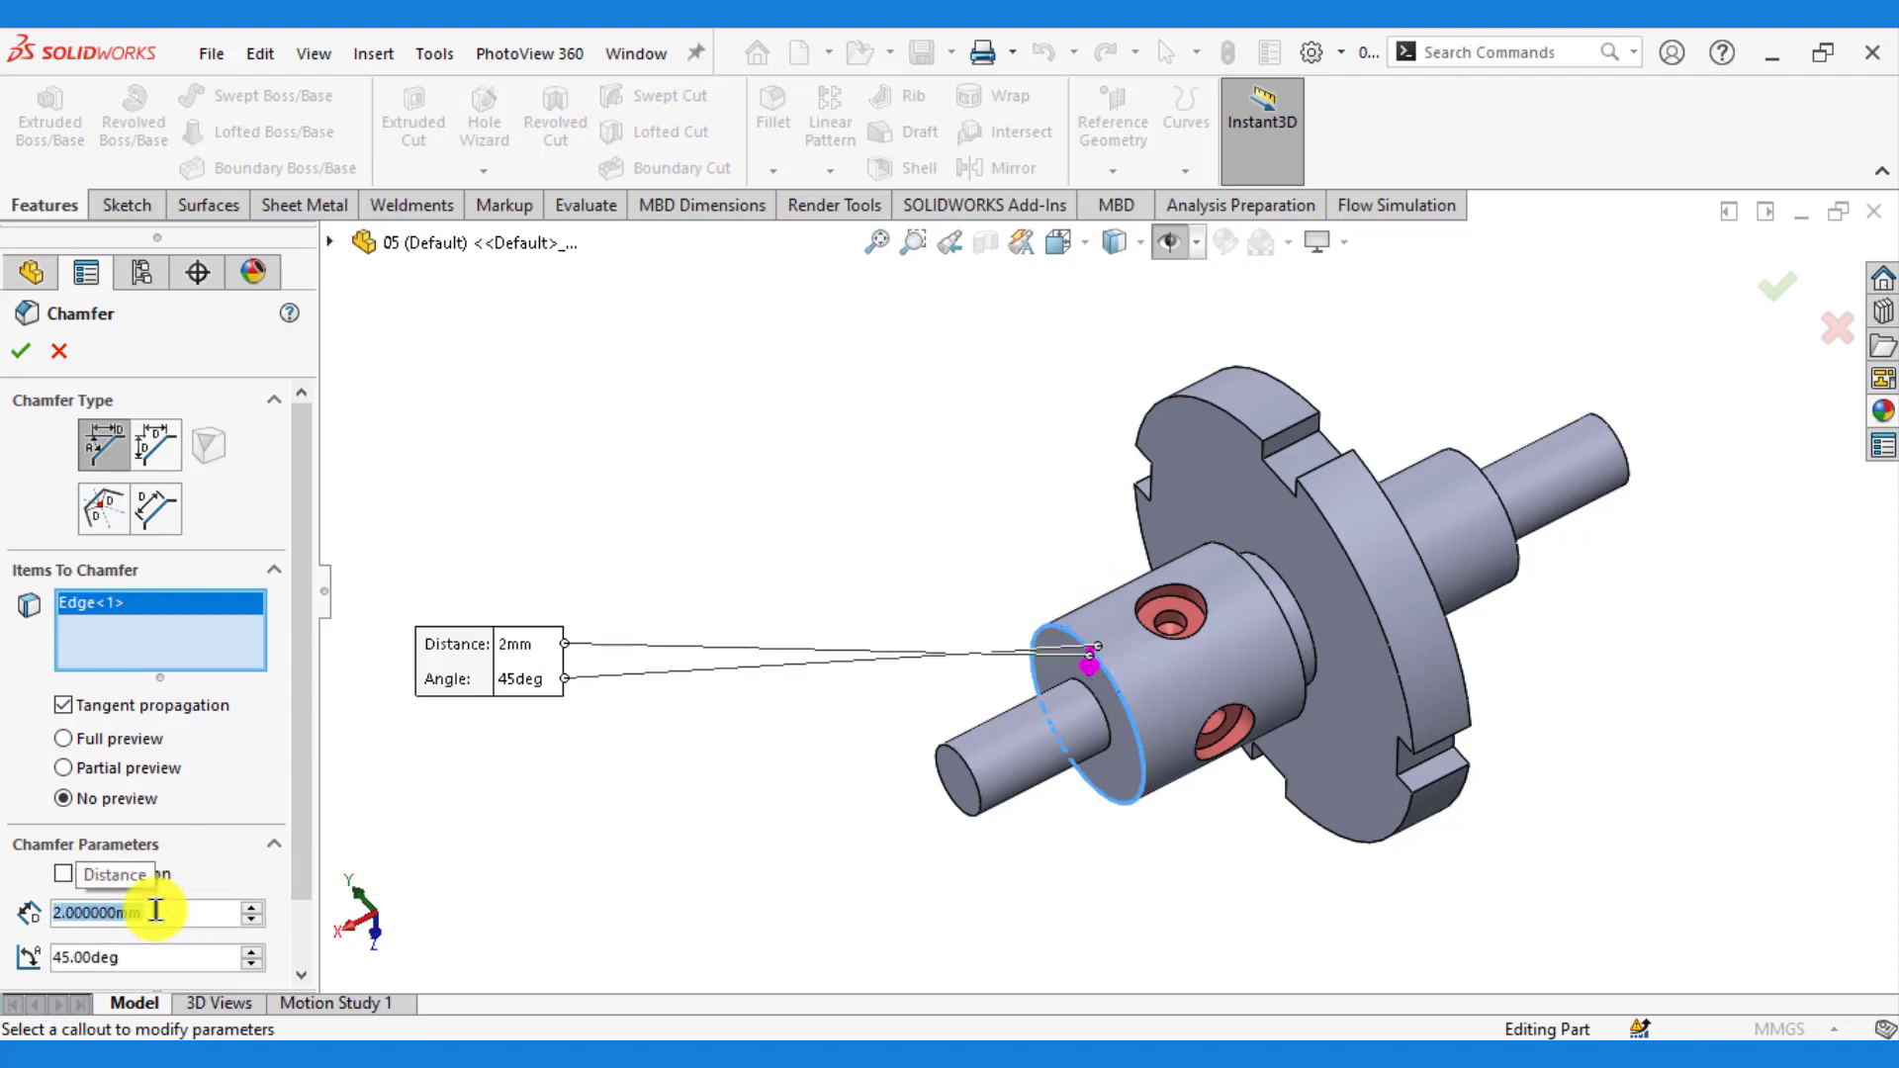
{"action": "key", "text": "Return"}
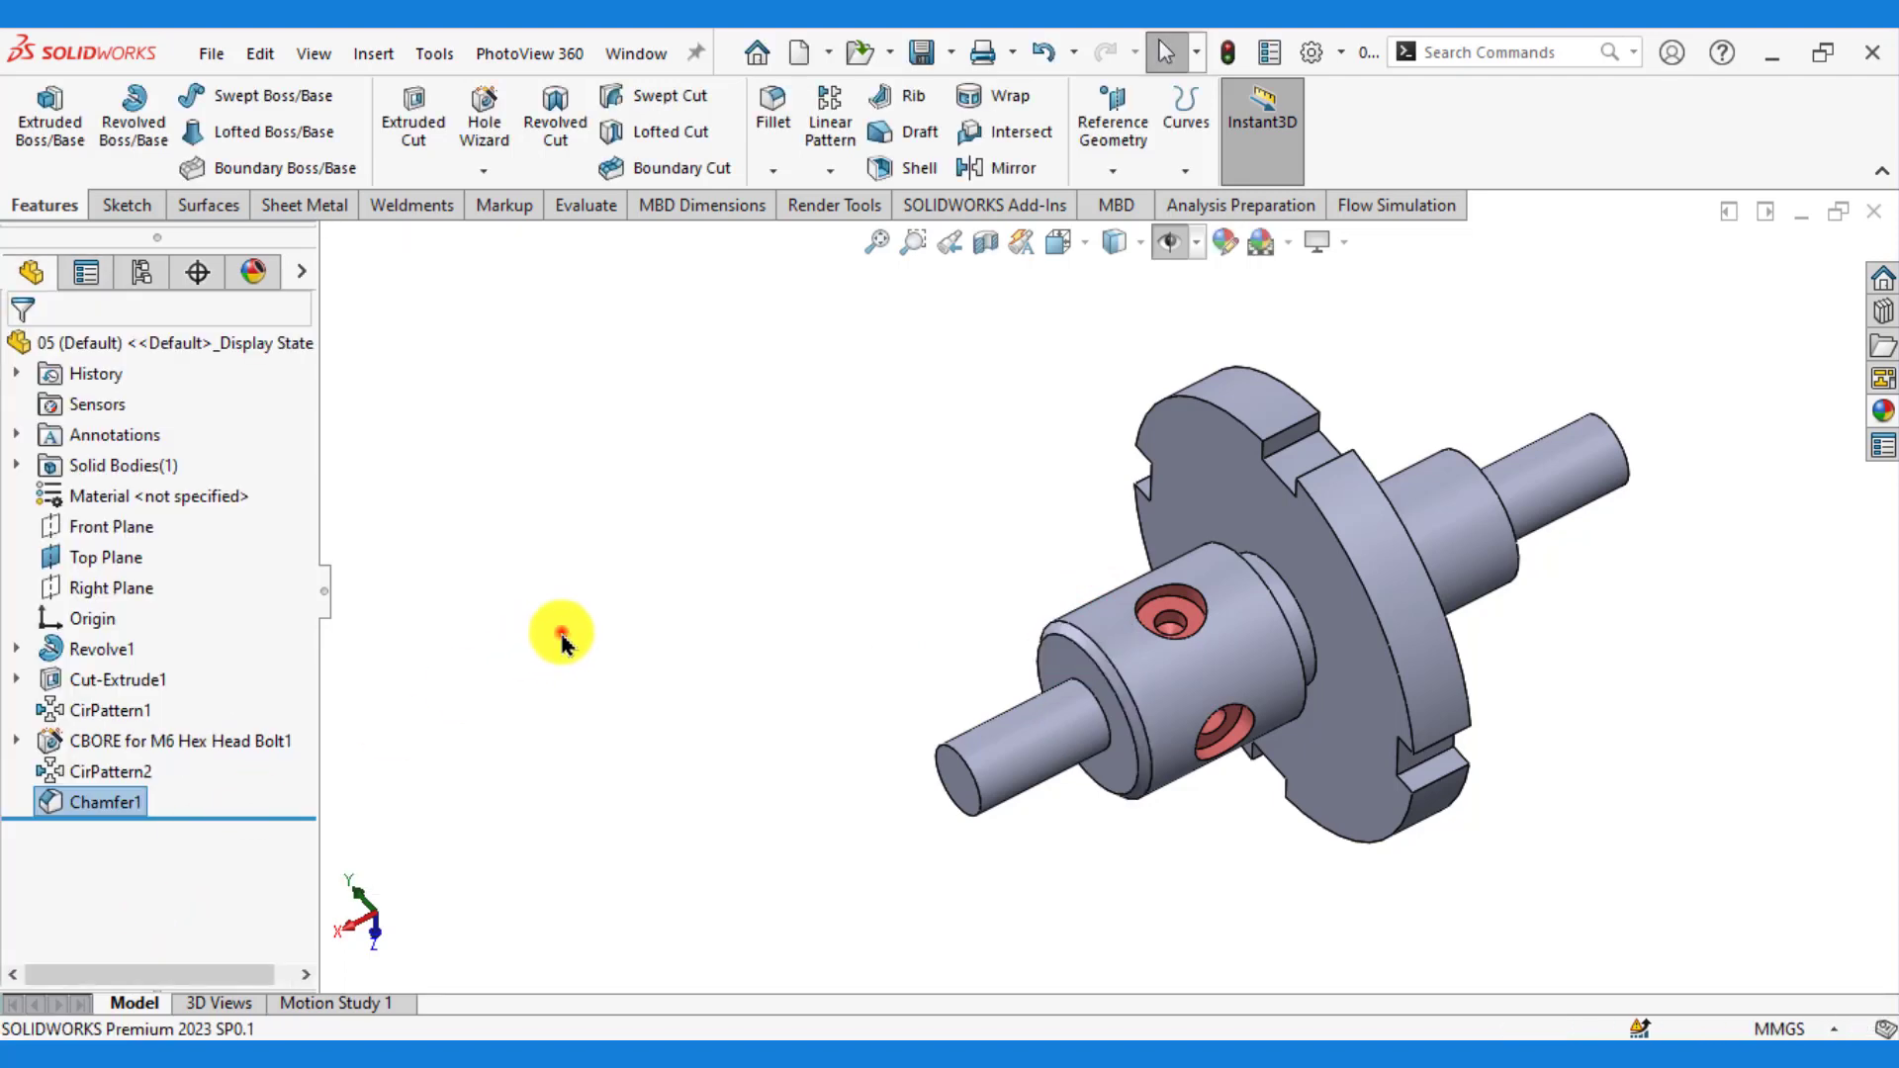
{"action": "mouse_move", "coordinate": [1412, 657]}
{"action": "middle_mouse_down"}
{"action": "mouse_move", "coordinate": [1365, 666]}
{"action": "mouse_move", "coordinate": [1322, 710]}
{"action": "mouse_move", "coordinate": [1424, 666]}
{"action": "mouse_move", "coordinate": [1503, 572]}
{"action": "middle_mouse_up"}
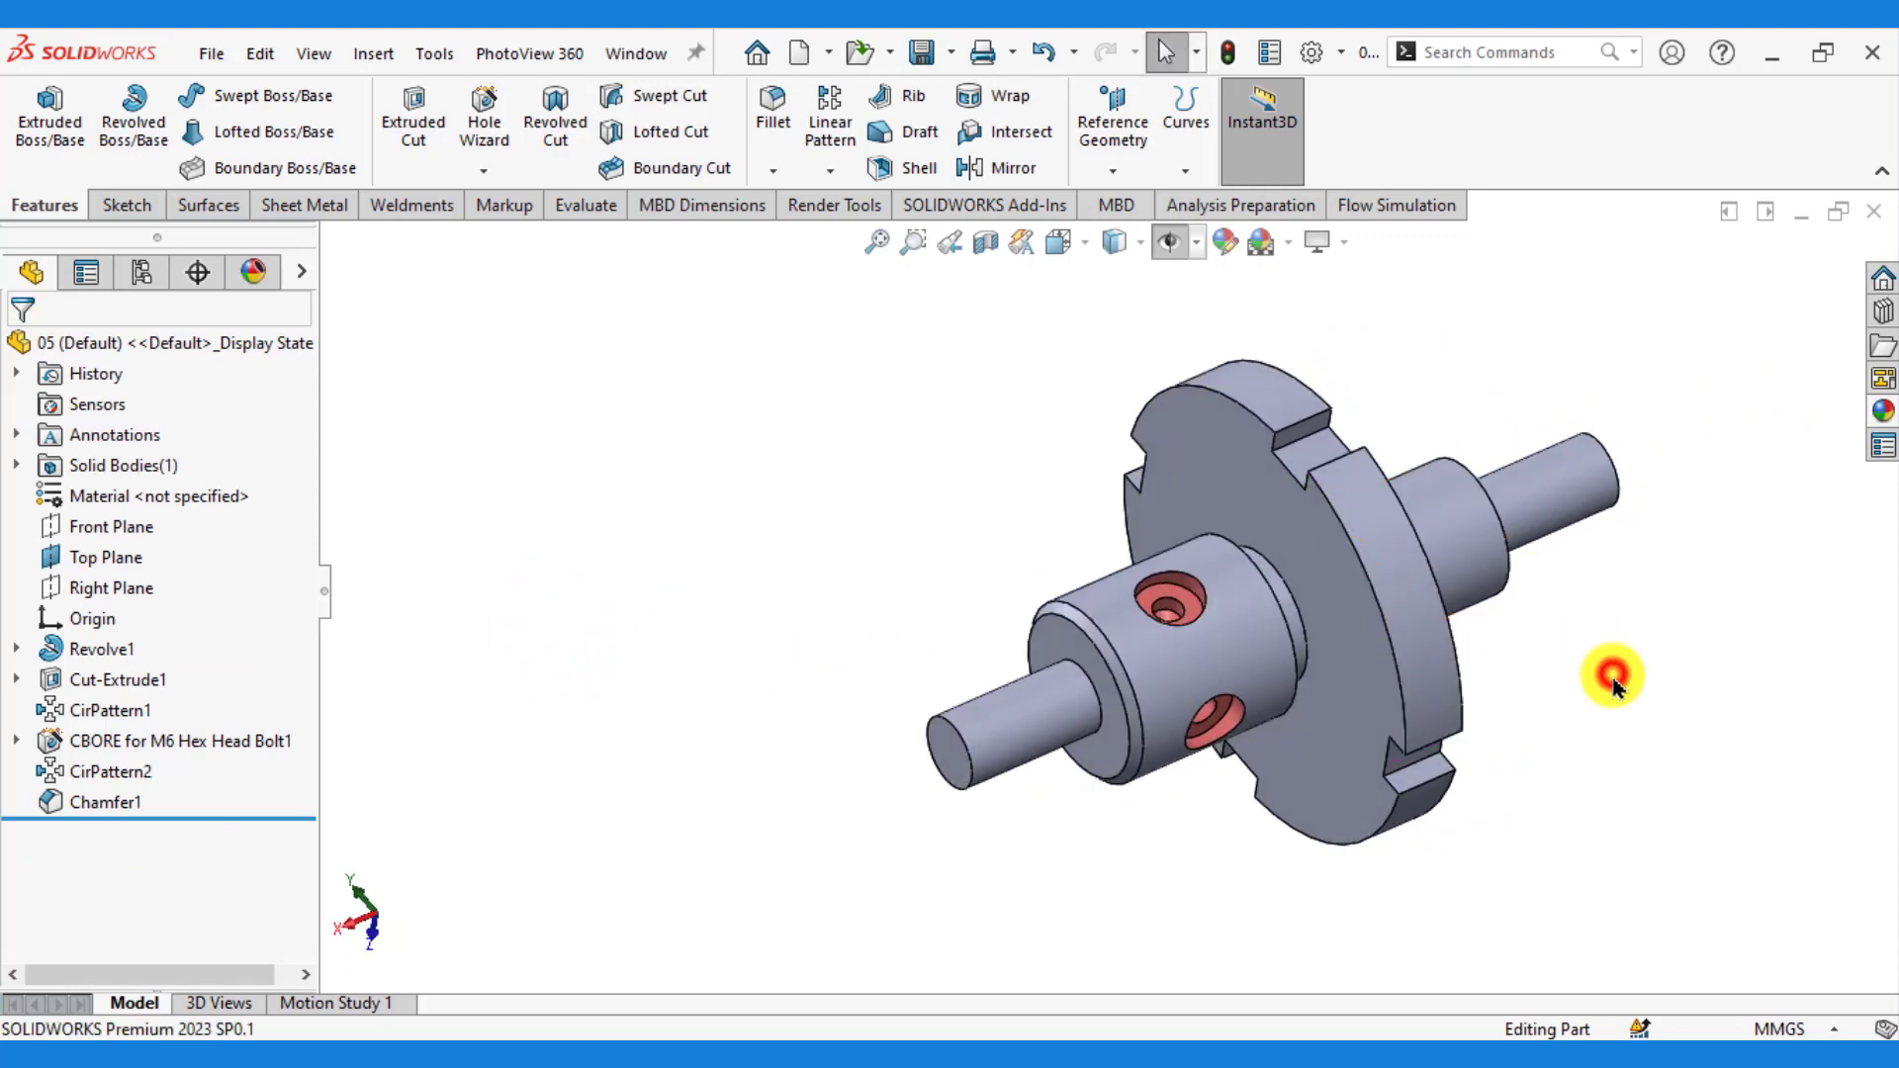
{"action": "mouse_move", "coordinate": [1569, 672]}
{"action": "middle_mouse_down"}
{"action": "mouse_move", "coordinate": [916, 690]}
{"action": "mouse_move", "coordinate": [1192, 696]}
{"action": "middle_mouse_up"}
{"action": "mouse_move", "coordinate": [1696, 573]}
{"action": "middle_mouse_down"}
{"action": "mouse_move", "coordinate": [1513, 627]}
{"action": "mouse_move", "coordinate": [1454, 670]}
{"action": "mouse_move", "coordinate": [1466, 487]}
{"action": "mouse_move", "coordinate": [1463, 602]}
{"action": "mouse_move", "coordinate": [1530, 596]}
{"action": "middle_mouse_up"}
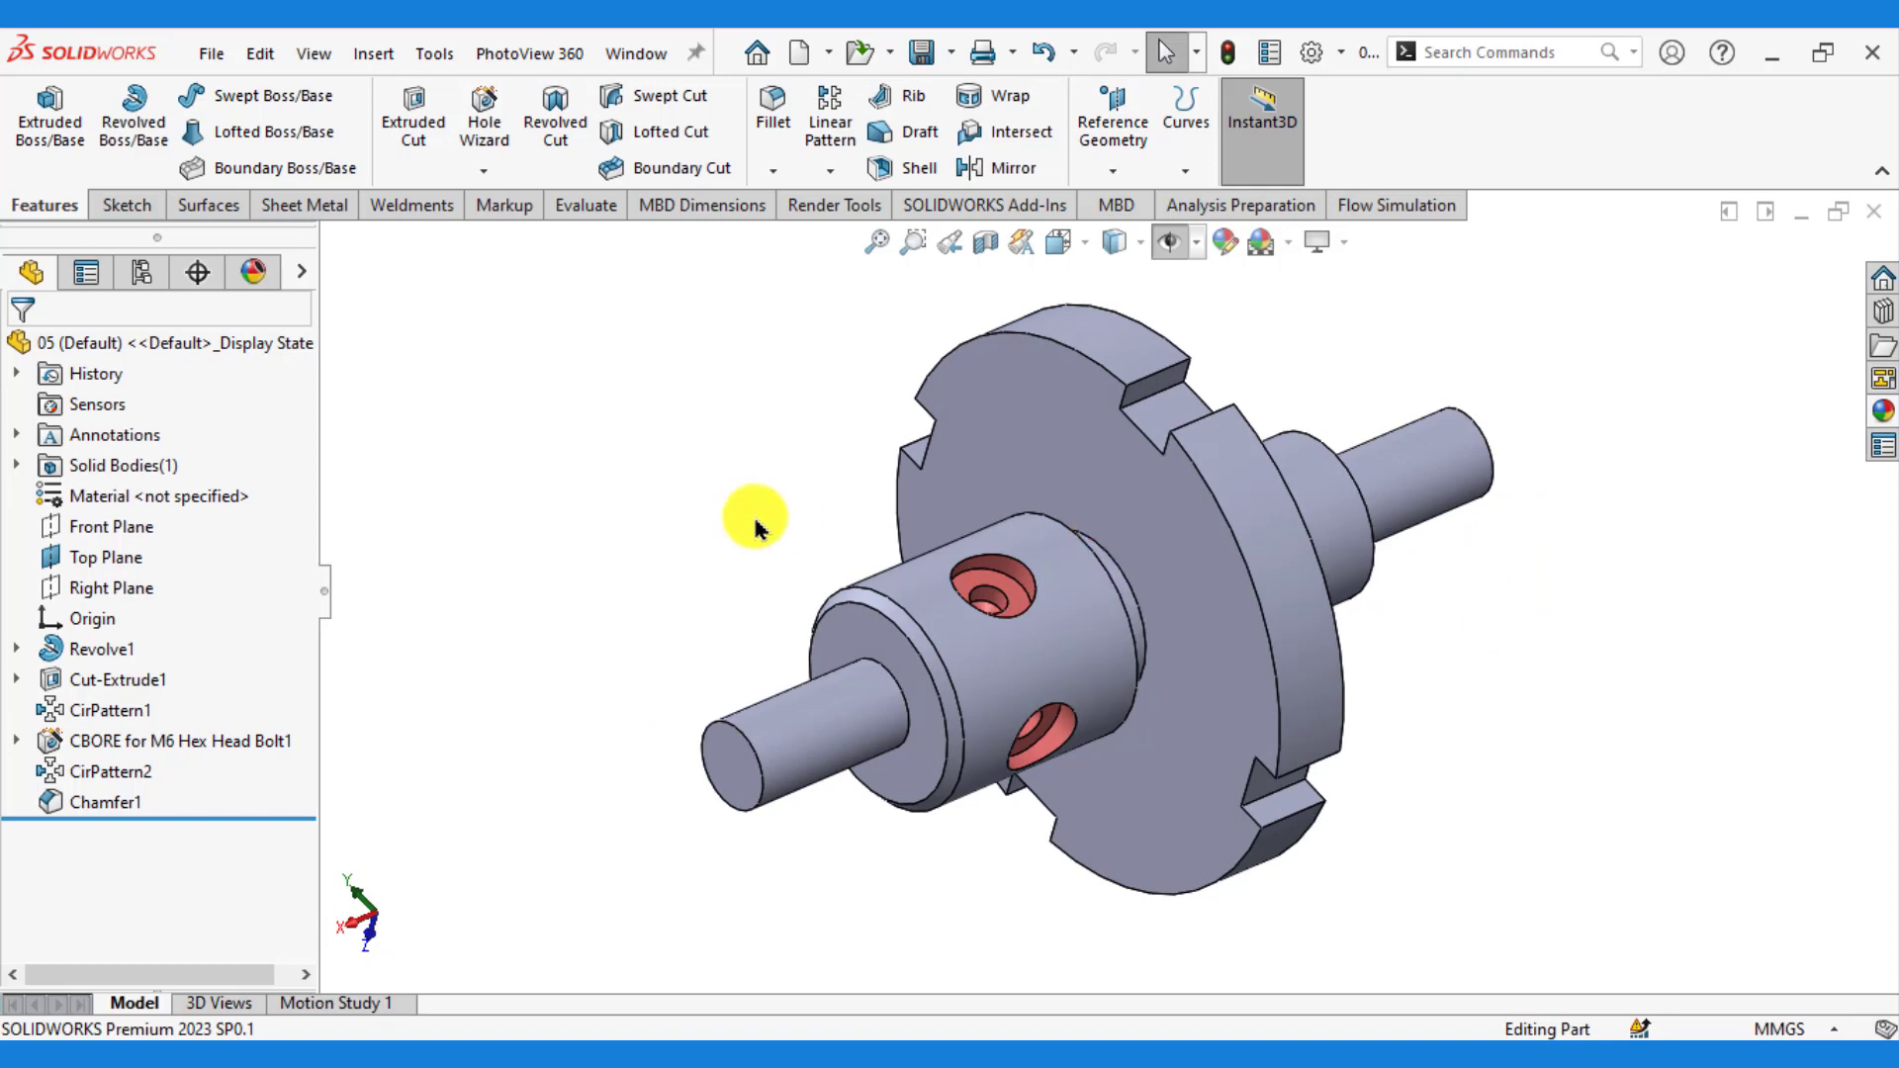
{"action": "mouse_move", "coordinate": [801, 530]}
{"action": "middle_mouse_down"}
{"action": "mouse_move", "coordinate": [903, 530]}
{"action": "mouse_move", "coordinate": [678, 518]}
{"action": "mouse_move", "coordinate": [466, 597]}
{"action": "mouse_move", "coordinate": [746, 589]}
{"action": "mouse_move", "coordinate": [619, 546]}
{"action": "middle_mouse_up"}
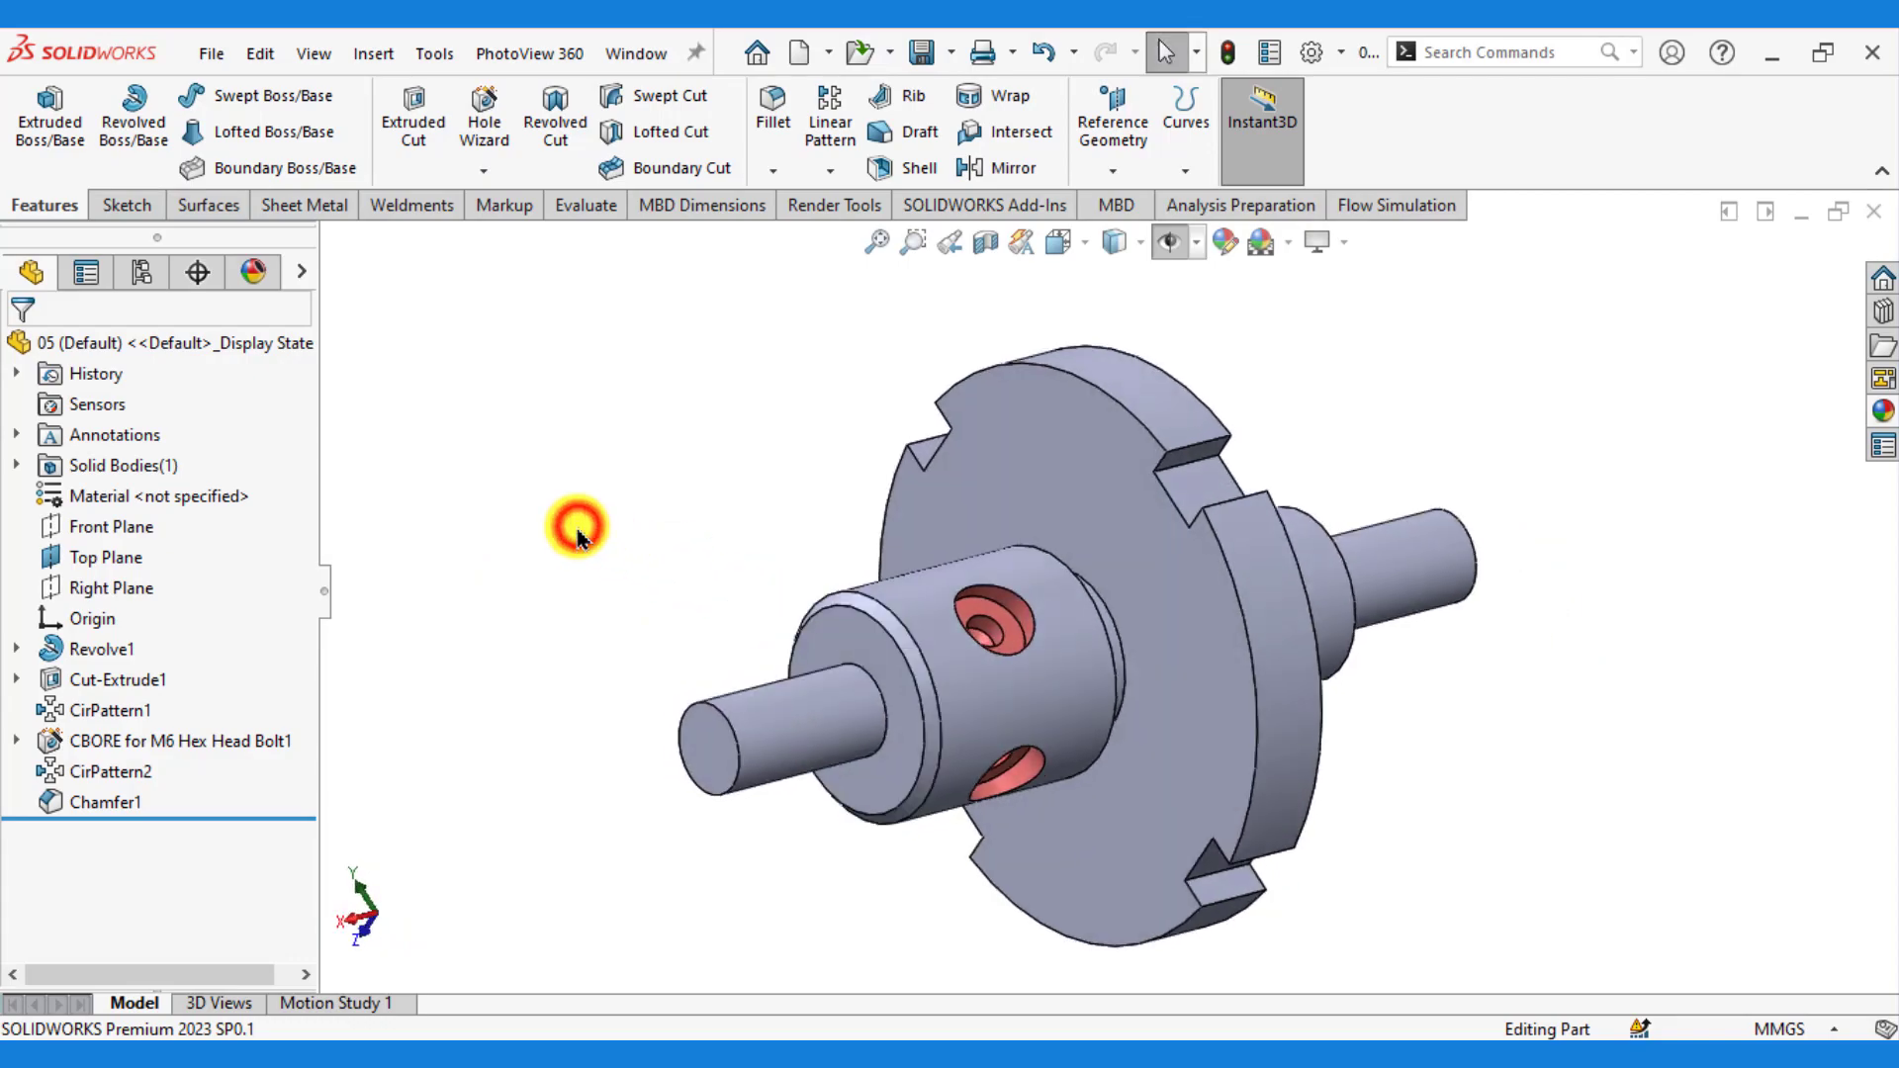